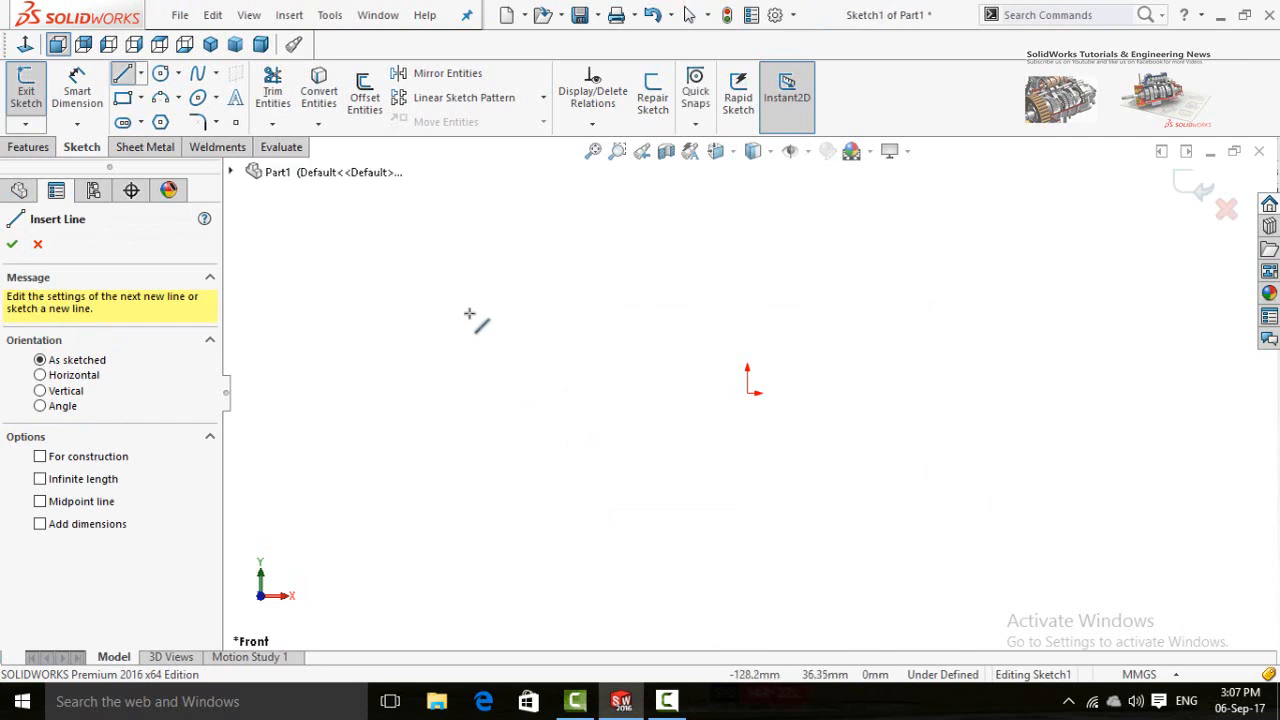
# Step: Sketch a closed tapered four-sided profile about 157 mm long, with its wider vertical edge about 62 mm tall rising from the origin
pyautogui.click(747, 393)
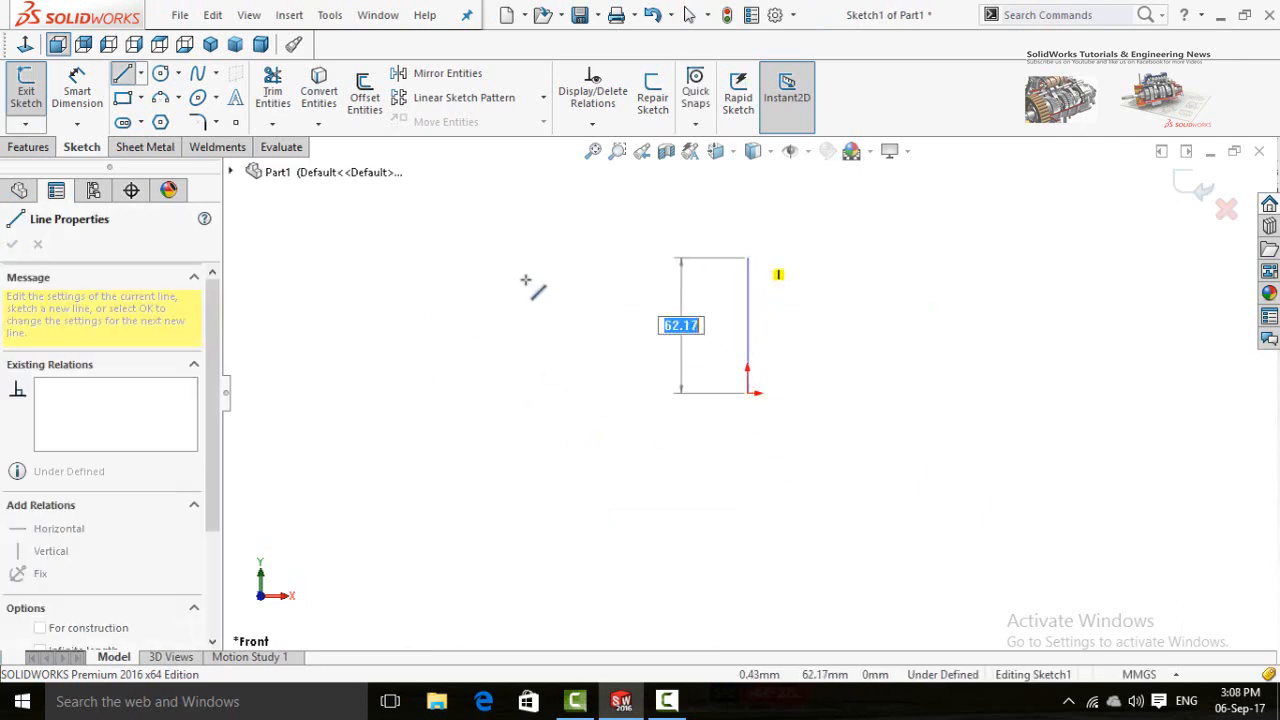
pyautogui.press('Return')
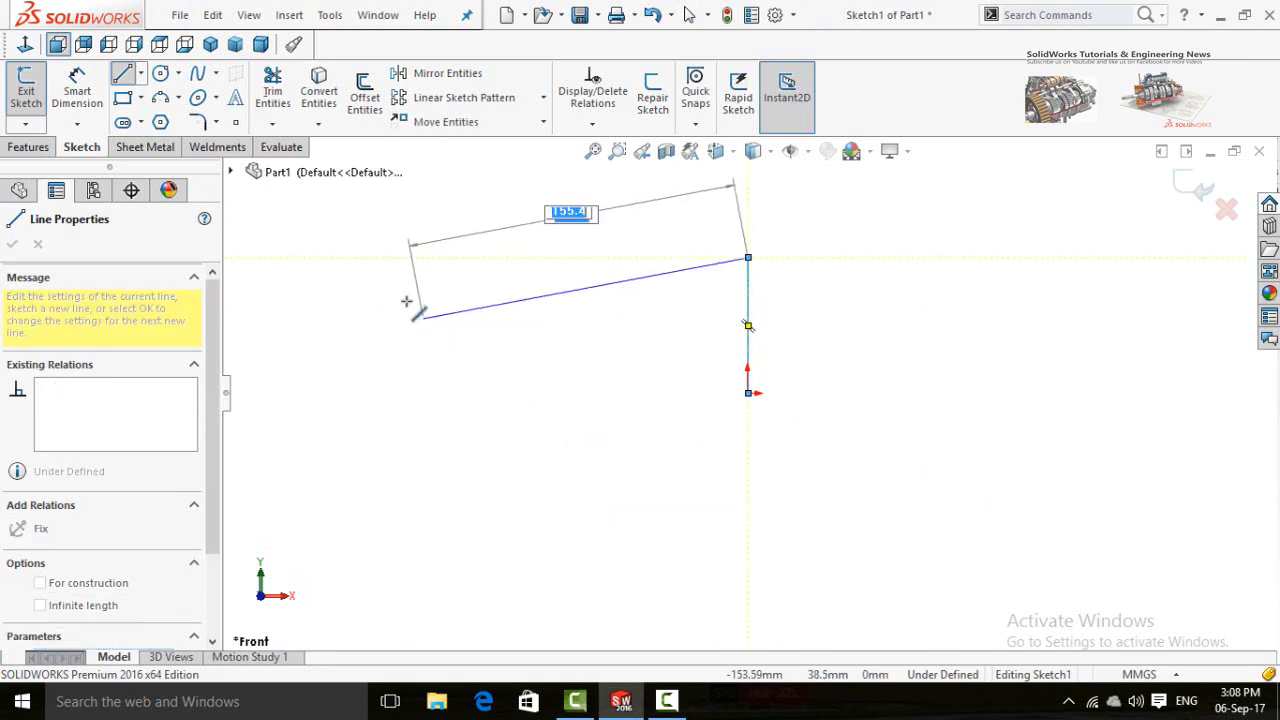
pyautogui.click(406, 300)
pyautogui.click(406, 345)
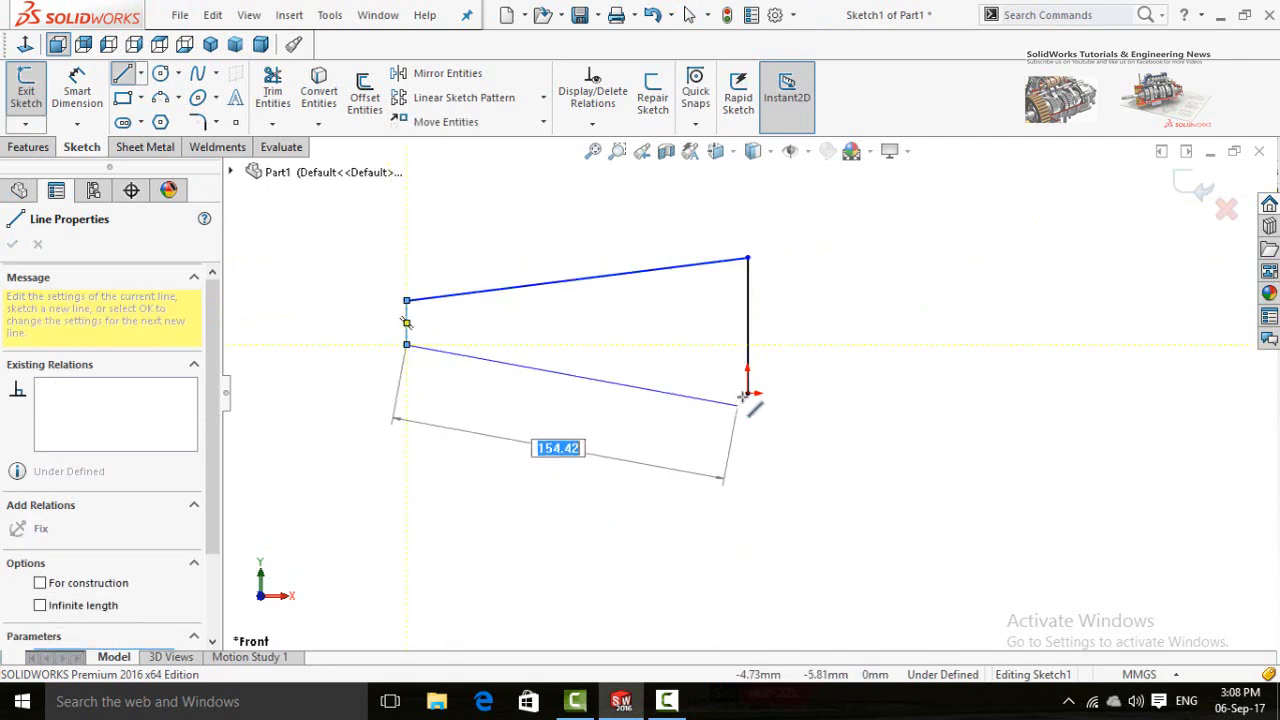
pyautogui.click(747, 393)
pyautogui.press('Escape')
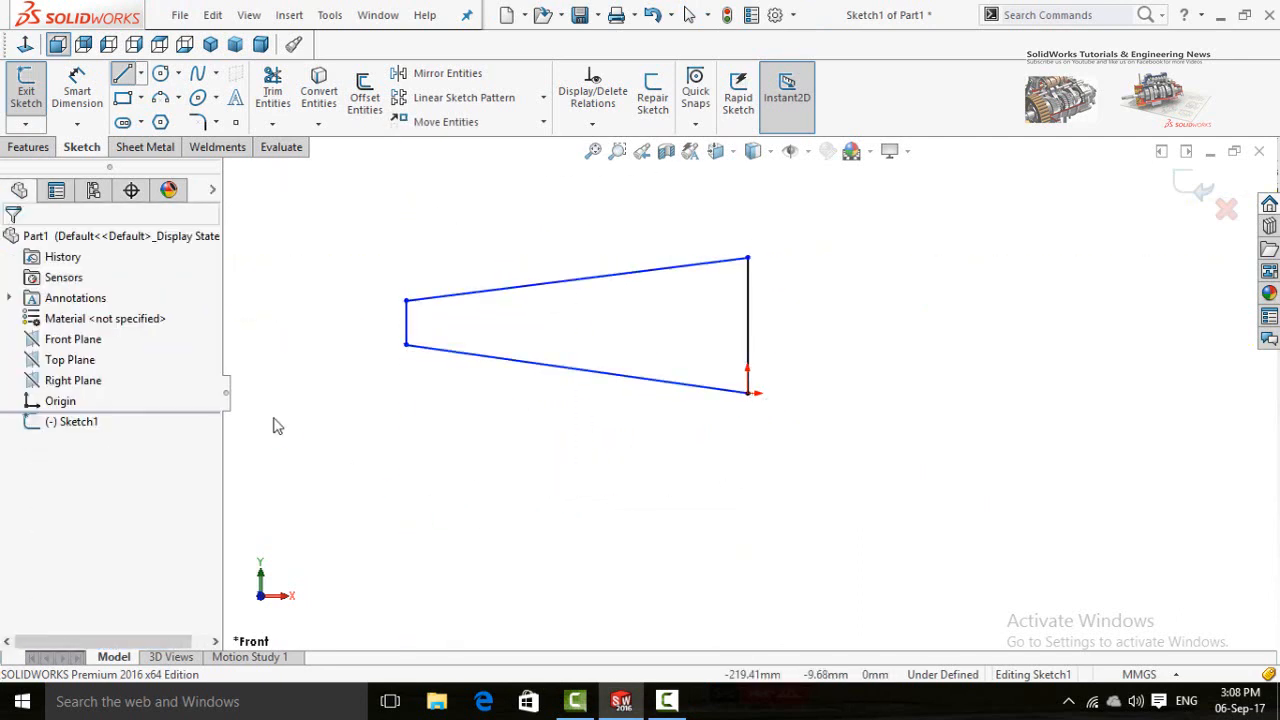
# Step: Draw a centerline between the midpoints of the profile's short and long vertical edges and make it horizontal
pyautogui.click(141, 75)
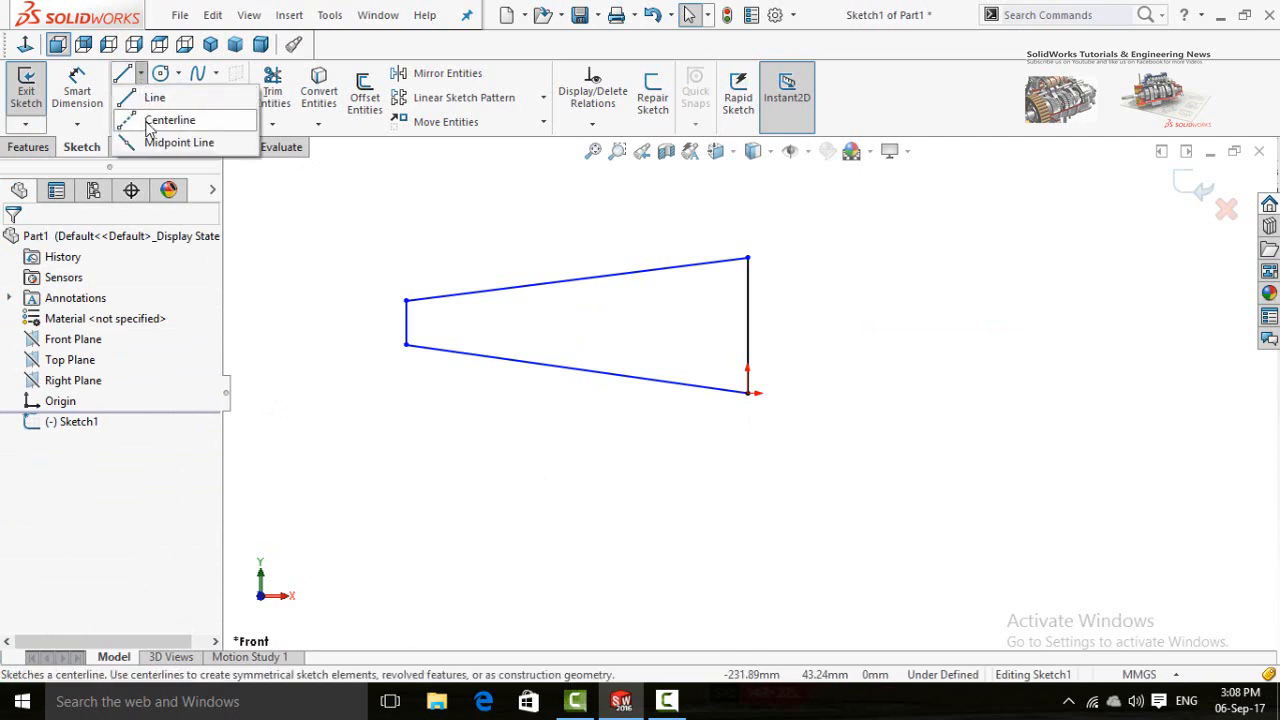
pyautogui.click(150, 121)
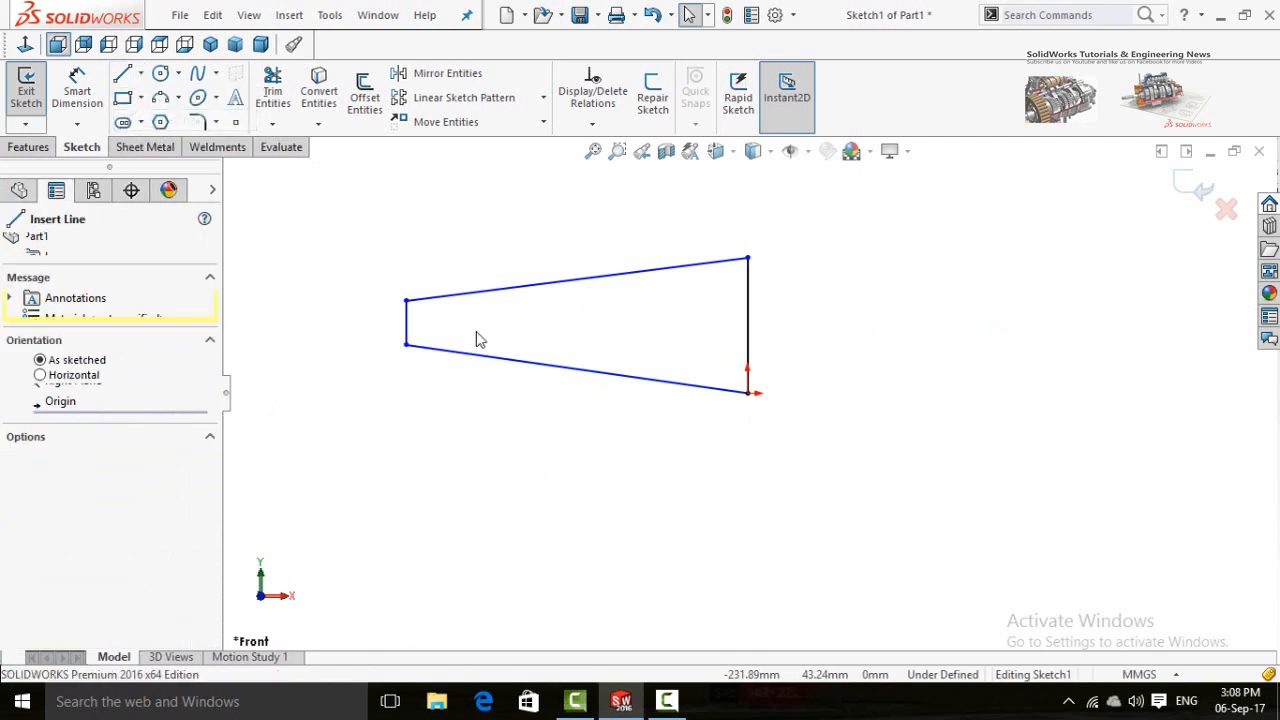
pyautogui.click(406, 322)
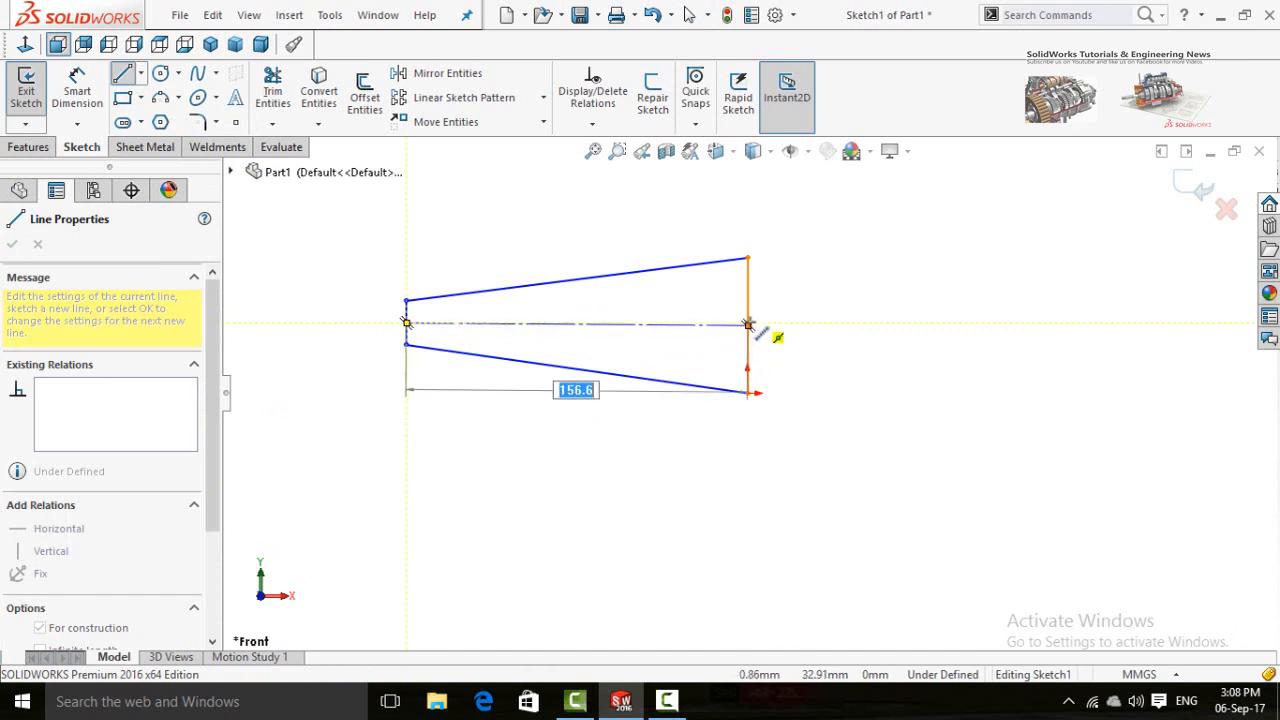
pyautogui.click(748, 325)
pyautogui.press('Escape')
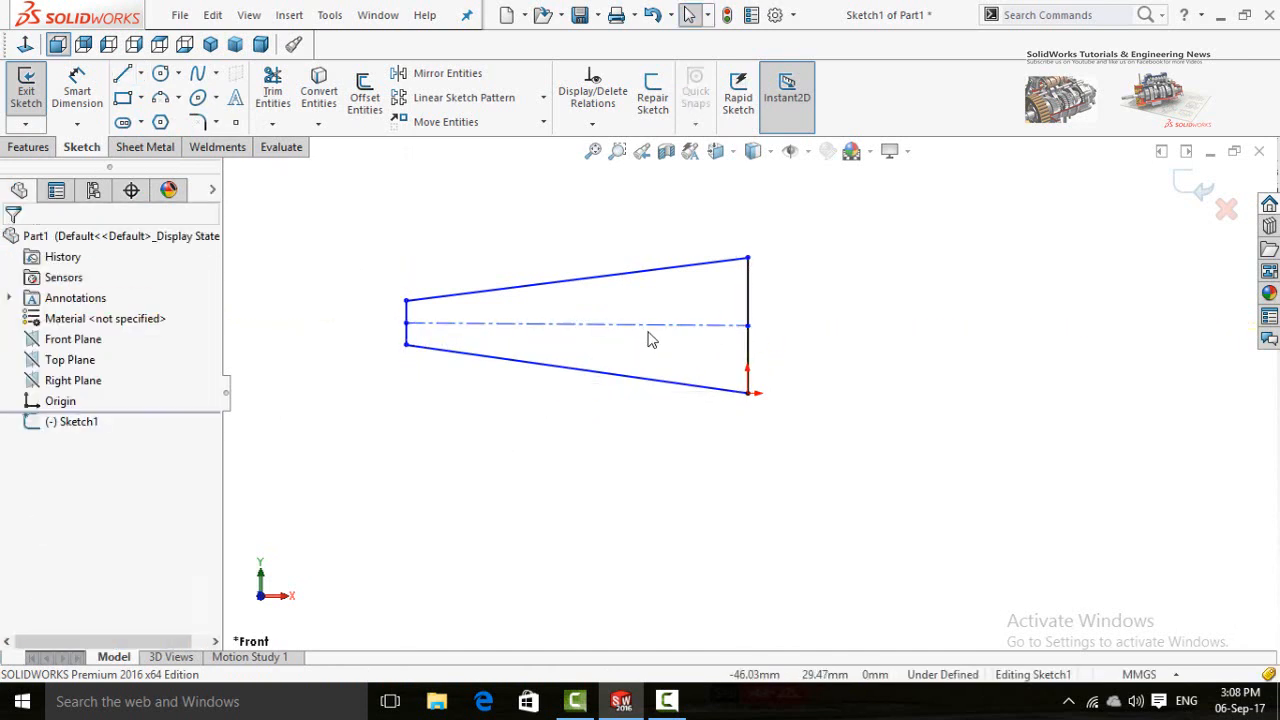
pyautogui.click(650, 334)
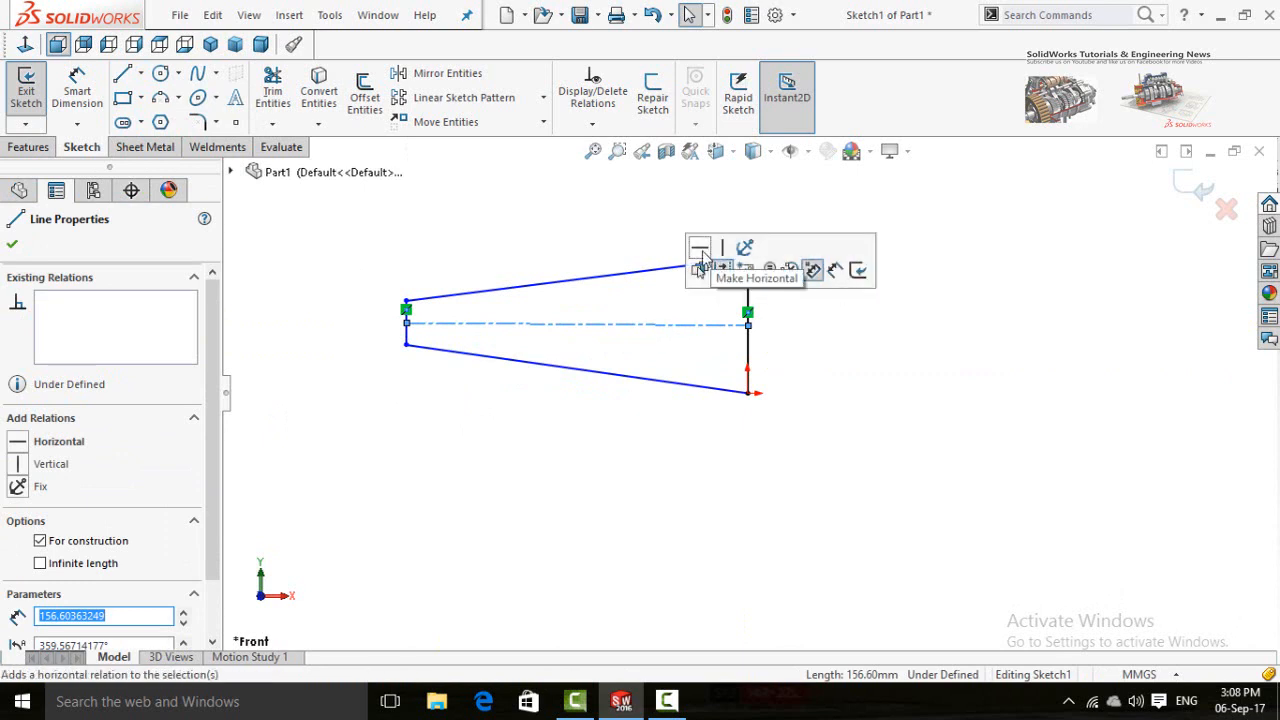
pyautogui.click(701, 258)
pyautogui.click(733, 446)
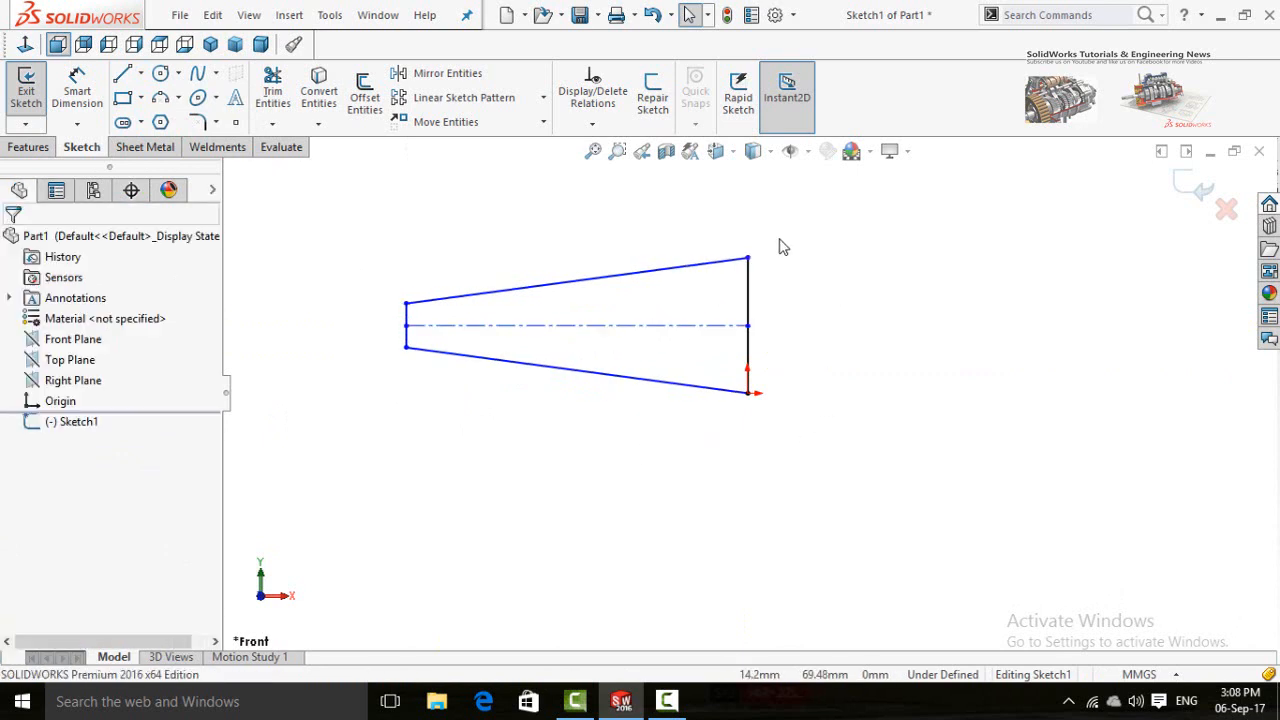
# Step: Dimension the wide vertical edge at the origin to 70 mm between its two endpoints
pyautogui.scroll(-2, 783, 247)
pyautogui.scroll(3, 597, 411)
pyautogui.scroll(-1, 620, 386)
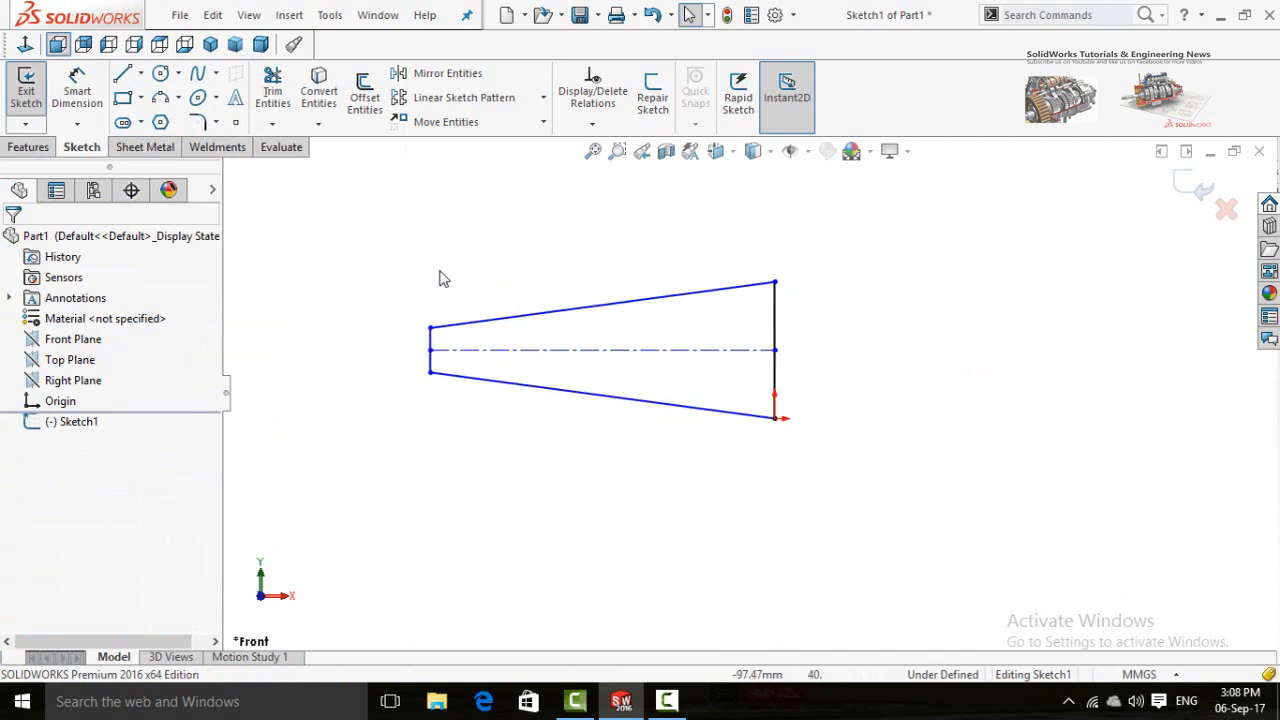
pyautogui.moveTo(410, 368); pyautogui.dragTo(417, 320, button='right')
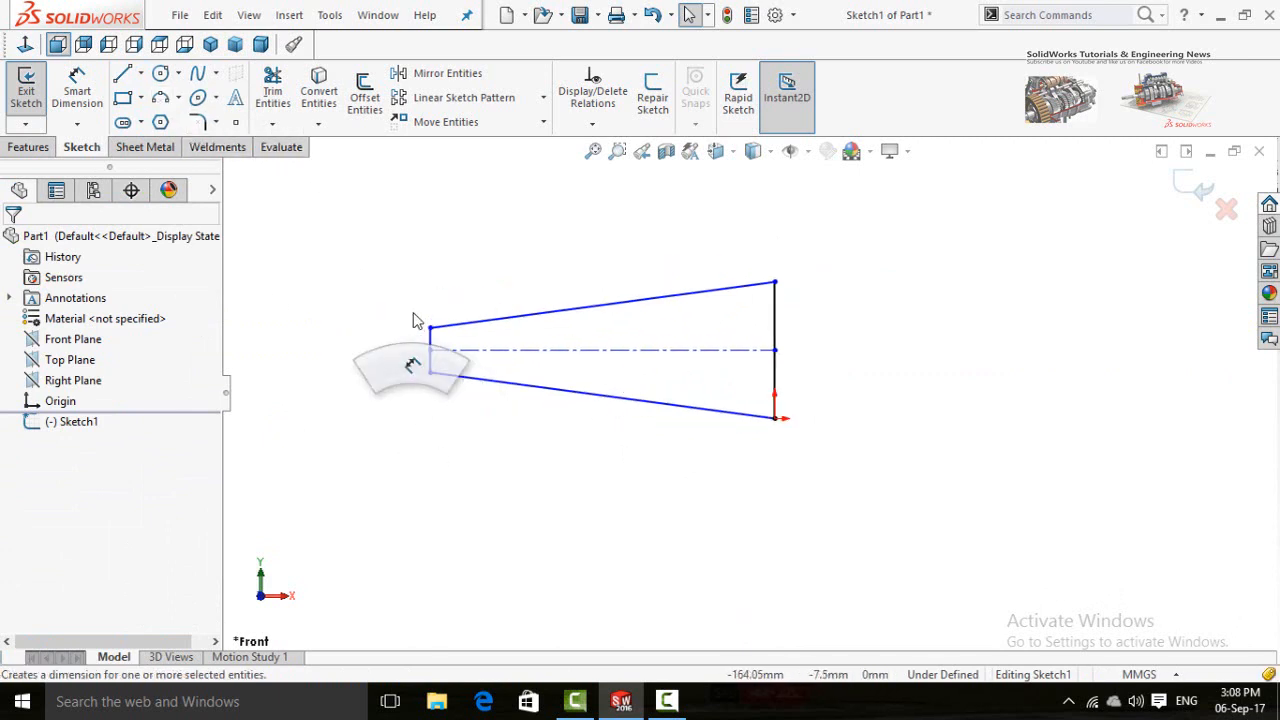
pyautogui.scroll(2, 543, 451)
pyautogui.scroll(-2, 823, 434)
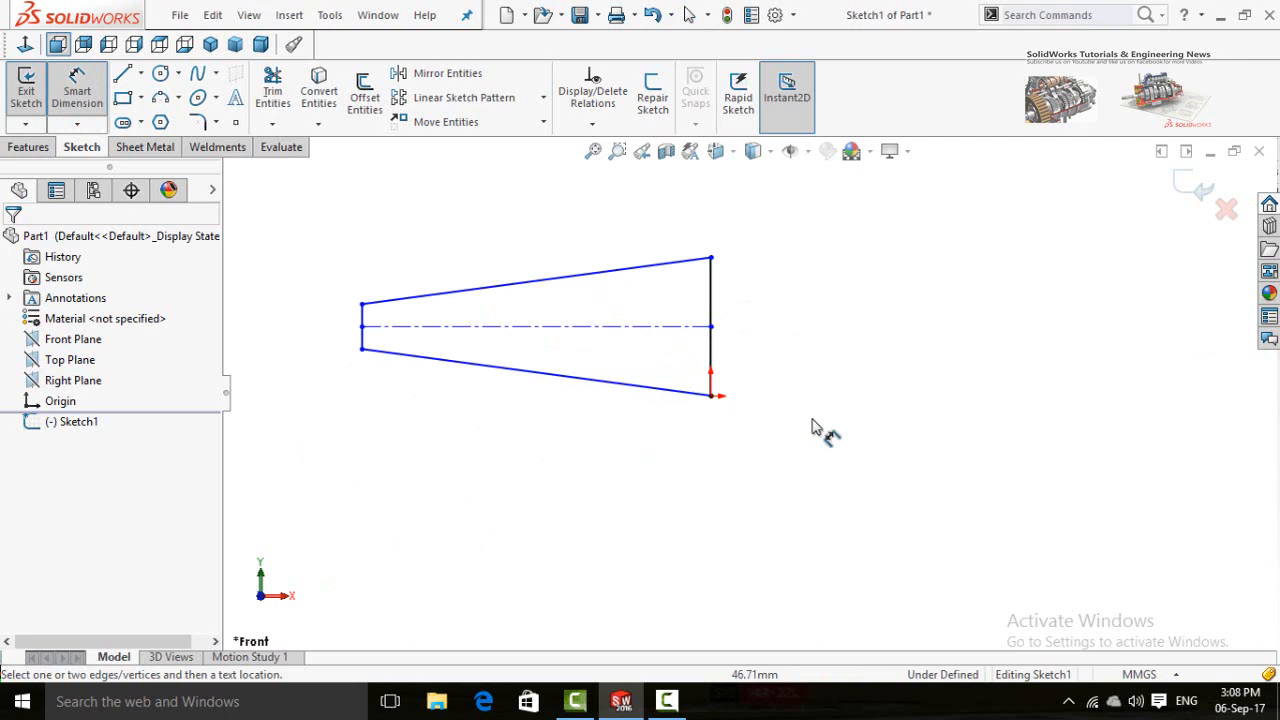
pyautogui.click(711, 396)
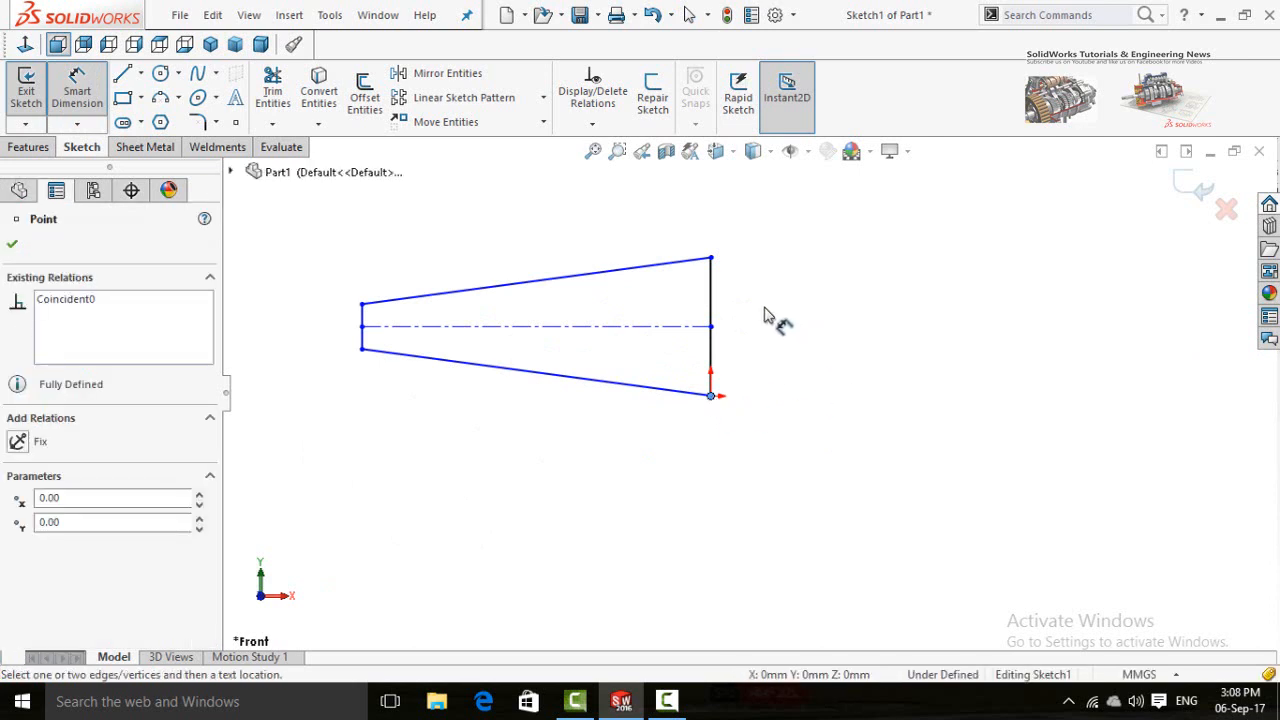
pyautogui.click(711, 260)
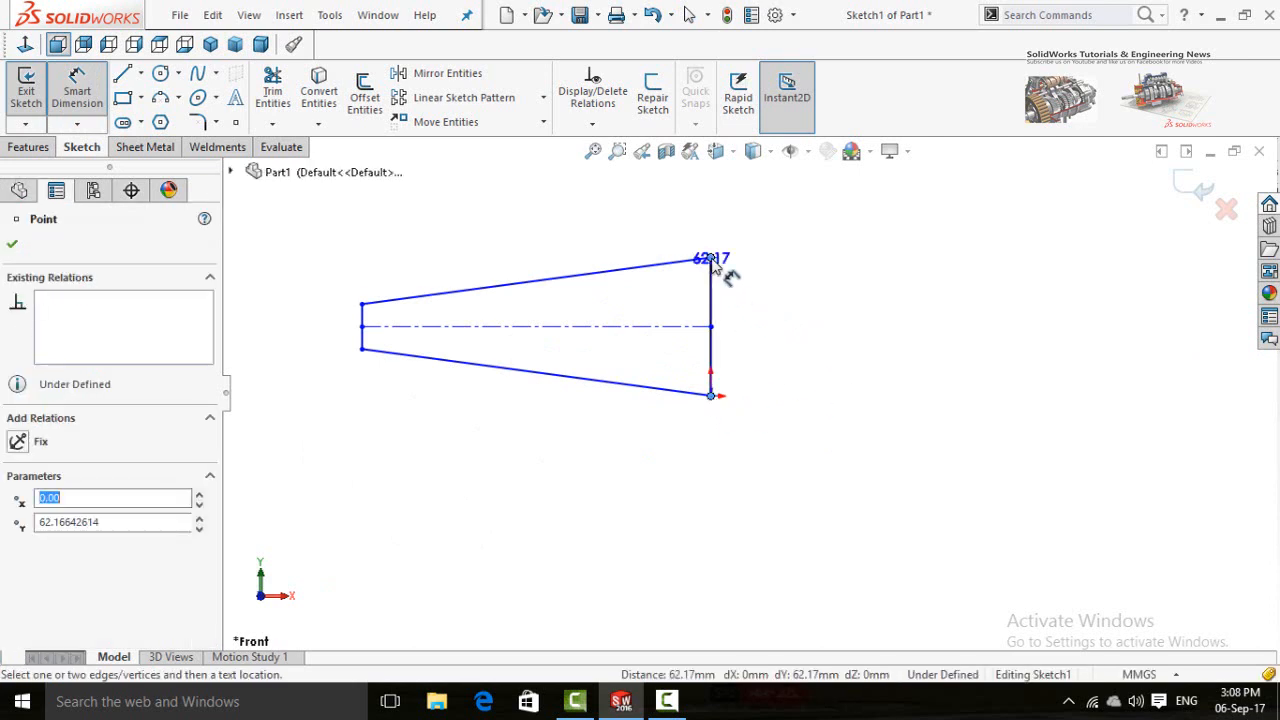
pyautogui.click(812, 346)
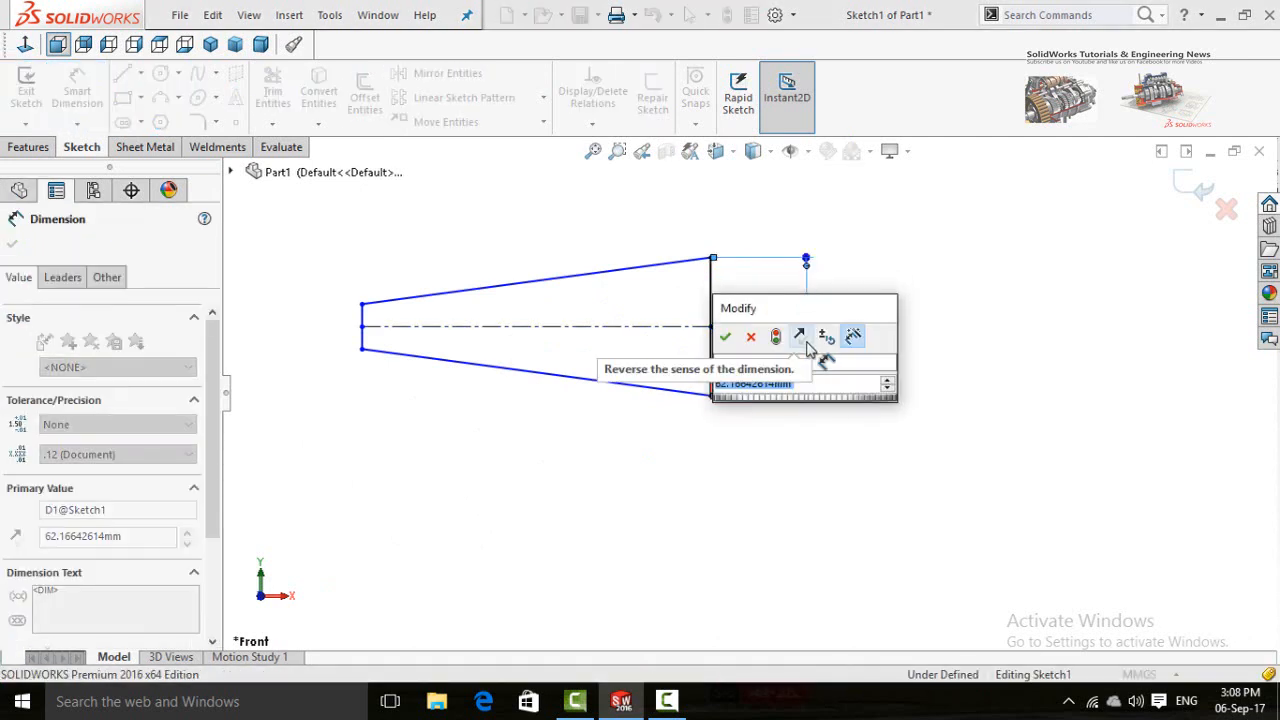
pyautogui.write('70')
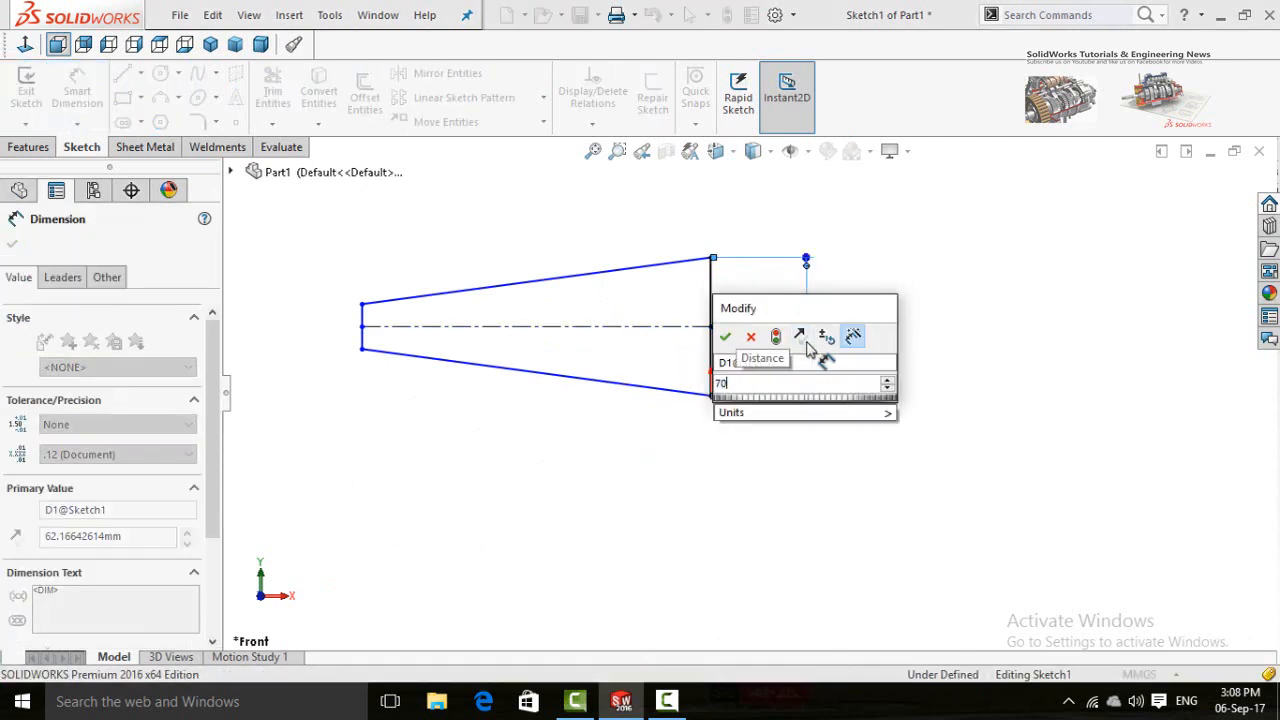
pyautogui.click(725, 336)
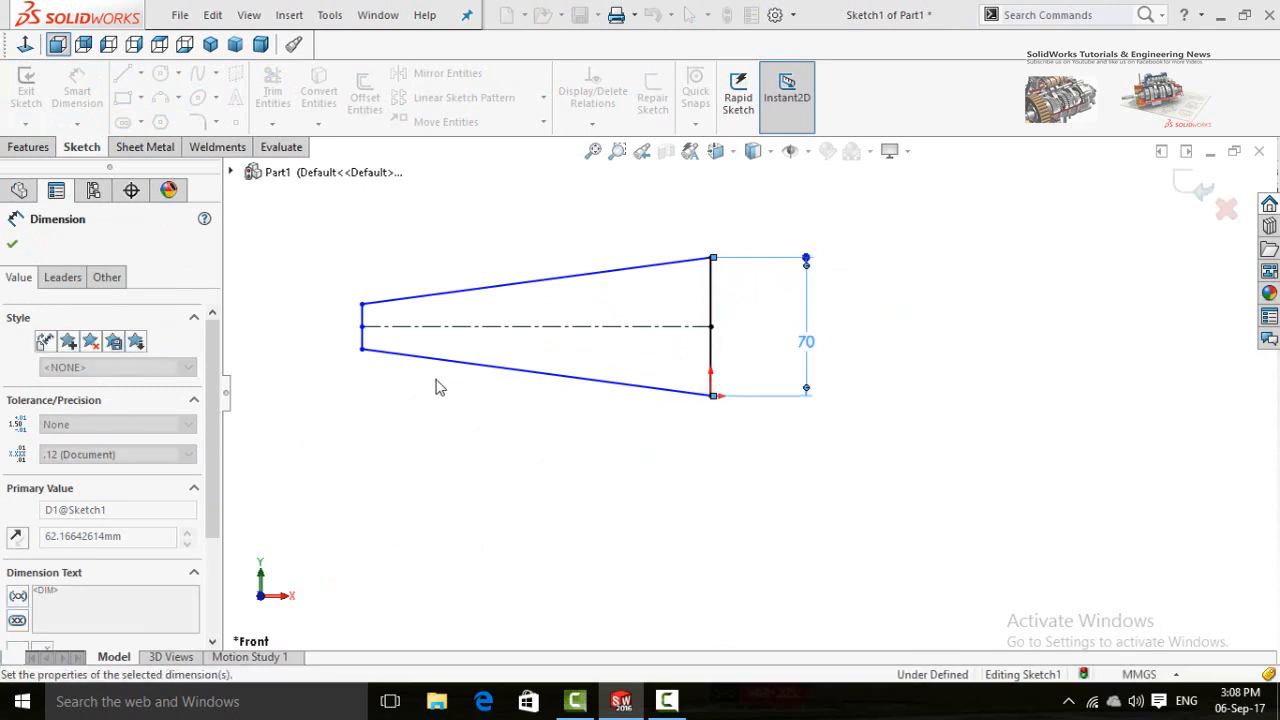
# Step: Dimension the narrow vertical edge to 40 mm between its two endpoints
pyautogui.click(362, 350)
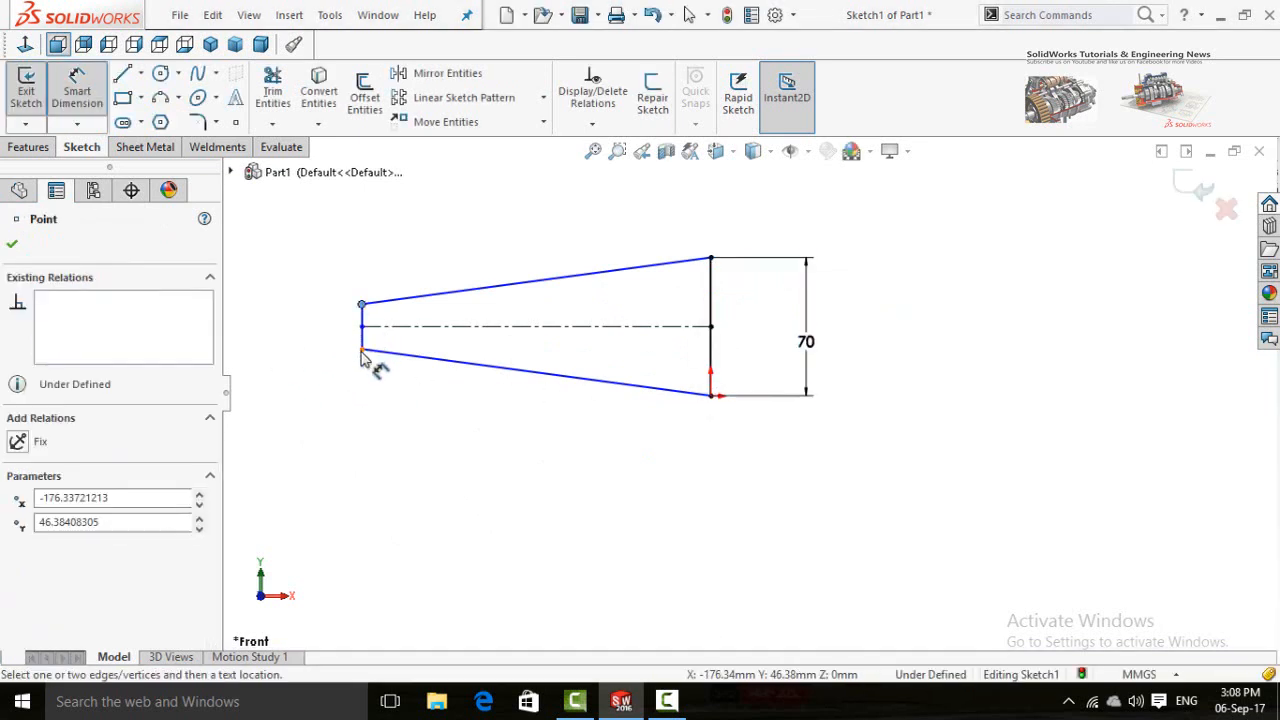
pyautogui.click(324, 443)
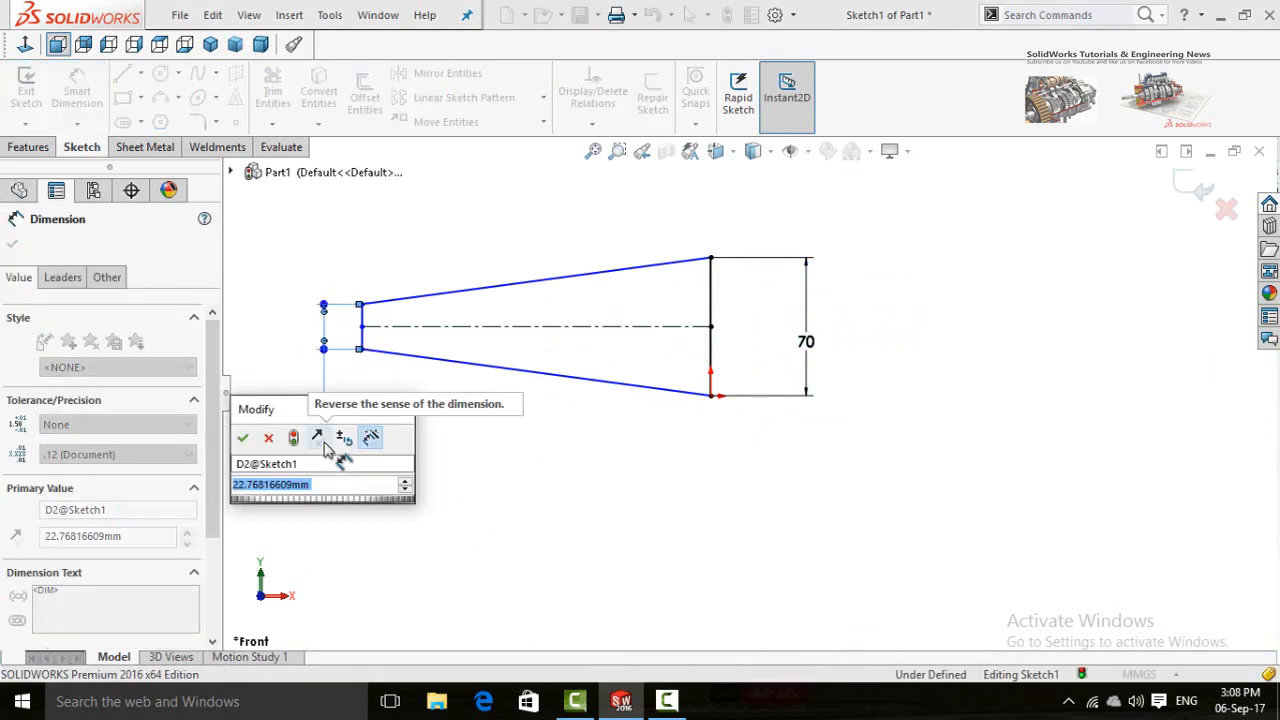
pyautogui.write('40')
pyautogui.press('Return')
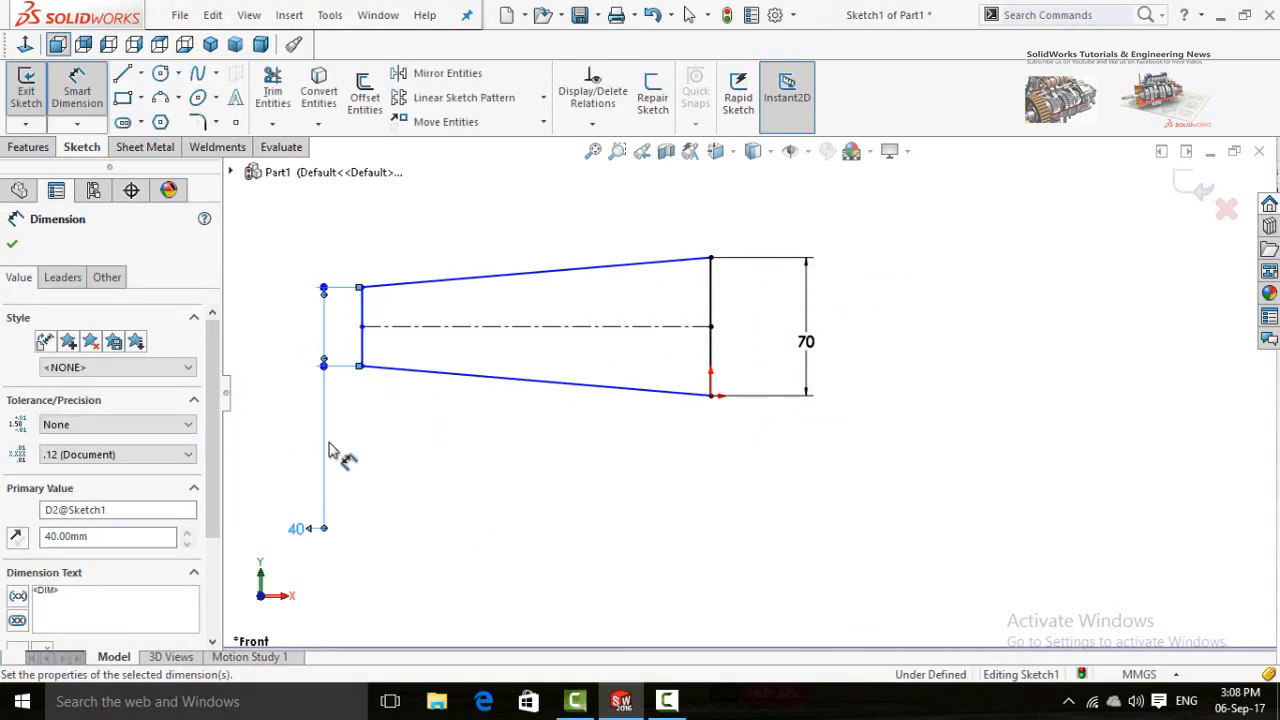
pyautogui.scroll(2, 487, 428)
pyautogui.scroll(-2, 580, 355)
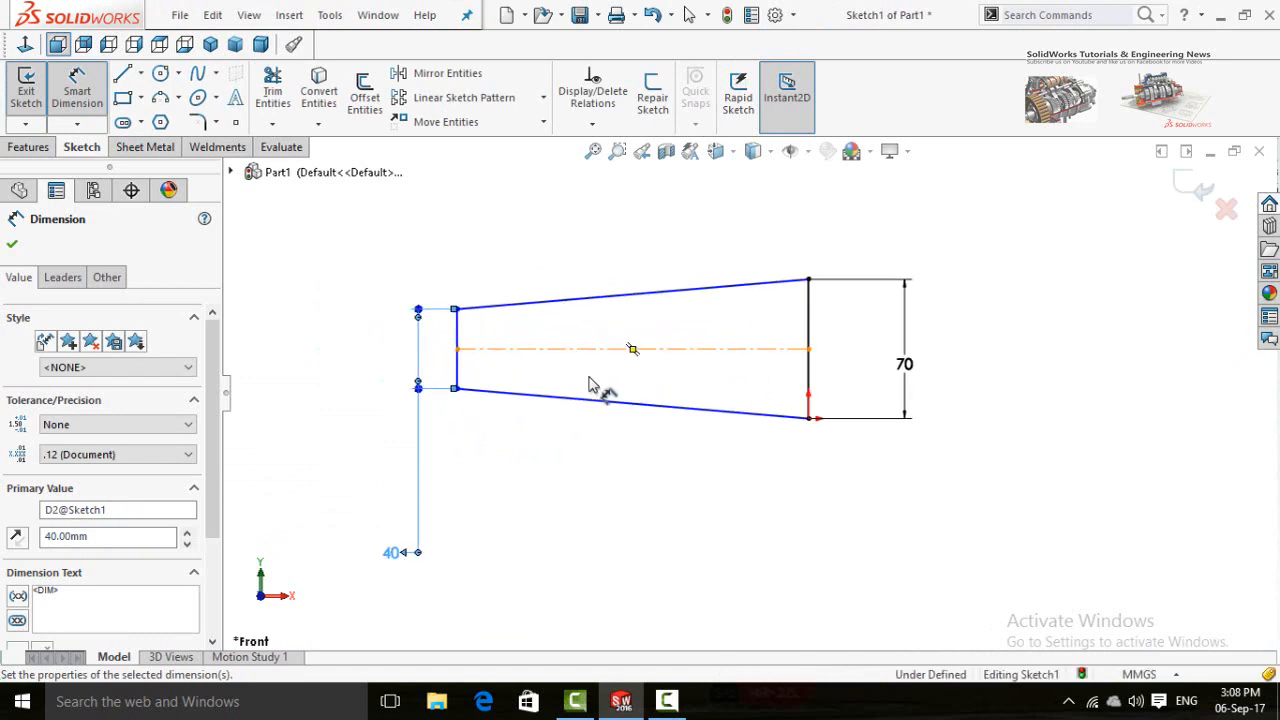
pyautogui.scroll(1, 617, 440)
pyautogui.scroll(-1, 655, 395)
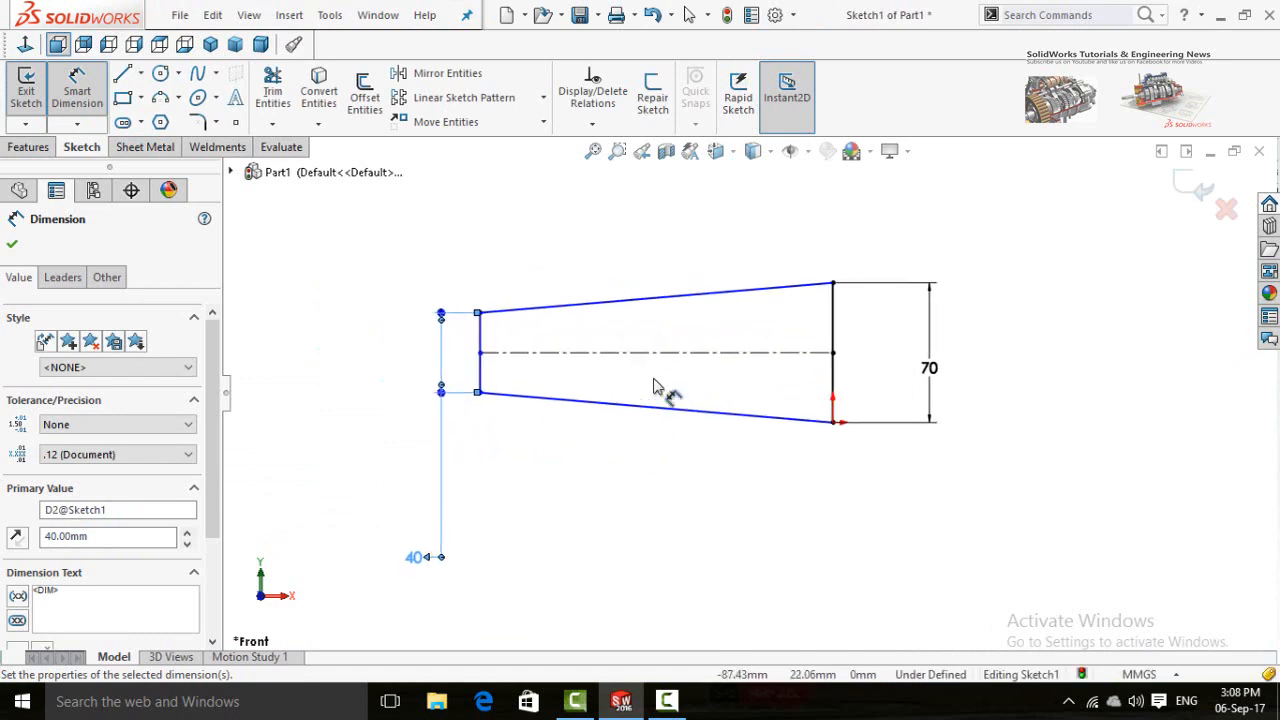
pyautogui.click(606, 508)
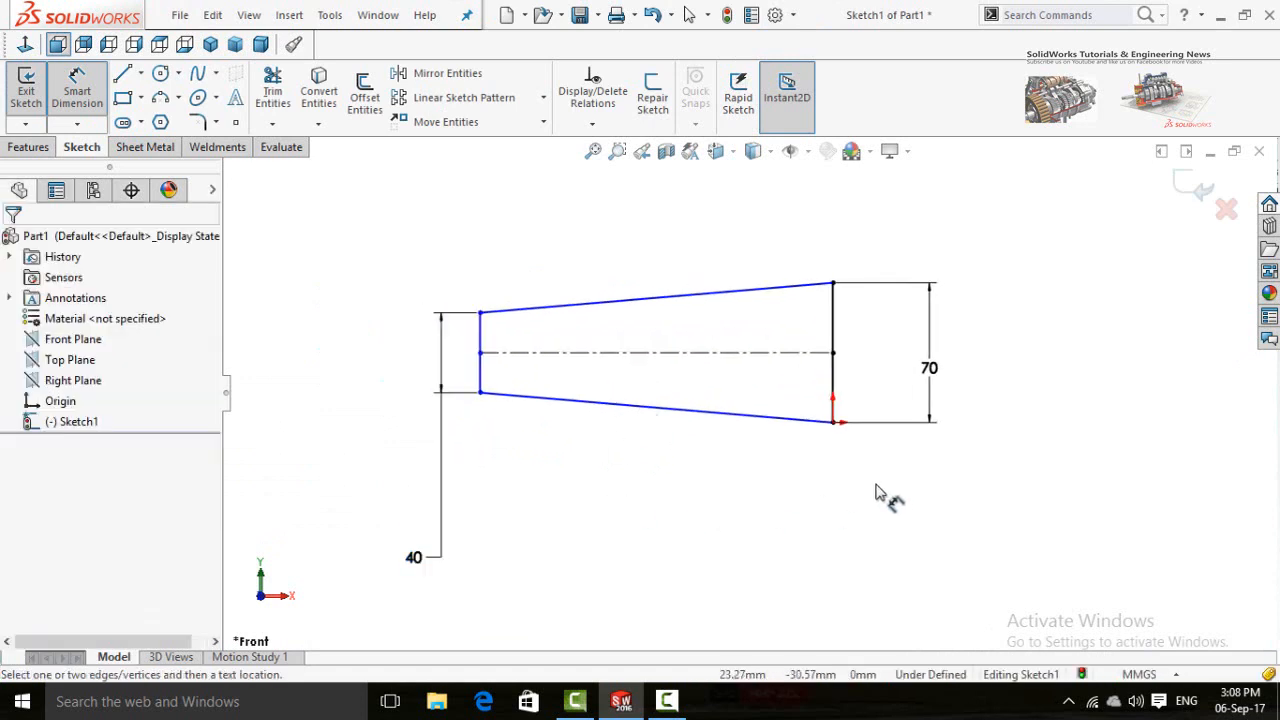
# Step: Fillet both corners of the narrow end with a 20 mm radius, accepting removal of the midpoint relation
pyautogui.scroll(1, 866, 487)
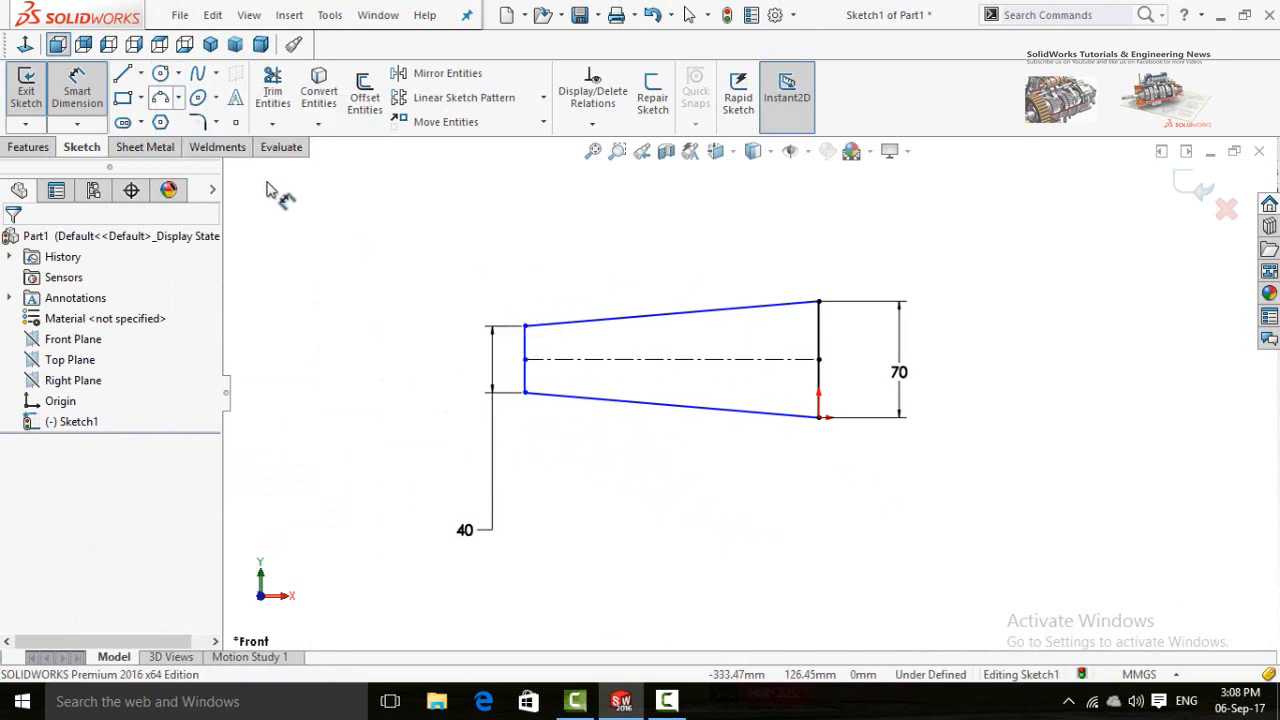
pyautogui.click(203, 125)
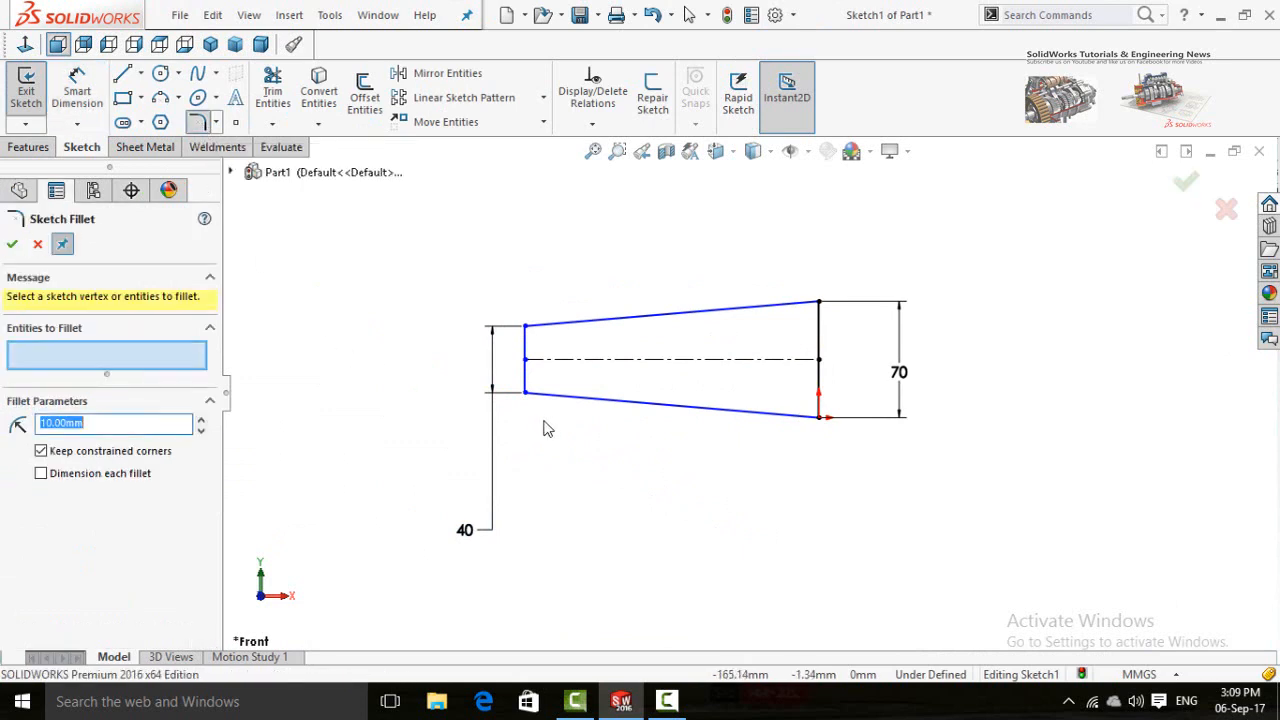
pyautogui.click(525, 392)
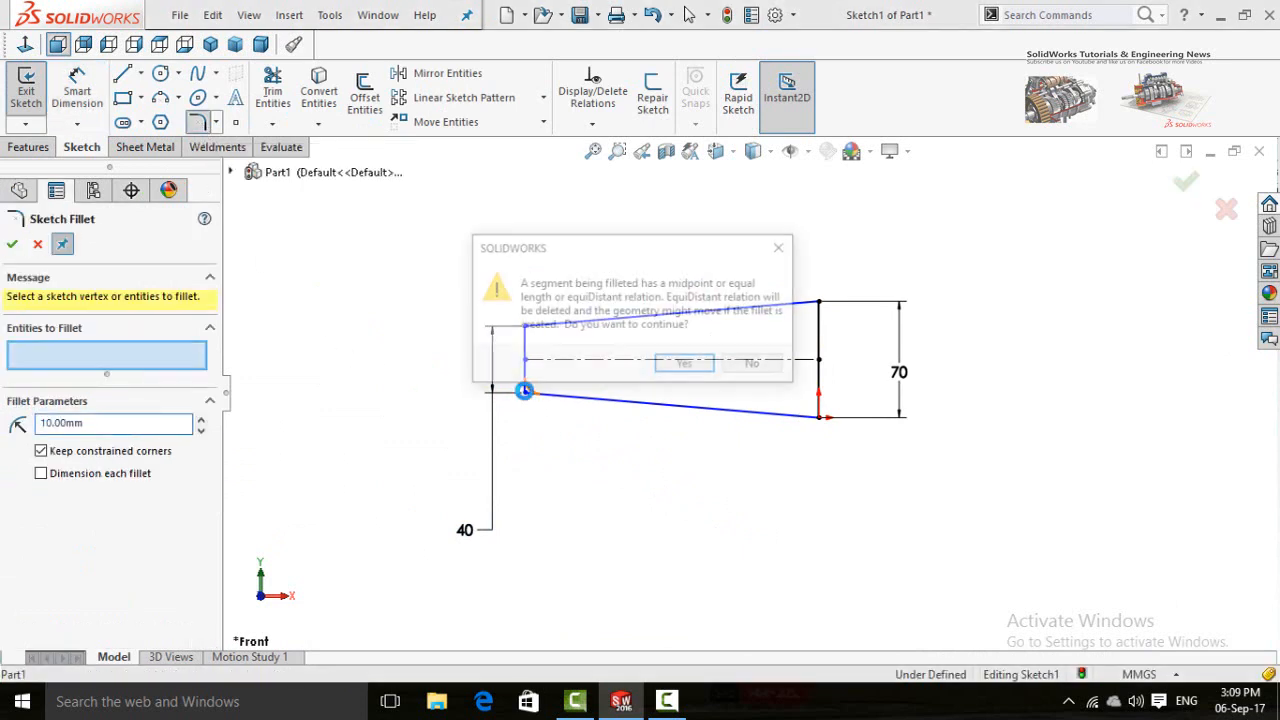
pyautogui.click(686, 366)
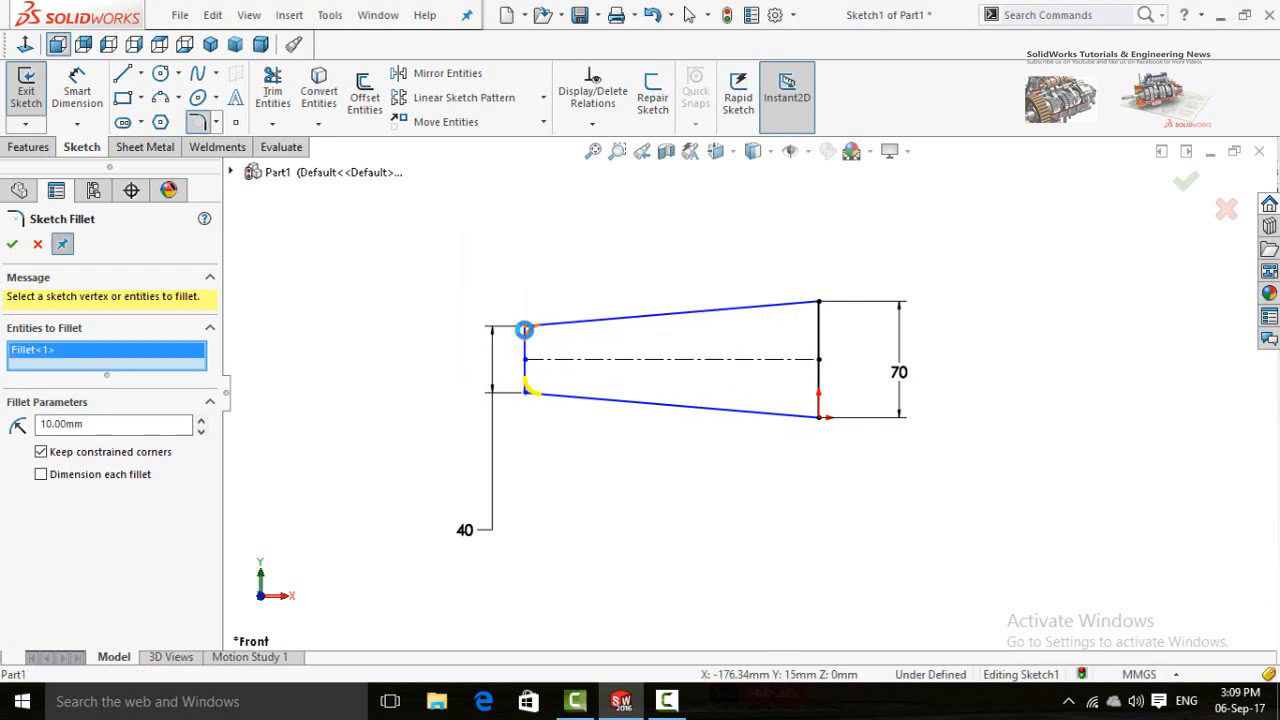
pyautogui.click(523, 334)
pyautogui.click(666, 368)
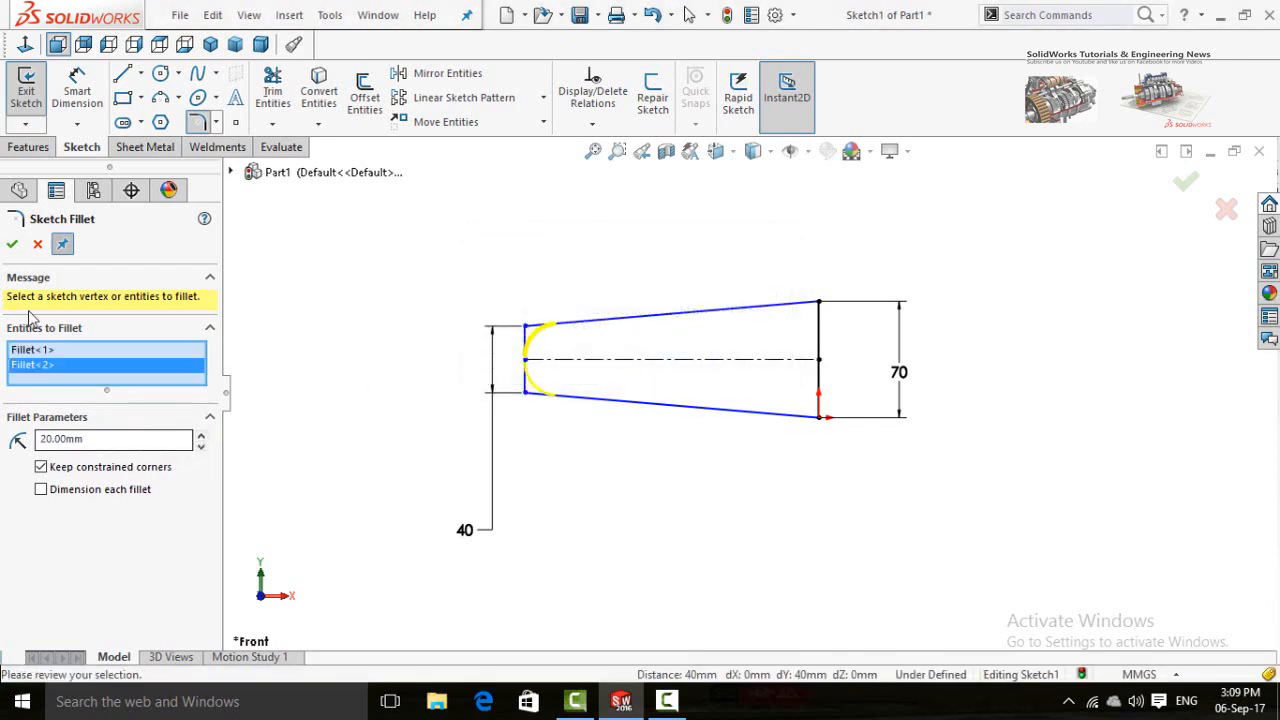
pyautogui.click(12, 244)
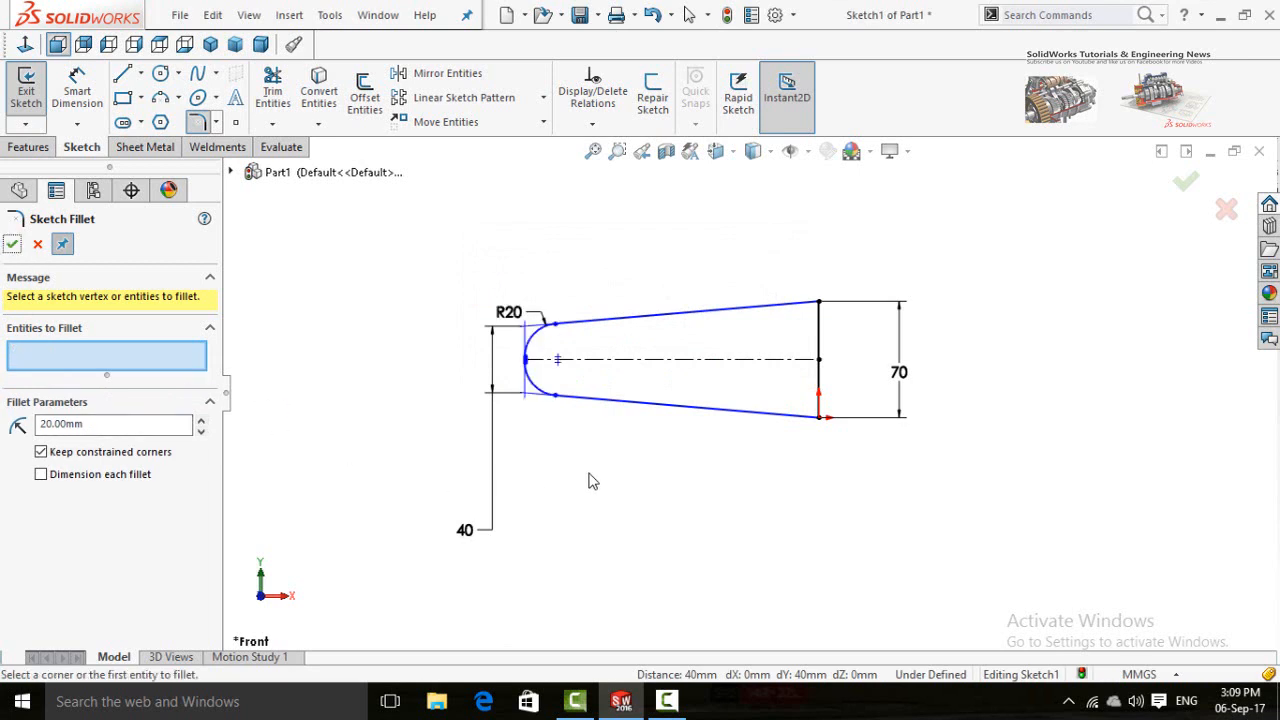
pyautogui.click(12, 244)
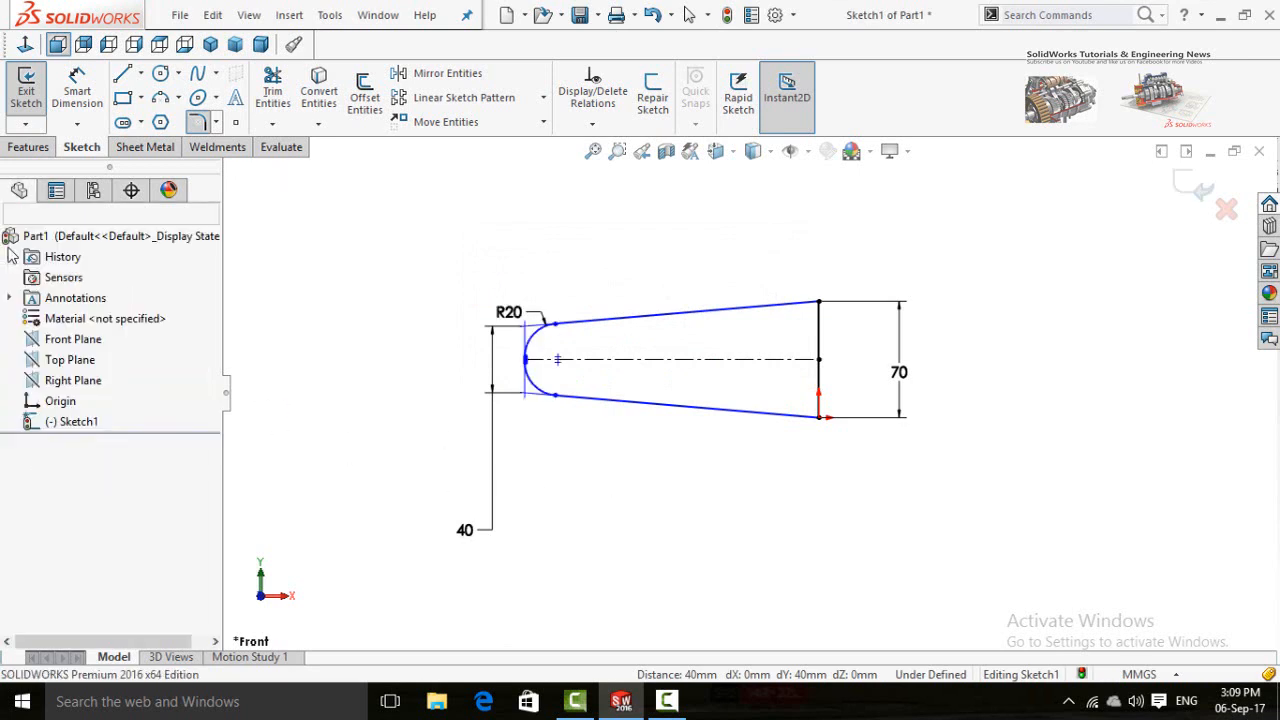
# Step: Dimension the horizontal centerline of the tapered profile to a length of 250 mm
pyautogui.scroll(1, 720, 485)
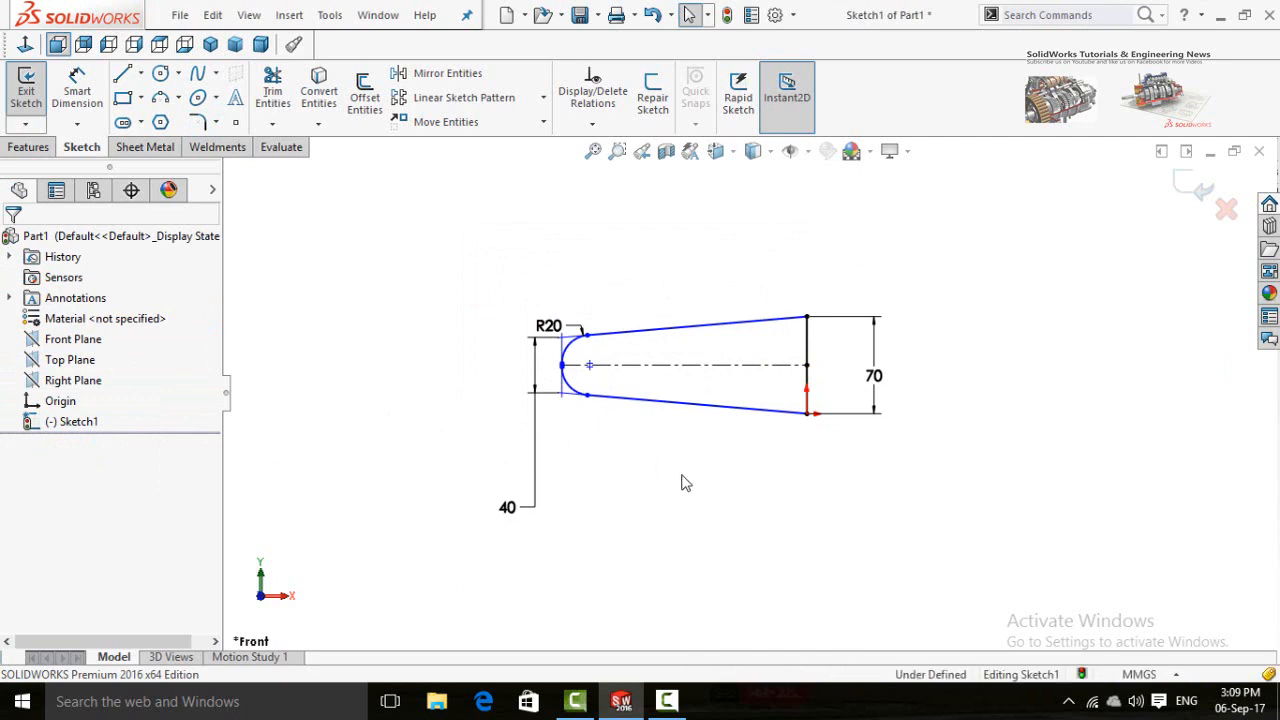
pyautogui.moveTo(679, 430); pyautogui.dragTo(682, 368, button='right')
pyautogui.click(641, 366)
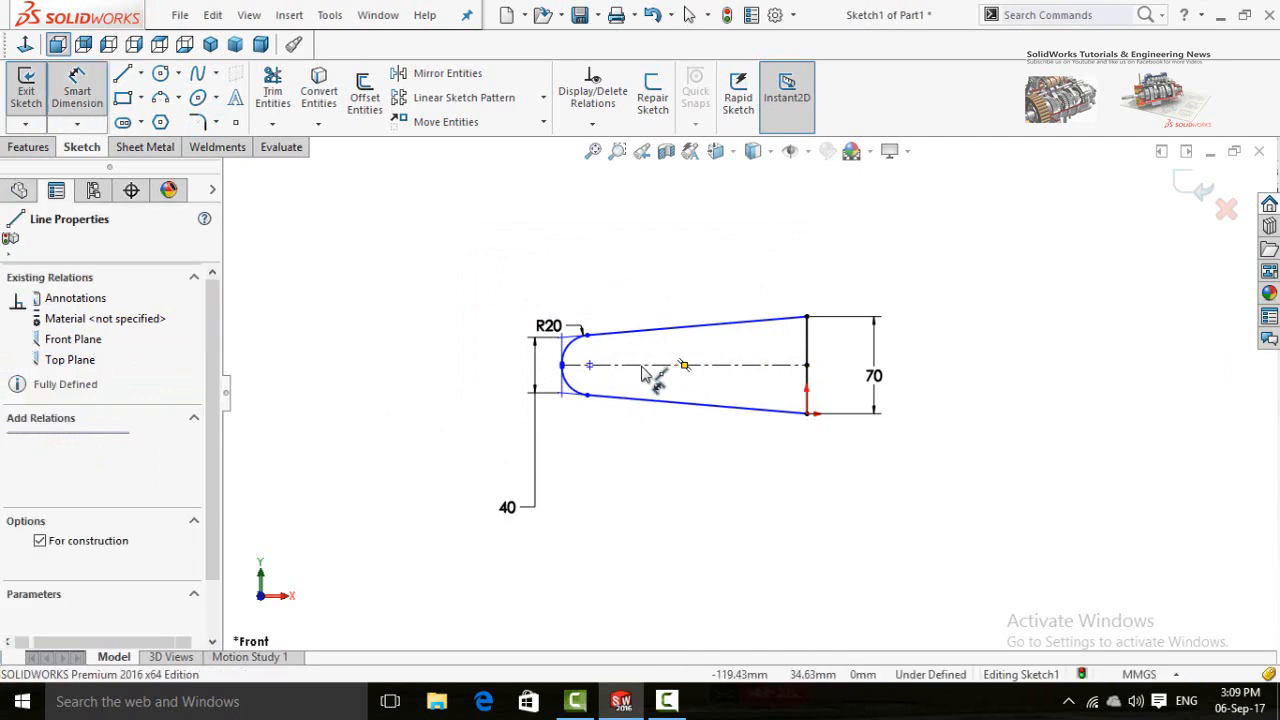
pyautogui.click(645, 515)
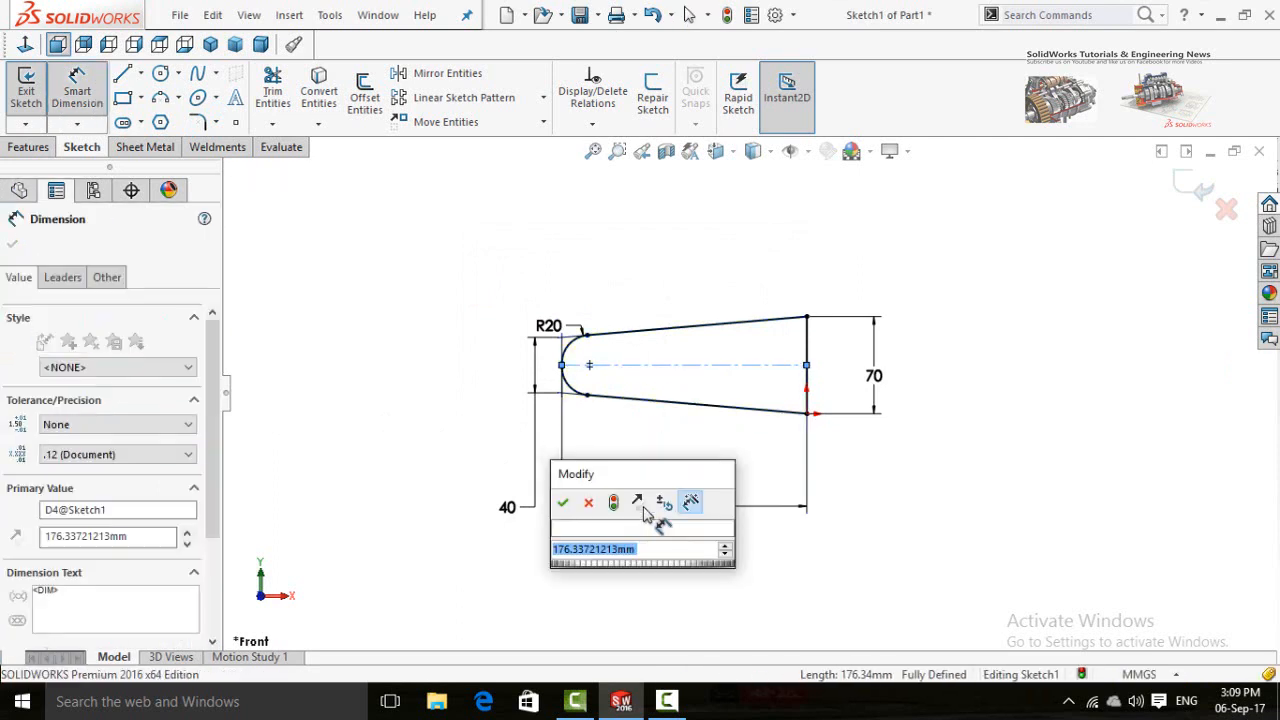
pyautogui.write('2')
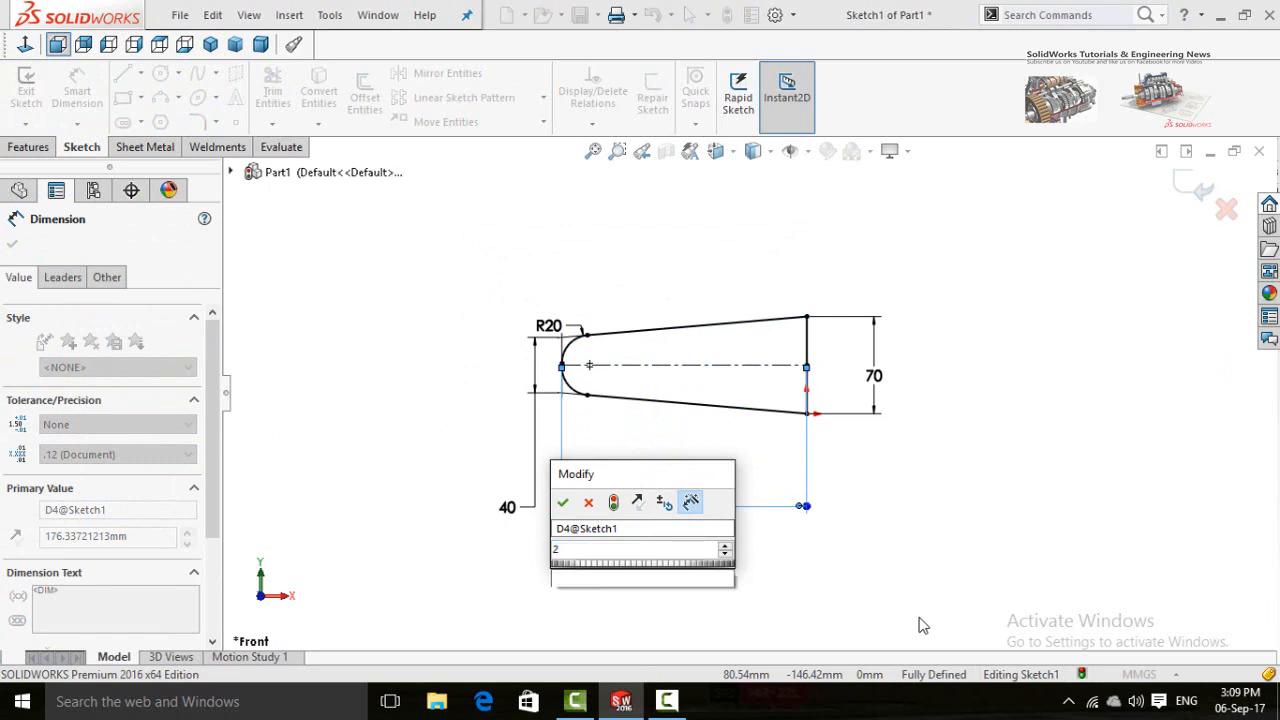
pyautogui.write('50')
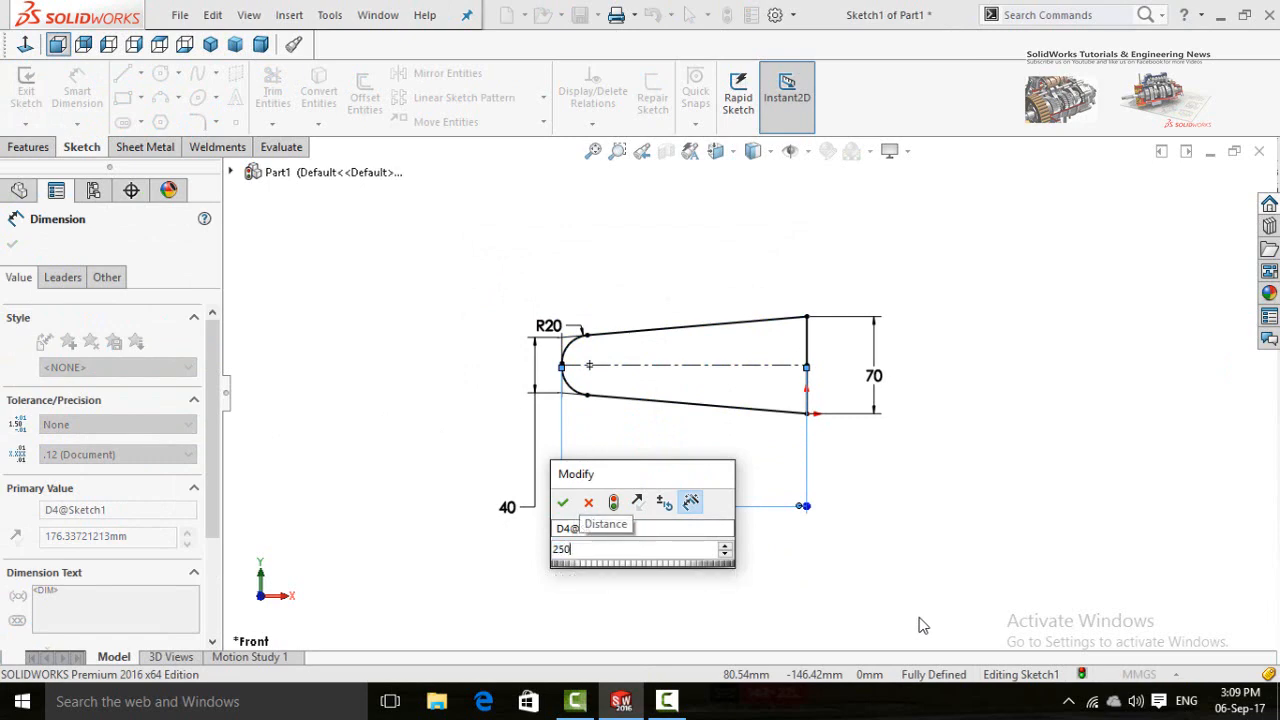
pyautogui.press('Return')
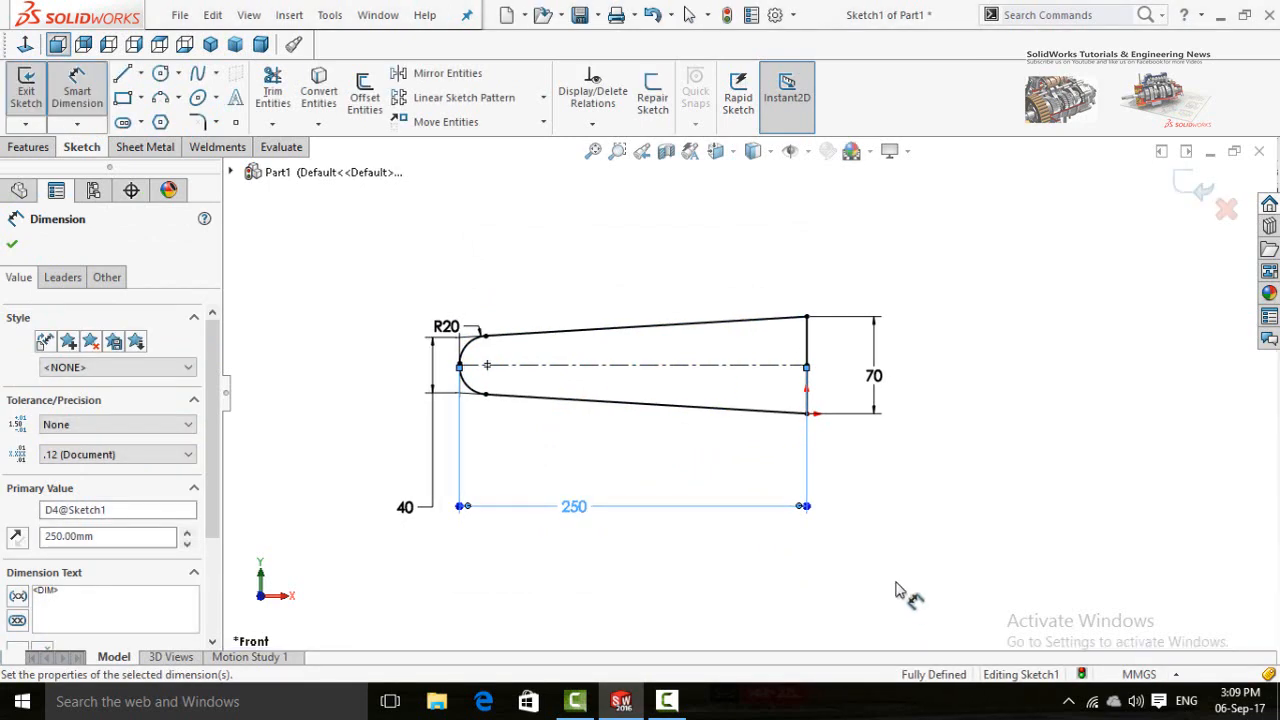
pyautogui.click(688, 468)
pyautogui.press('f')
pyautogui.scroll(-2, 683, 425)
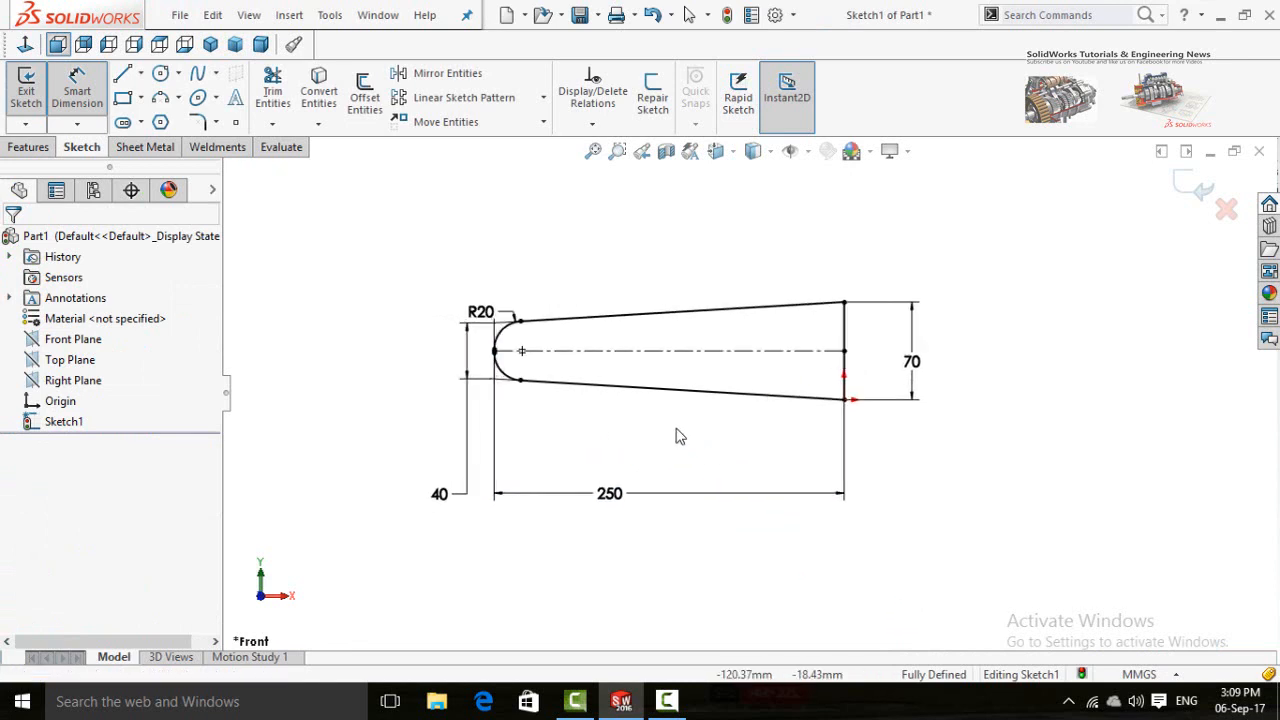
pyautogui.press('Escape')
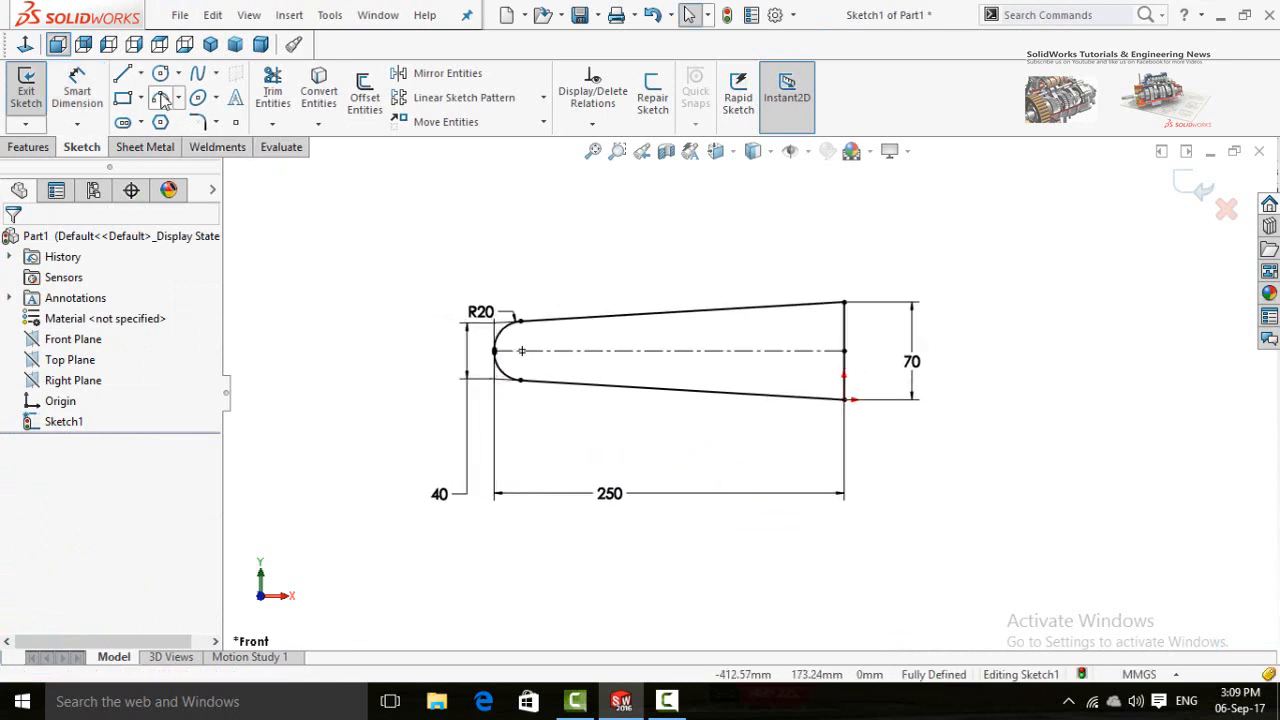
# Step: Draw a three-point arc between the endpoints of the wide vertical edge, bulging into the profile with a radius of about 49.5 mm
pyautogui.click(161, 99)
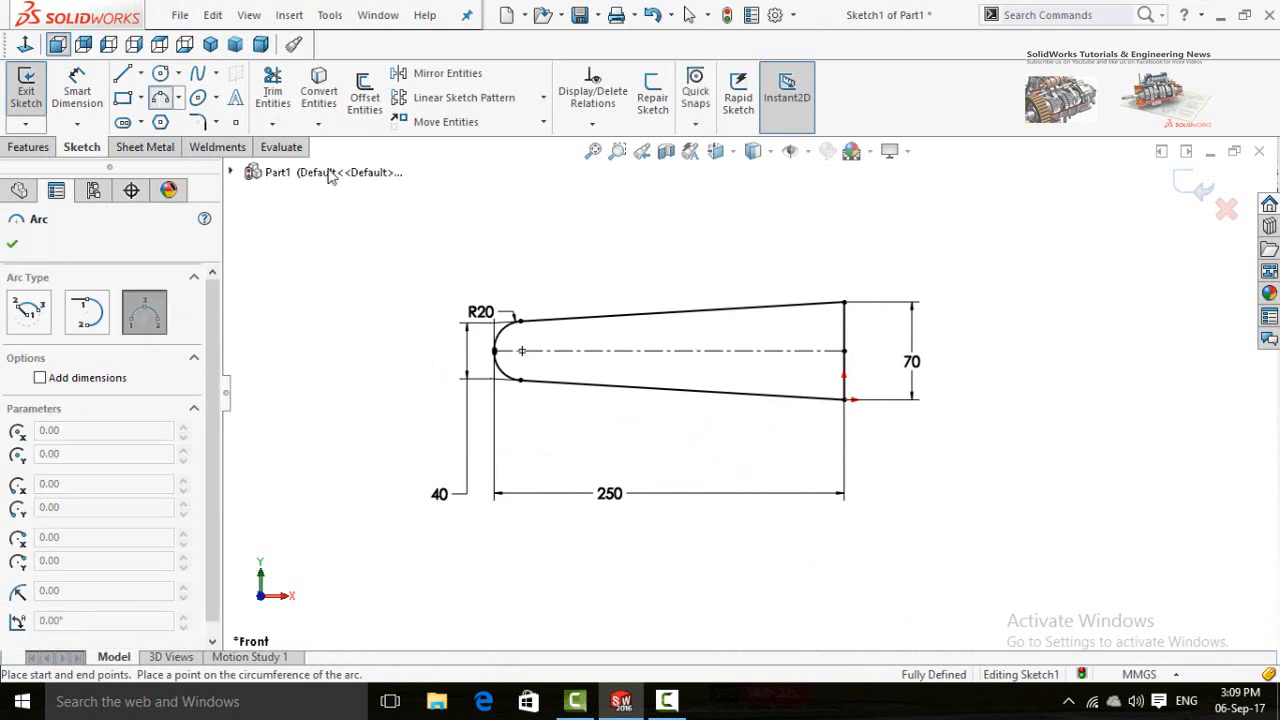
pyautogui.click(844, 400)
pyautogui.click(844, 302)
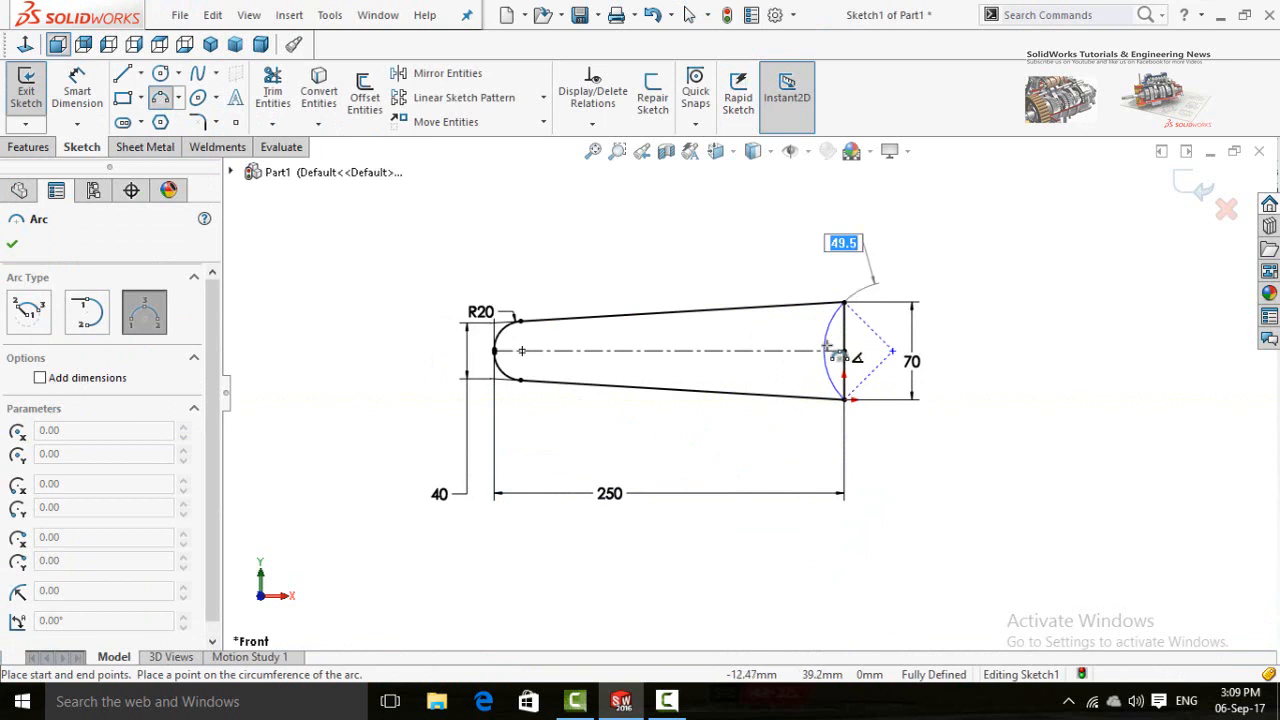
pyautogui.click(828, 347)
# Step: Add a radius dimension to the inward arc at the wide end, accepting its current value
pyautogui.moveTo(840, 346); pyautogui.dragTo(840, 335, button='right')
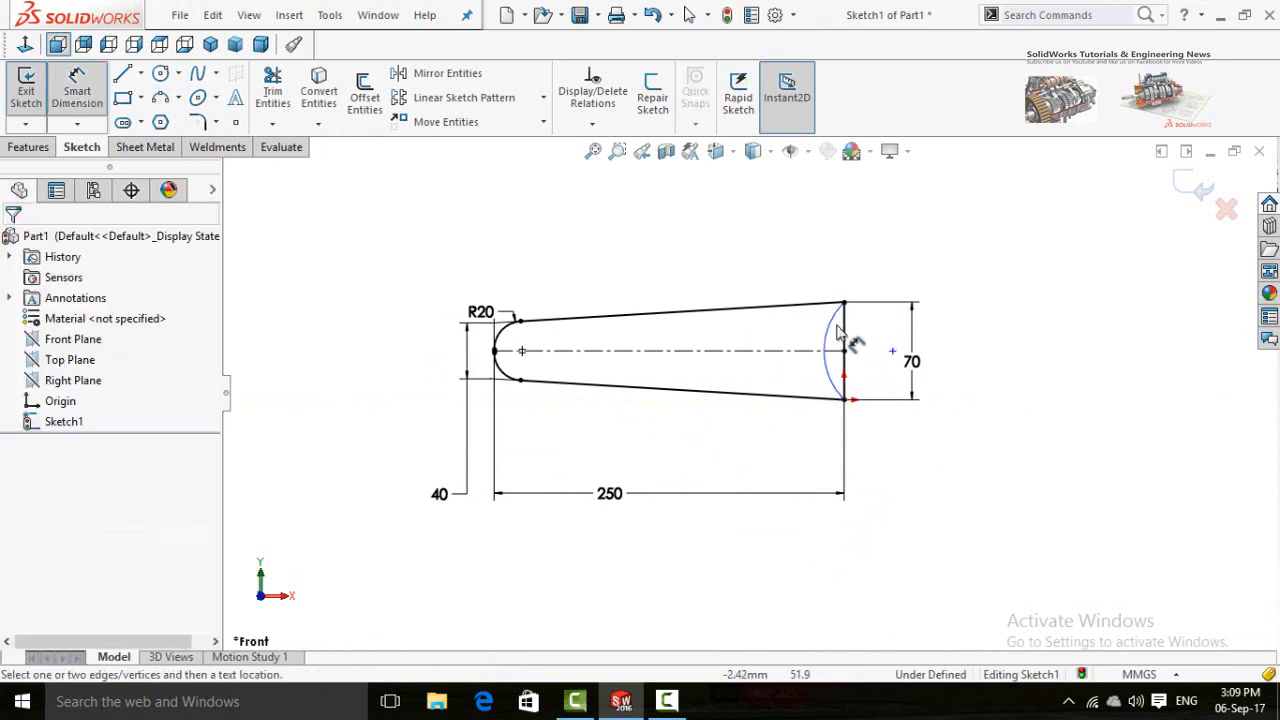
pyautogui.click(838, 342)
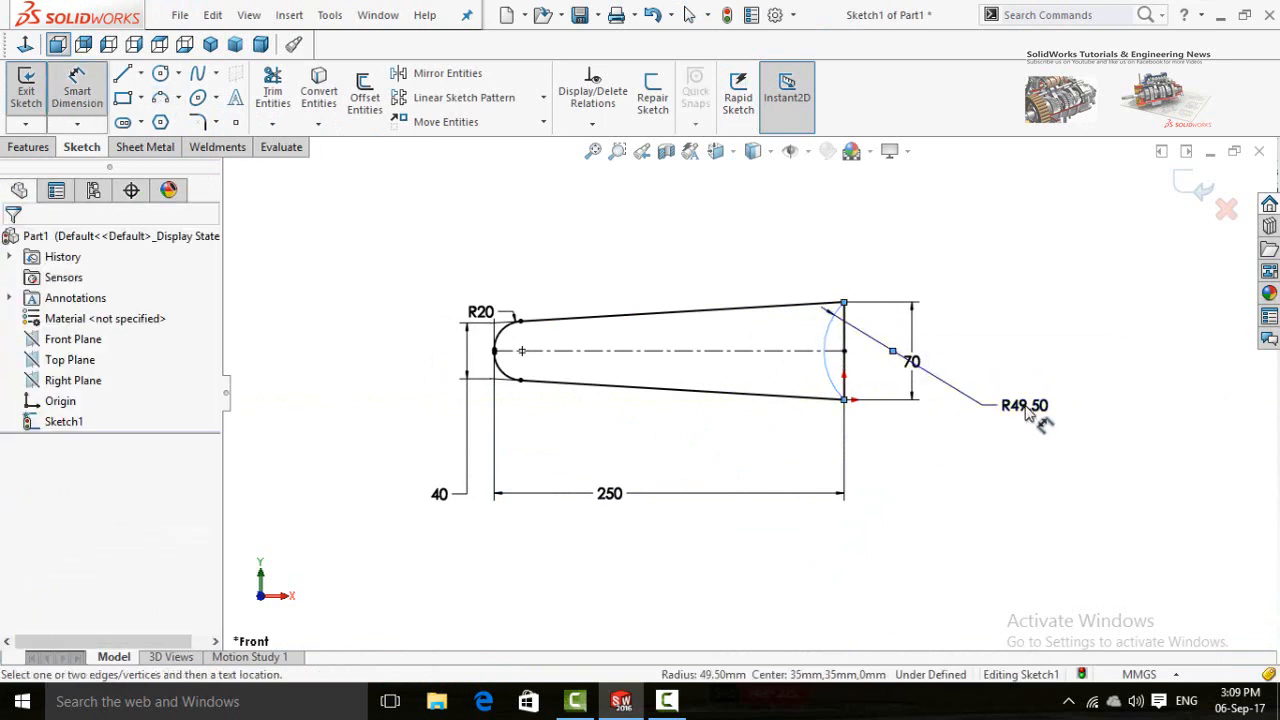
pyautogui.click(1030, 415)
pyautogui.click(946, 404)
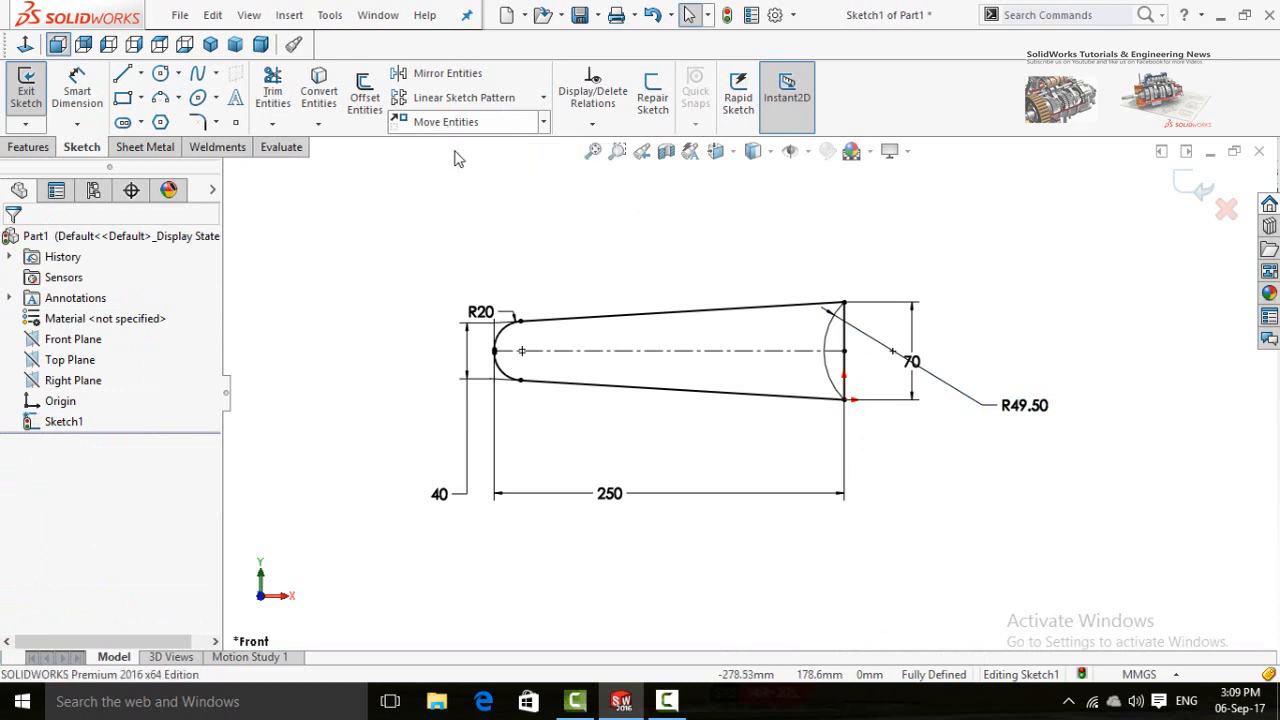
# Step: Power trim the straight vertical edge at the wide end, leaving only the arc
pyautogui.click(272, 98)
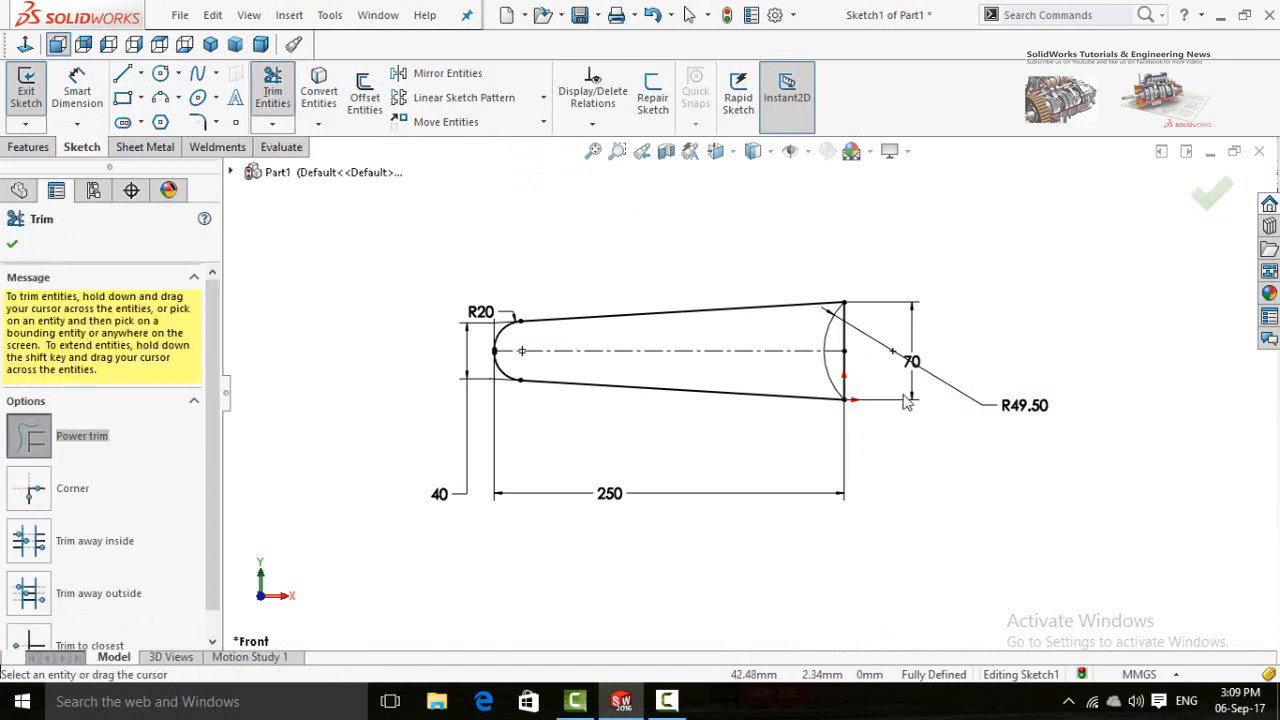
pyautogui.scroll(-1, 906, 401)
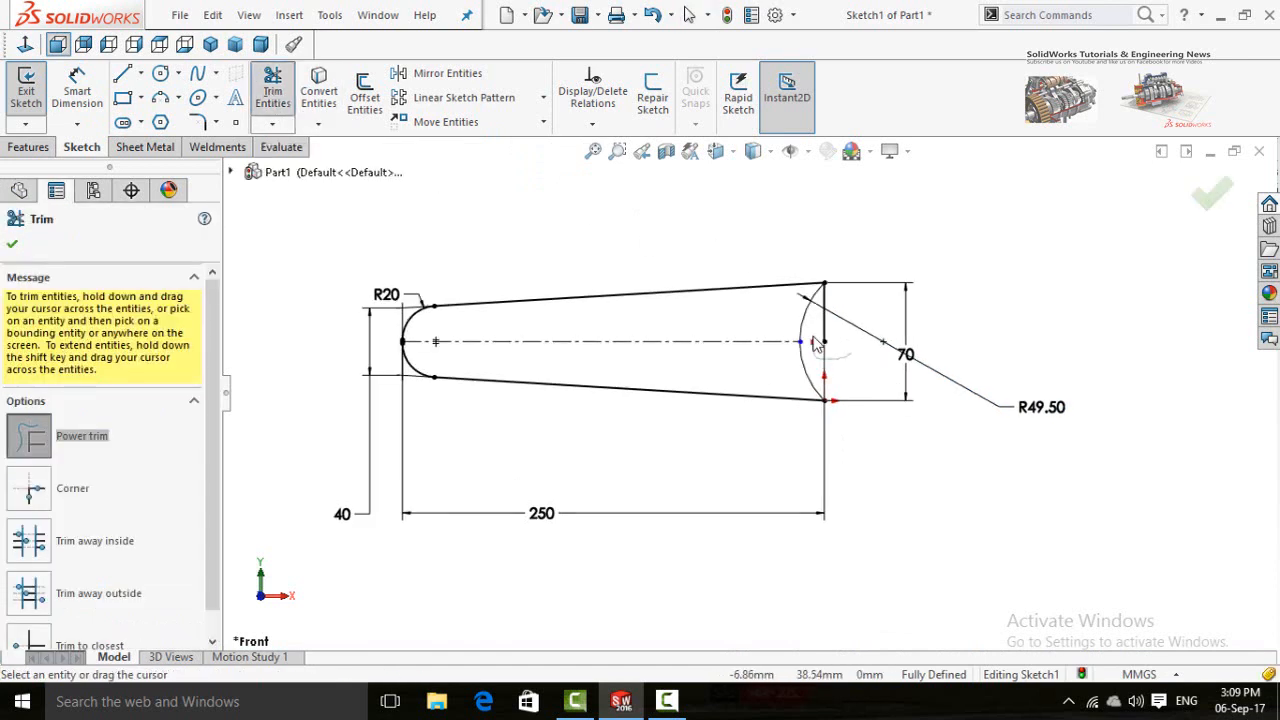
pyautogui.moveTo(825, 340); pyautogui.dragTo(829, 334)
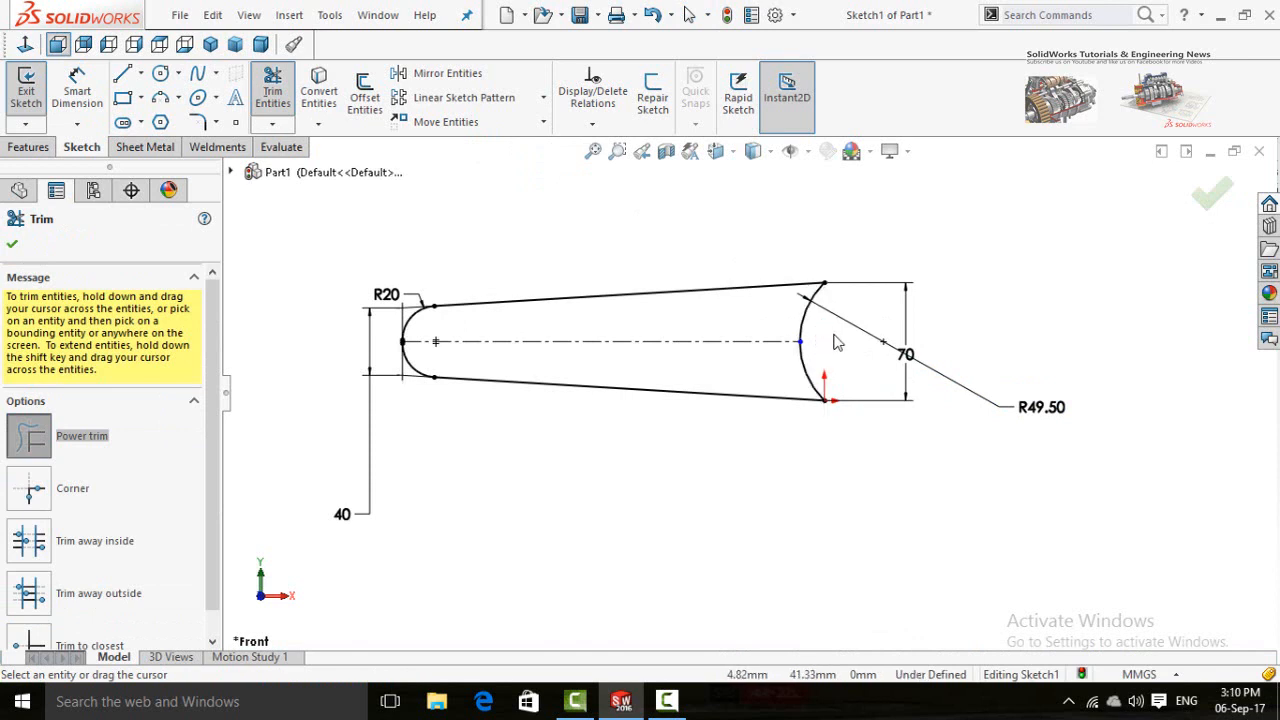
pyautogui.press('Escape')
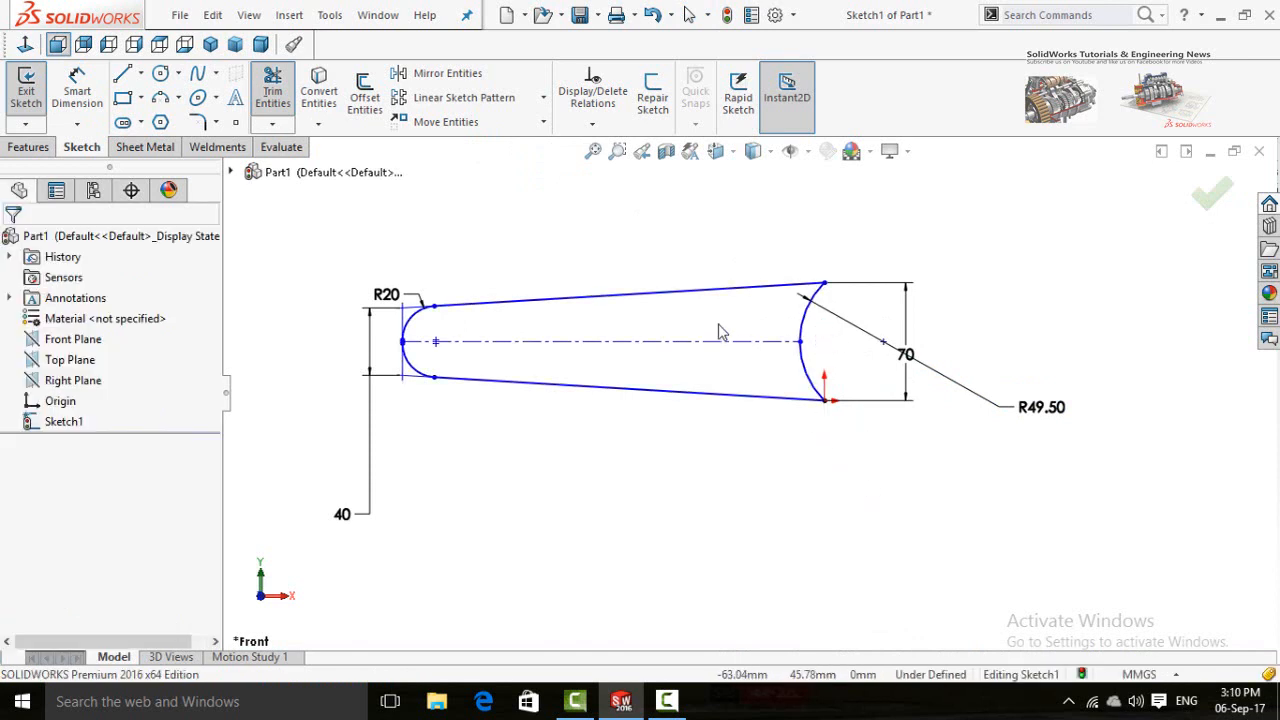
# Step: Add a vertical relation between the two endpoints of the arc at the wide end
pyautogui.click(825, 401)
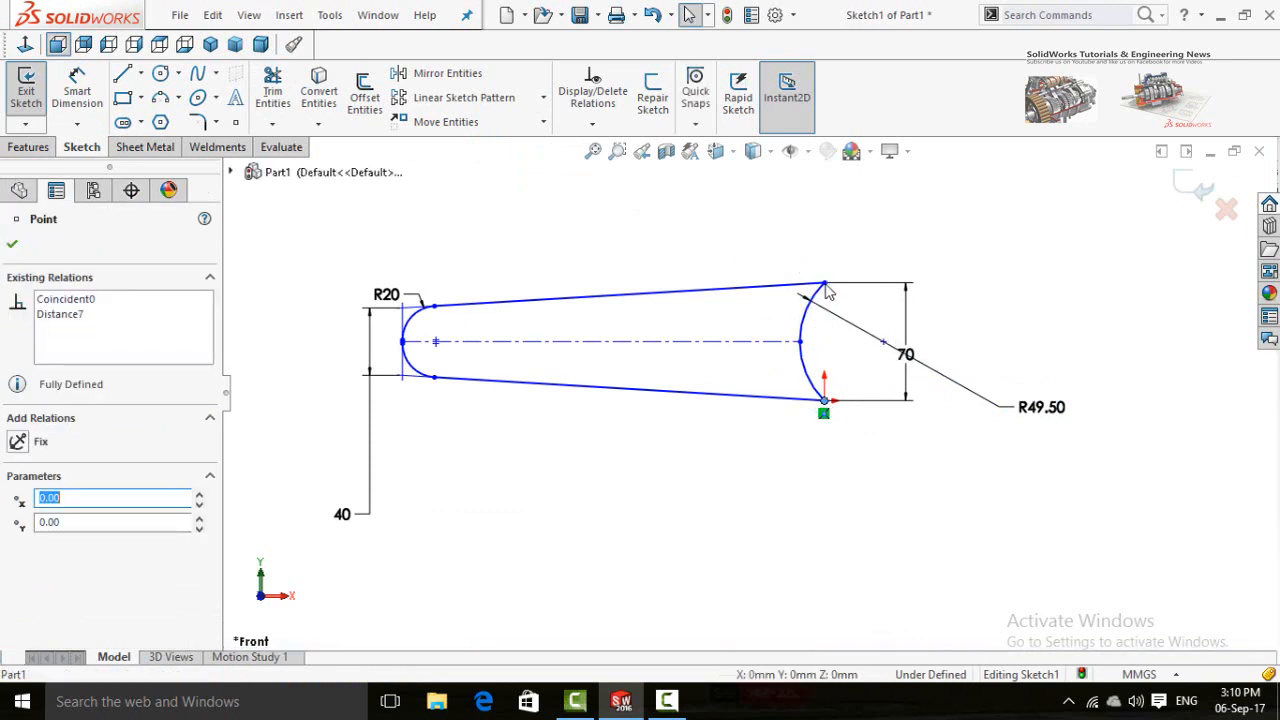
pyautogui.keyDown('ctrl'); pyautogui.click(825, 284); pyautogui.keyUp('ctrl')
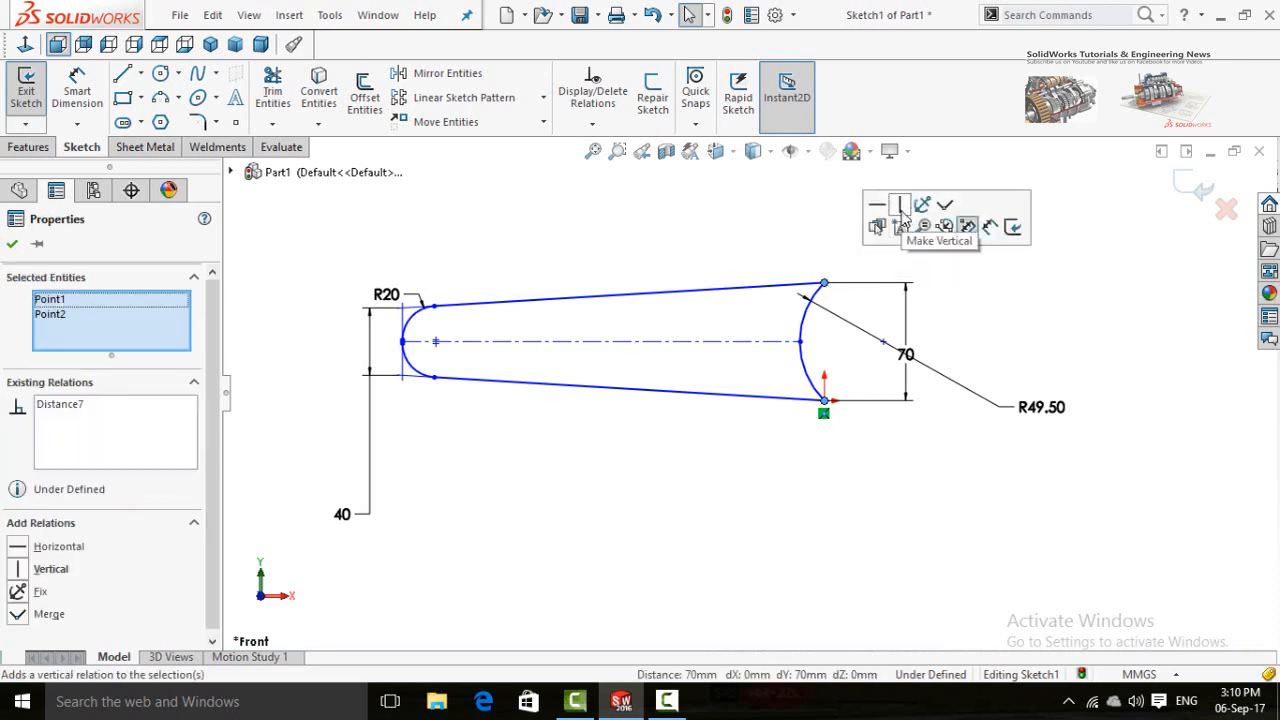
pyautogui.click(901, 207)
pyautogui.click(860, 472)
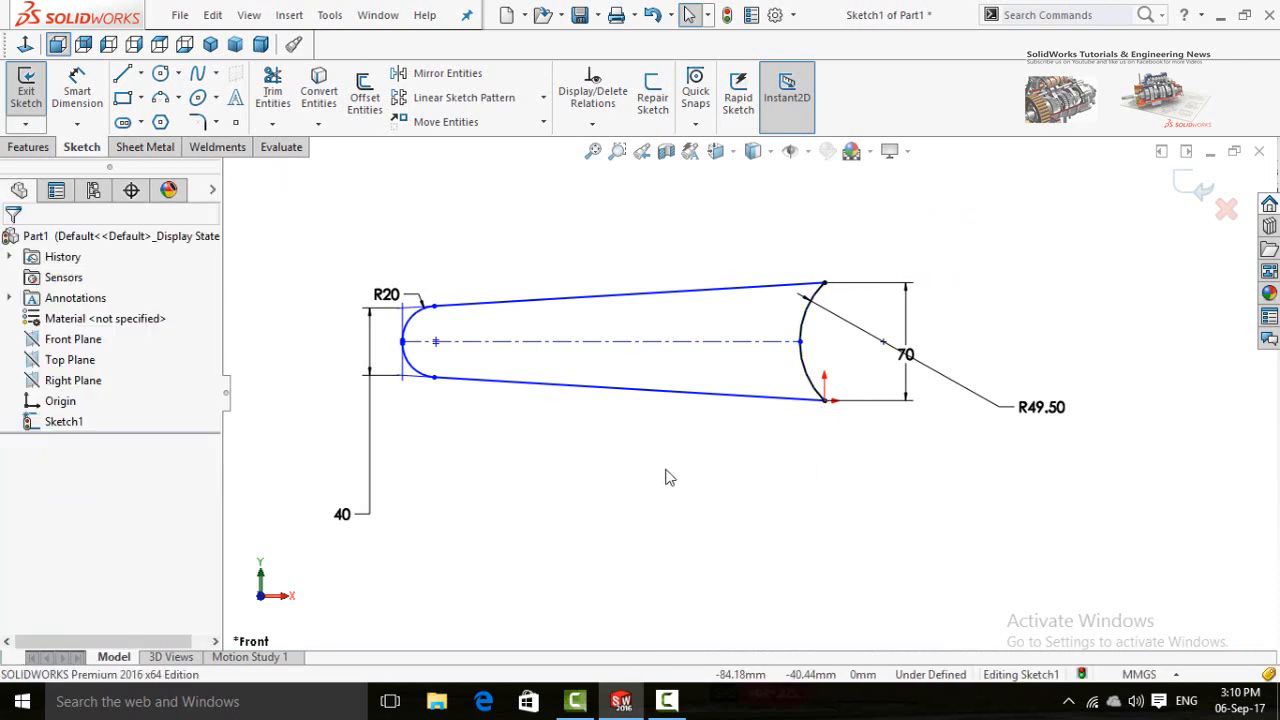
# Step: Add a vertical relation between the two points where the narrow end's fillets meet the tapered sides
pyautogui.scroll(1, 670, 478)
pyautogui.scroll(-2, 505, 368)
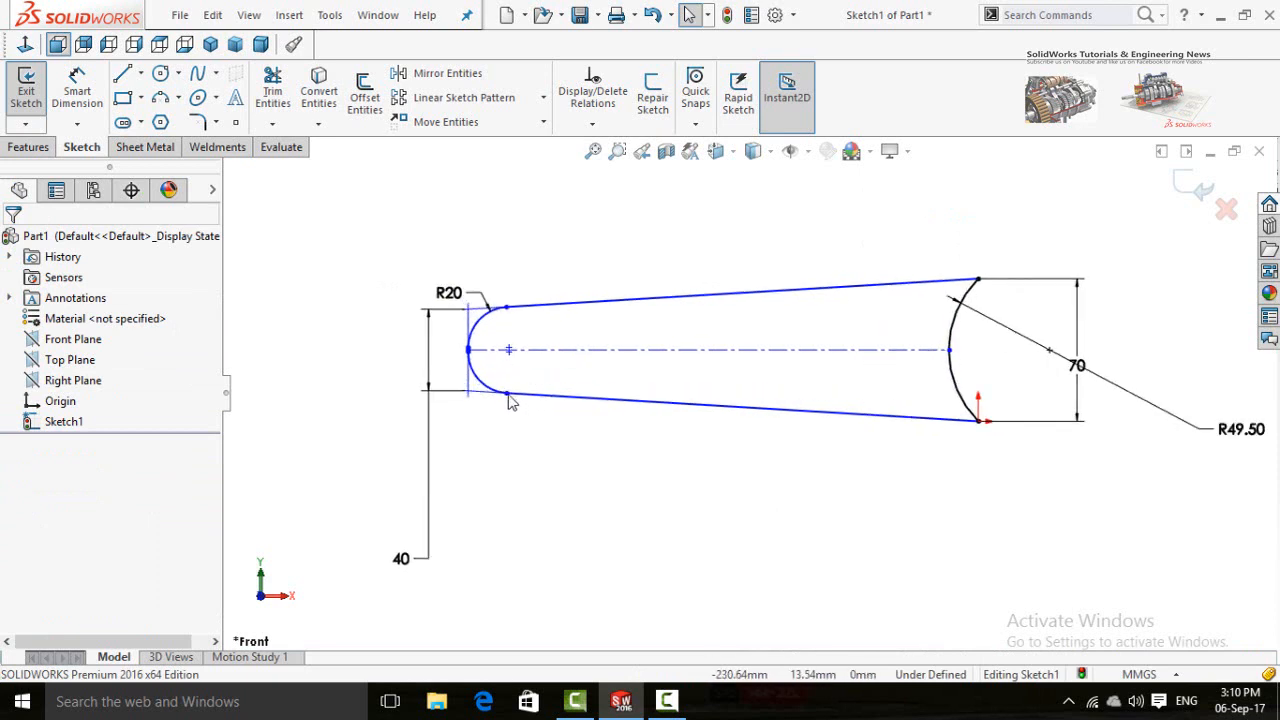
pyautogui.click(507, 394)
pyautogui.keyDown('ctrl'); pyautogui.click(507, 309); pyautogui.keyUp('ctrl')
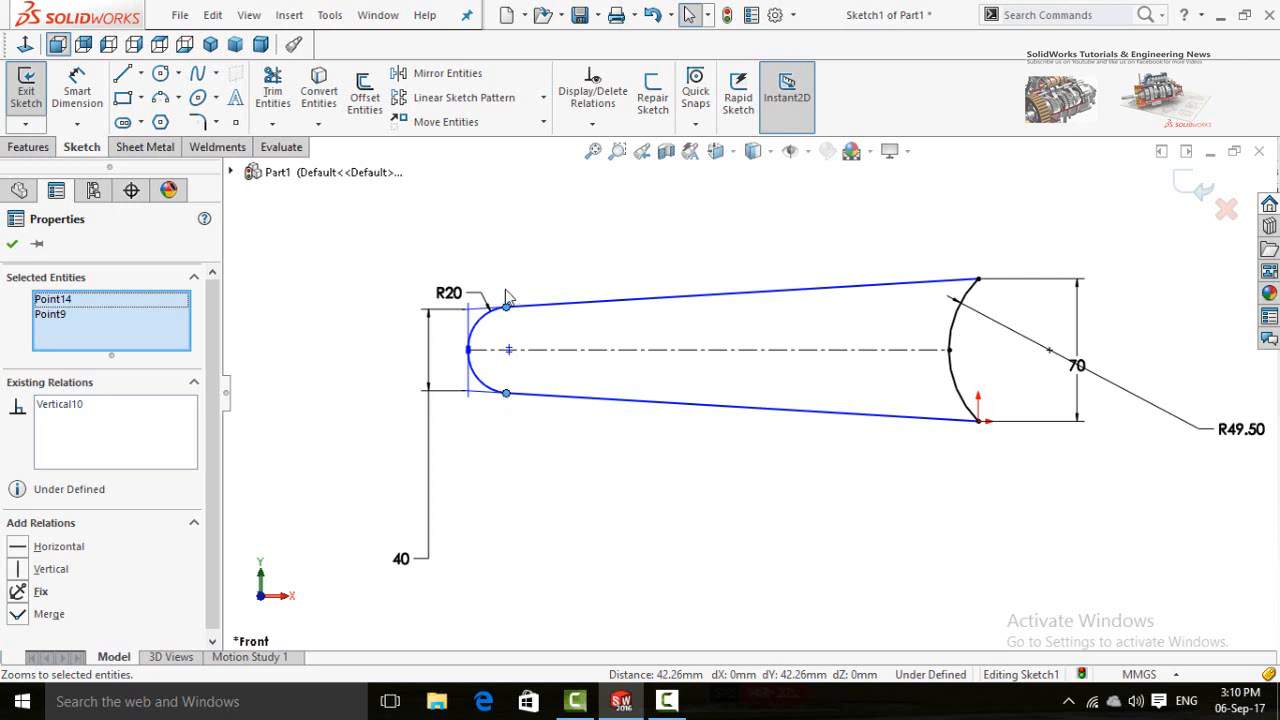
pyautogui.click(578, 450)
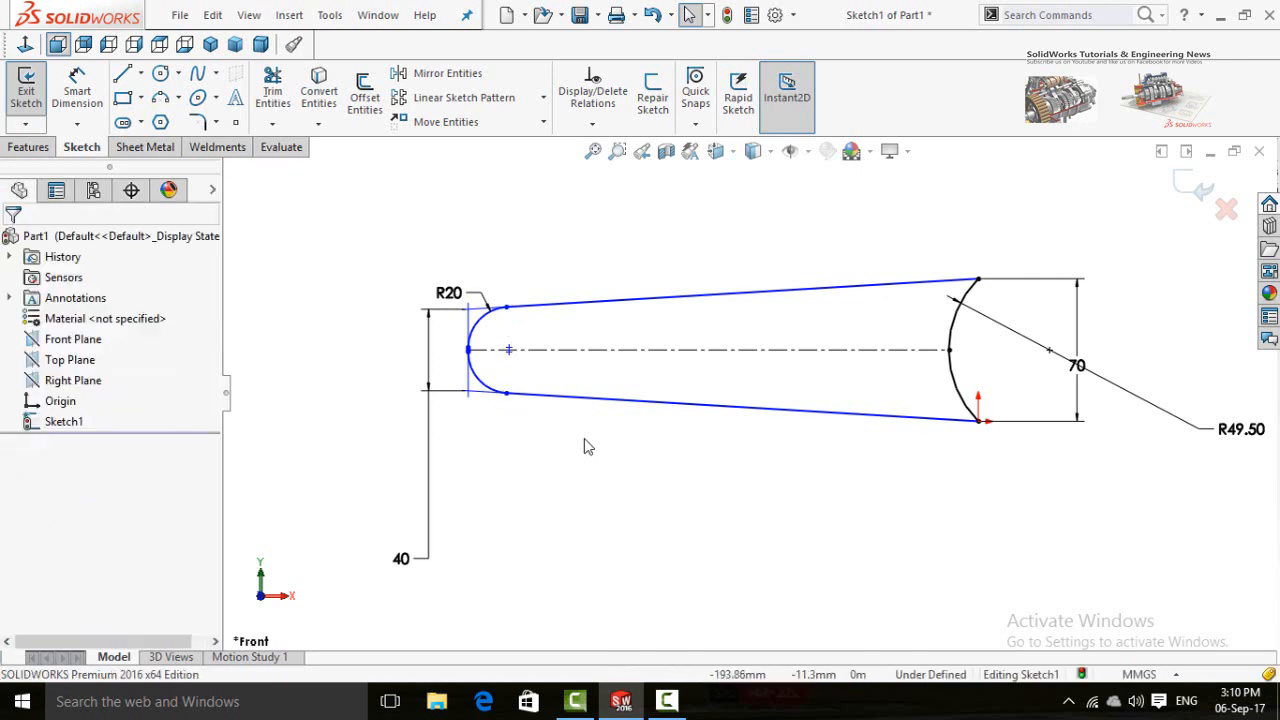
# Step: Dimension the centerline's length with the dimension placed above the profile, accepting its current value
pyautogui.scroll(3, 734, 429)
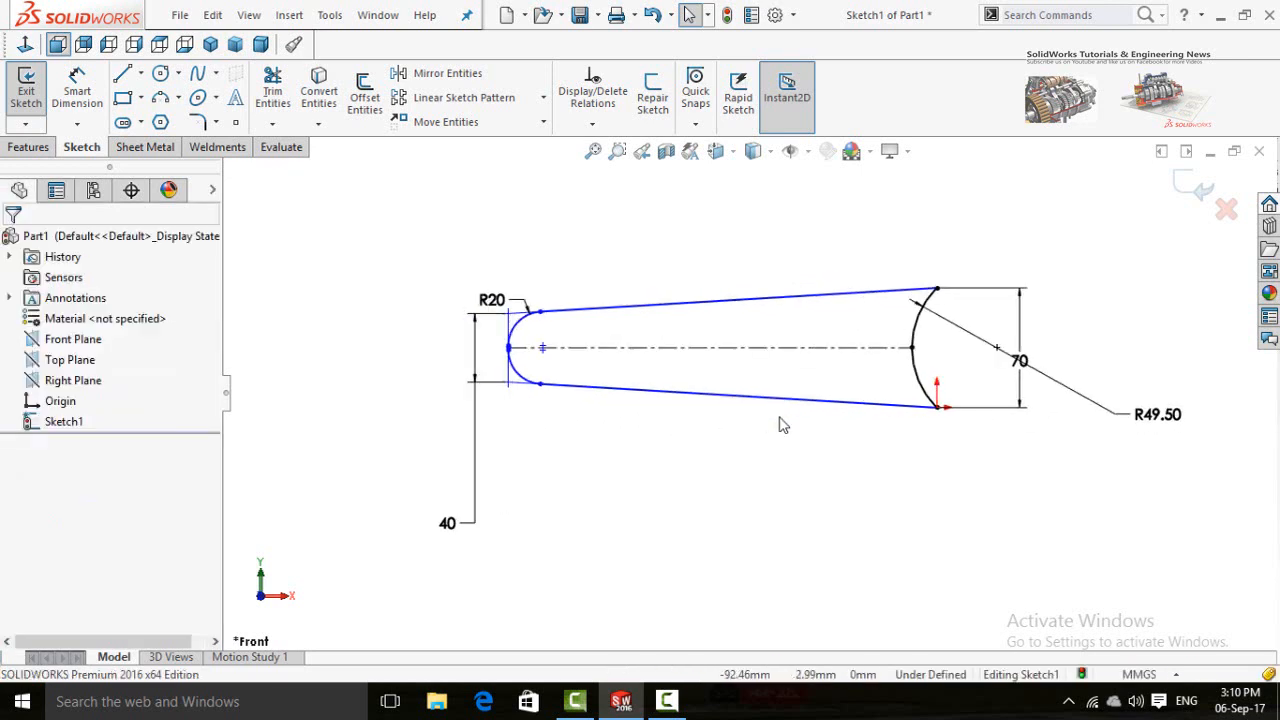
pyautogui.scroll(2, 780, 430)
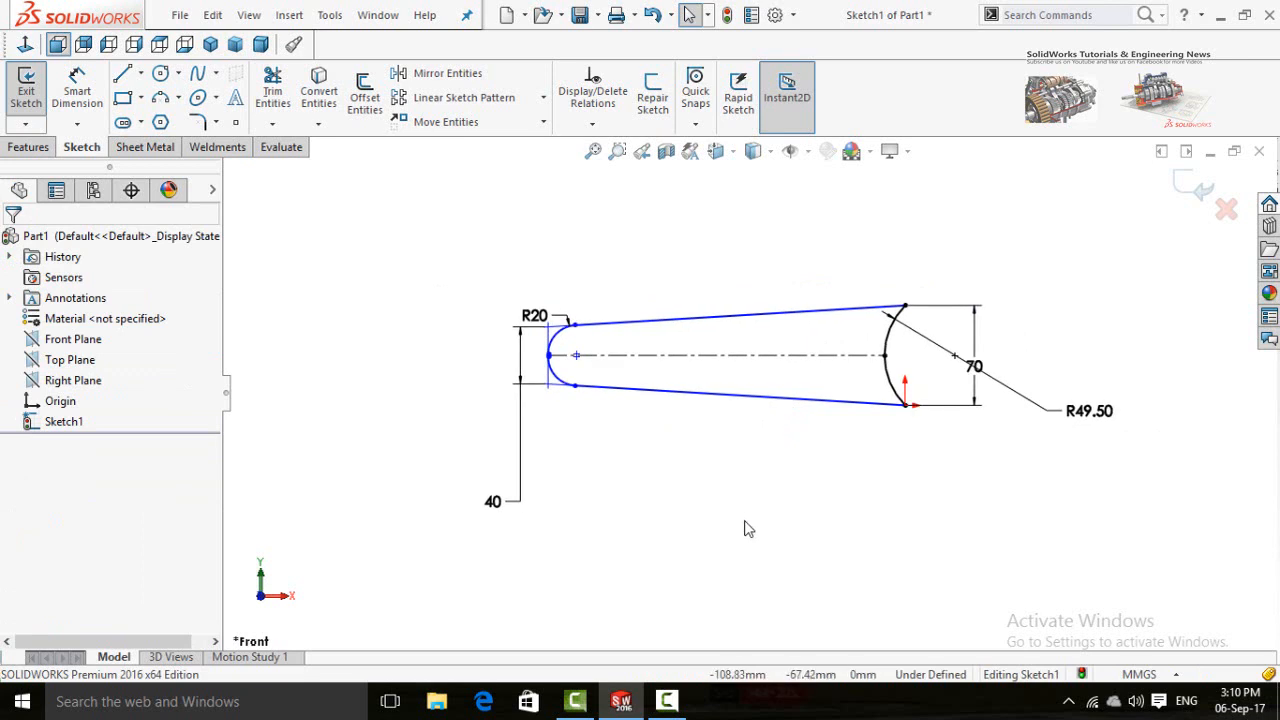
pyautogui.moveTo(748, 529); pyautogui.dragTo(757, 414, button='right')
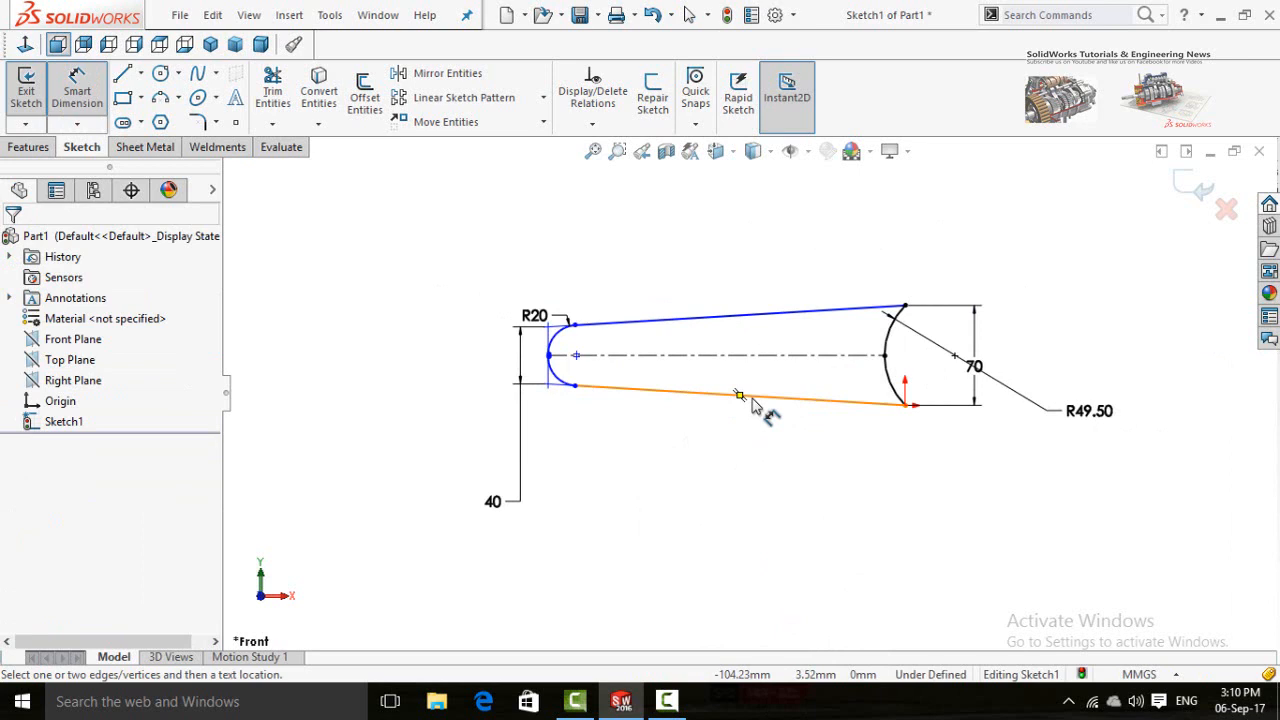
pyautogui.click(700, 356)
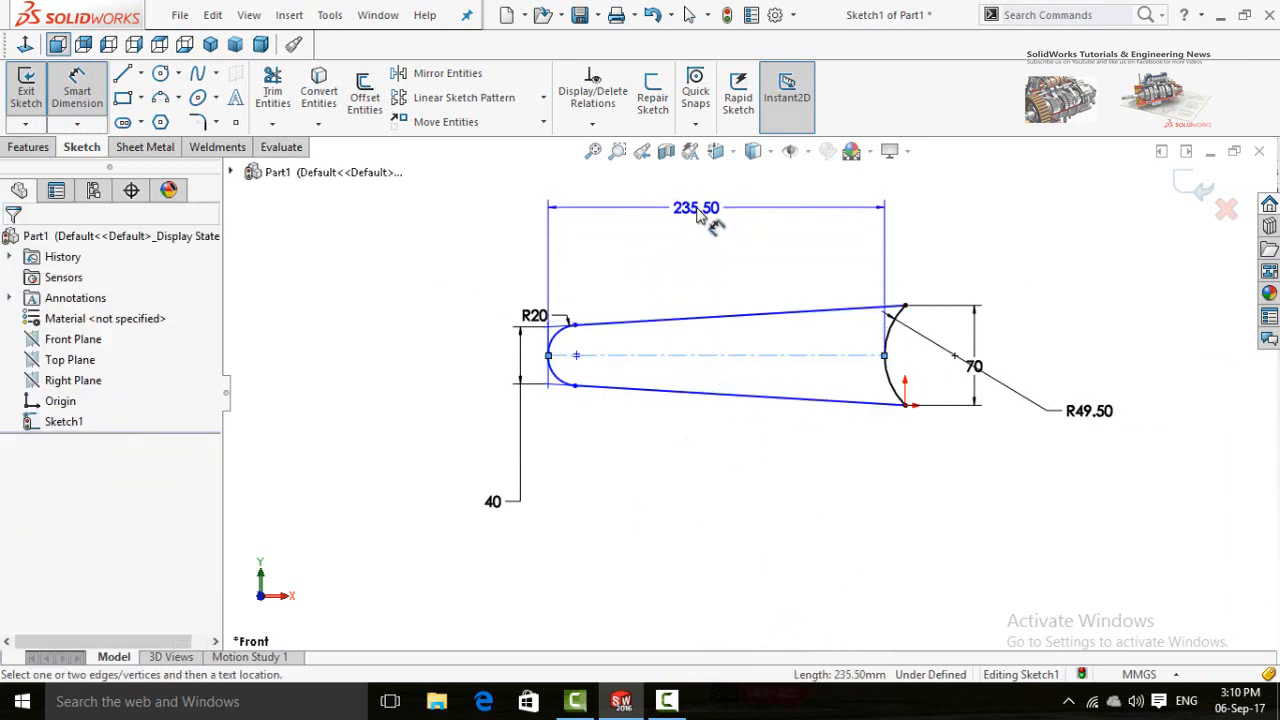
pyautogui.click(700, 218)
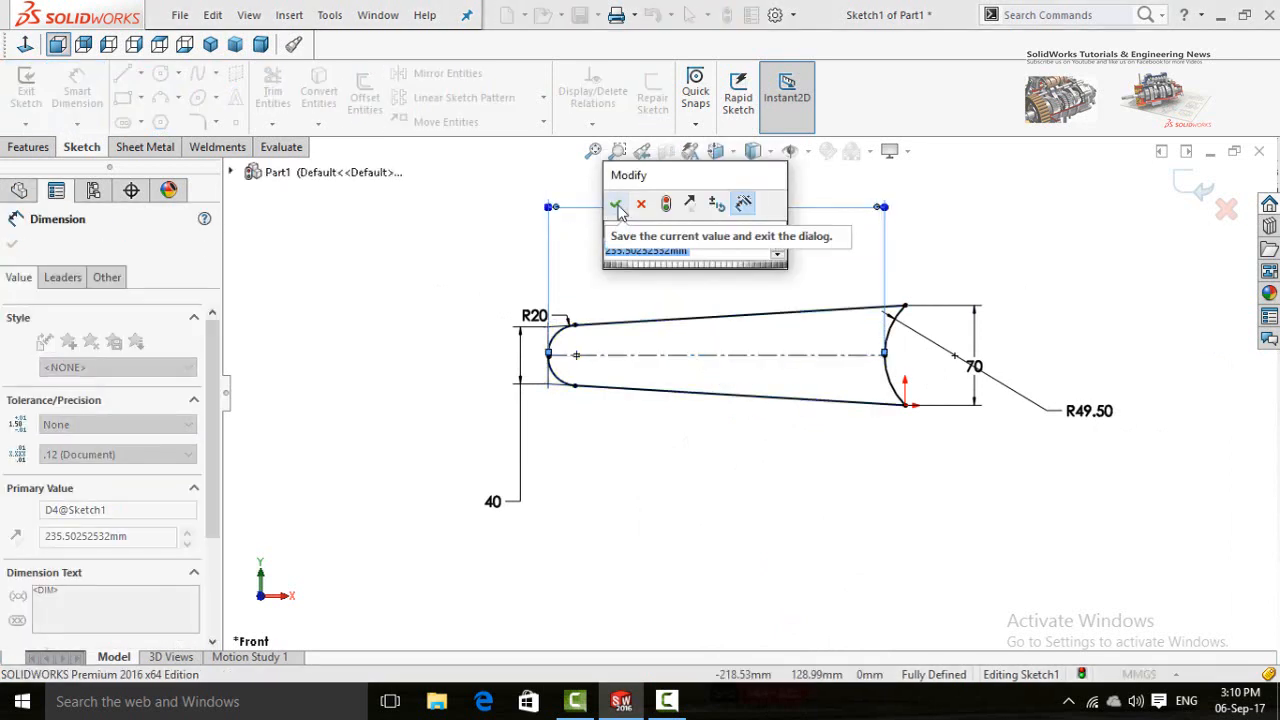
pyautogui.click(617, 206)
pyautogui.click(730, 518)
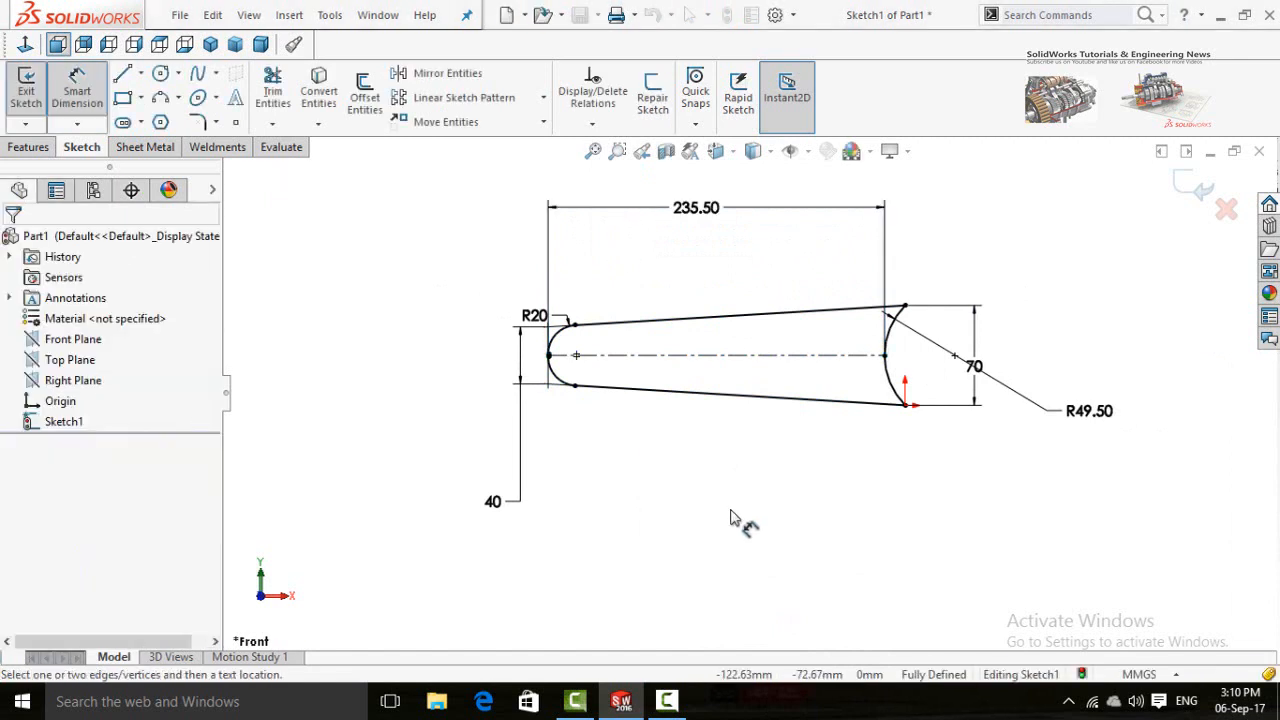
# Step: Fillet both corners between the tapered sides and the wide end's arc with a 5 mm radius
pyautogui.click(200, 122)
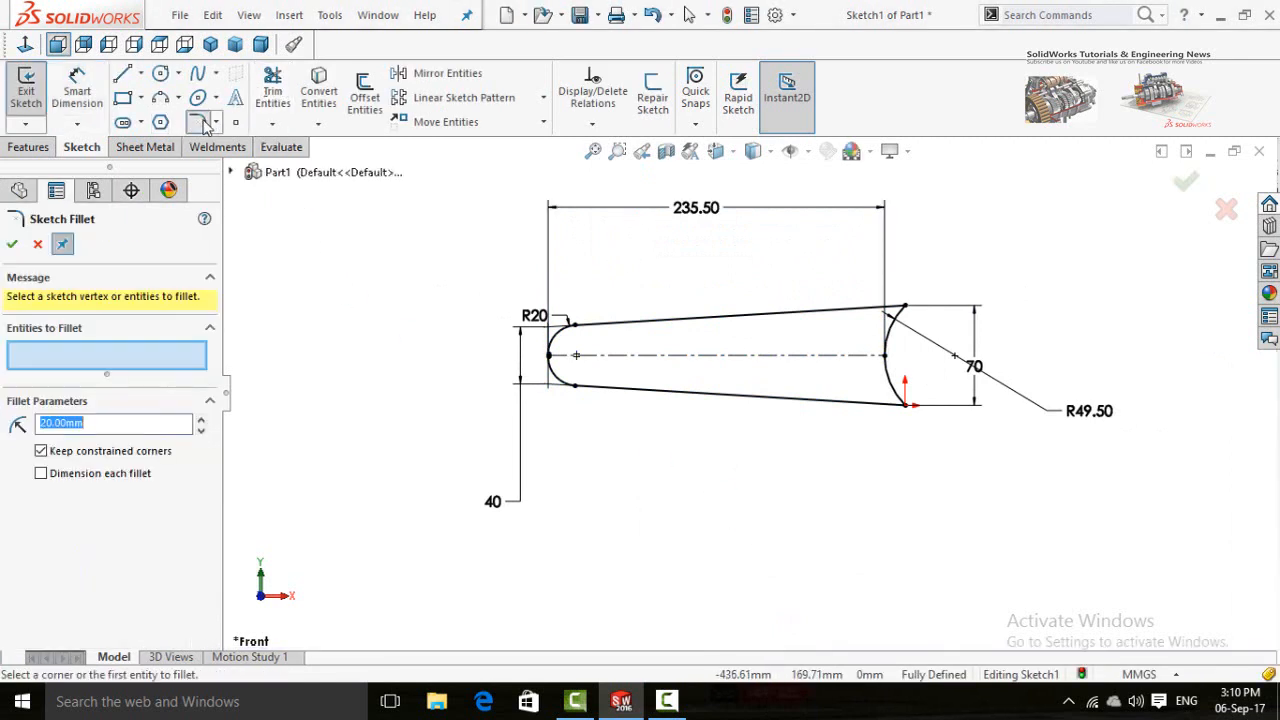
pyautogui.click(905, 310)
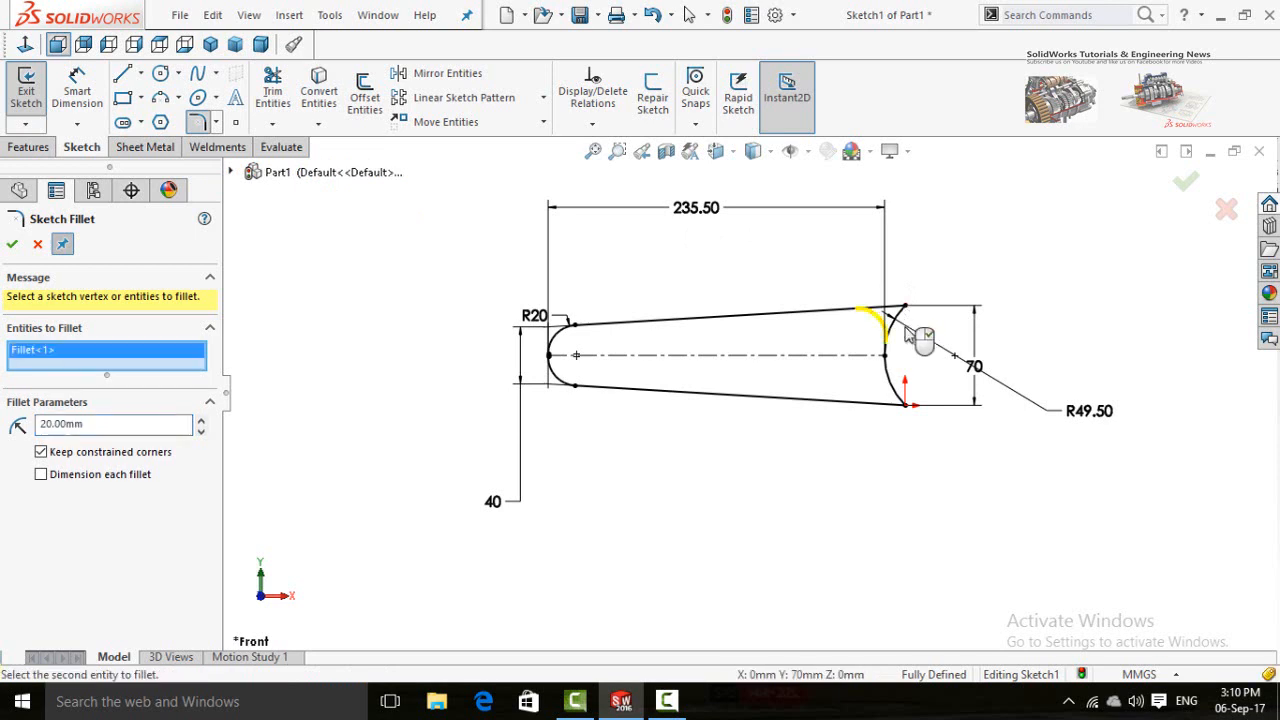
pyautogui.click(908, 405)
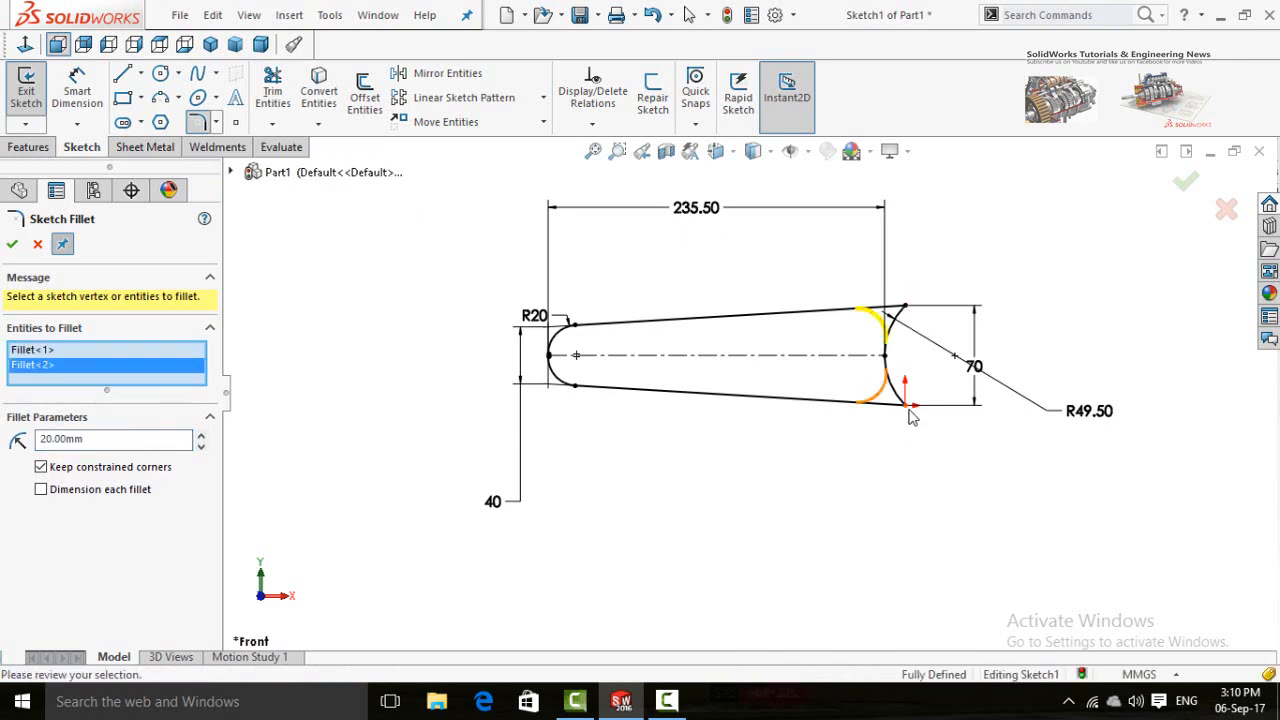
pyautogui.doubleClick(114, 441)
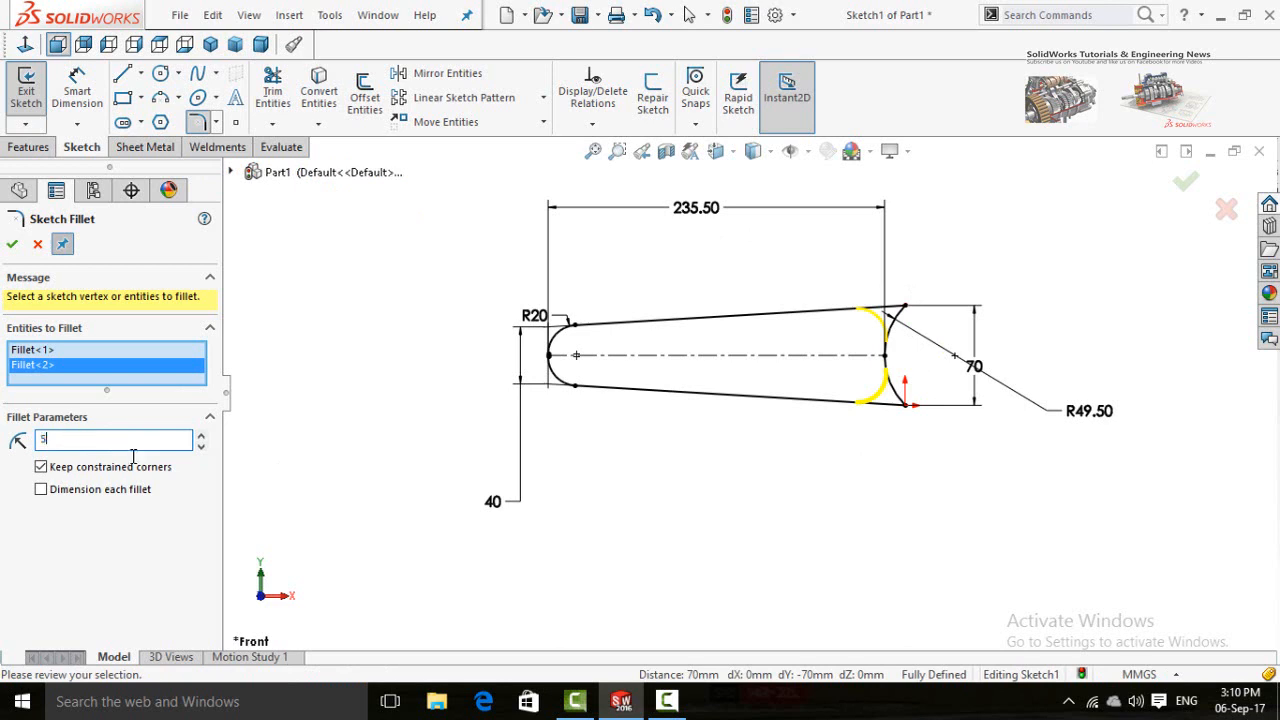
pyautogui.write('5')
pyautogui.press('Return')
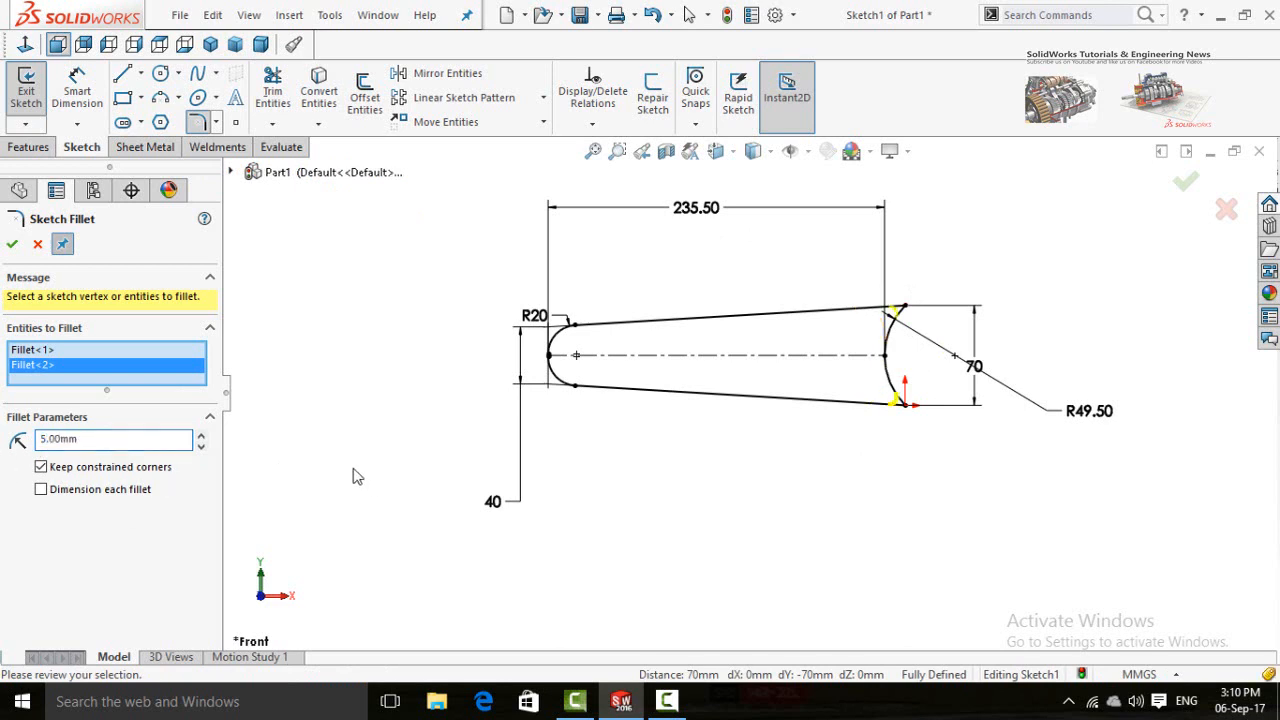
pyautogui.click(11, 245)
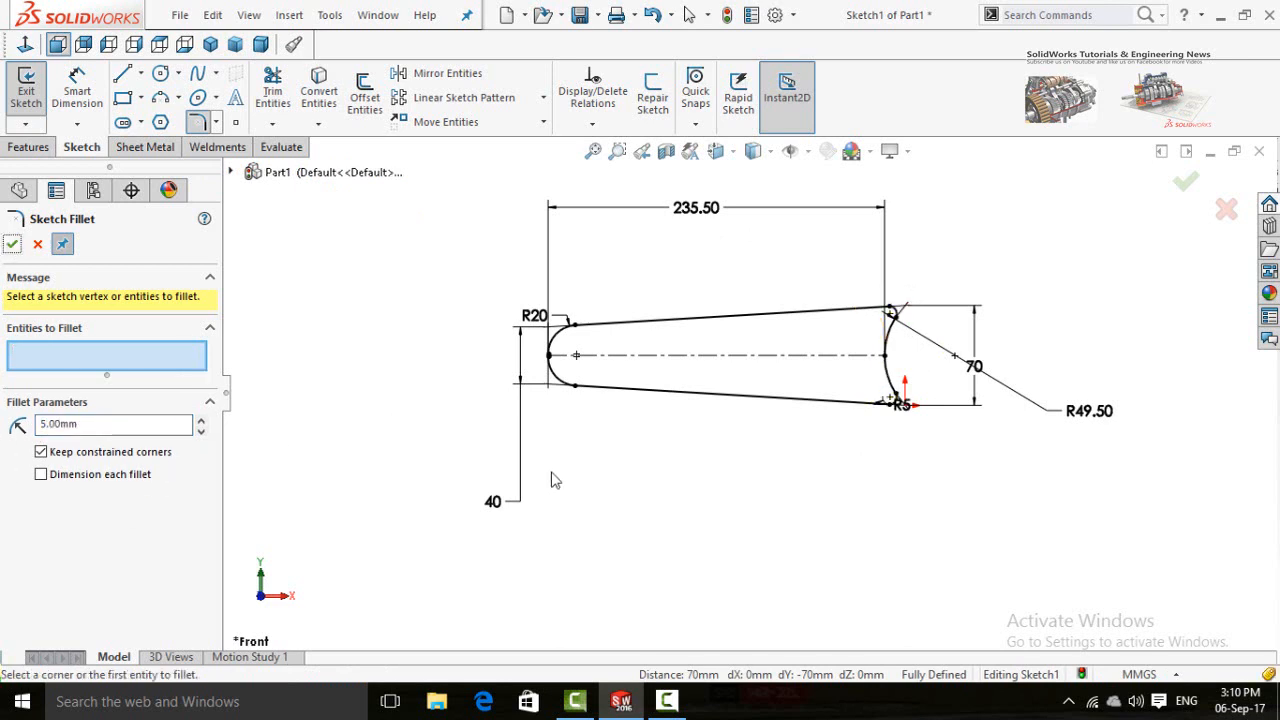
# Step: Finish the fillets, reposition the arc's R49.50 dimension below the profile, and move the 70 mm dimension farther from the wide end
pyautogui.click(12, 245)
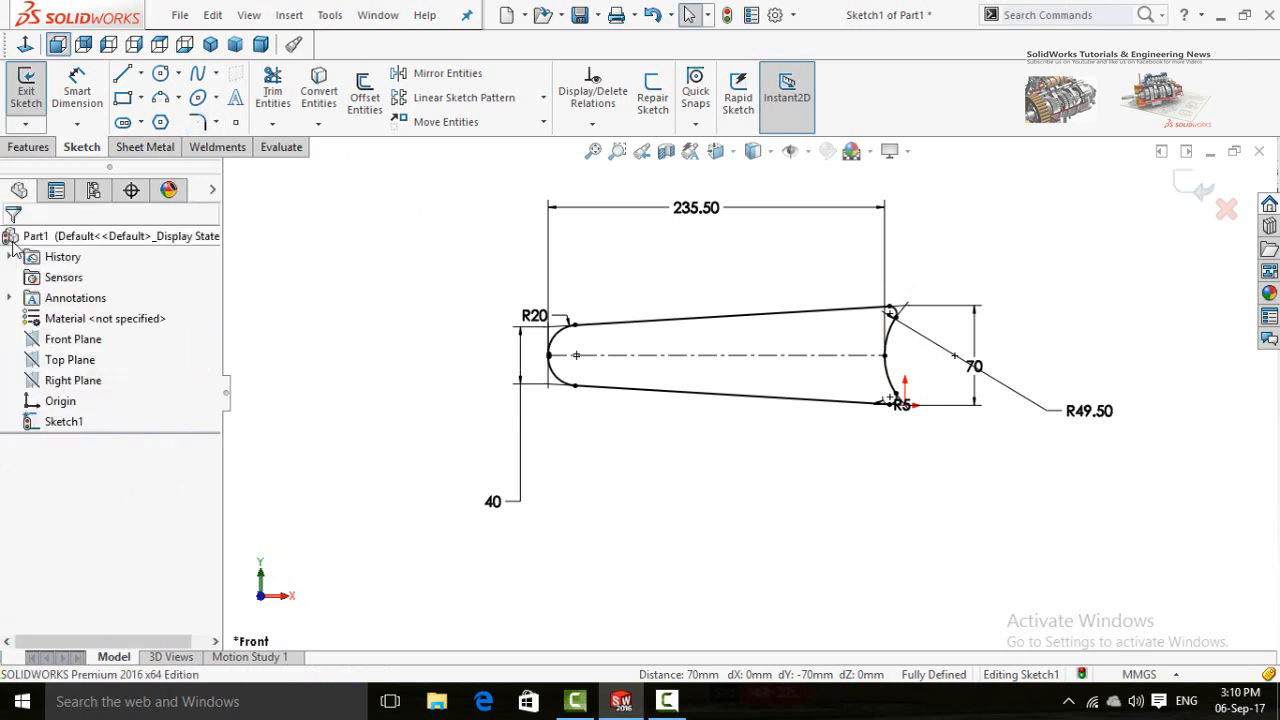
pyautogui.moveTo(1080, 422)
pyautogui.mouseDown()
pyautogui.moveTo(925, 514)
pyautogui.moveTo(803, 540)
pyautogui.moveTo(880, 540)
pyautogui.mouseUp()
pyautogui.click(1063, 437)
pyautogui.scroll(-2, 1045, 400)
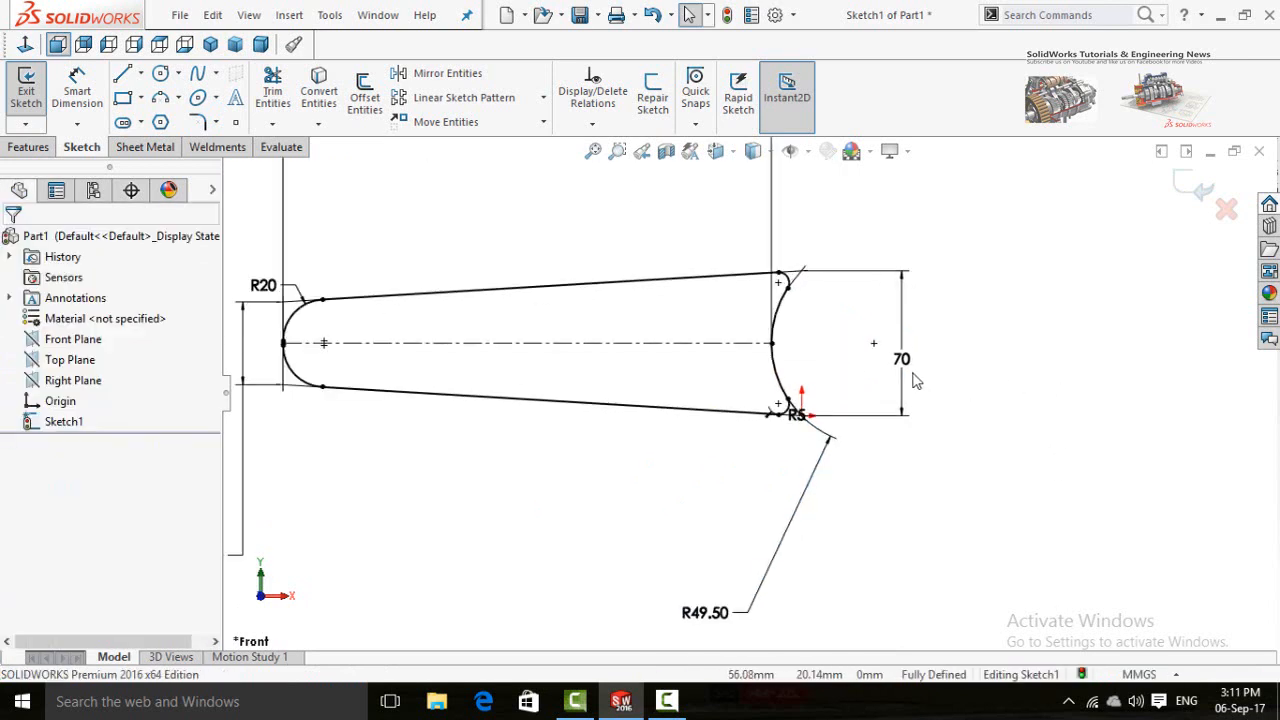
pyautogui.moveTo(915, 380); pyautogui.dragTo(1084, 394)
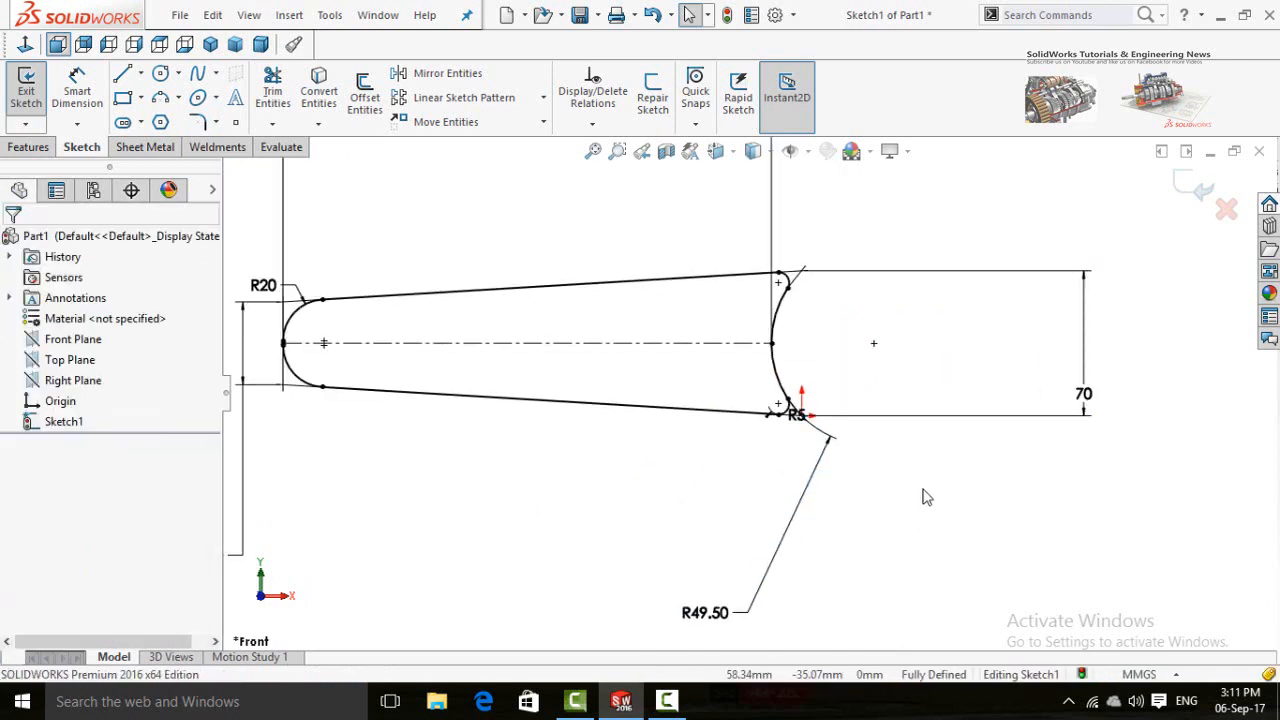
pyautogui.scroll(3, 919, 485)
pyautogui.scroll(-3, 860, 355)
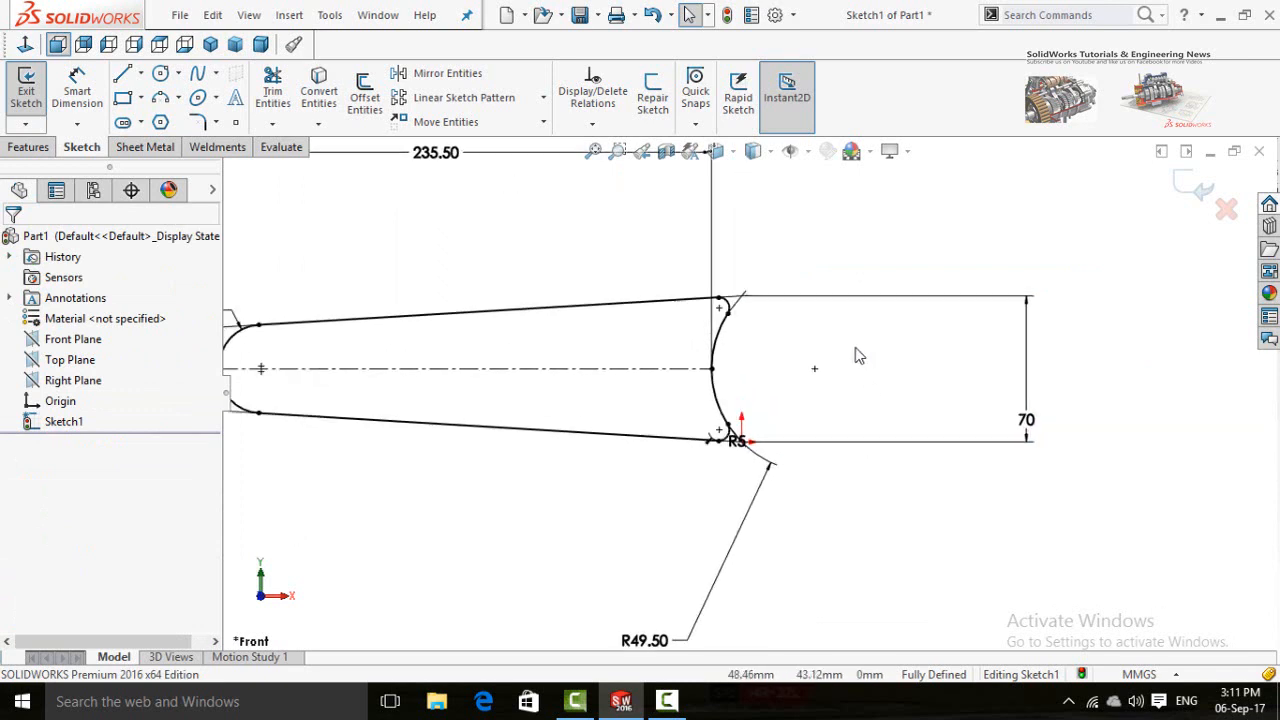
pyautogui.scroll(3, 758, 355)
pyautogui.scroll(-3, 745, 375)
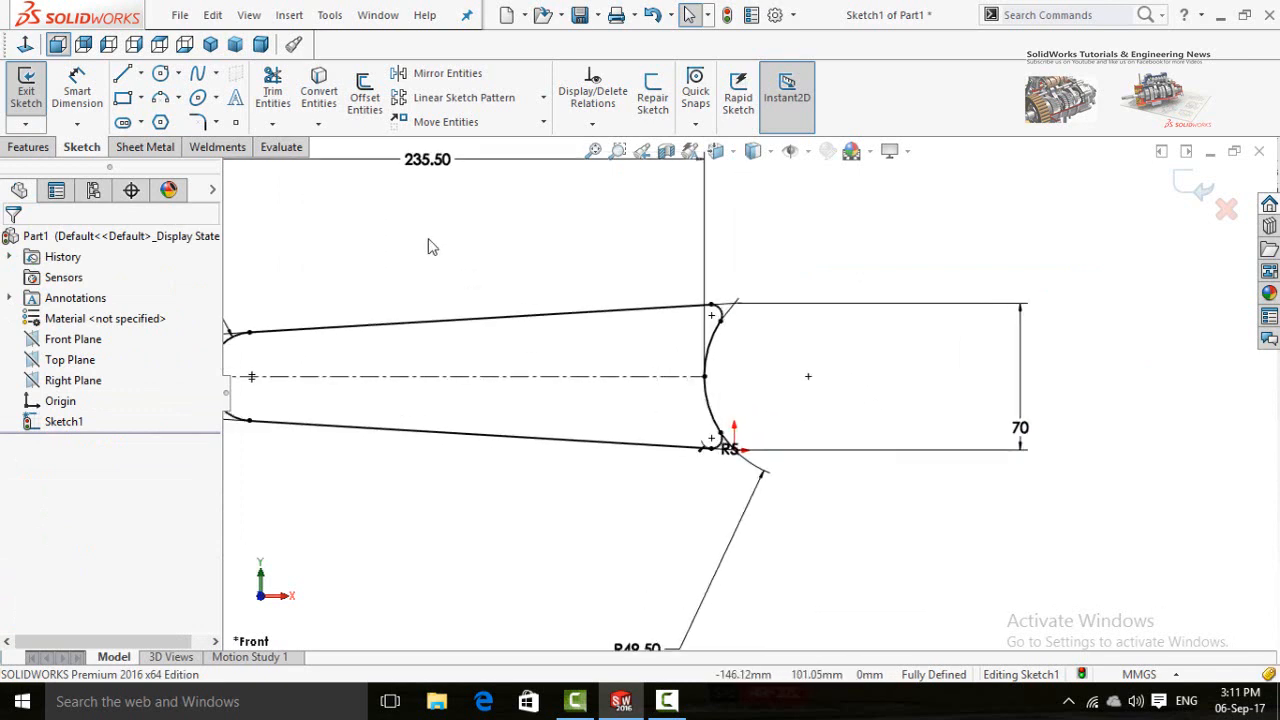
# Step: Sketch two concentric circles, about 73 mm and 111 mm in diameter, centered beyond the wide end in line with the centerline
pyautogui.click(160, 76)
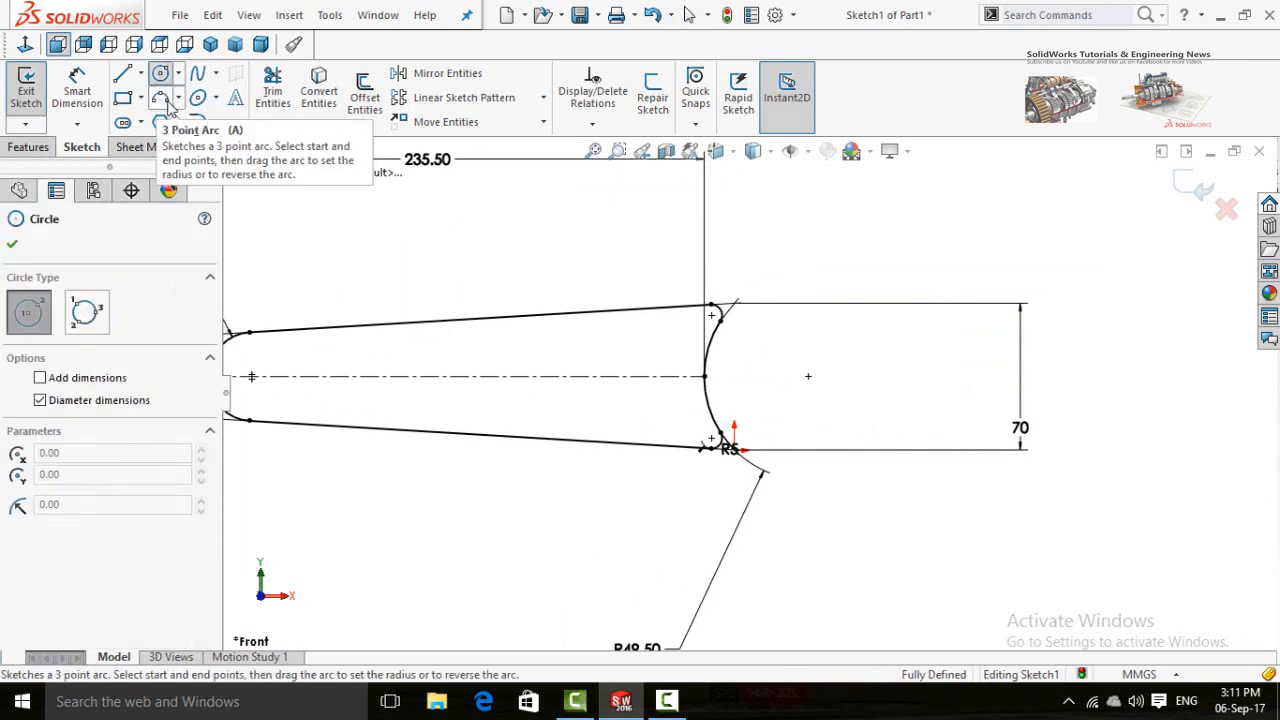
pyautogui.click(883, 376)
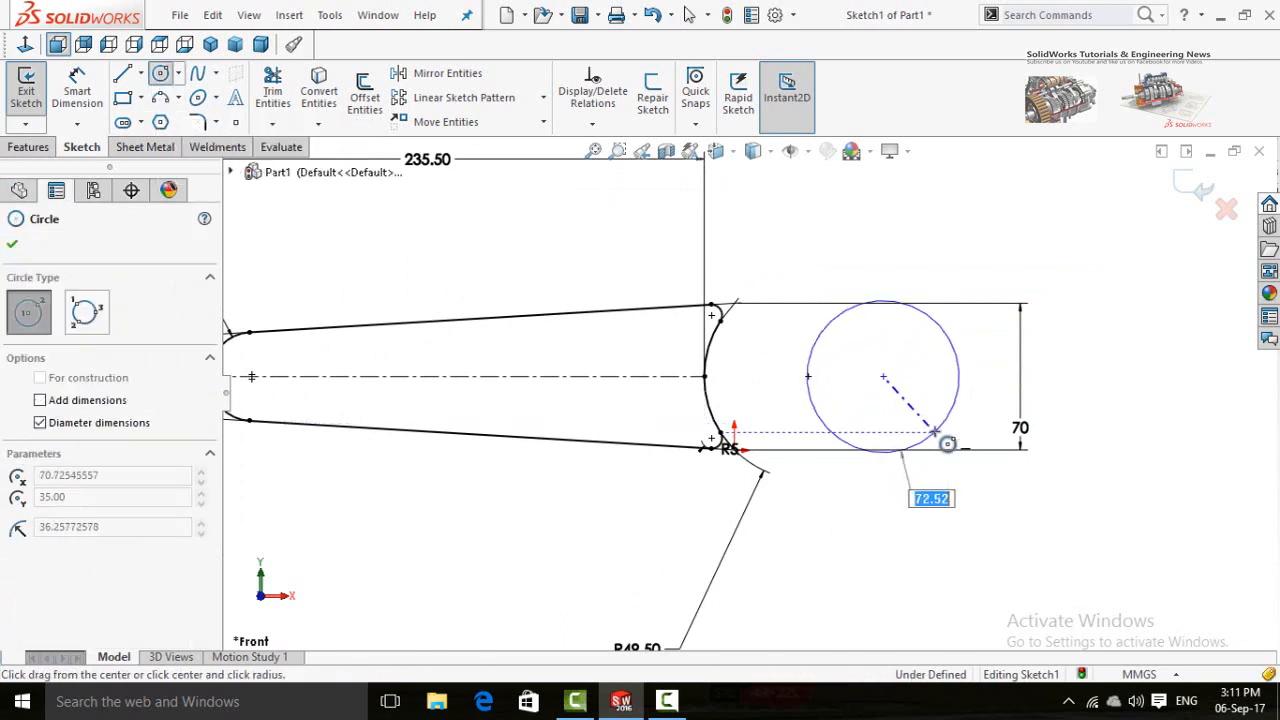
pyautogui.click(930, 436)
pyautogui.click(883, 376)
pyautogui.click(962, 461)
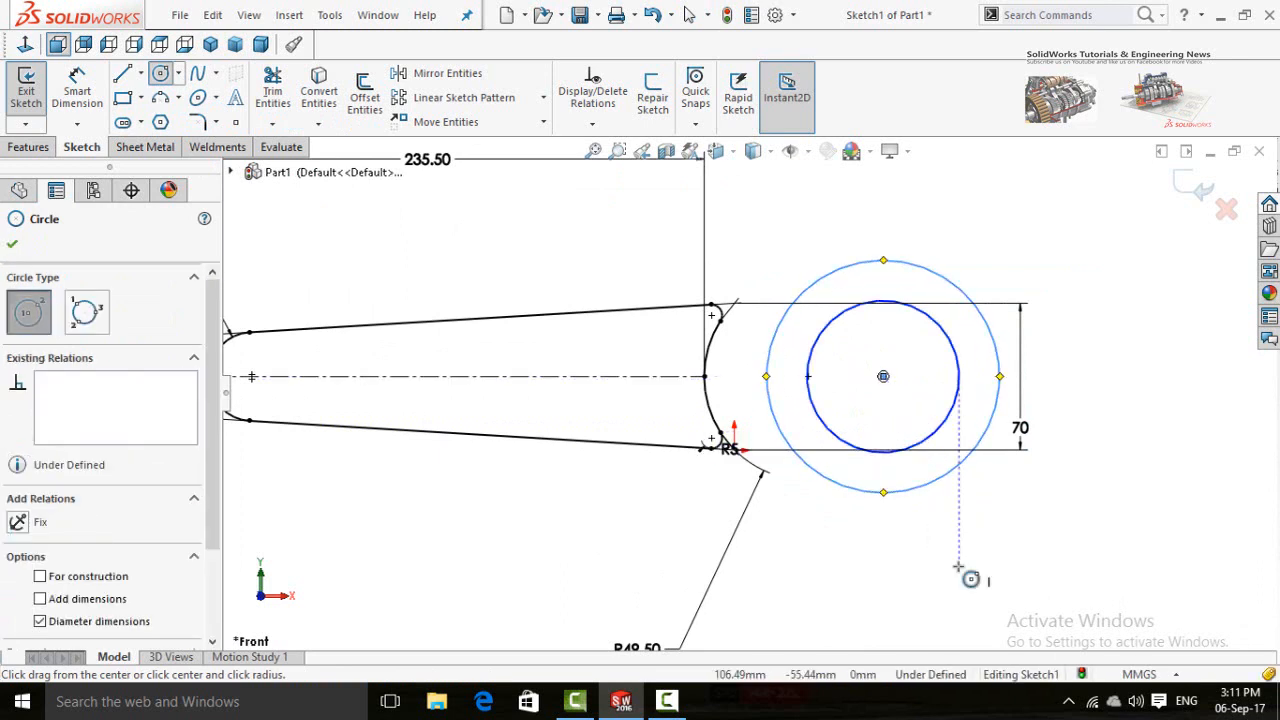
# Step: Dimension the radial gap between the two concentric circles as 8 mm
pyautogui.moveTo(962, 451); pyautogui.dragTo(957, 444, button='right')
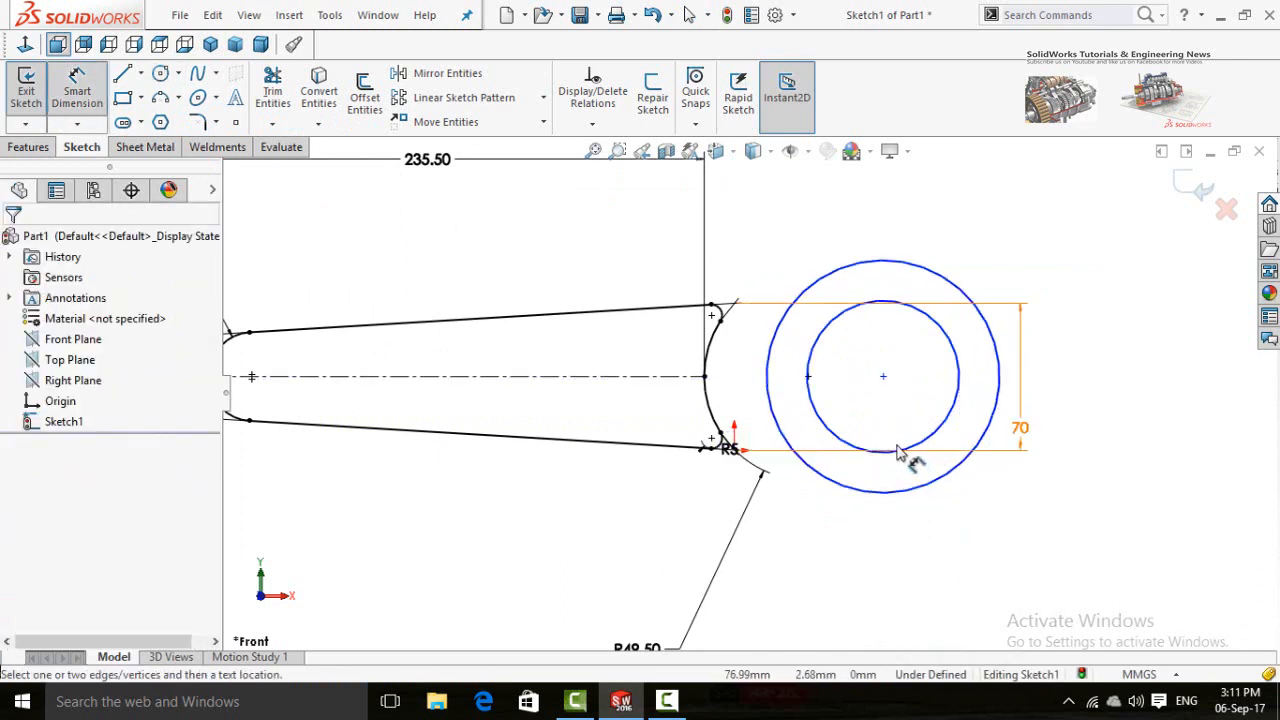
pyautogui.click(948, 415)
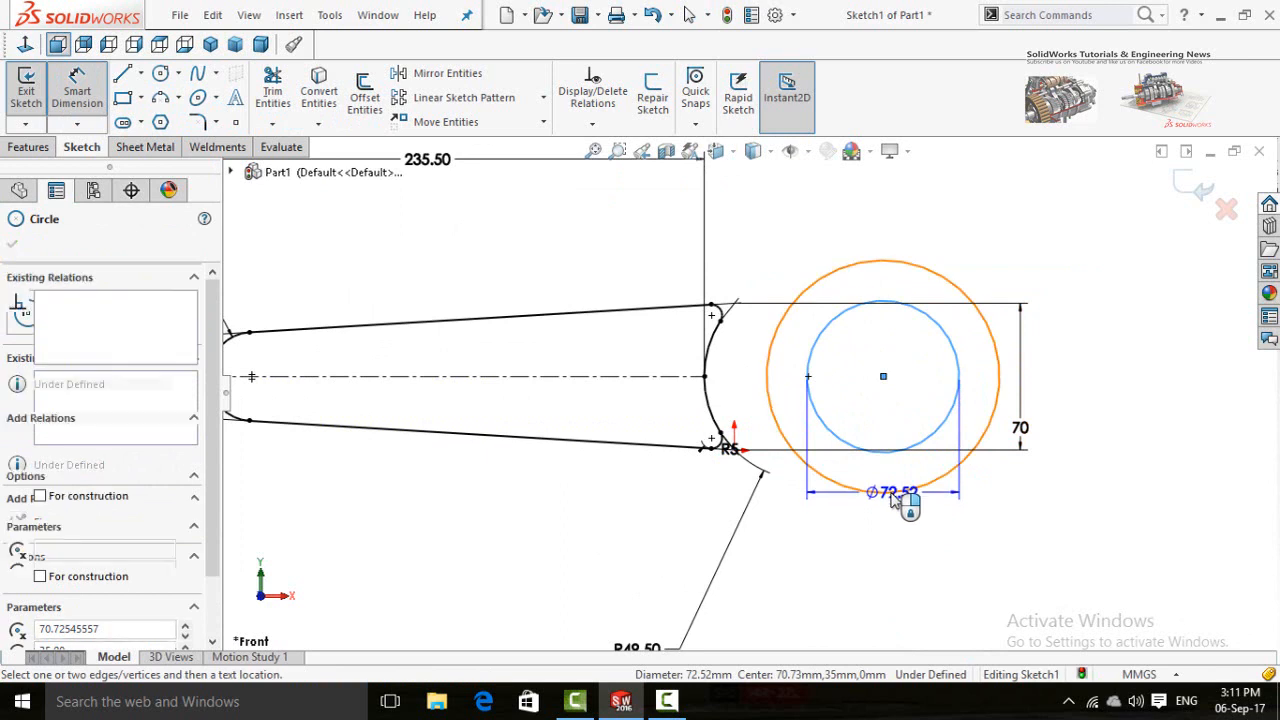
pyautogui.click(890, 493)
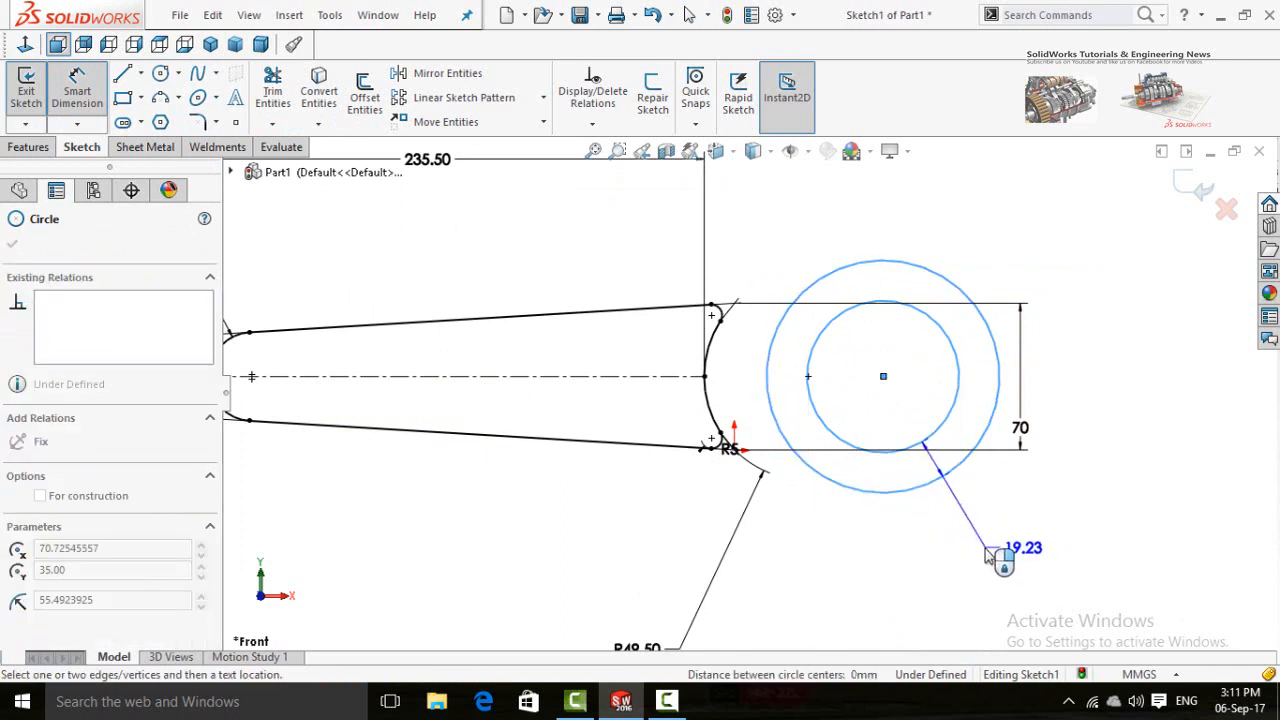
pyautogui.click(990, 557)
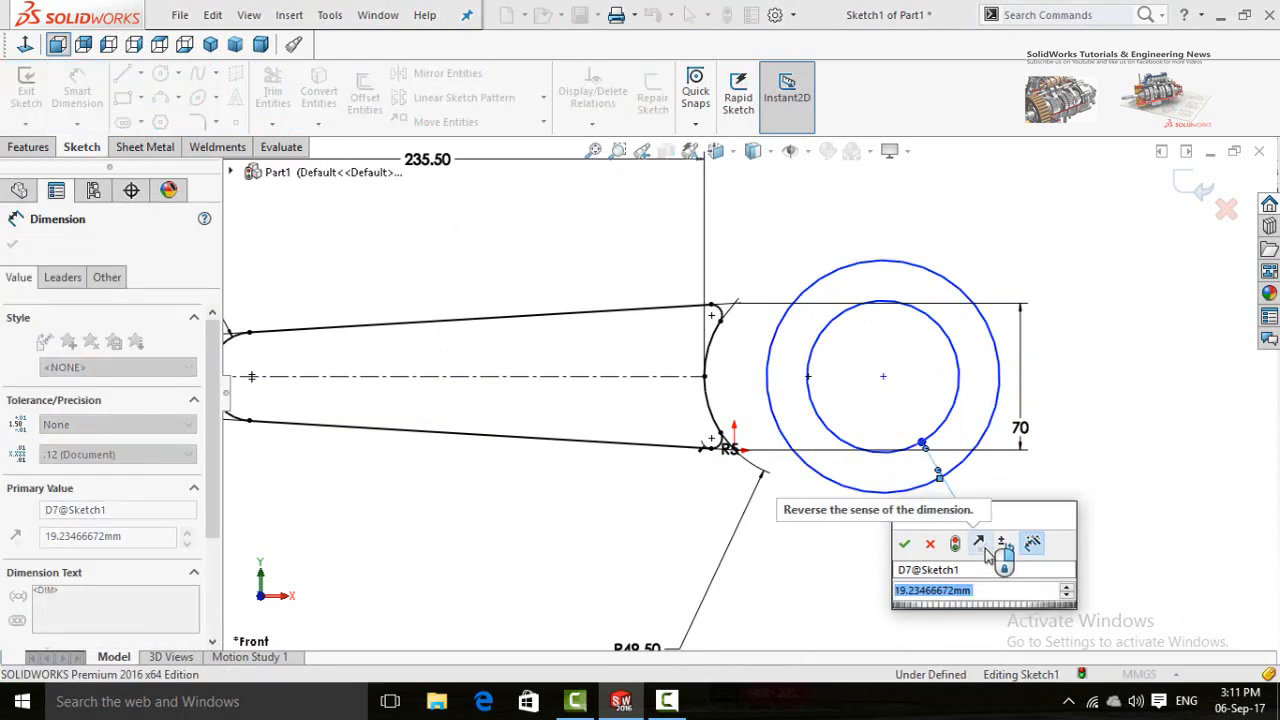
pyautogui.write('8')
pyautogui.press('Return')
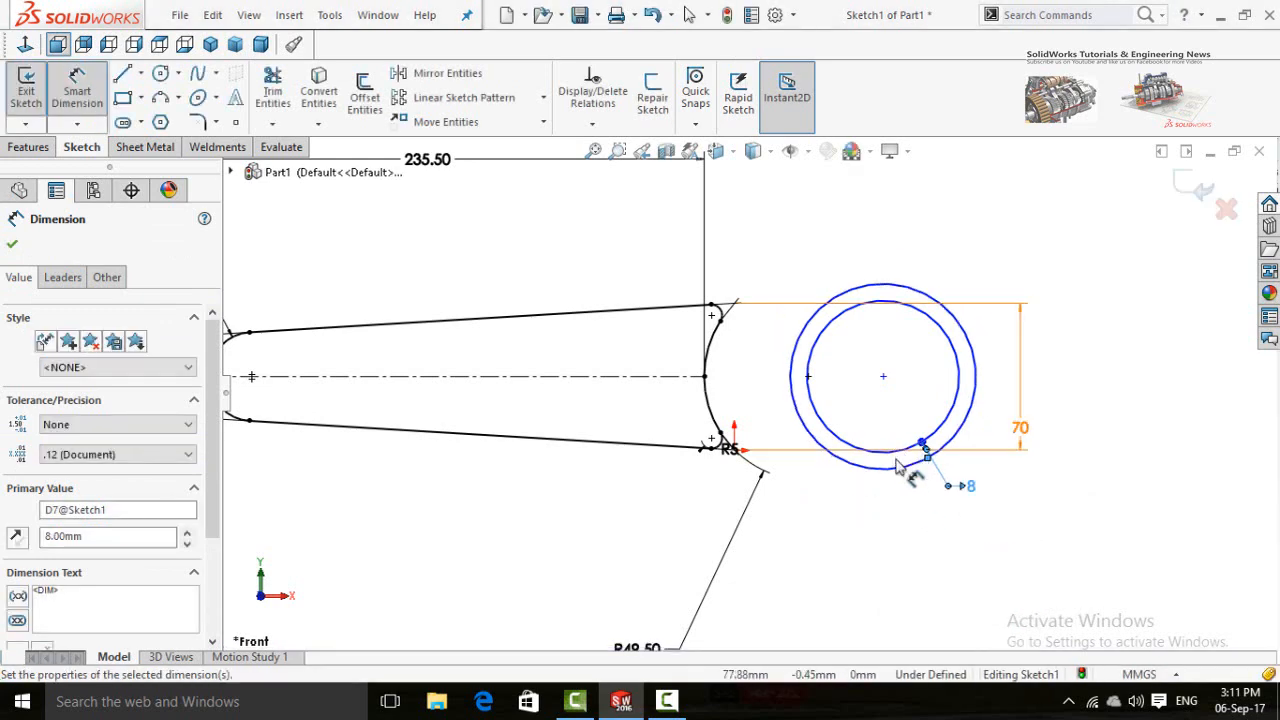
pyautogui.scroll(3, 888, 390)
pyautogui.scroll(-3, 840, 380)
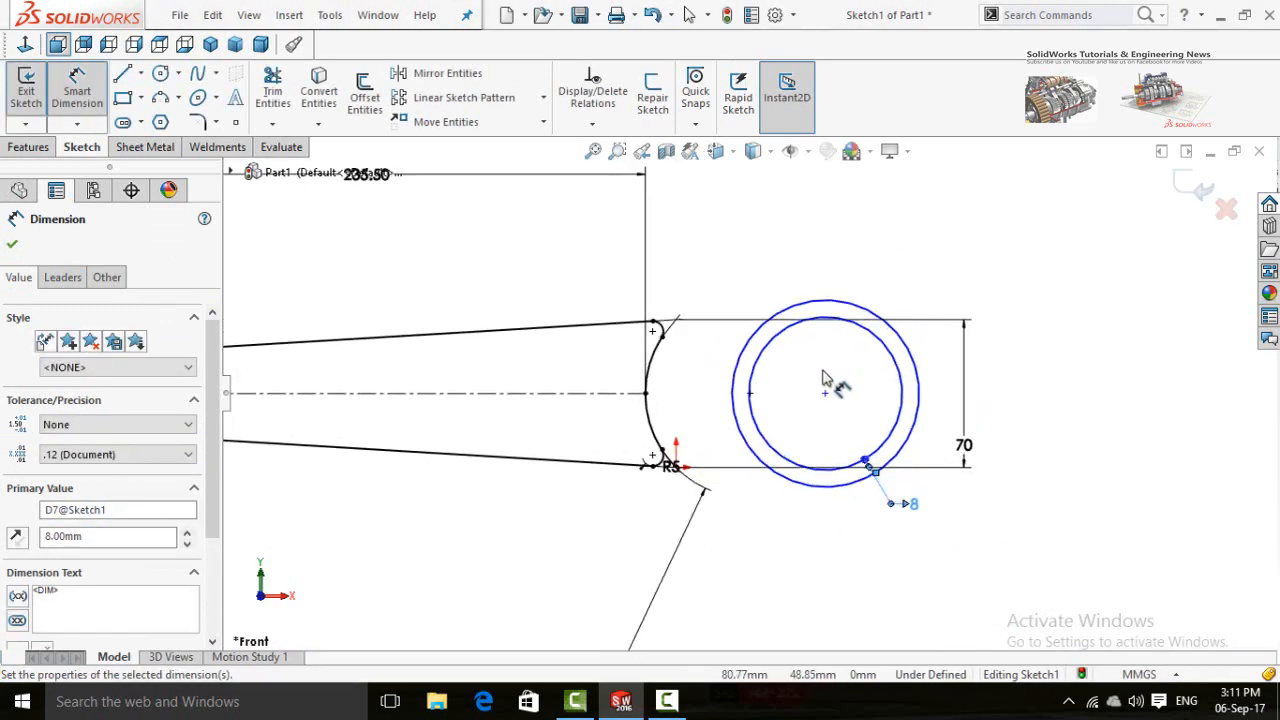
# Step: Add a horizontal relation between the centerline's endpoint on the wide end's arc and the center of the circles
pyautogui.click(614, 393)
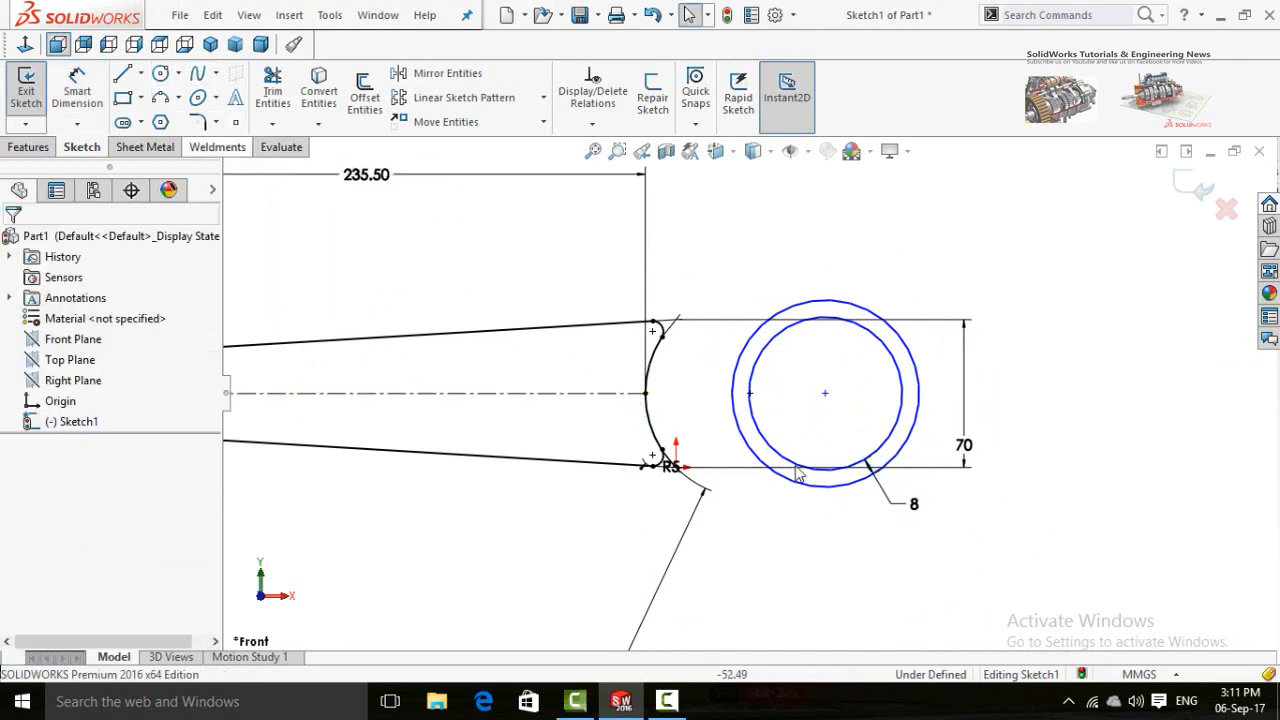
pyautogui.click(646, 396)
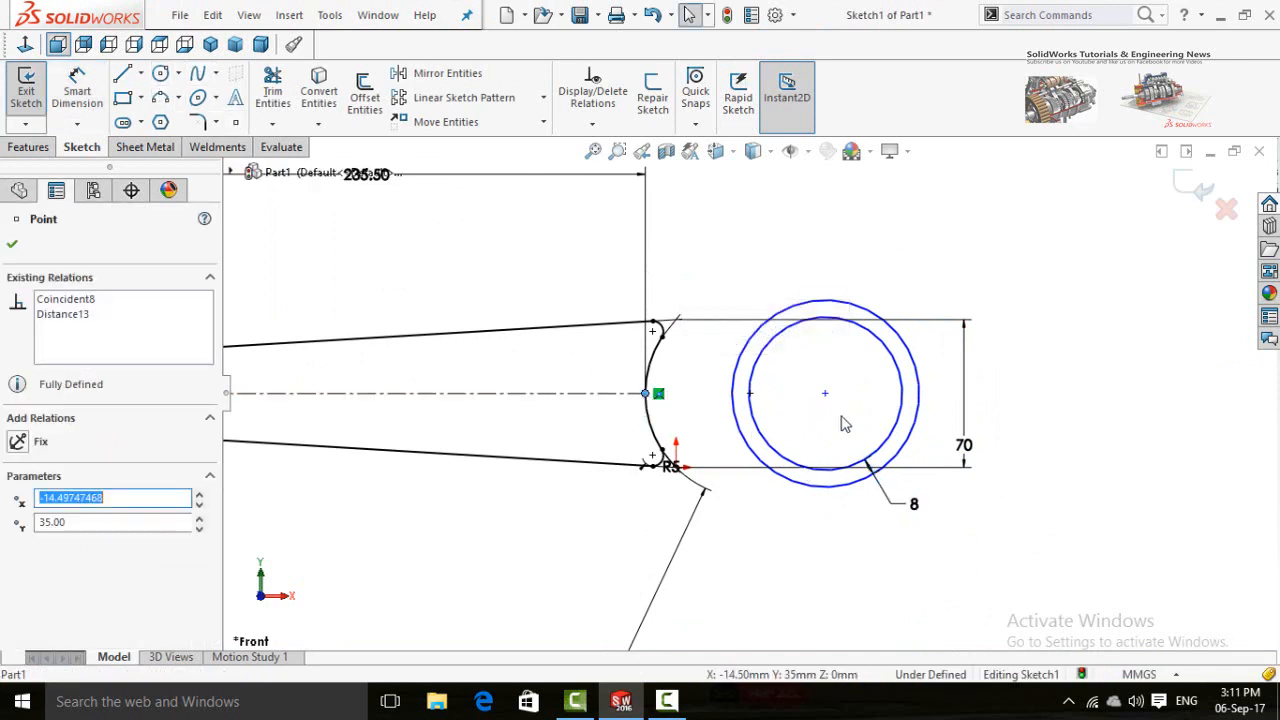
pyautogui.keyDown('ctrl'); pyautogui.click(826, 395); pyautogui.keyUp('ctrl')
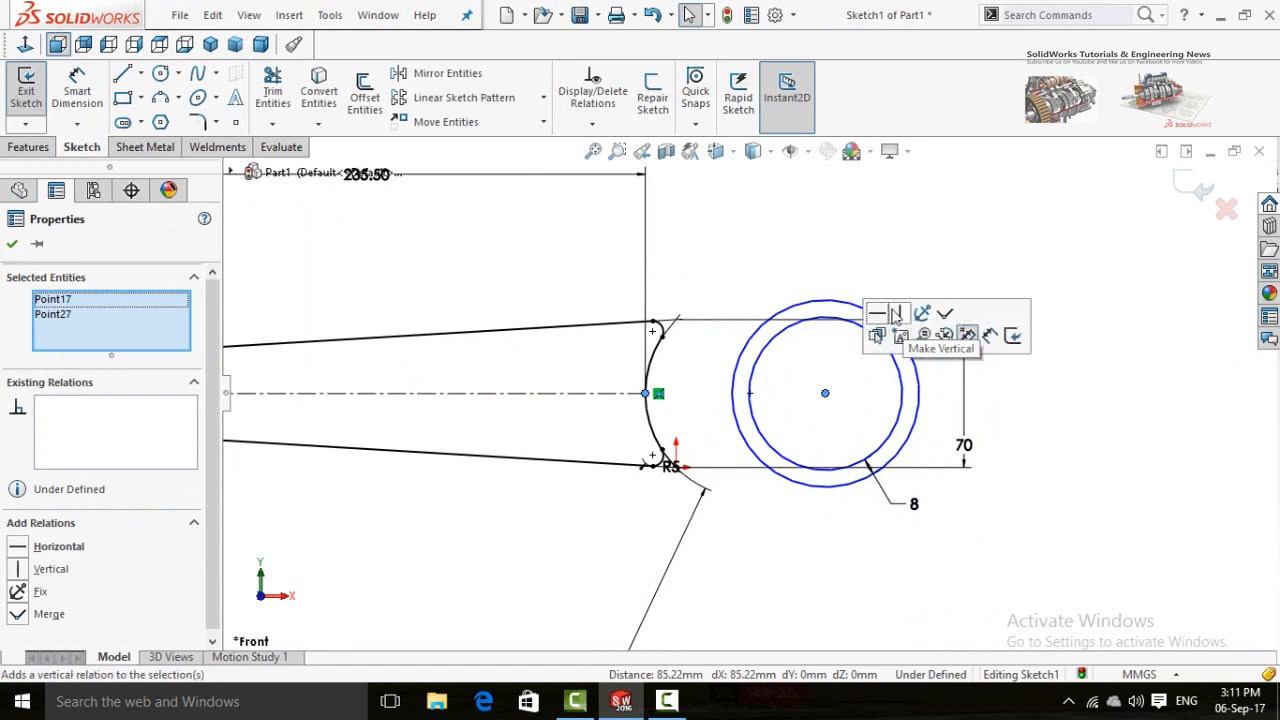
pyautogui.click(878, 318)
pyautogui.click(785, 553)
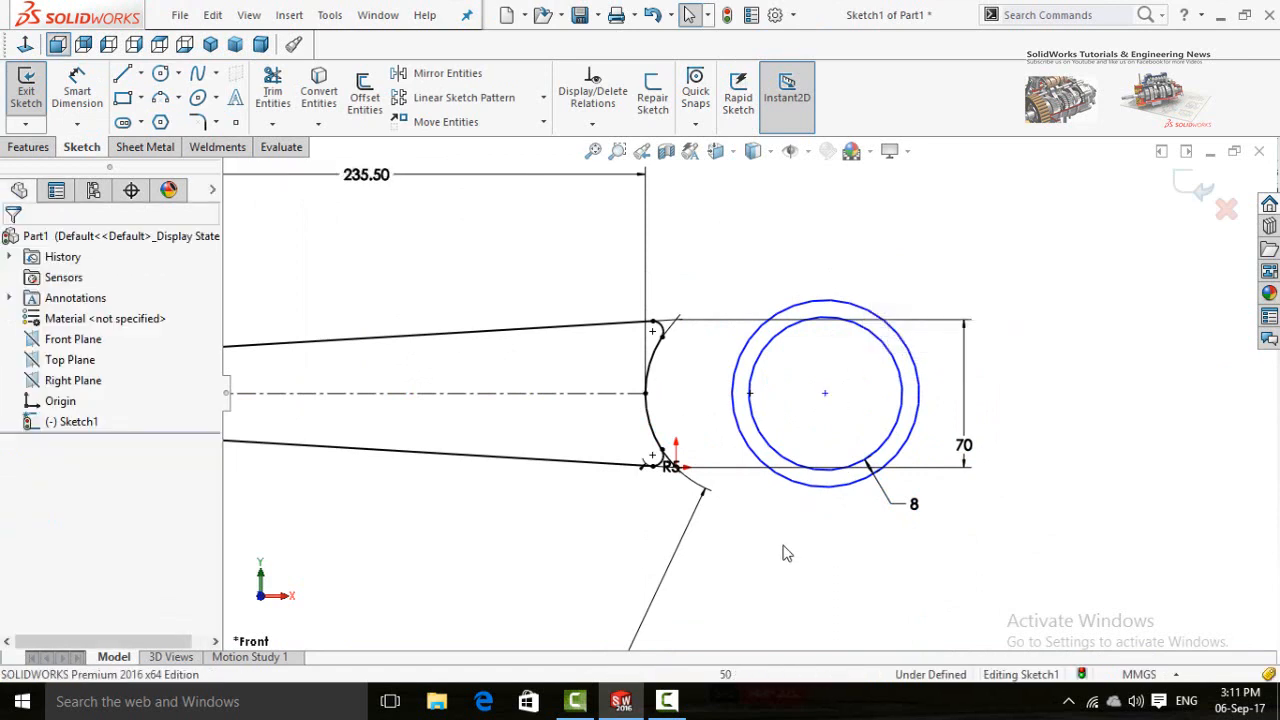
# Step: Sketch a corner rectangle across the centerline, reaching from inside the profile's wide end to inside the inner circle
pyautogui.press('z')
pyautogui.scroll(-2, 673, 387)
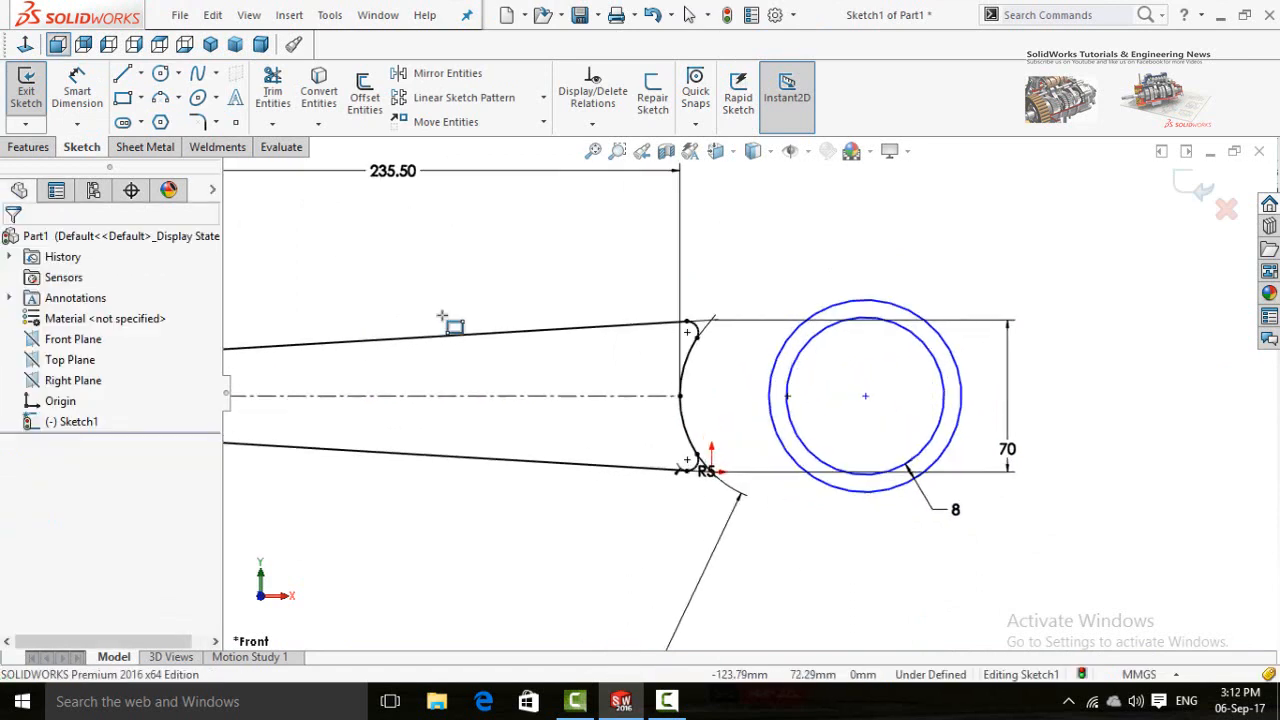
pyautogui.click(122, 97)
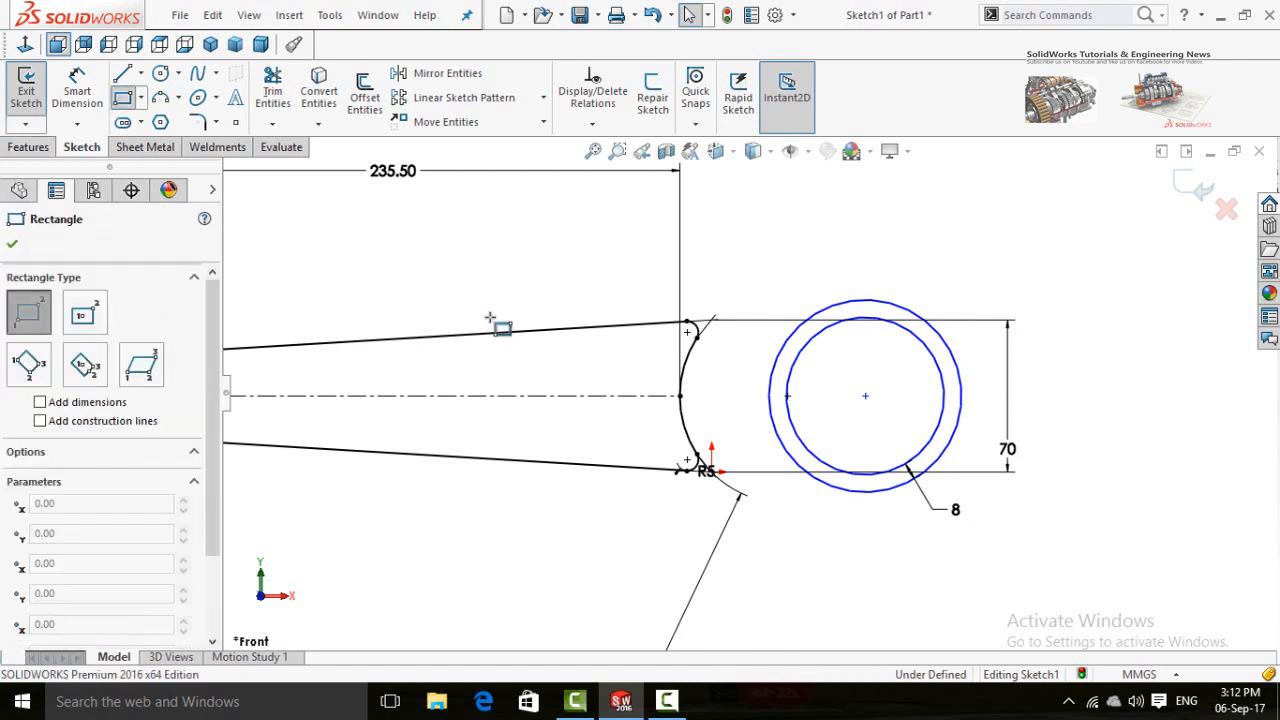
pyautogui.click(589, 368)
pyautogui.click(841, 431)
pyautogui.press('Escape')
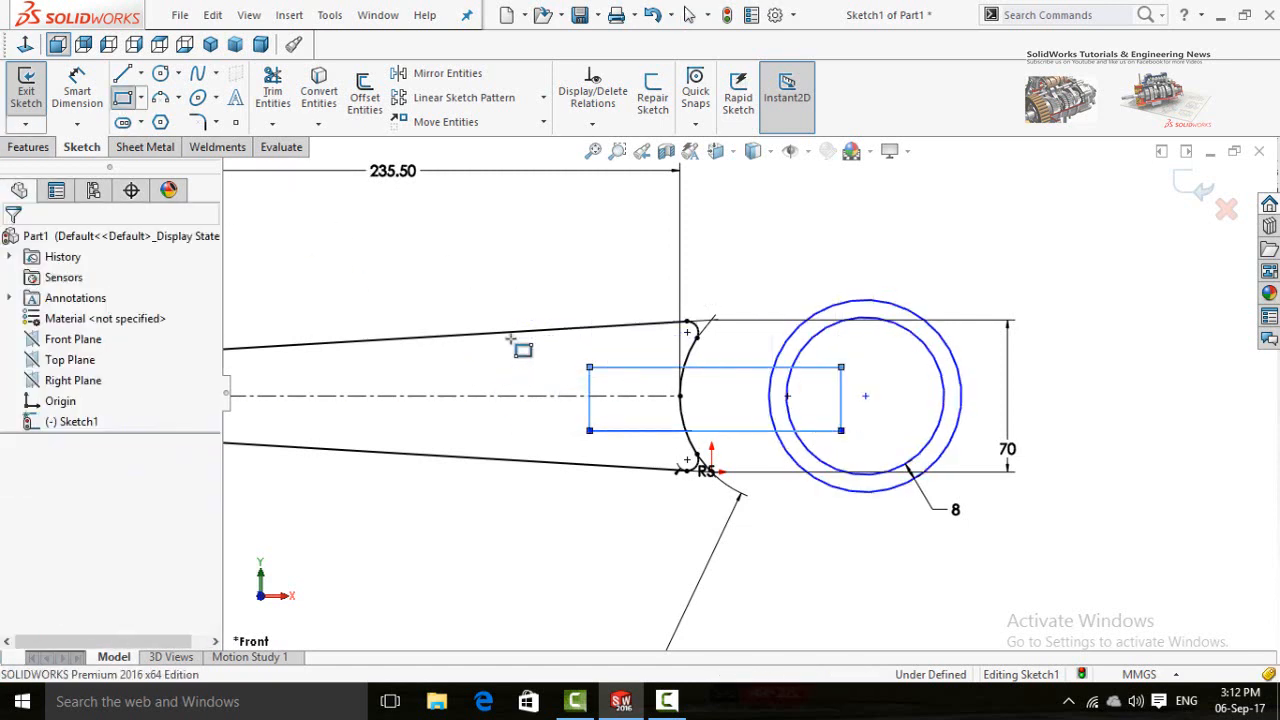
pyautogui.press('Escape')
# Step: Draw a centerline about 74 mm long from the wide end's arc to the midpoint of the rectangle's far short side and make it horizontal
pyautogui.click(141, 74)
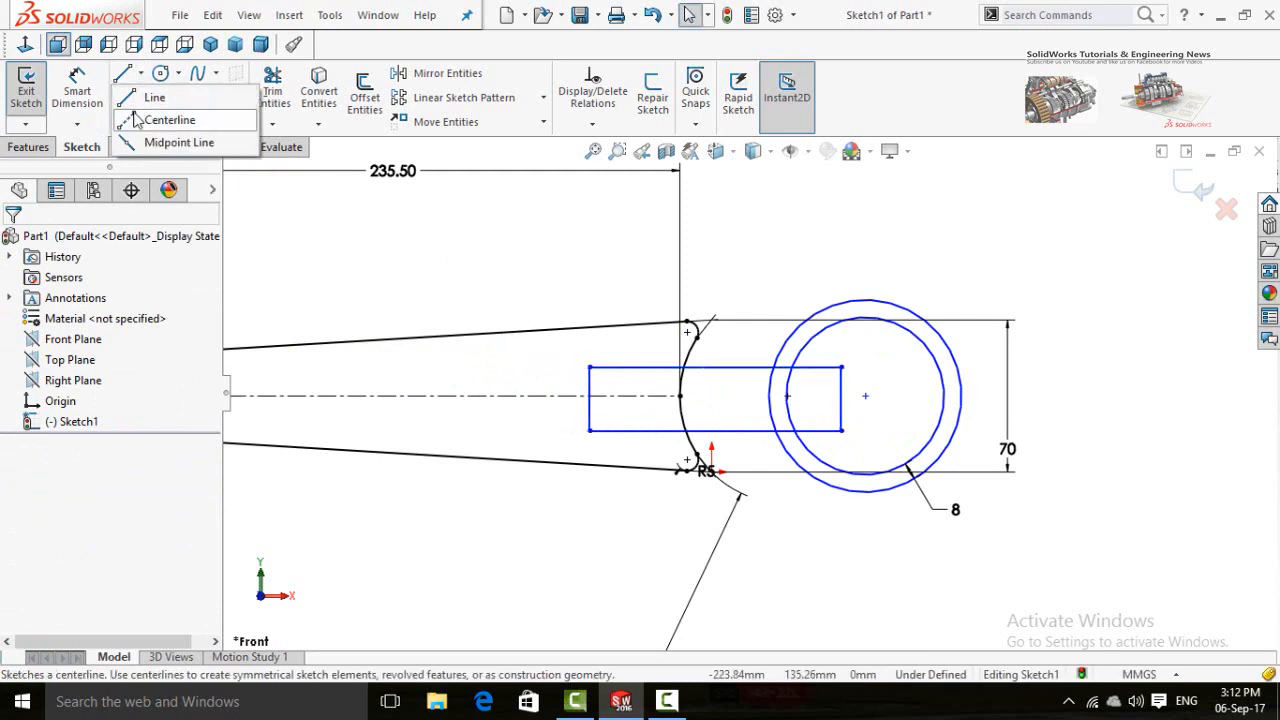
pyautogui.click(137, 121)
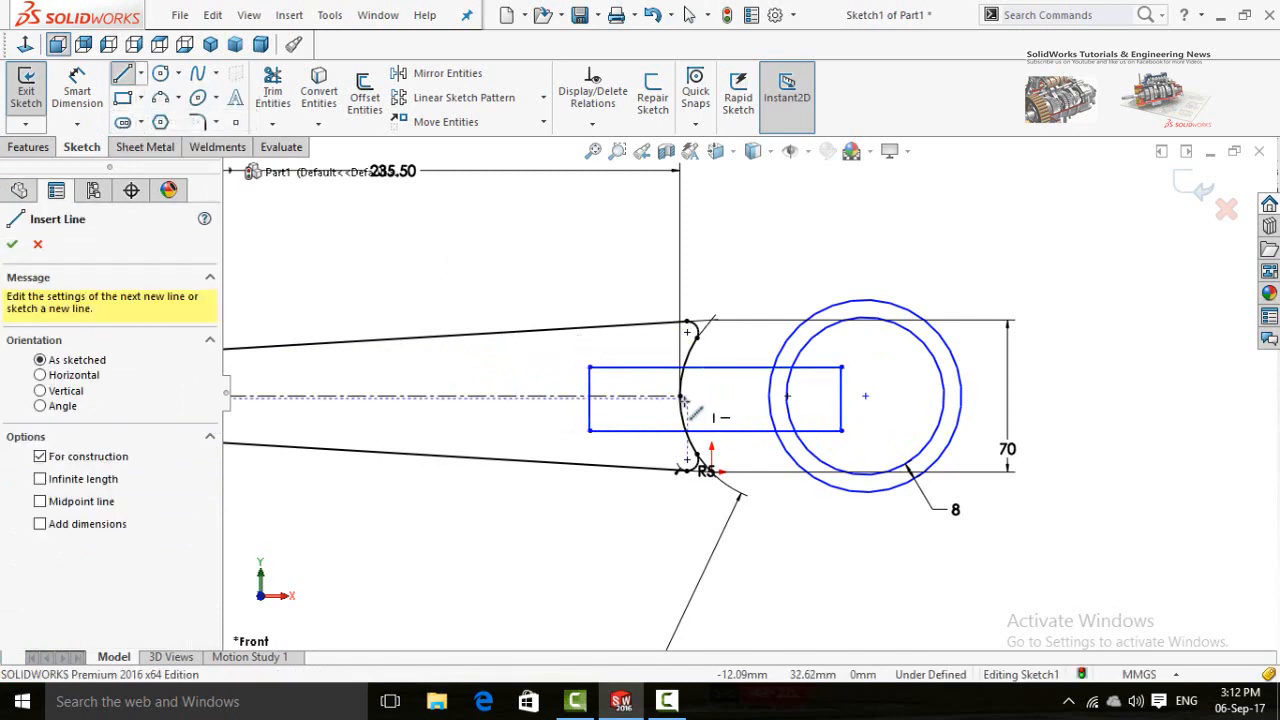
pyautogui.click(680, 396)
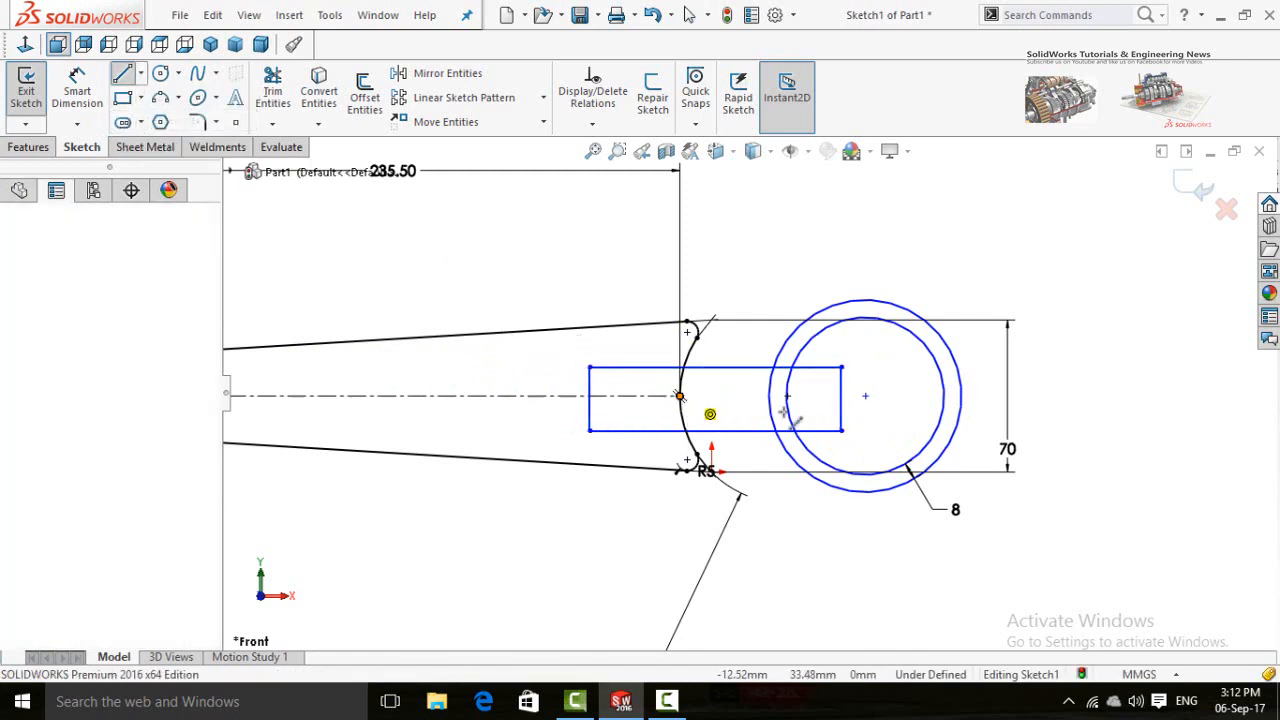
pyautogui.doubleClick(840, 397)
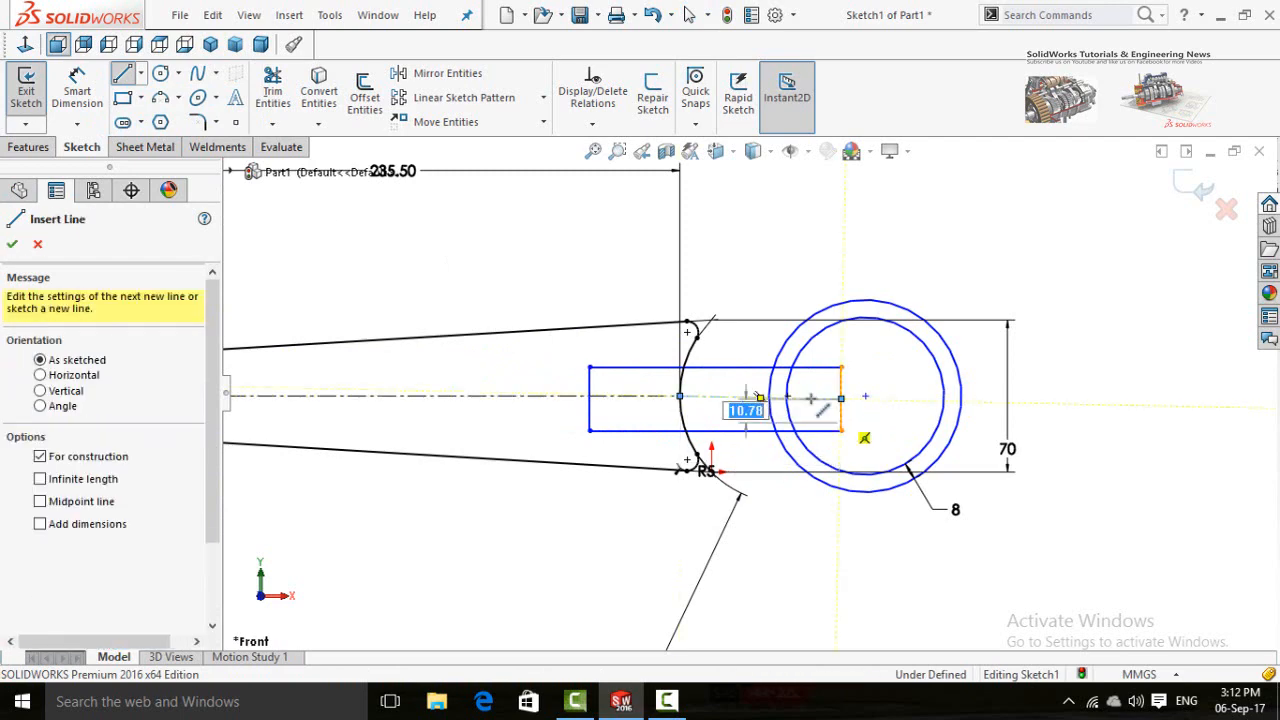
pyautogui.press('Escape')
pyautogui.click(815, 403)
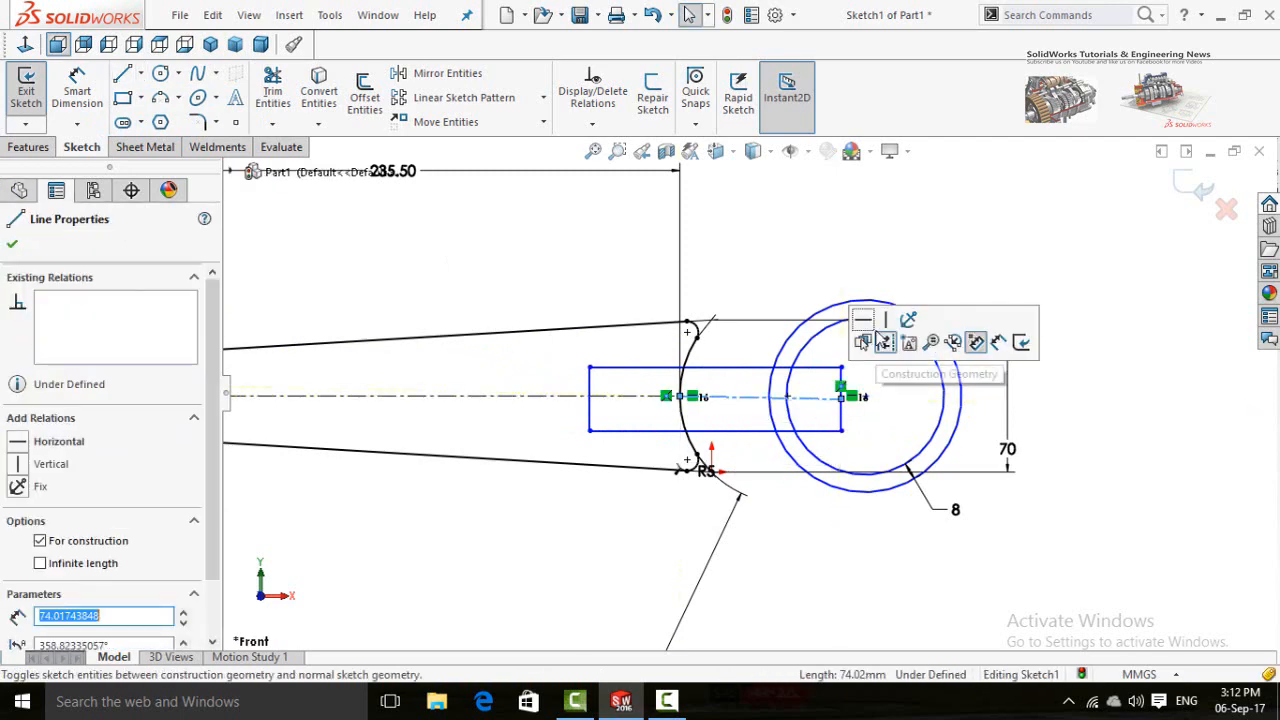
pyautogui.click(863, 322)
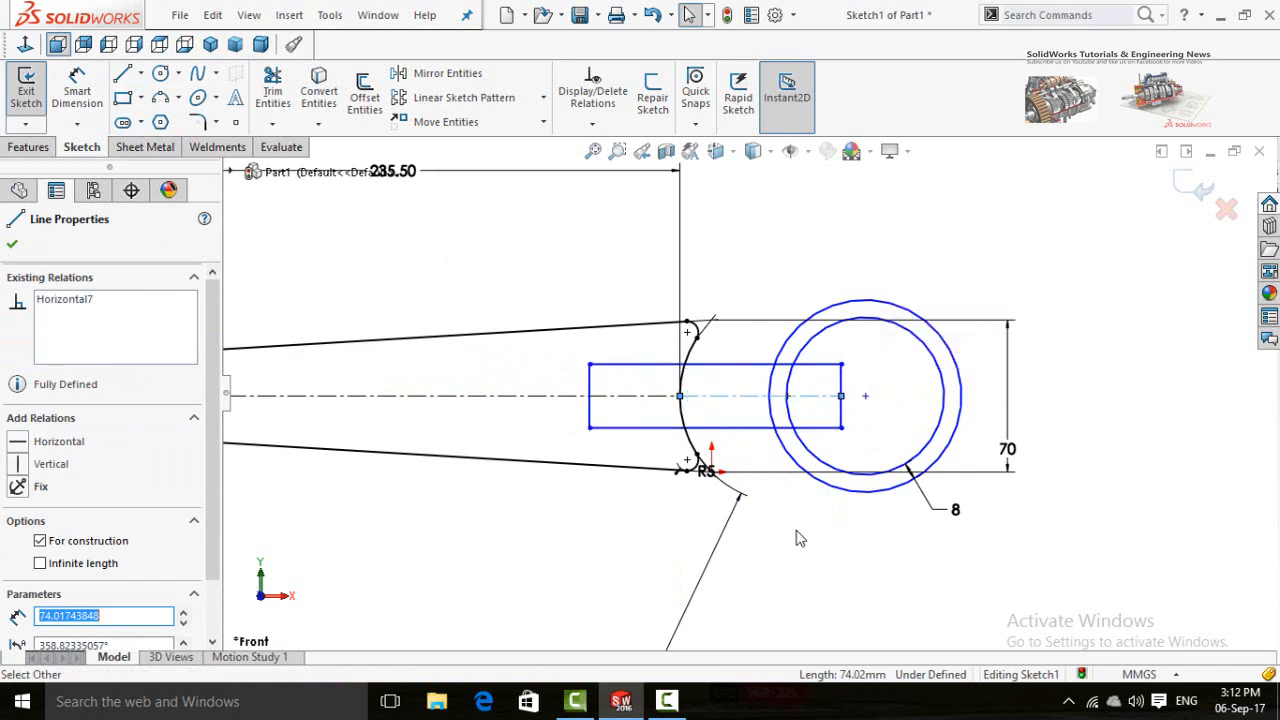
pyautogui.click(771, 528)
# Step: Dimension the outer circle's diameter with the expression 49.5*2, giving 99 mm
pyautogui.press('z')
pyautogui.scroll(-3, 762, 380)
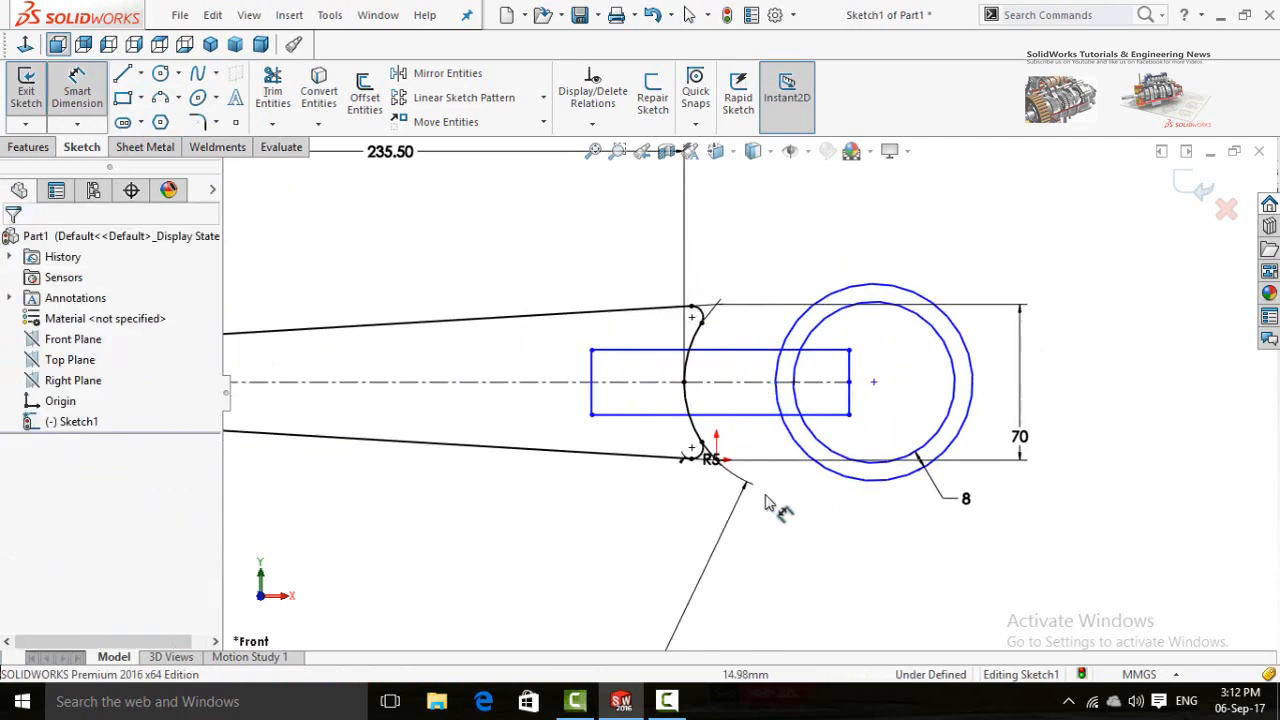
pyautogui.moveTo(790, 553); pyautogui.dragTo(791, 421, button='right')
pyautogui.scroll(2, 866, 391)
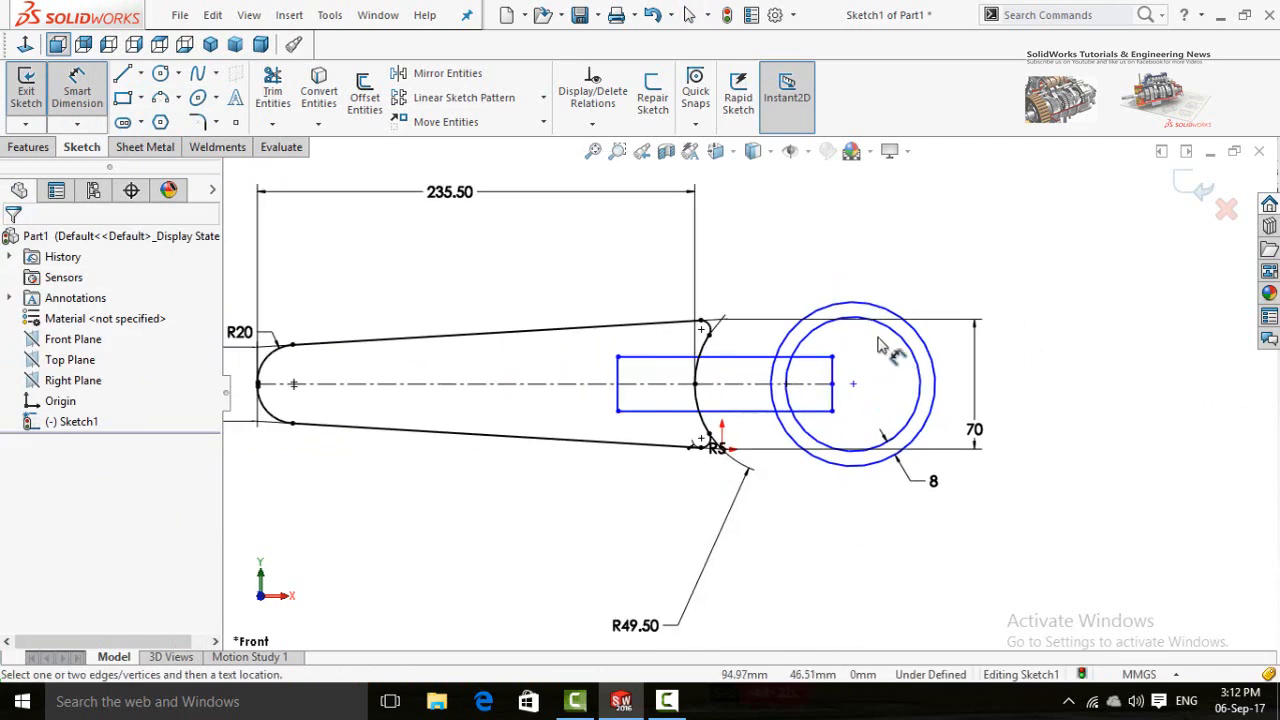
pyautogui.click(874, 307)
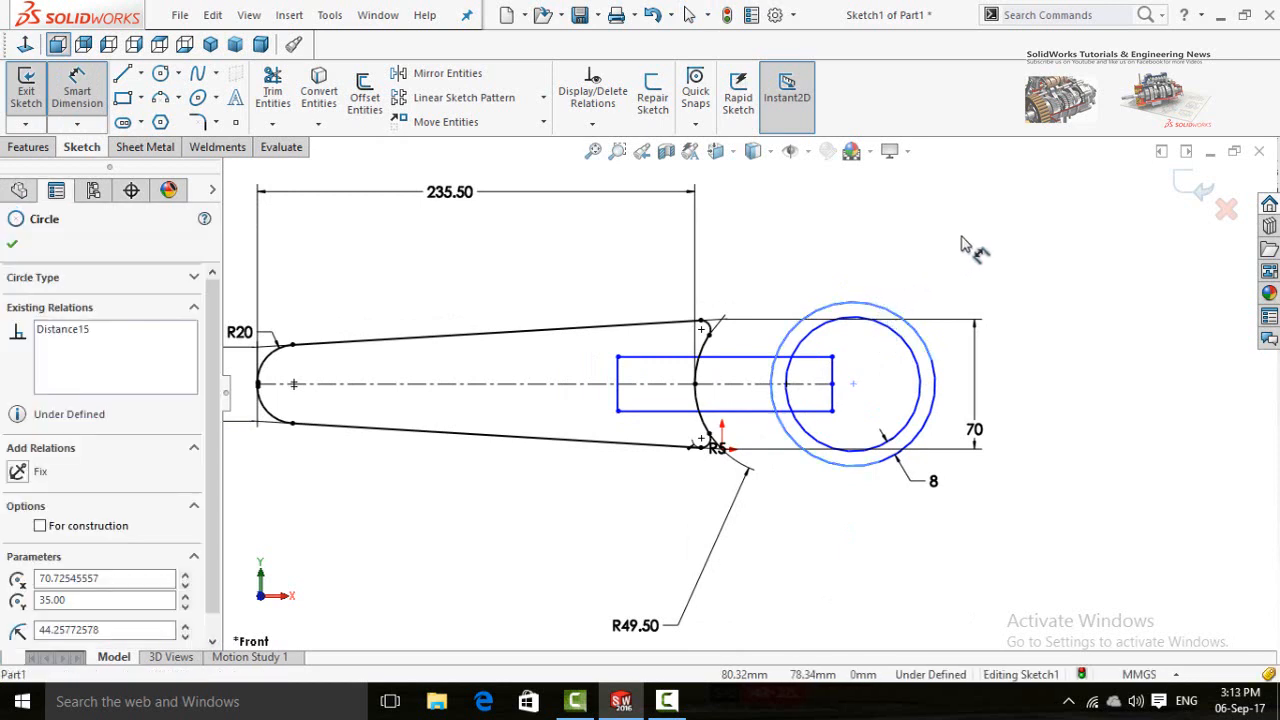
pyautogui.click(1063, 294)
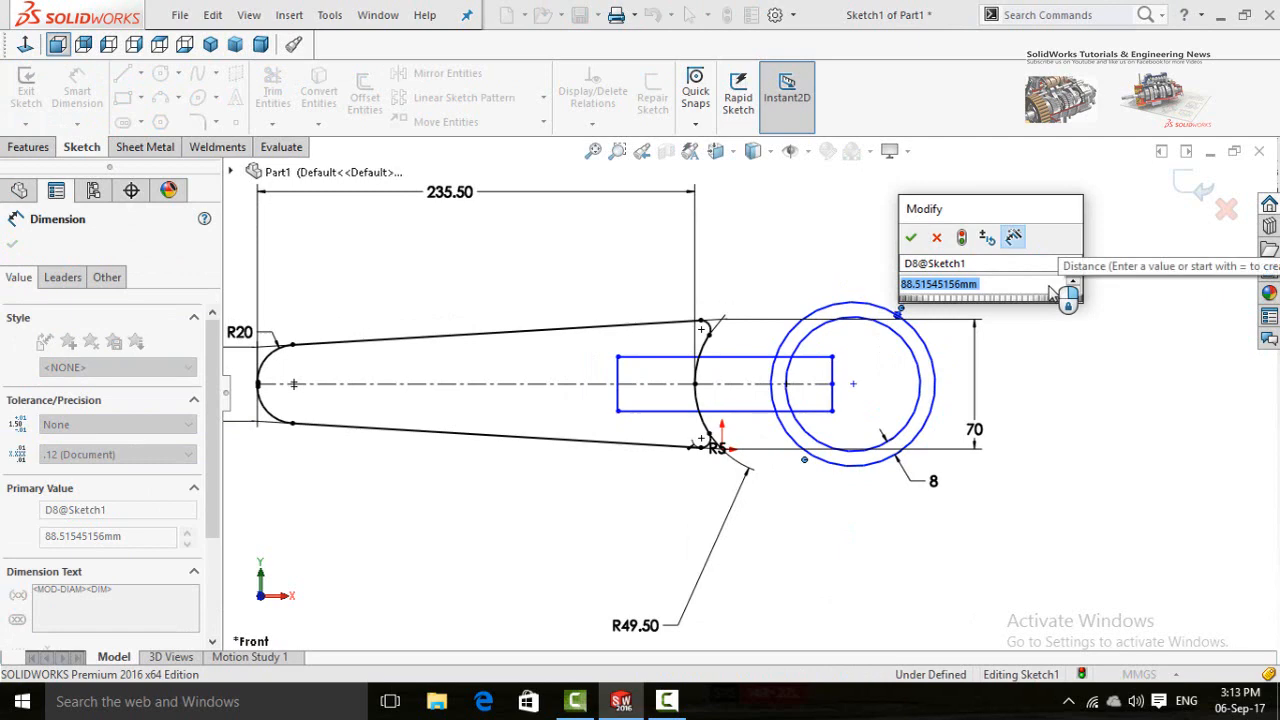
pyautogui.write('38')
pyautogui.press('BackSpace')
pyautogui.press('BackSpace')
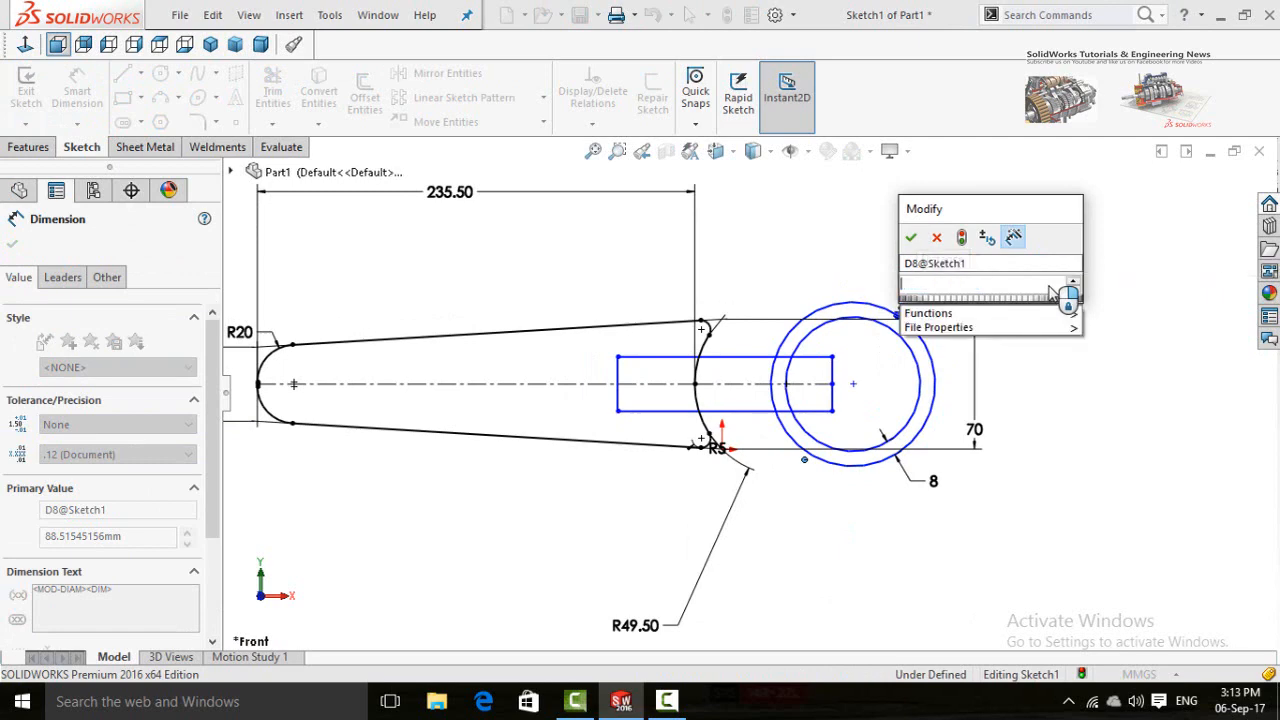
pyautogui.write('4')
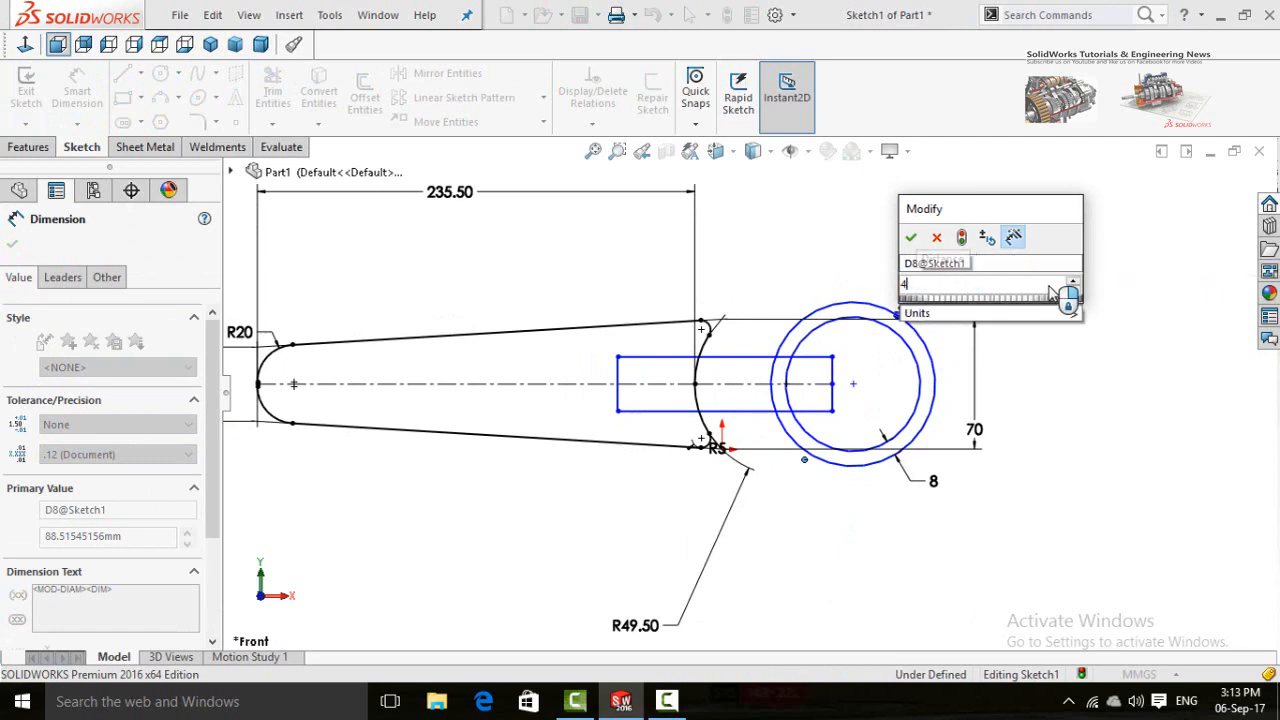
pyautogui.write('9.')
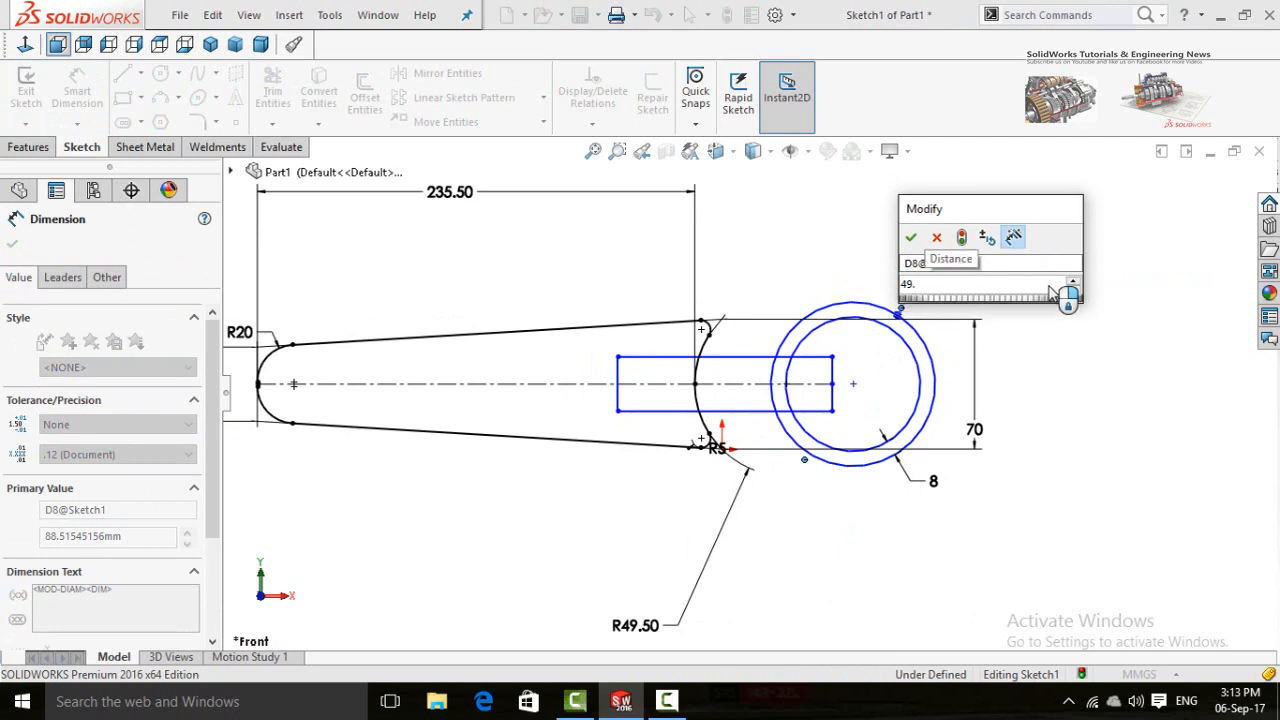
pyautogui.write('5')
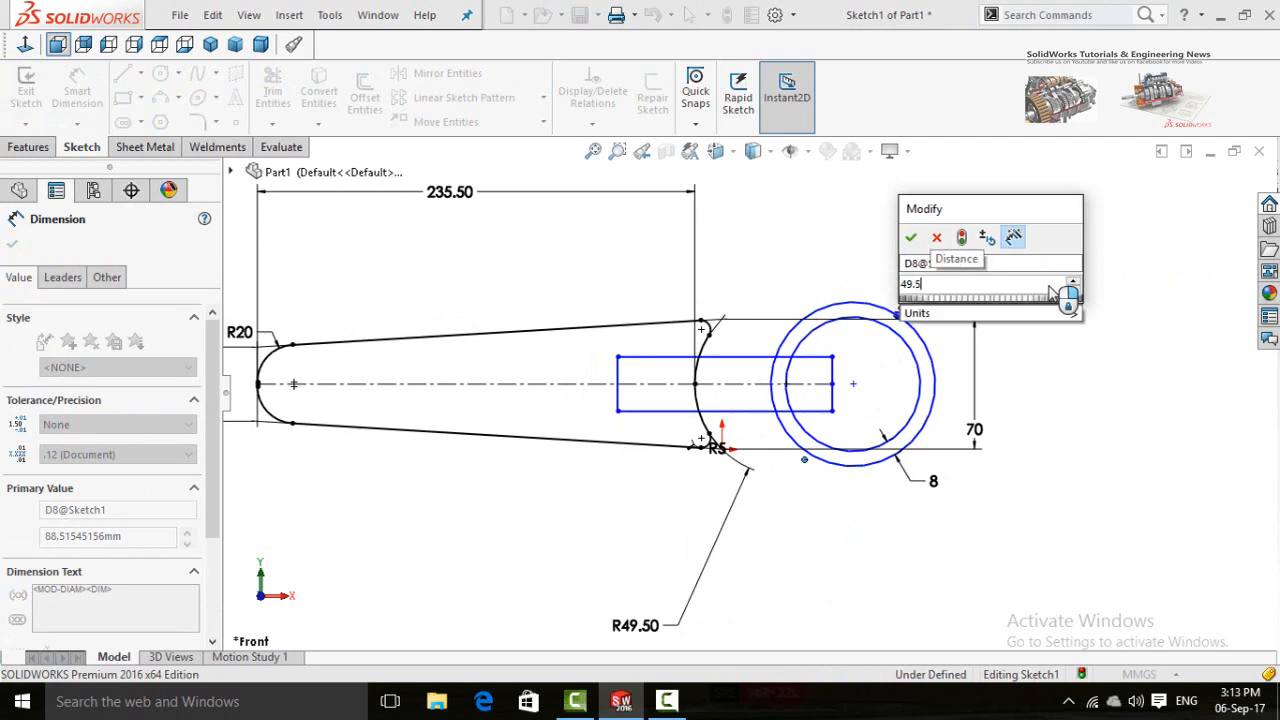
pyautogui.write('*2')
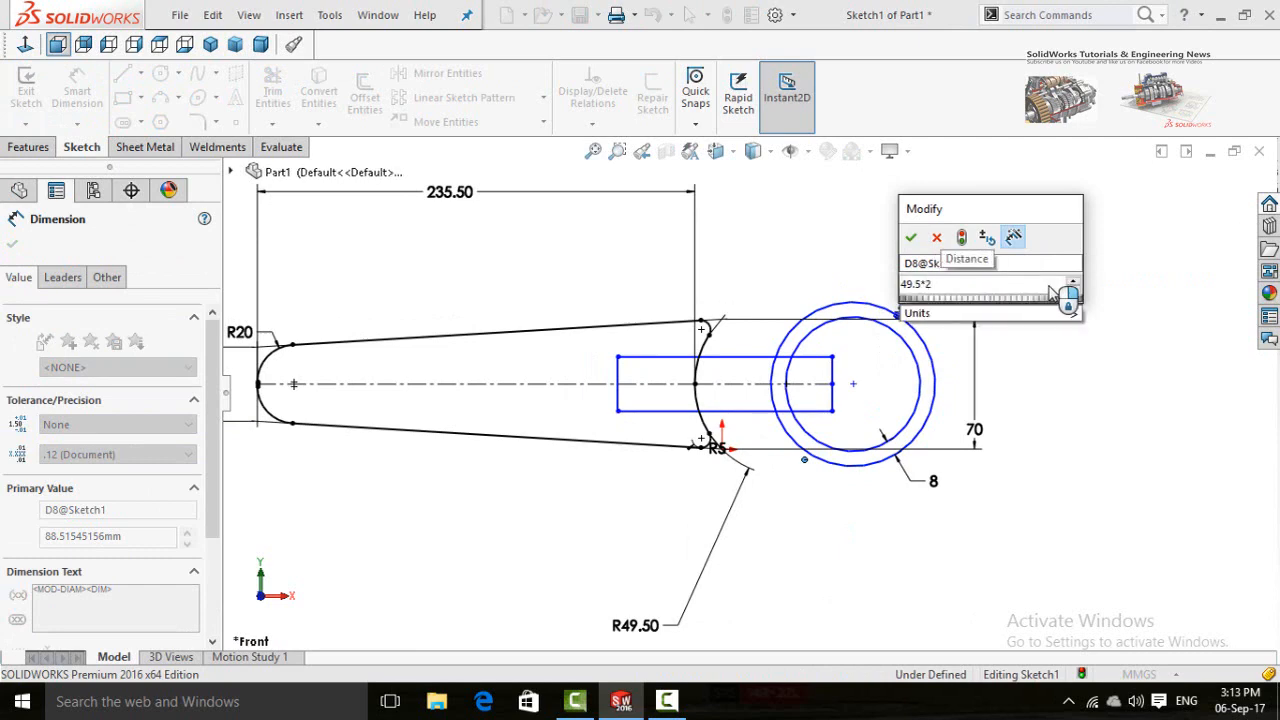
pyautogui.press('Return')
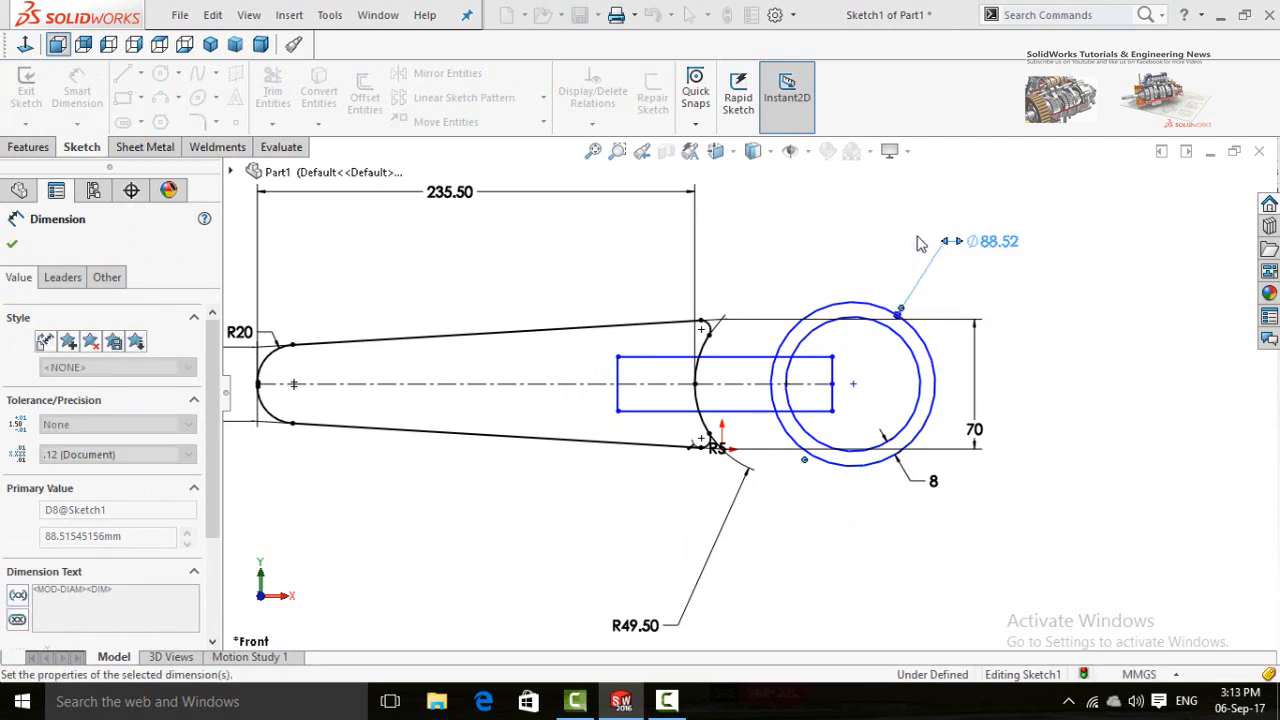
# Step: Dimension the horizontal distance from the centerline's endpoint on the wide end's arc to the circles' center as 60 mm
pyautogui.scroll(-1, 801, 495)
pyautogui.scroll(1, 801, 495)
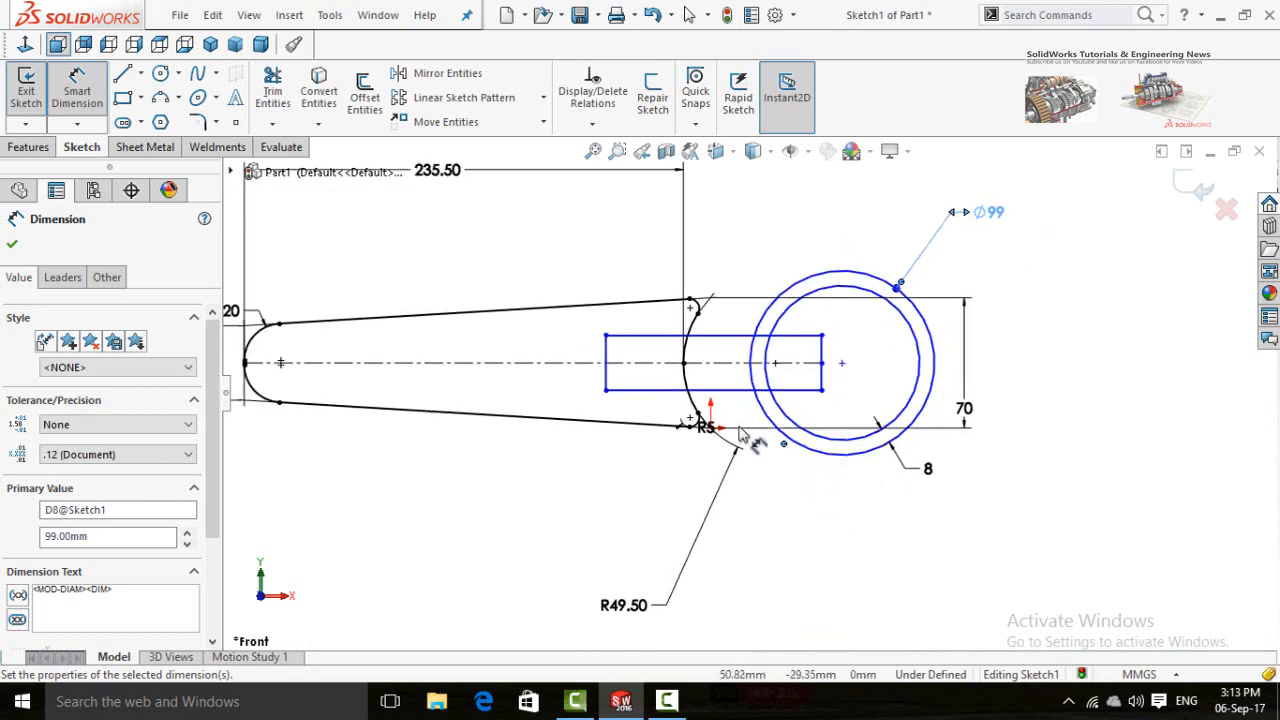
pyautogui.click(684, 364)
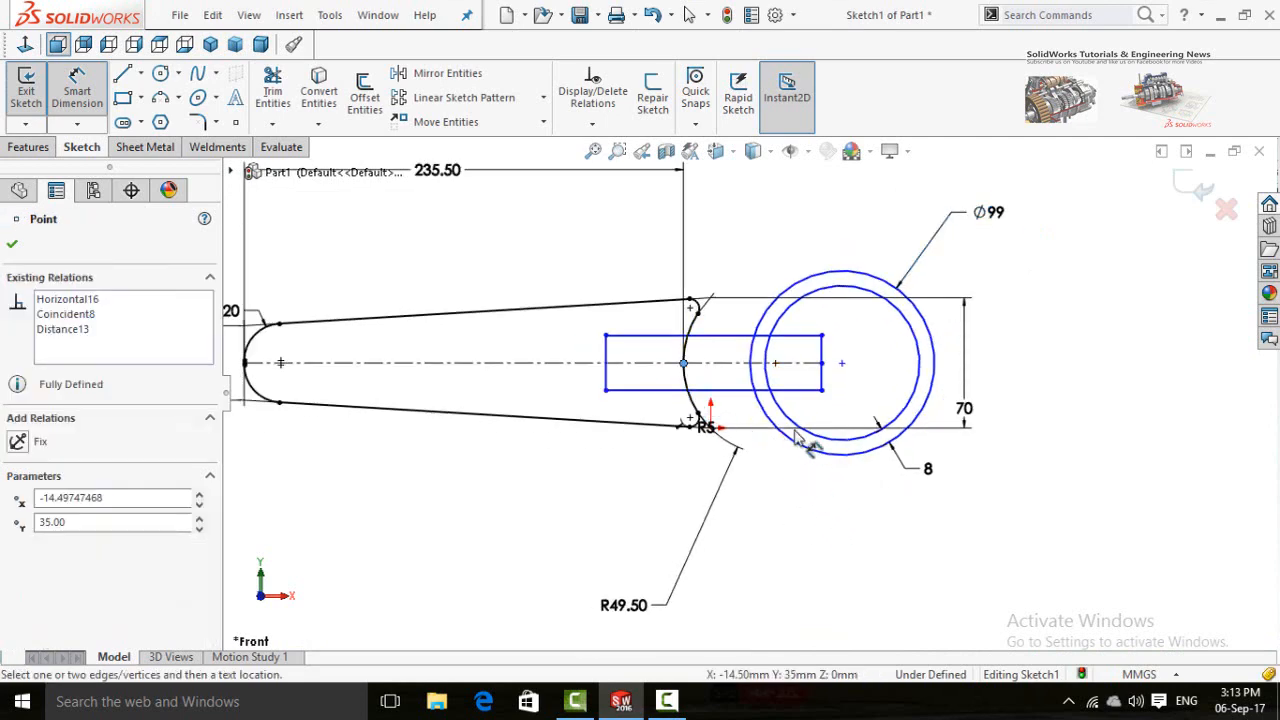
pyautogui.click(842, 364)
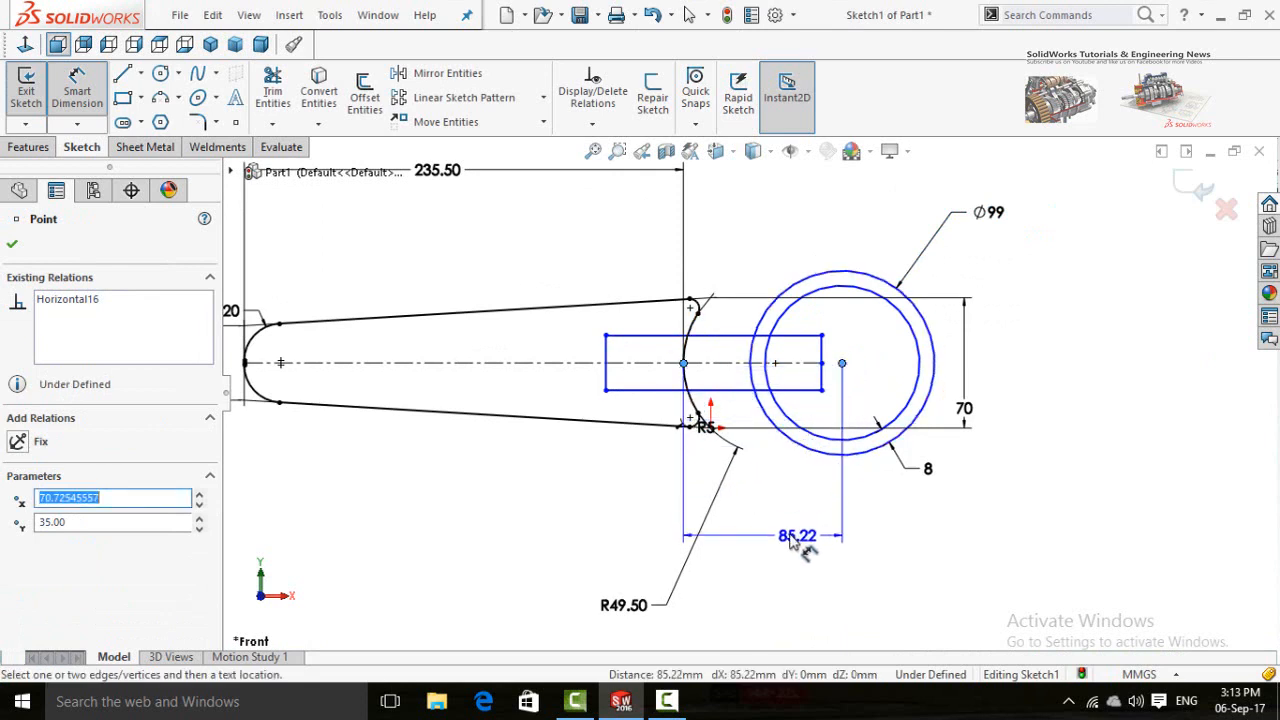
pyautogui.scroll(2, 805, 545)
pyautogui.click(762, 519)
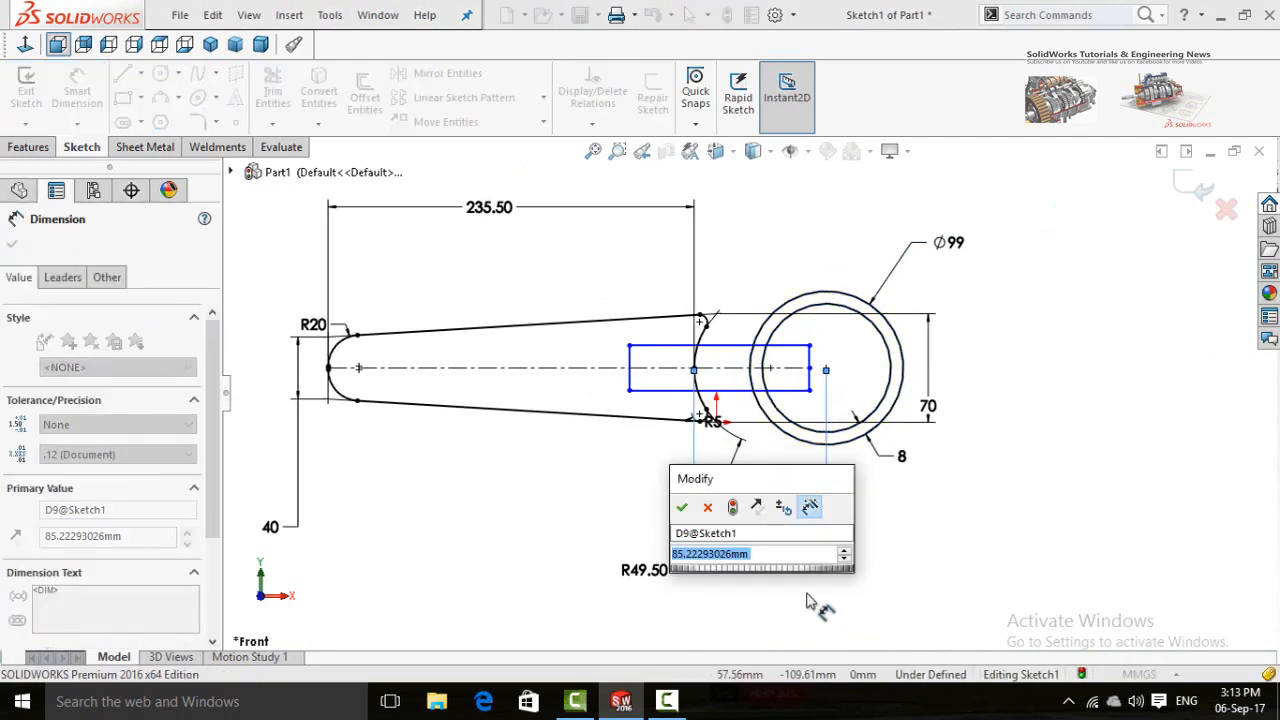
pyautogui.write('=')
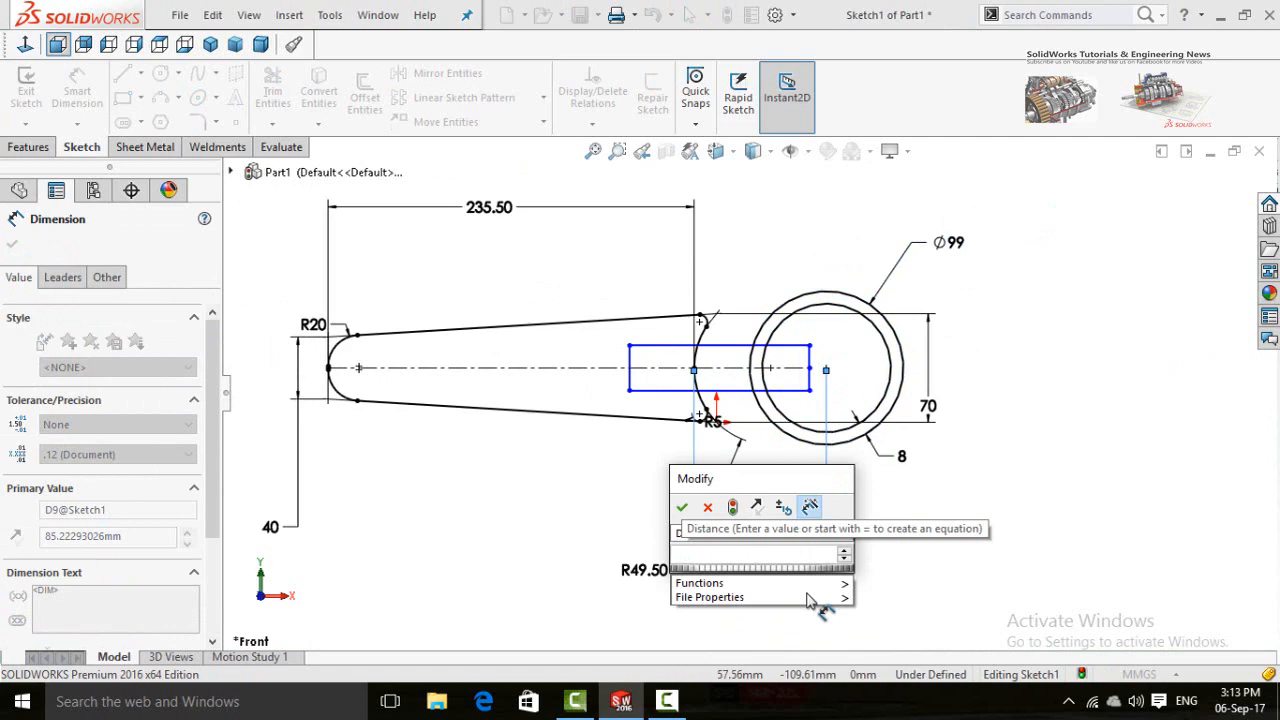
pyautogui.write('80')
pyautogui.press('Return')
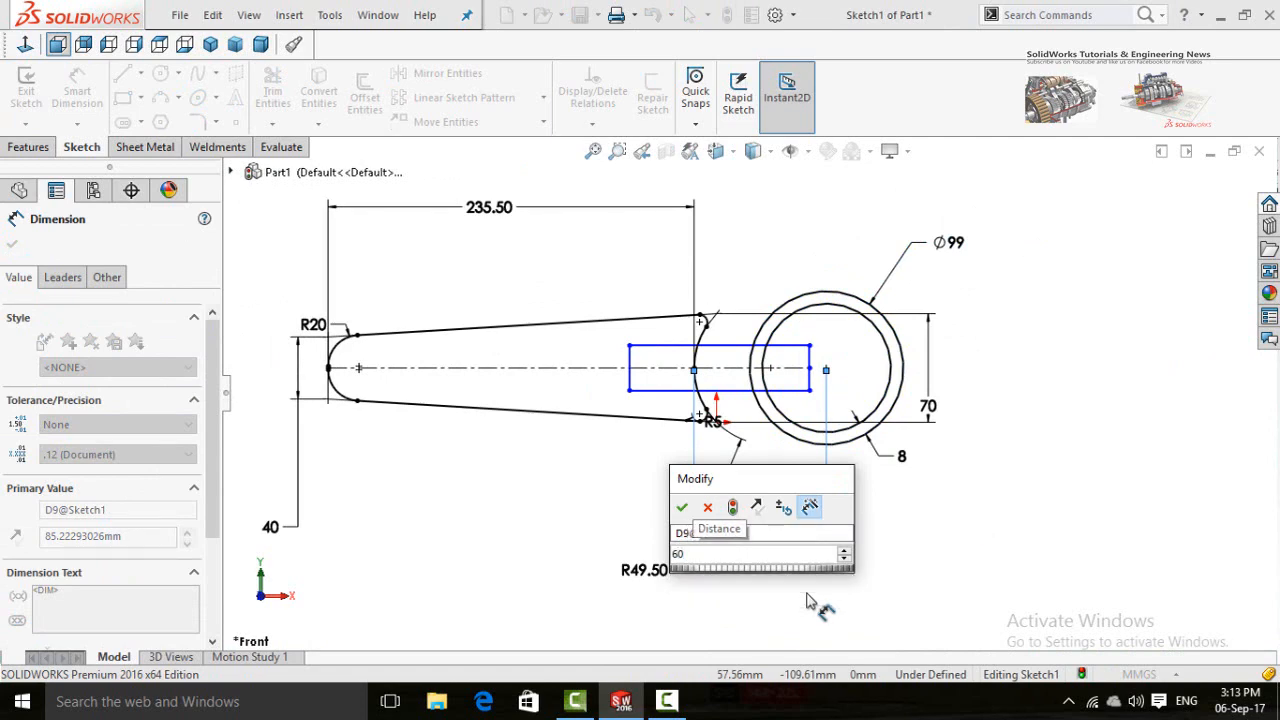
pyautogui.scroll(-2, 736, 377)
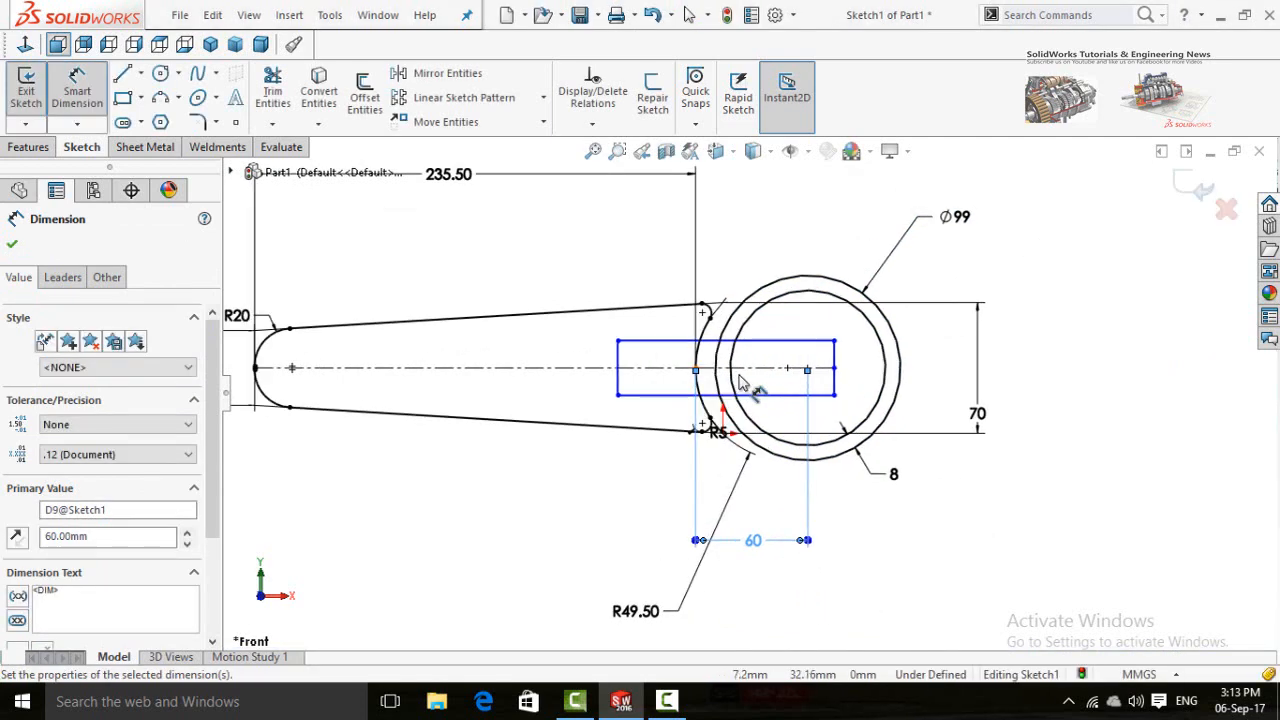
pyautogui.press('Escape')
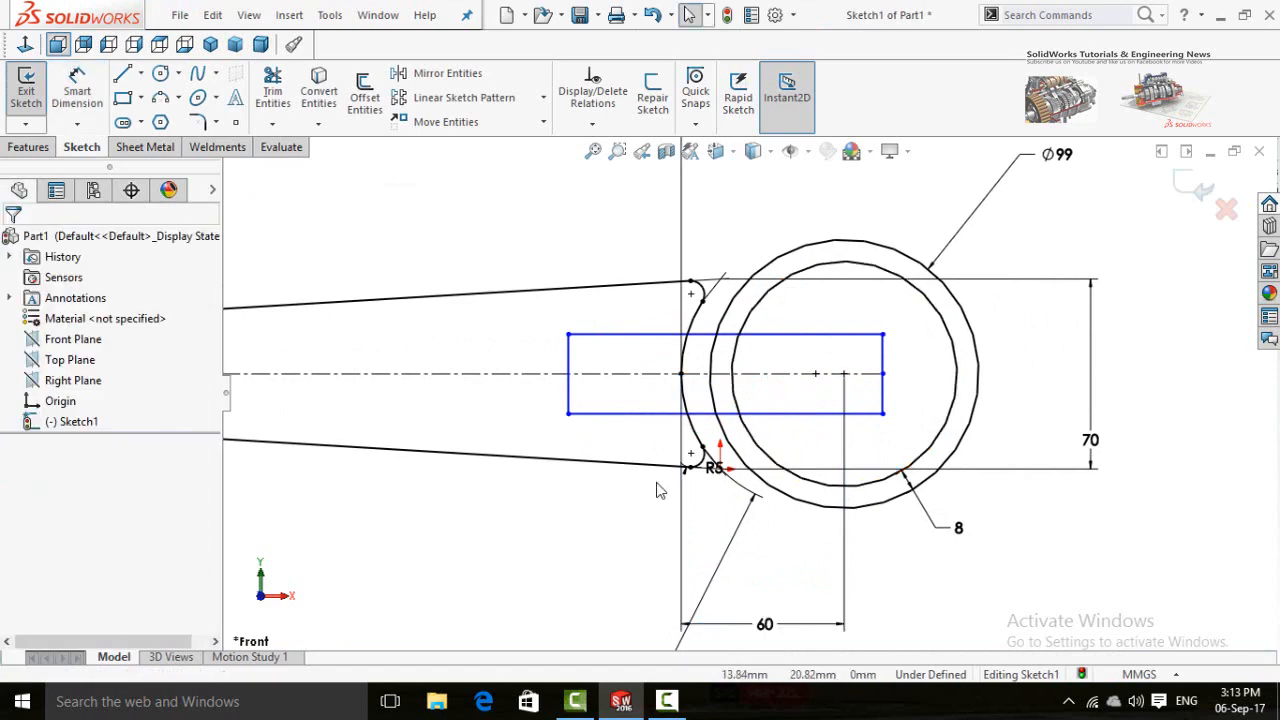
# Step: Dimension the rectangle's short side inside the tapered profile as 15 mm
pyautogui.moveTo(589, 454); pyautogui.dragTo(599, 393, button='right')
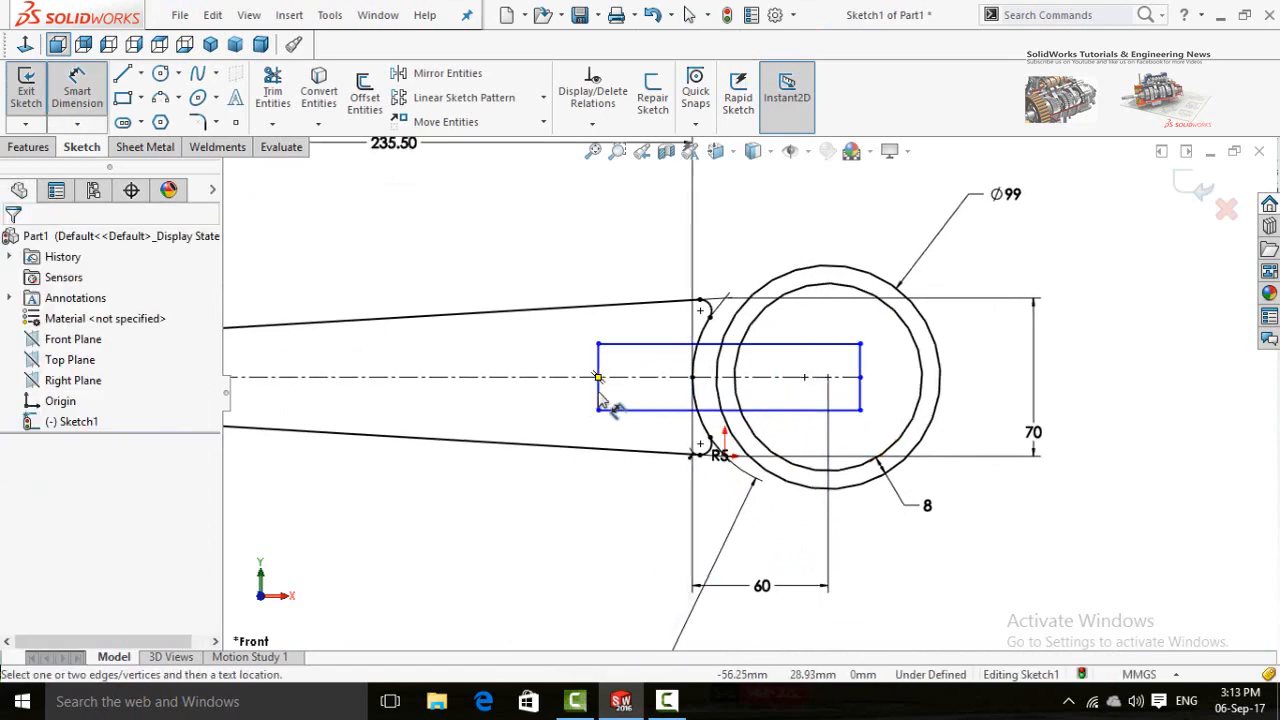
pyautogui.click(599, 393)
pyautogui.click(543, 520)
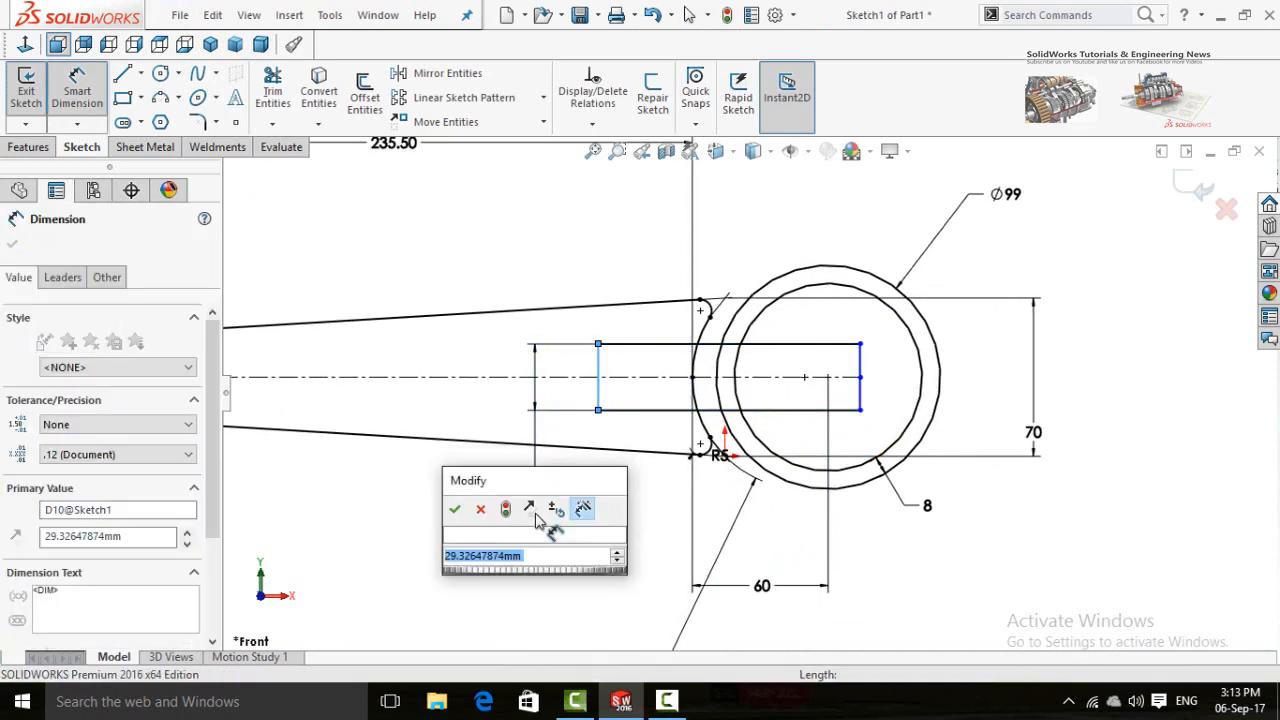
pyautogui.write('15')
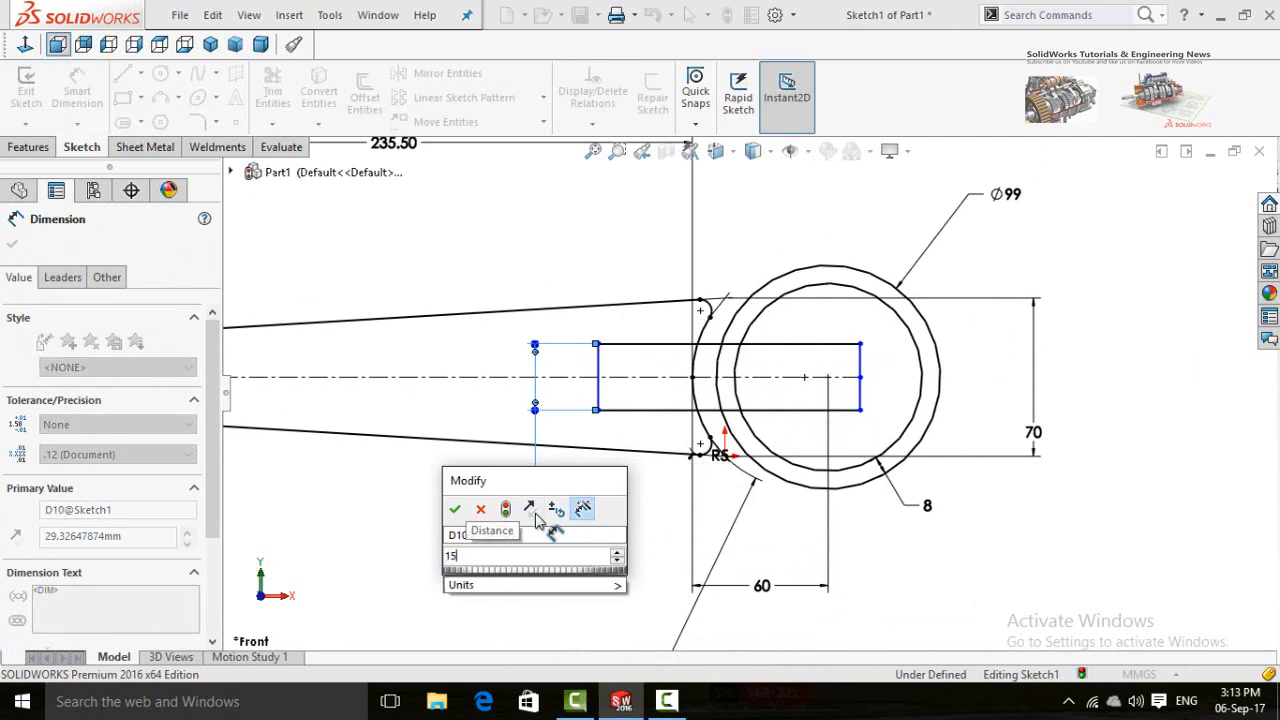
pyautogui.press('Return')
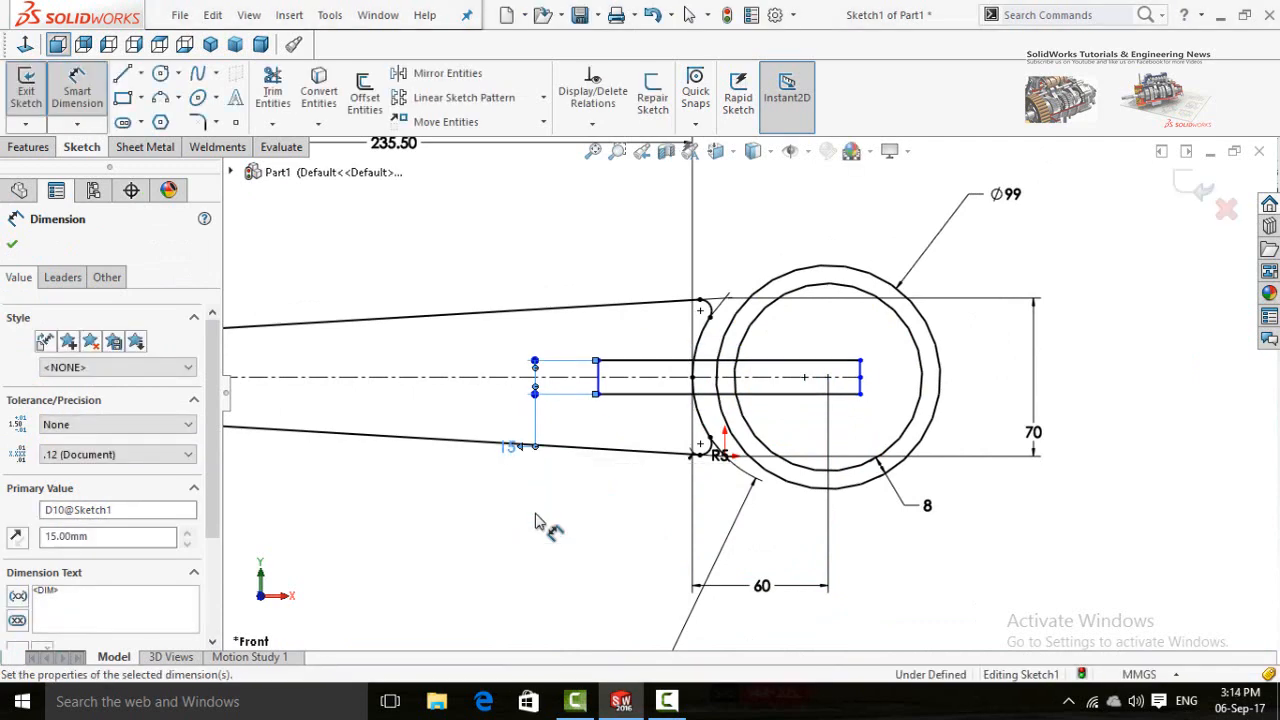
pyautogui.press('Escape')
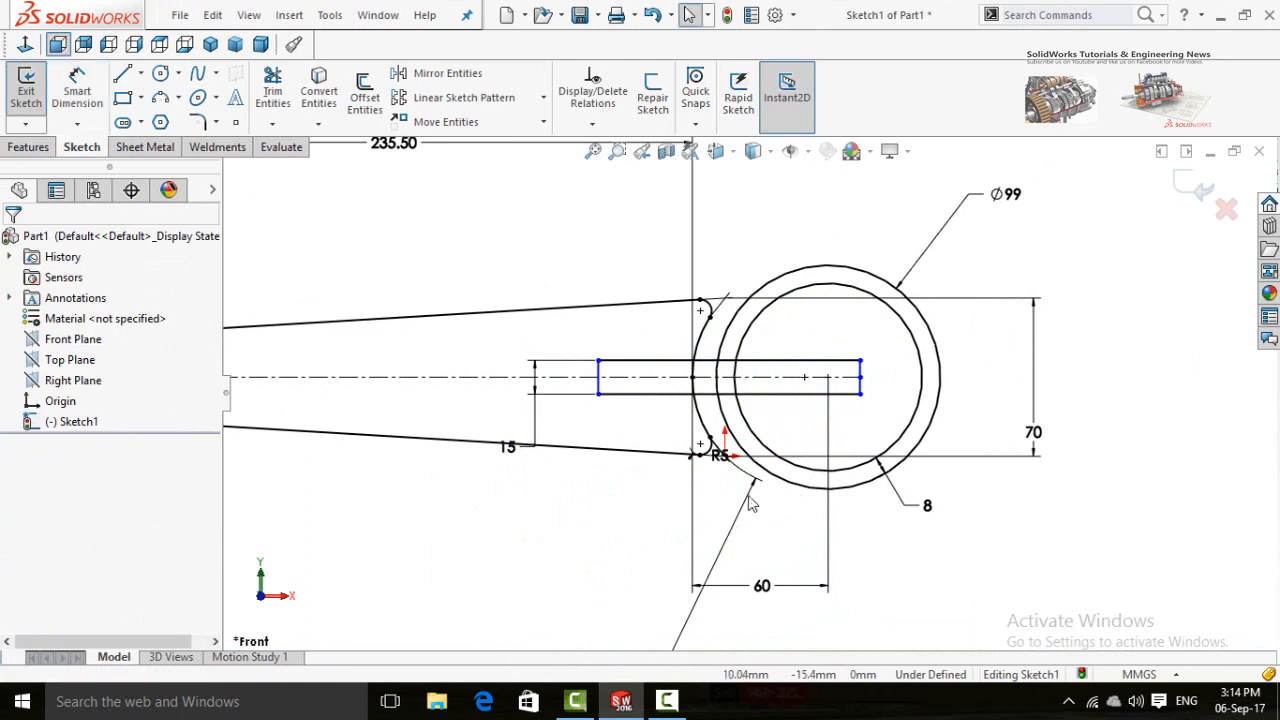
# Step: Sketch two short lines bridging the outer and inner circles, one above and one below the rectangle, on the side facing the profile
pyautogui.click(122, 76)
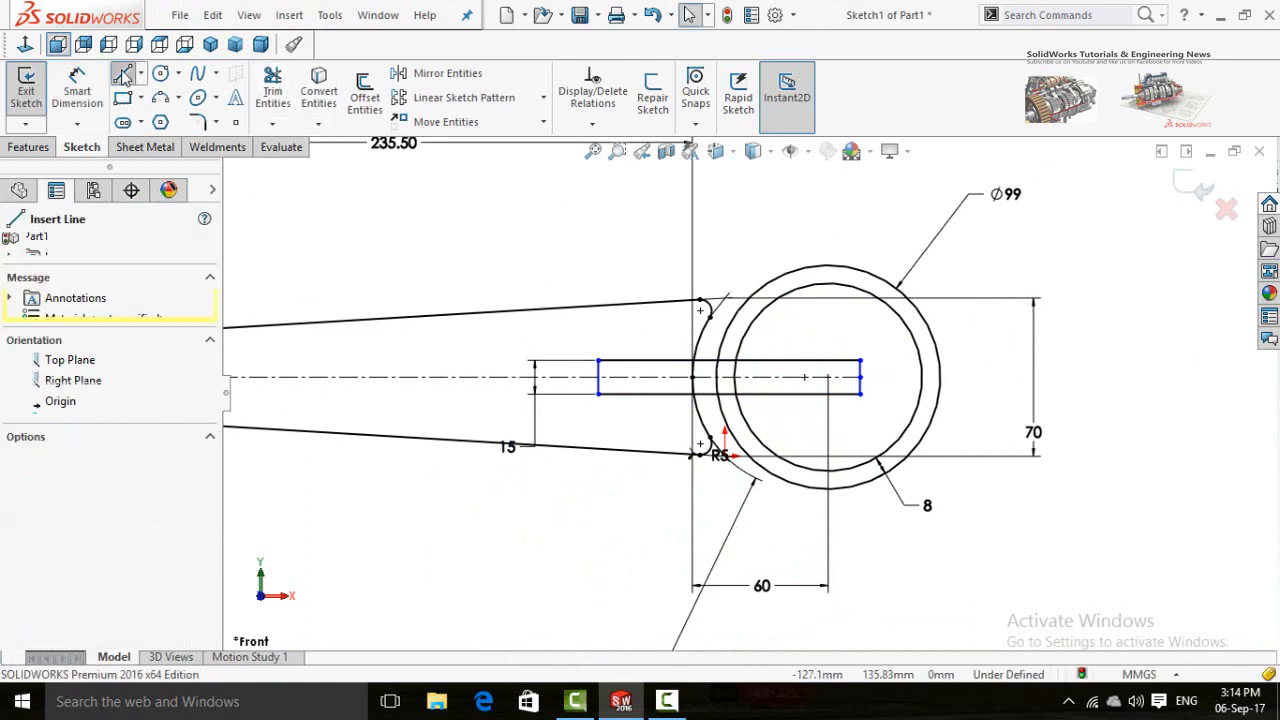
pyautogui.click(745, 326)
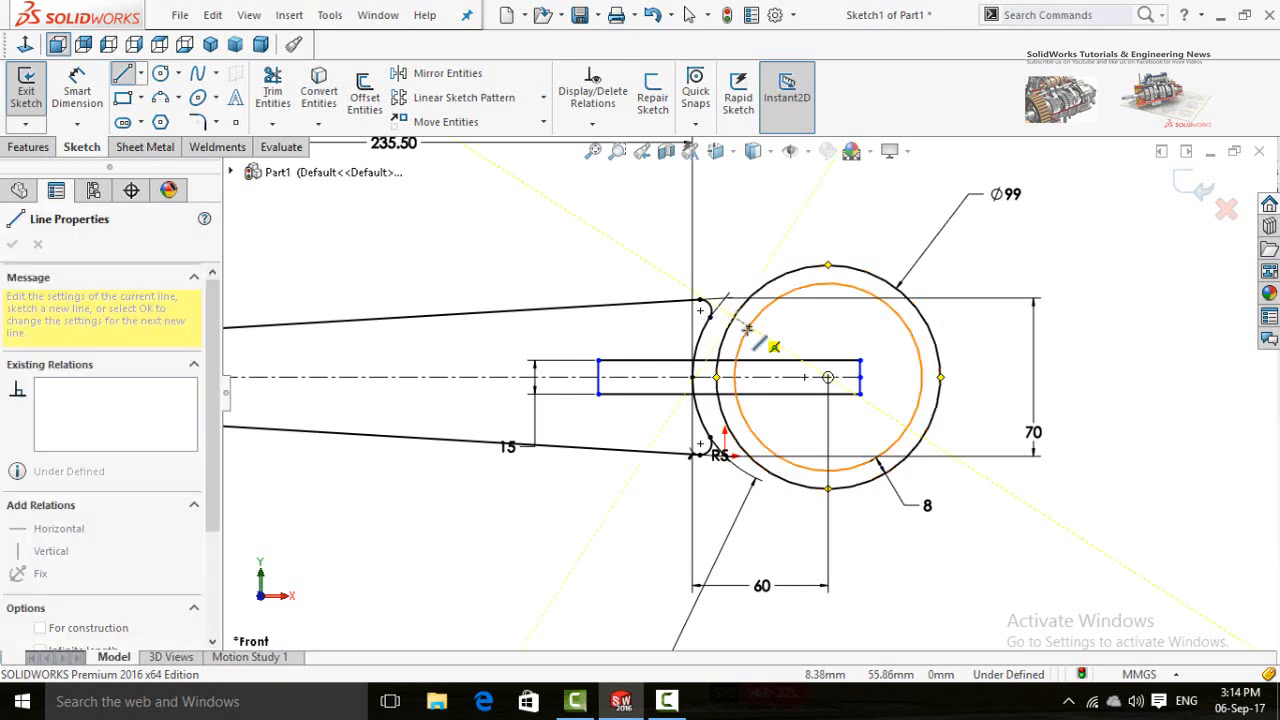
pyautogui.click(750, 328)
pyautogui.press('Escape')
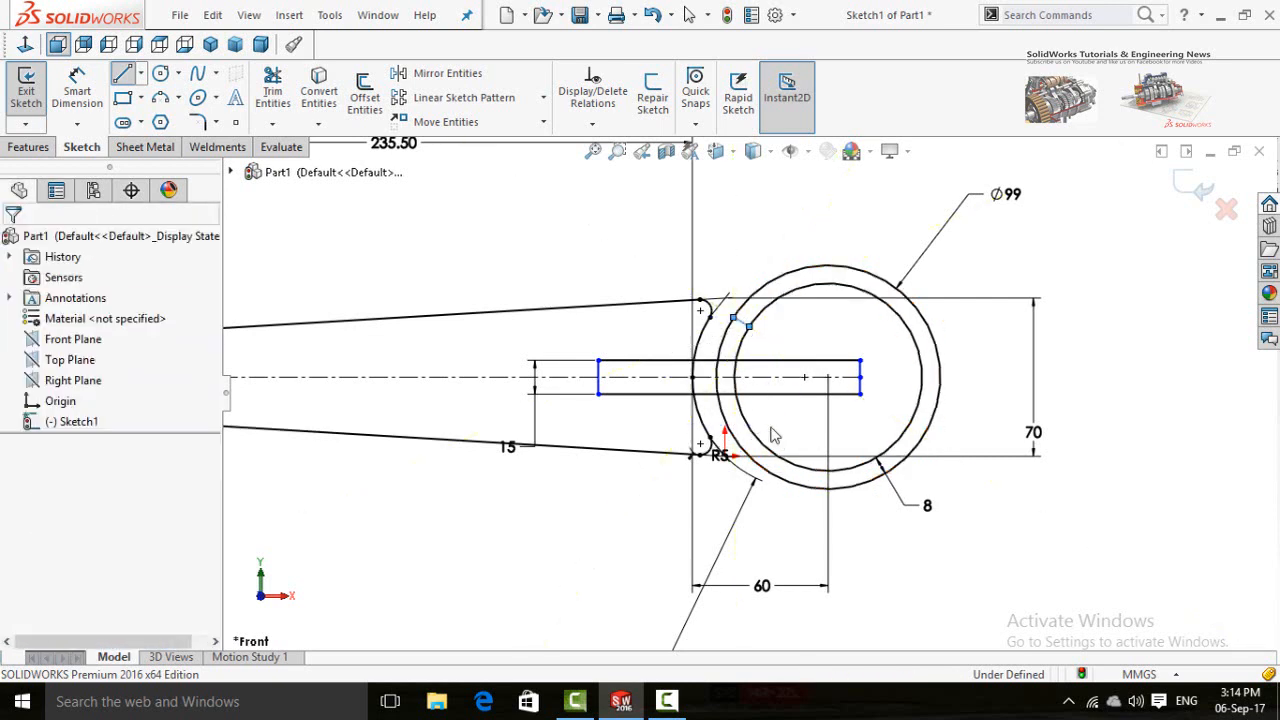
pyautogui.press('l')
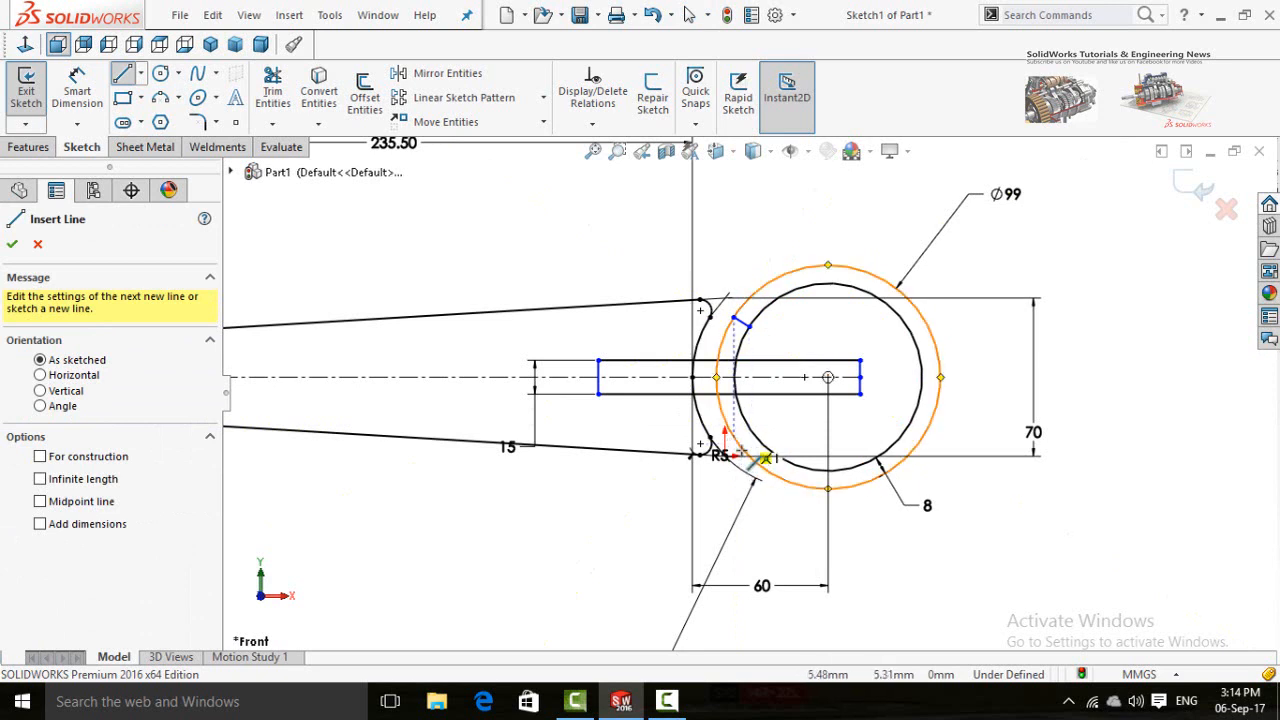
pyautogui.click(765, 457)
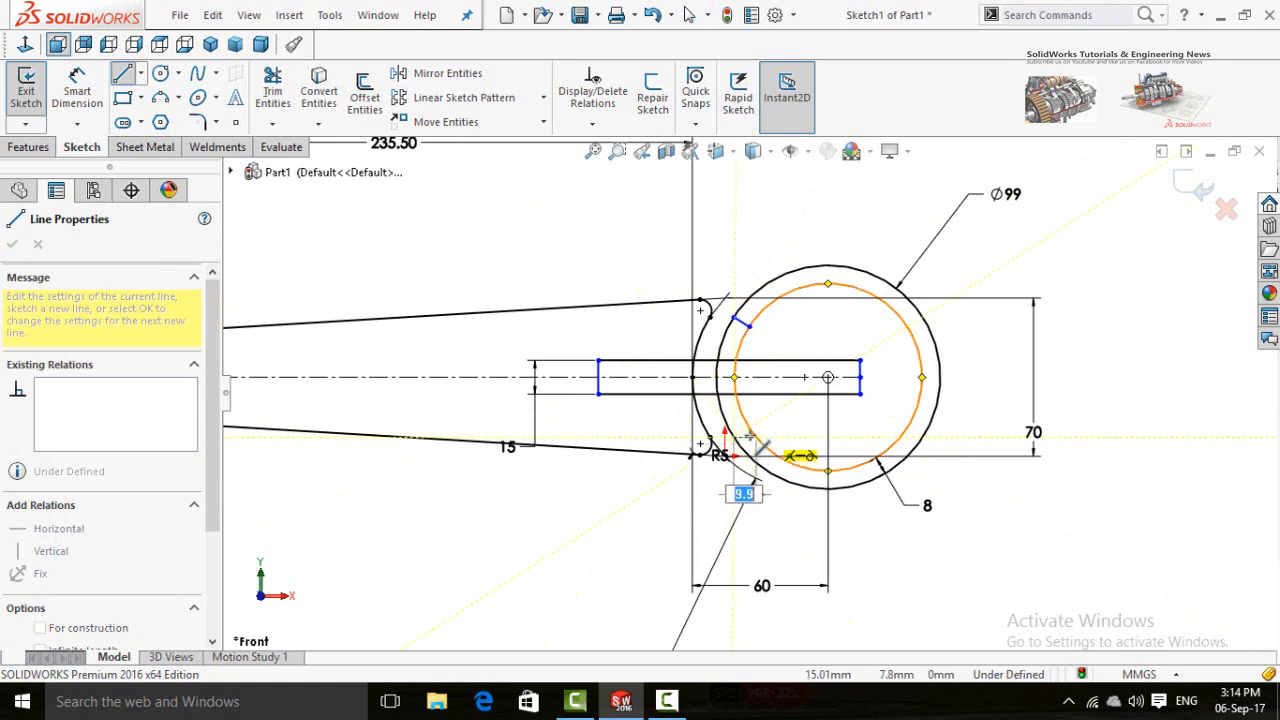
pyautogui.click(750, 437)
pyautogui.press('Escape')
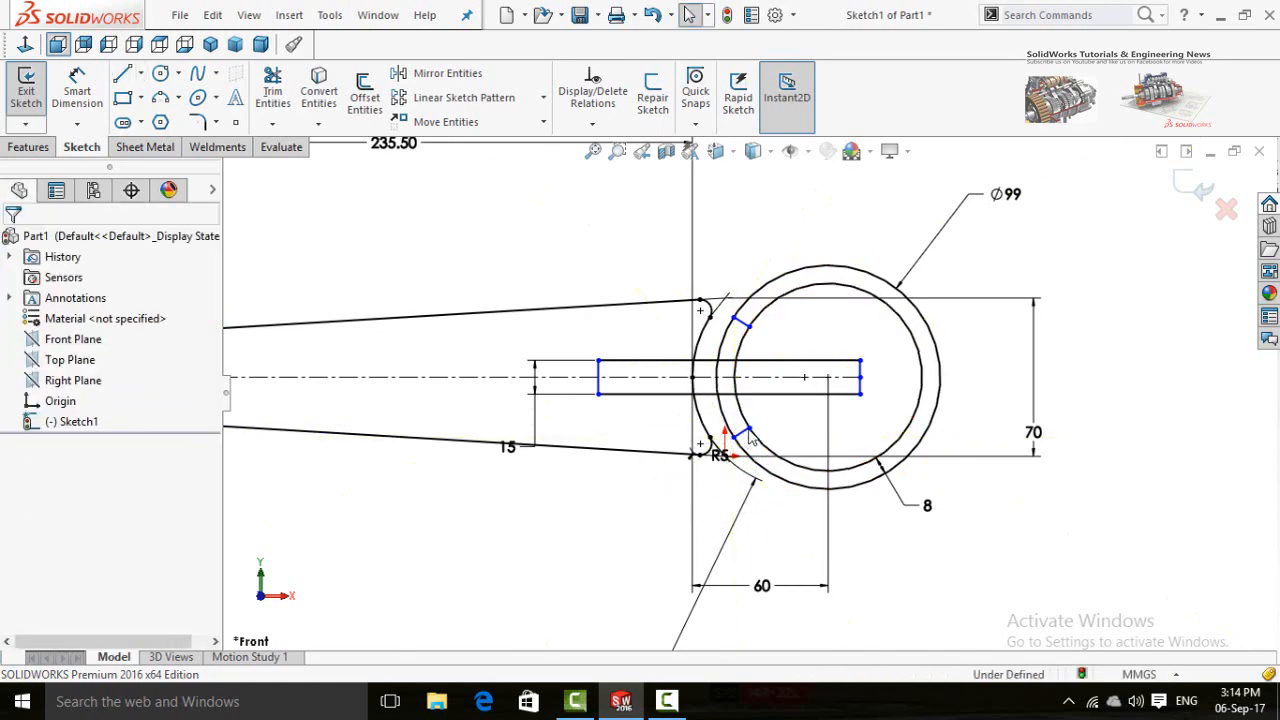
# Step: Add a vertical relation between the two bridging lines' endpoints on the inner circle
pyautogui.click(750, 432)
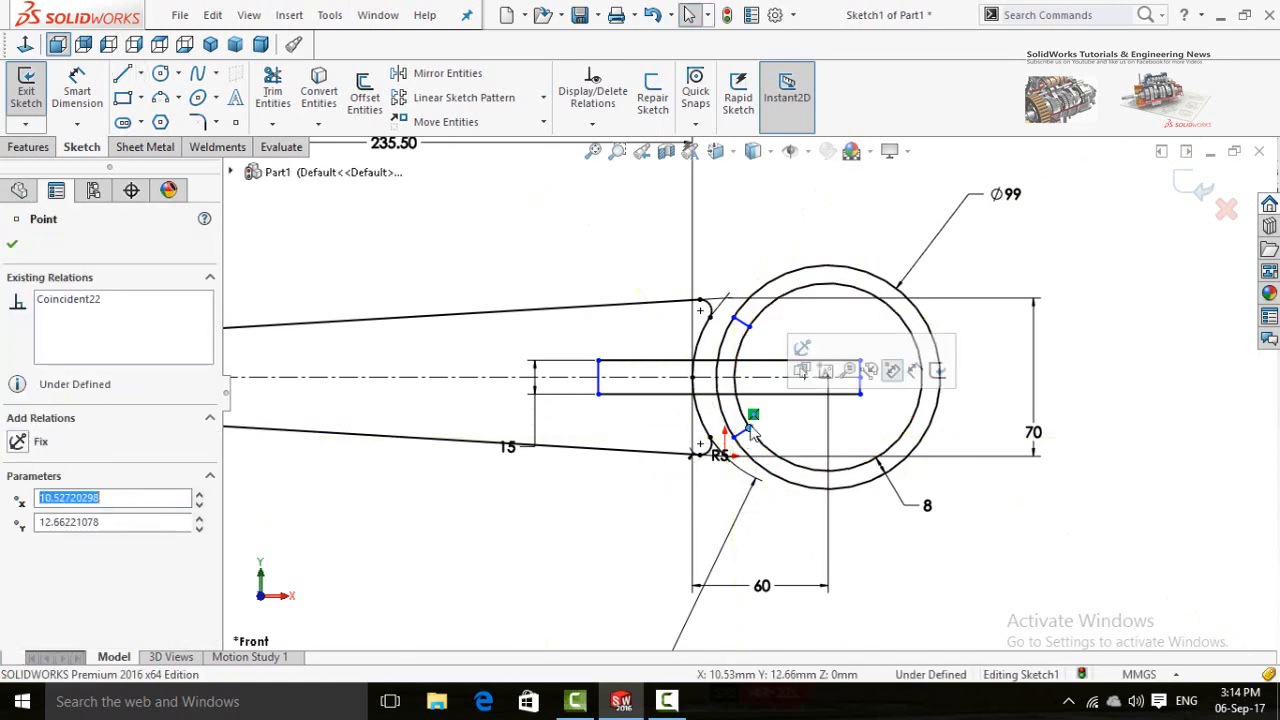
pyautogui.keyDown('ctrl'); pyautogui.click(748, 327); pyautogui.keyUp('ctrl')
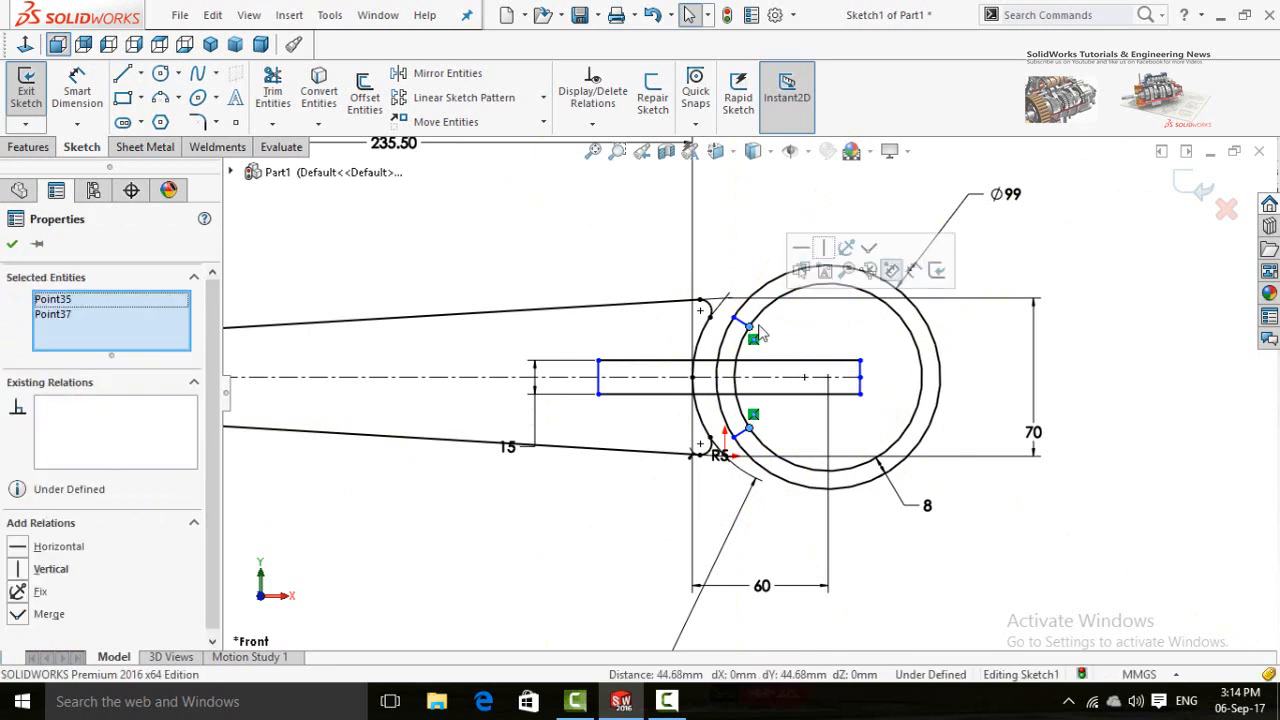
pyautogui.click(822, 262)
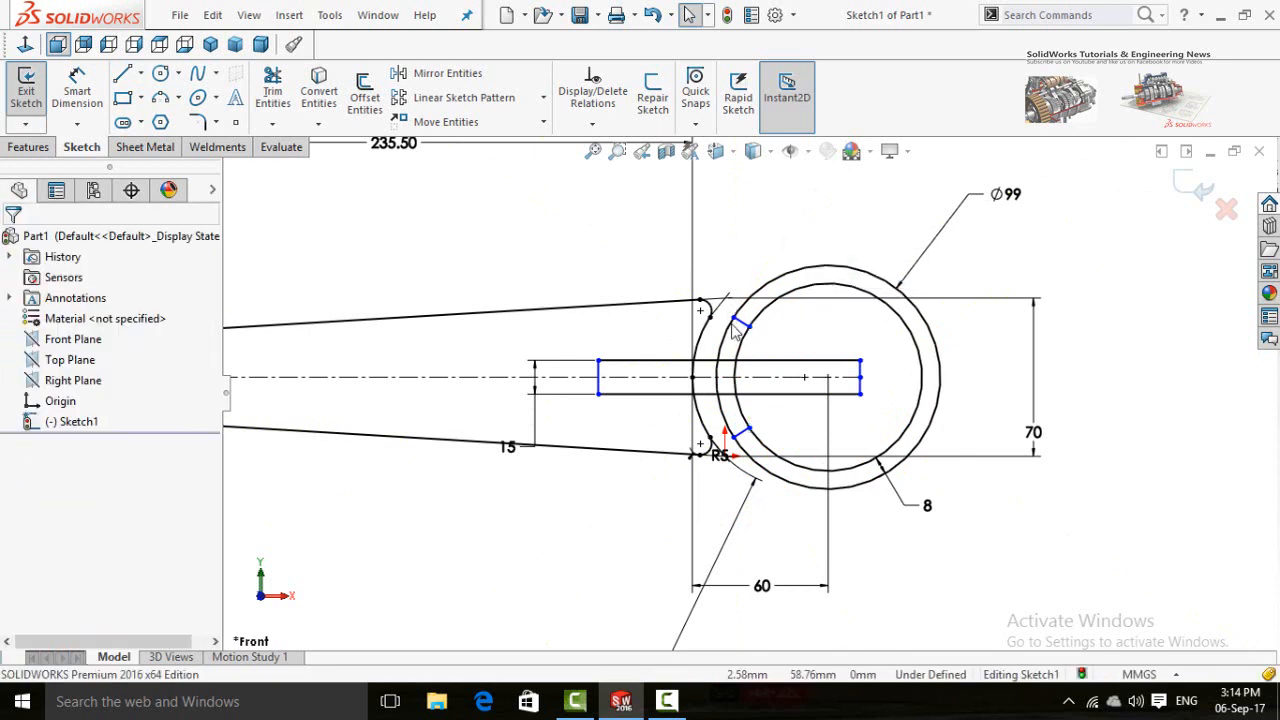
# Step: Add a horizontal relation between the upper bridging line's endpoint on the outer circle and the upper end of the wide end's concave arc
pyautogui.click(735, 322)
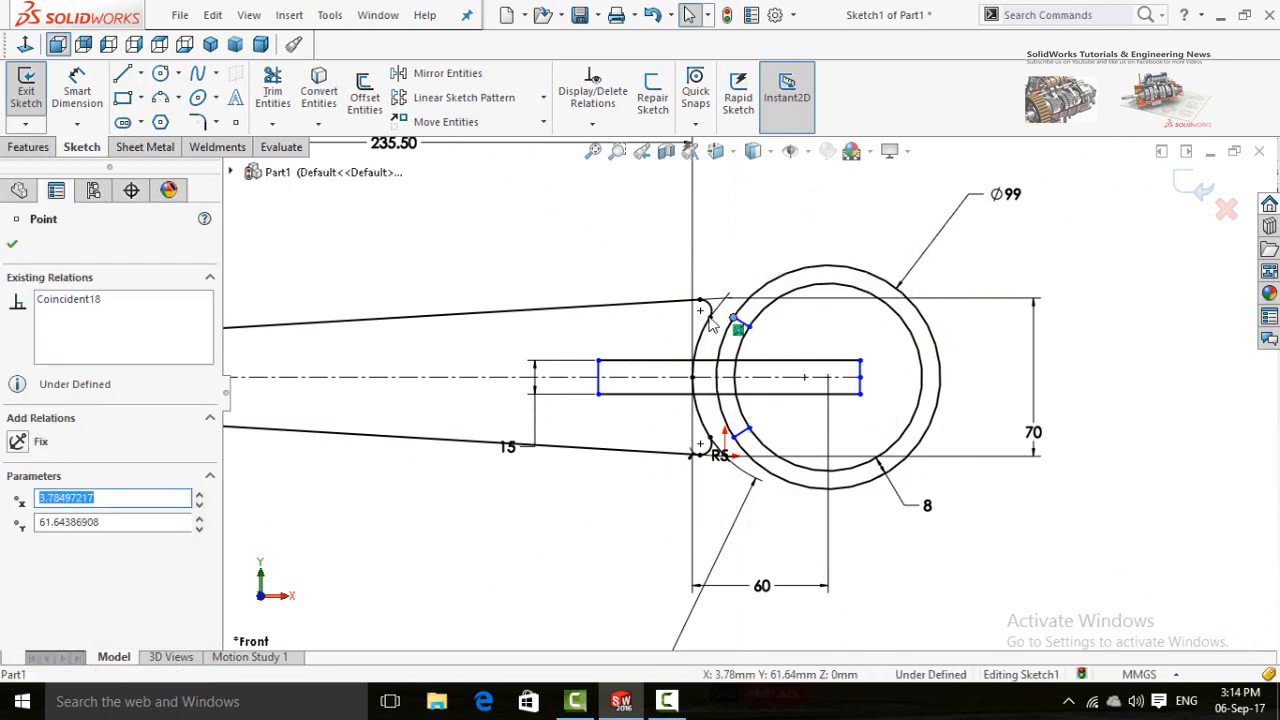
pyautogui.keyDown('ctrl'); pyautogui.click(709, 317); pyautogui.keyUp('ctrl')
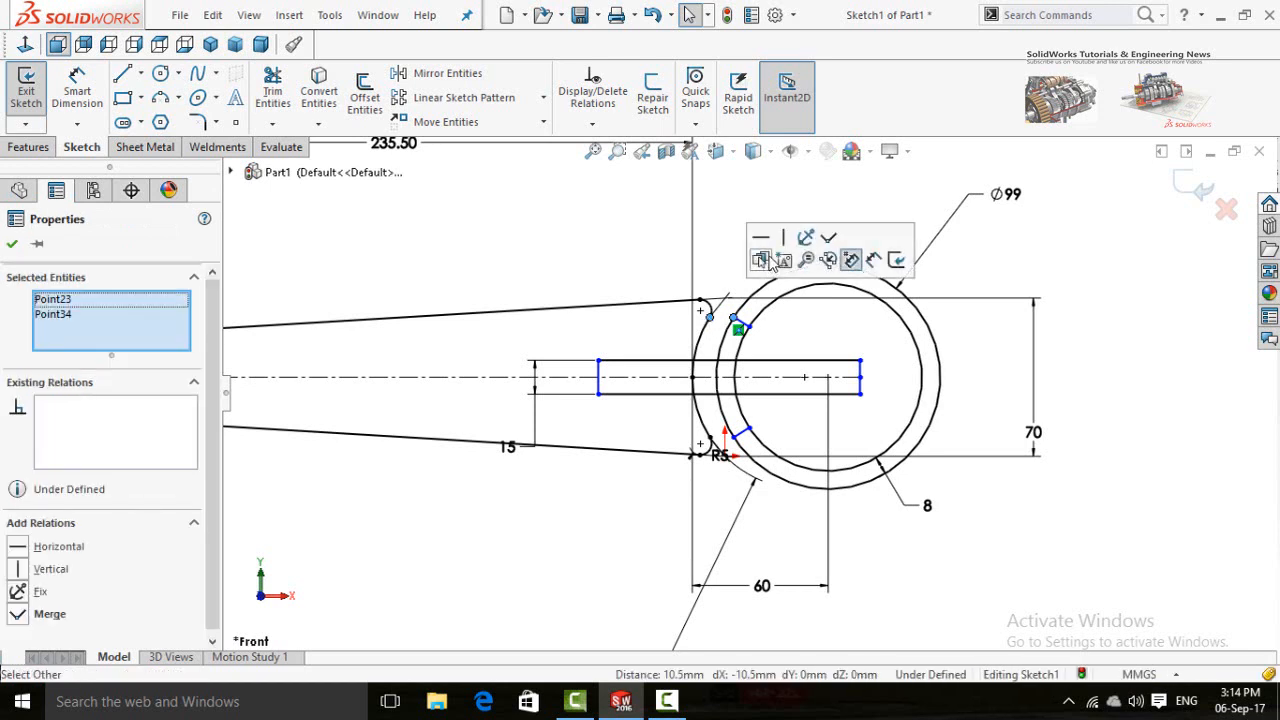
pyautogui.click(762, 240)
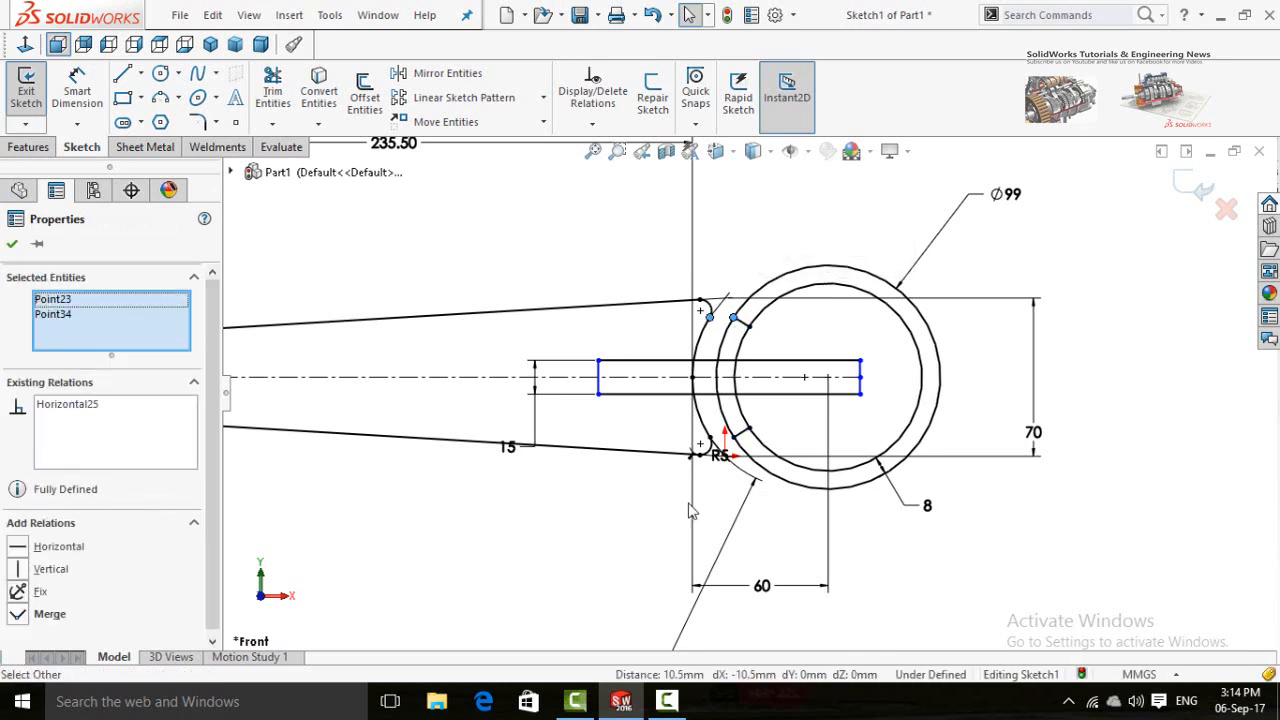
# Step: Add a horizontal relation between the lower bridging line's endpoint on the outer circle and the lower end of the wide end's concave arc
pyautogui.click(738, 445)
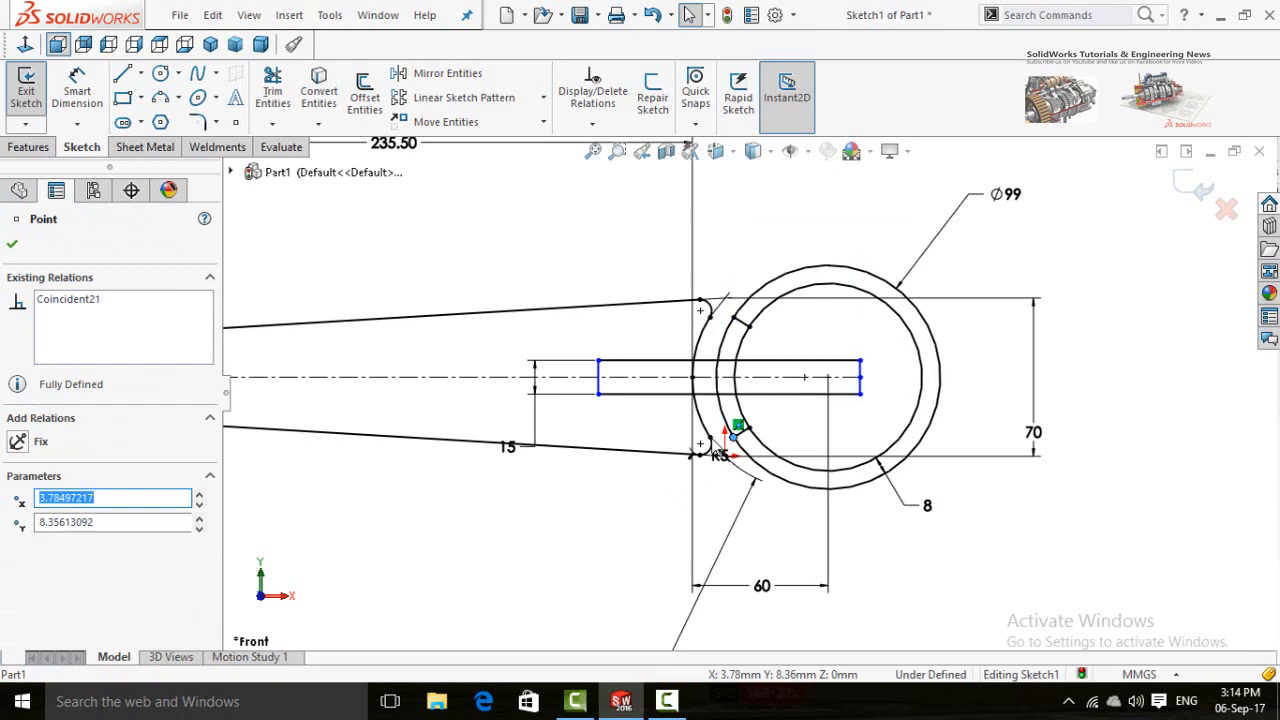
pyautogui.keyDown('ctrl'); pyautogui.click(737, 425); pyautogui.keyUp('ctrl')
pyautogui.click(762, 359)
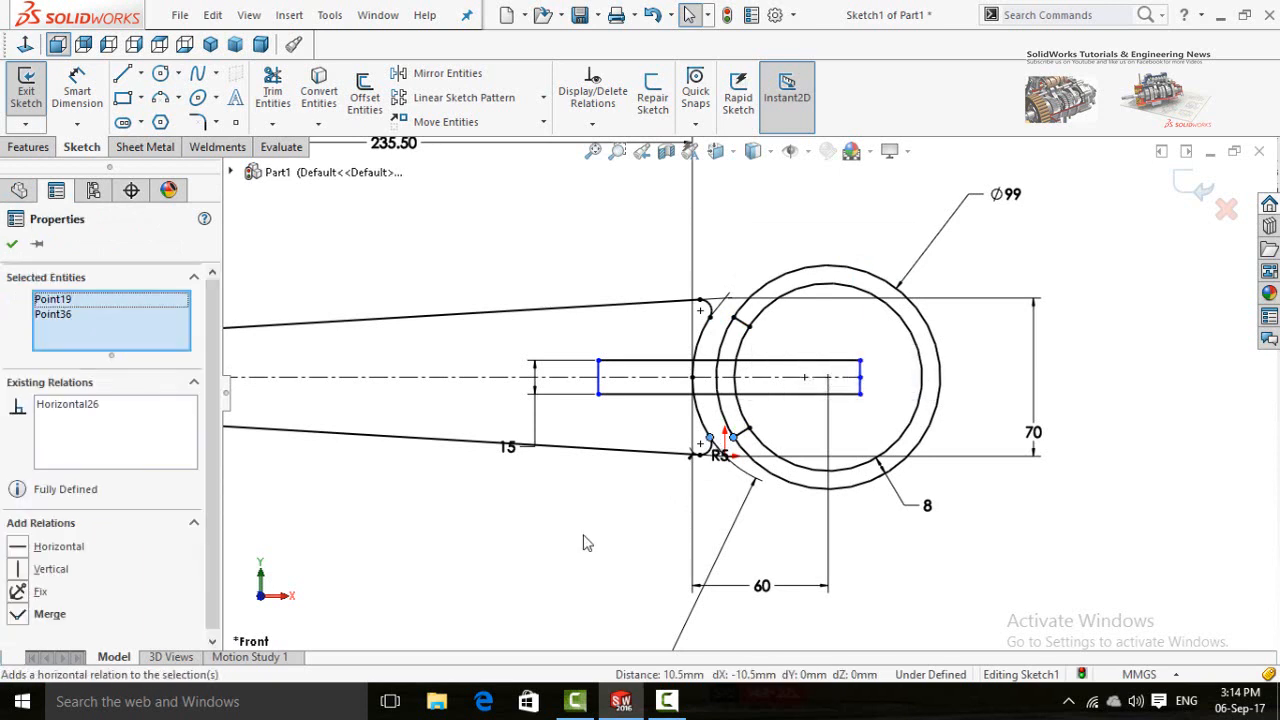
pyautogui.click(595, 536)
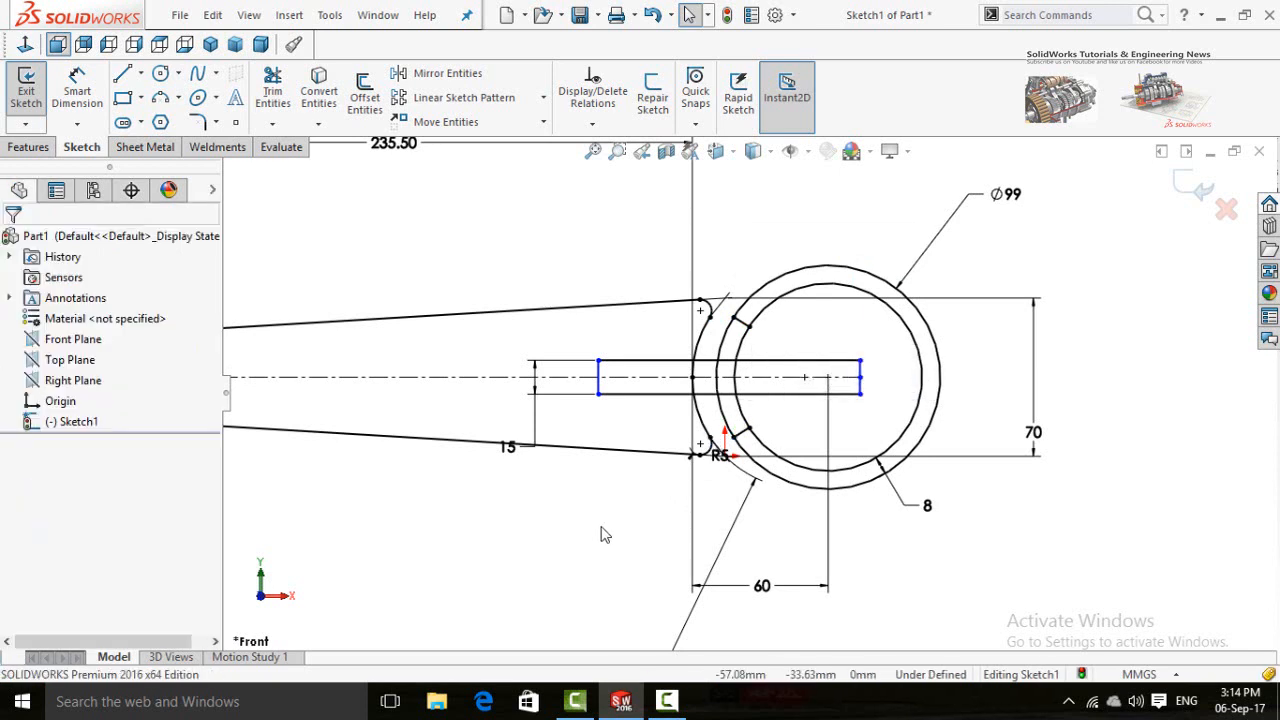
# Step: Trim away both circles outside the bridging lines and the part of the rectangle and centerline lying inside the inner circle
pyautogui.click(271, 90)
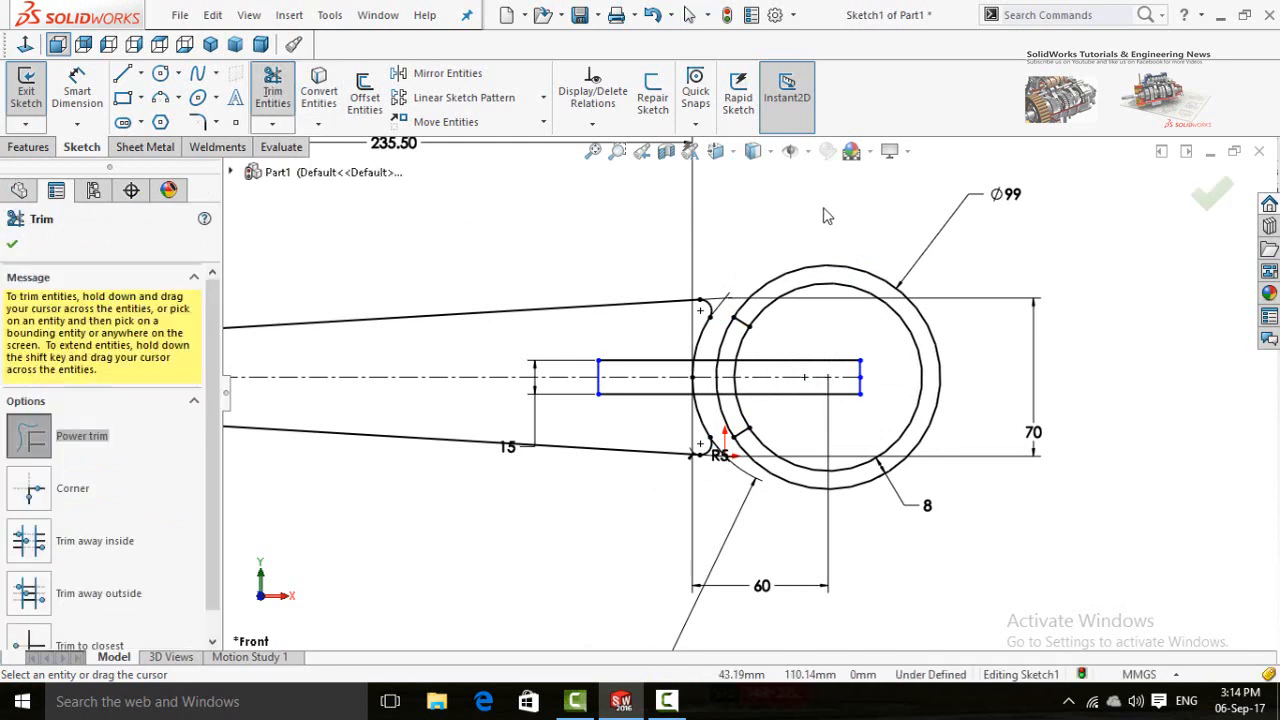
pyautogui.moveTo(828, 215); pyautogui.dragTo(834, 302)
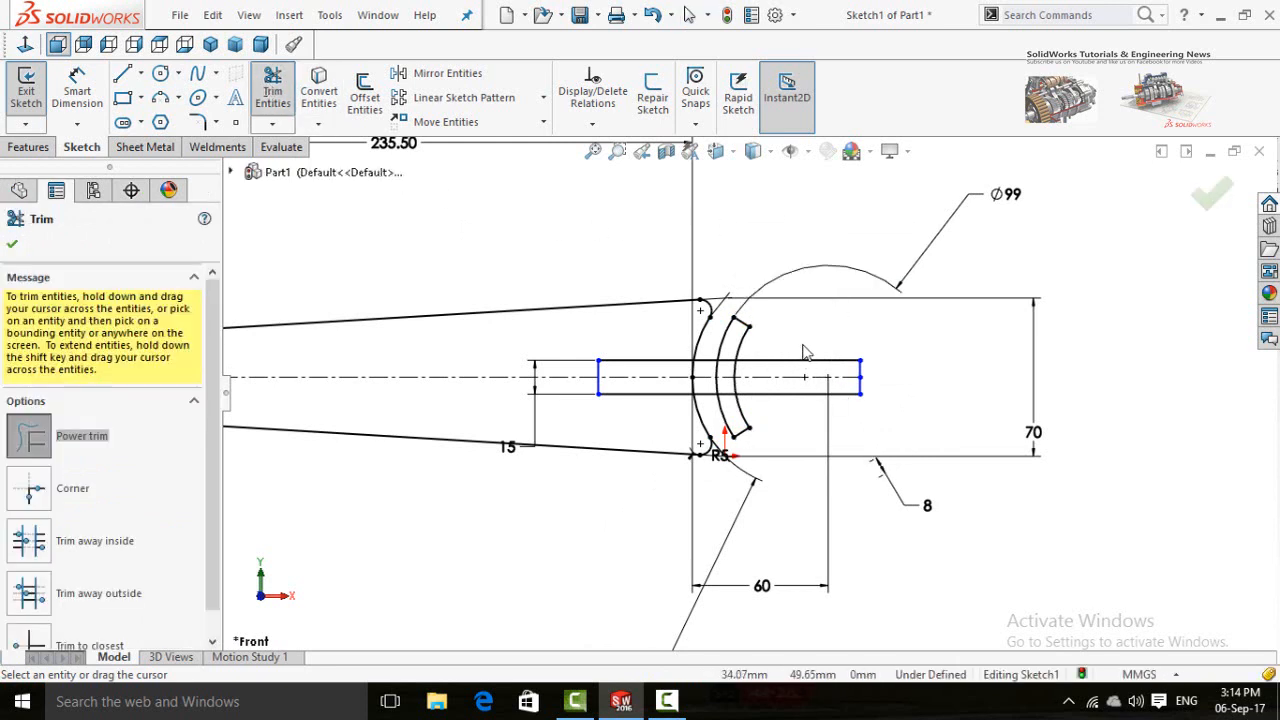
pyautogui.moveTo(805, 352); pyautogui.dragTo(810, 410)
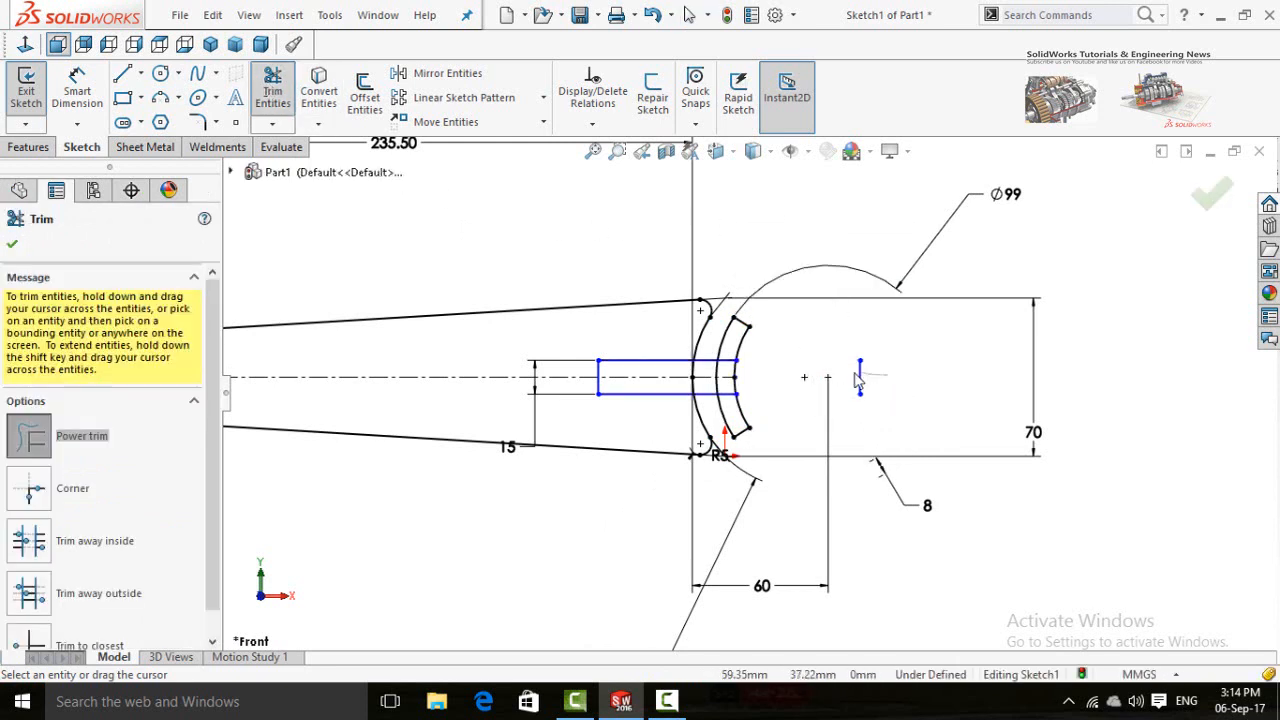
# Step: Trim the outer circle's arc and the wide end's concave arc where they cross the rectangle, opening the connecting neck
pyautogui.scroll(-2, 772, 377)
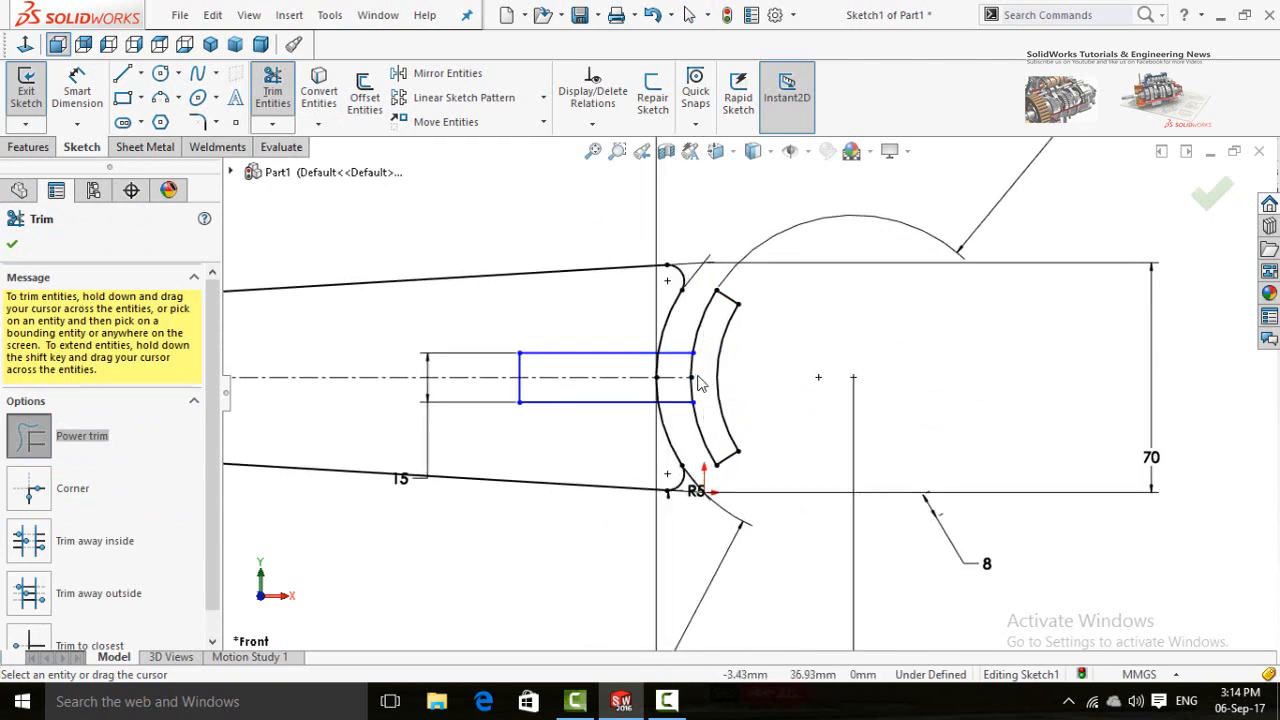
pyautogui.moveTo(693, 369); pyautogui.dragTo(695, 384)
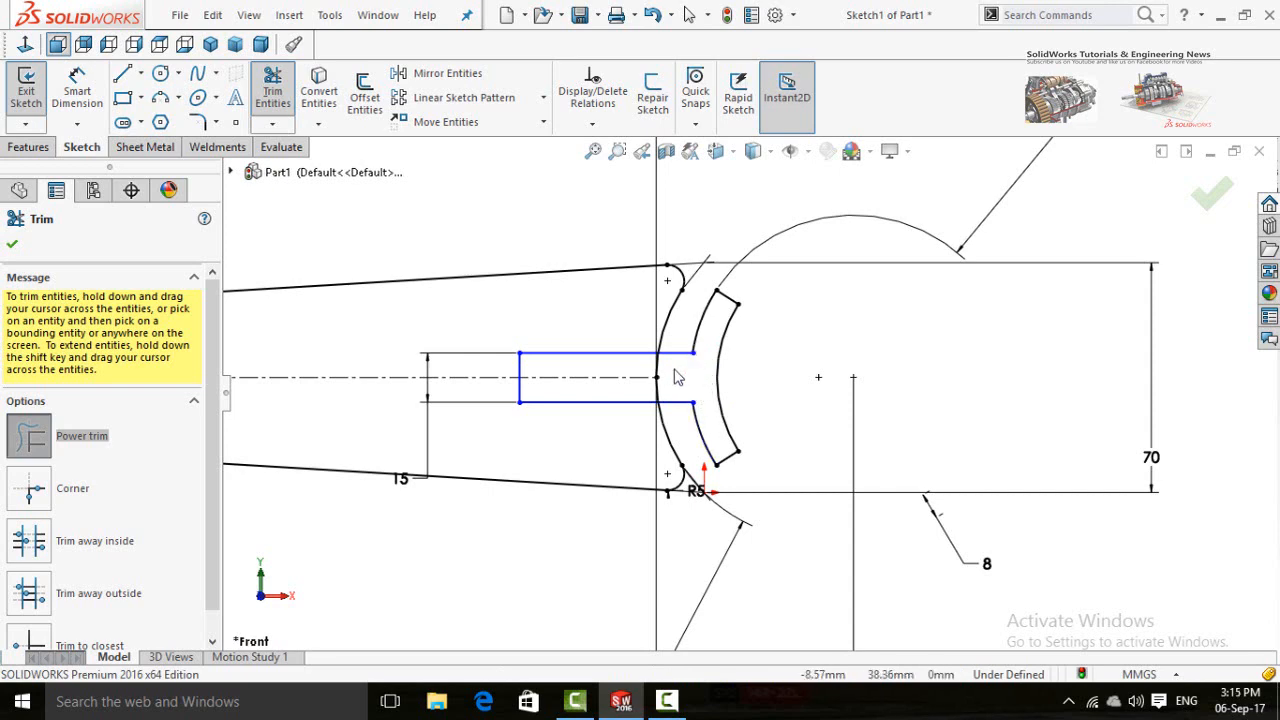
pyautogui.moveTo(660, 375); pyautogui.dragTo(671, 394)
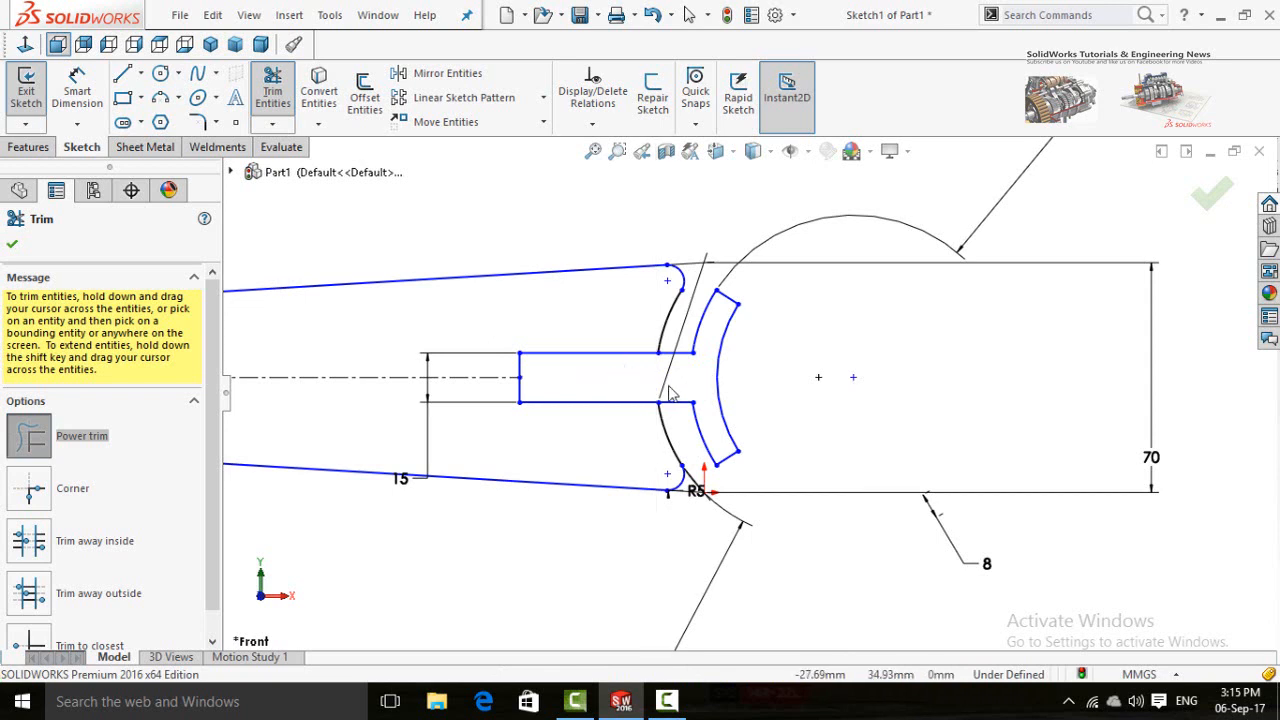
# Step: Trim the rectangle's remaining lines and the centerline inside the tapered profile, leaving one closed outline, and finish trimming
pyautogui.scroll(2, 718, 404)
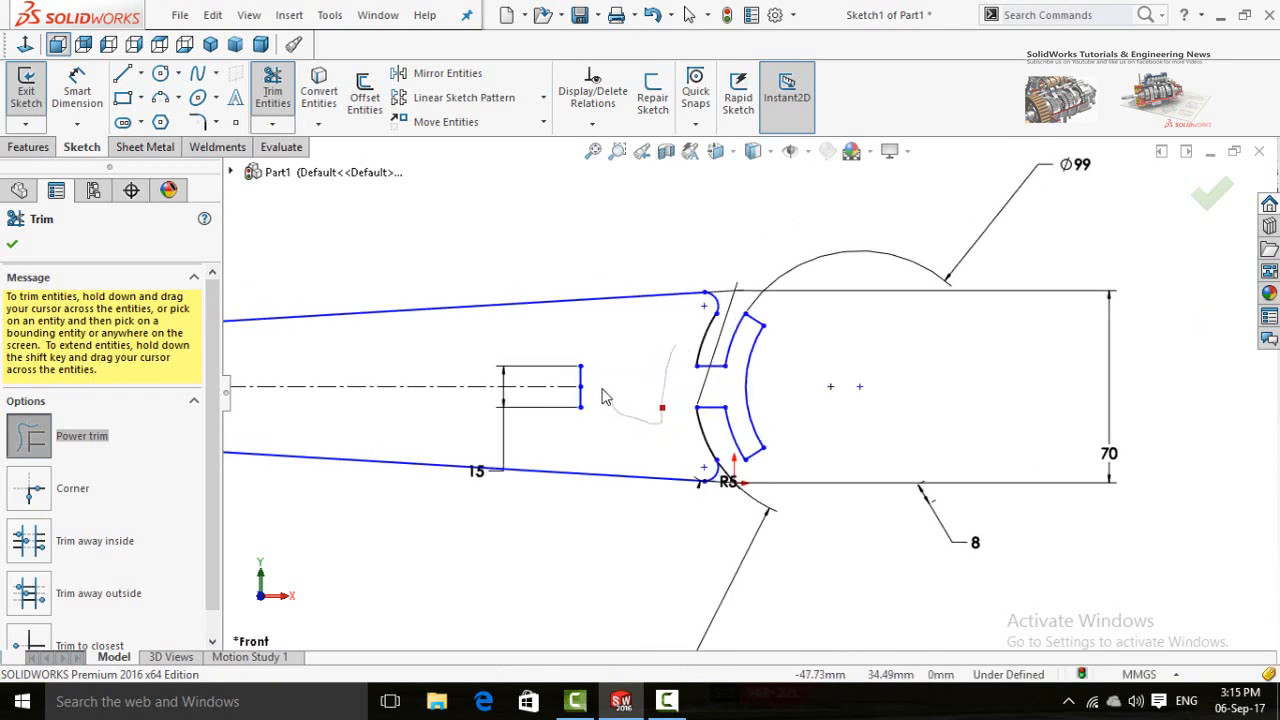
pyautogui.moveTo(575, 401); pyautogui.dragTo(590, 388)
pyautogui.scroll(3, 637, 410)
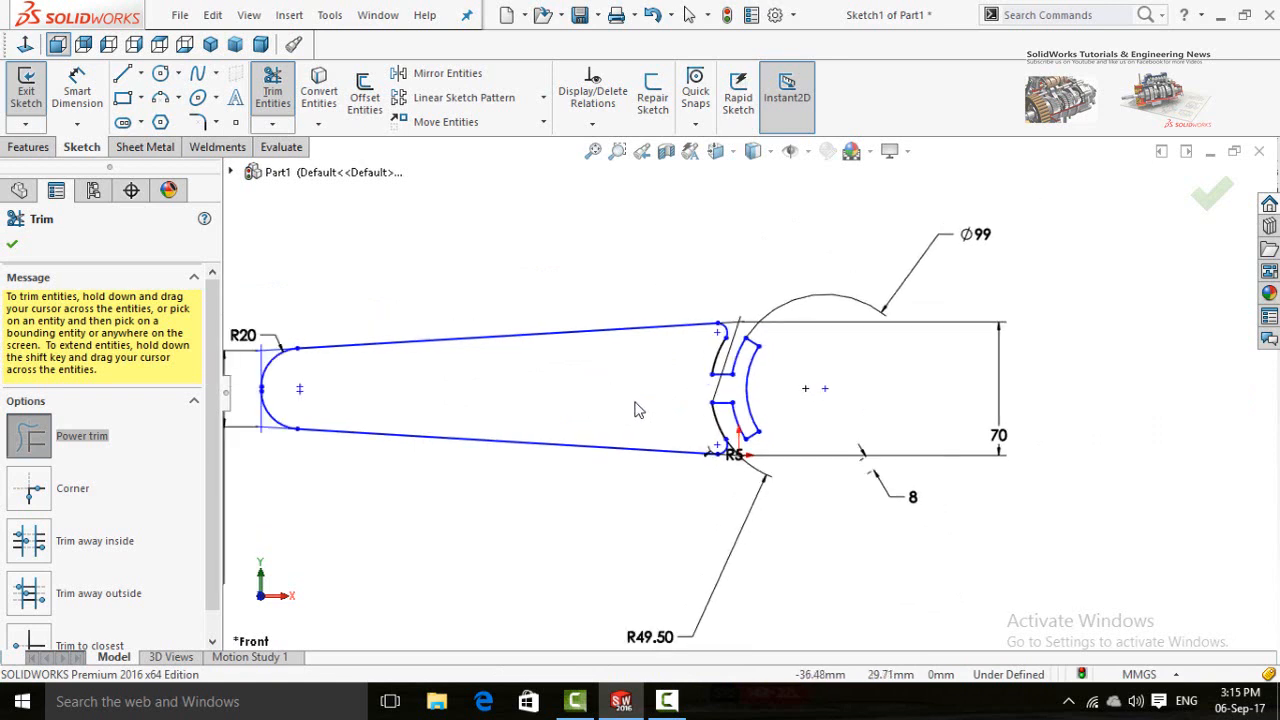
pyautogui.click(12, 246)
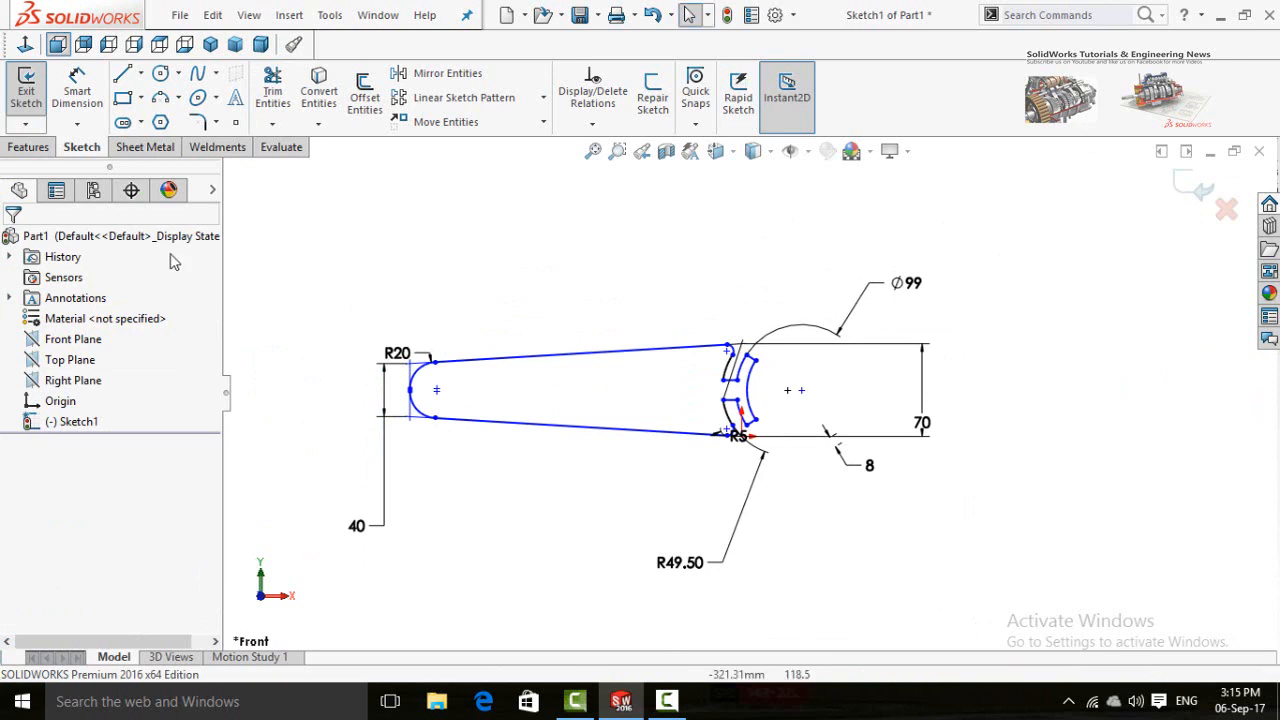
# Step: Create a sheet metal Base Flange from the trimmed profile with a thickness of 0.6 mm
pyautogui.click(140, 149)
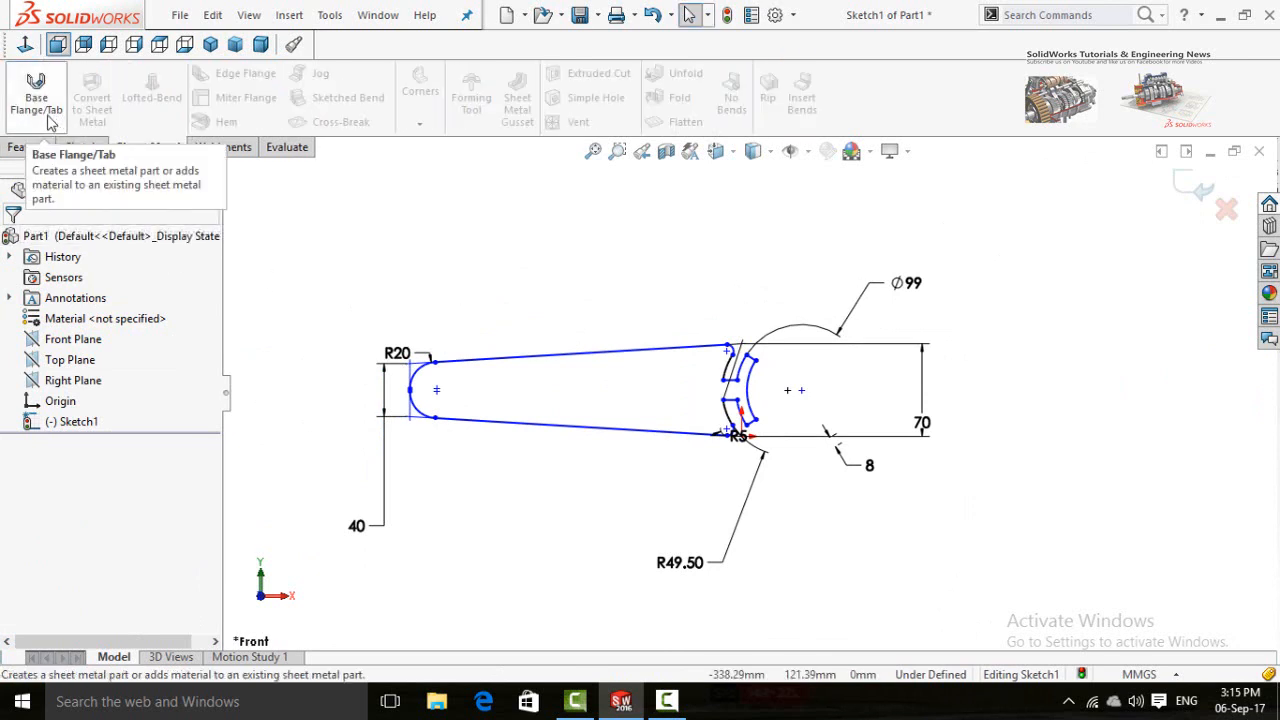
pyautogui.click(36, 95)
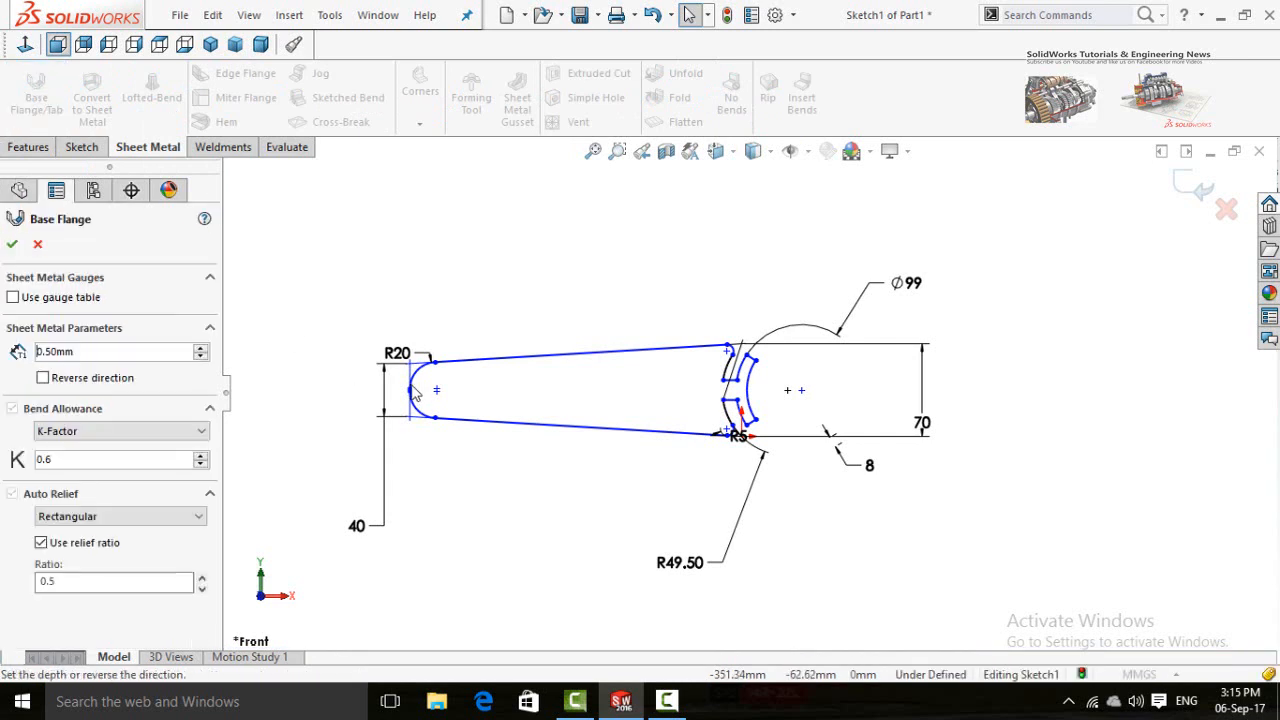
pyautogui.click(114, 352)
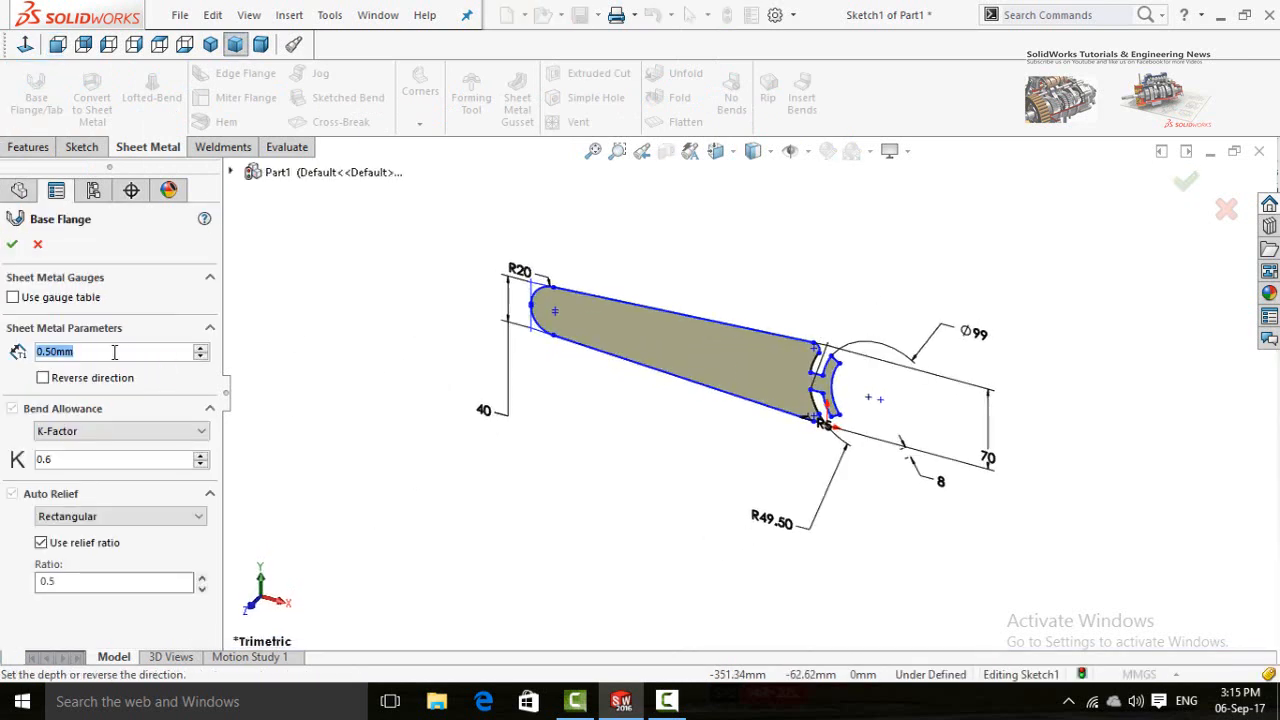
pyautogui.write('0.6')
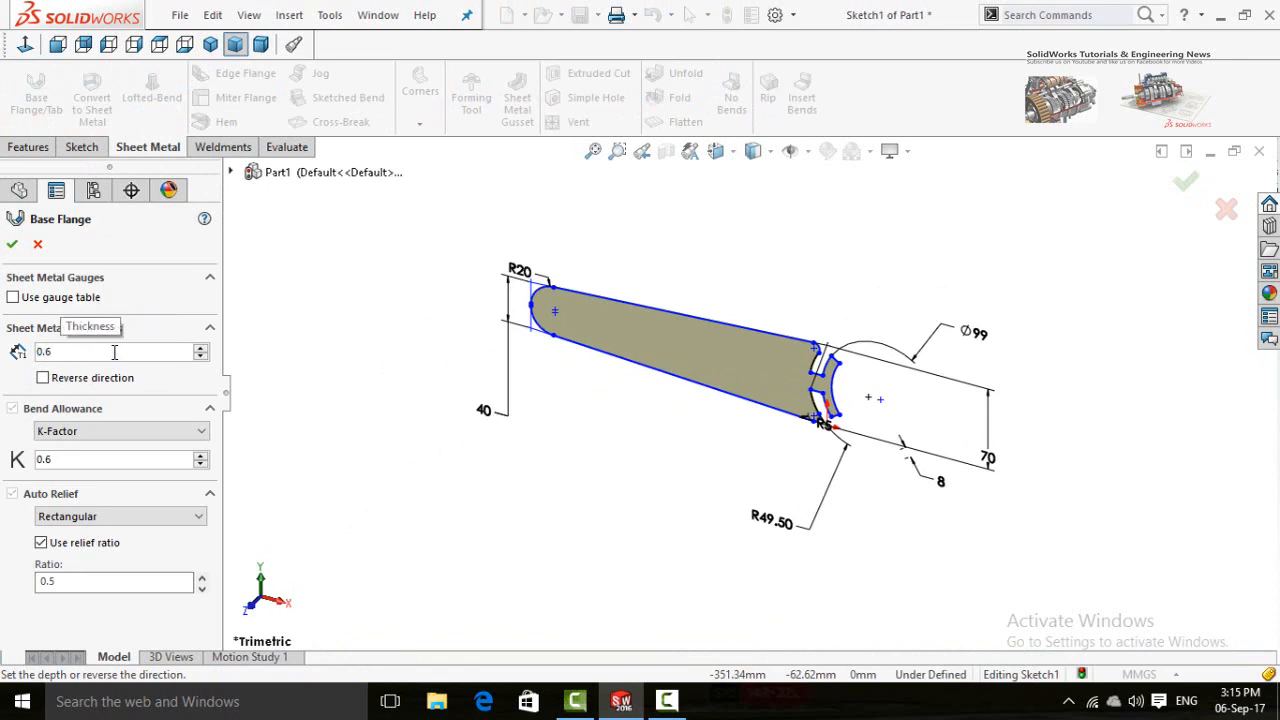
pyautogui.click(329, 375)
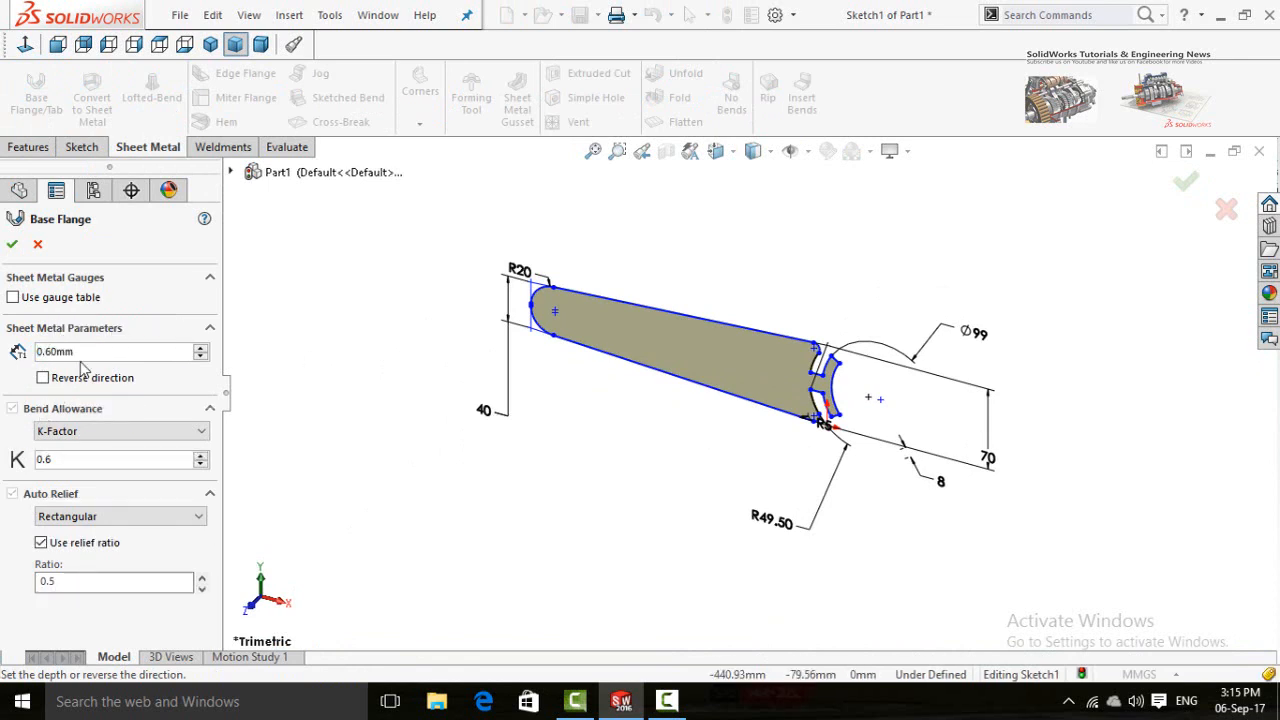
pyautogui.click(12, 244)
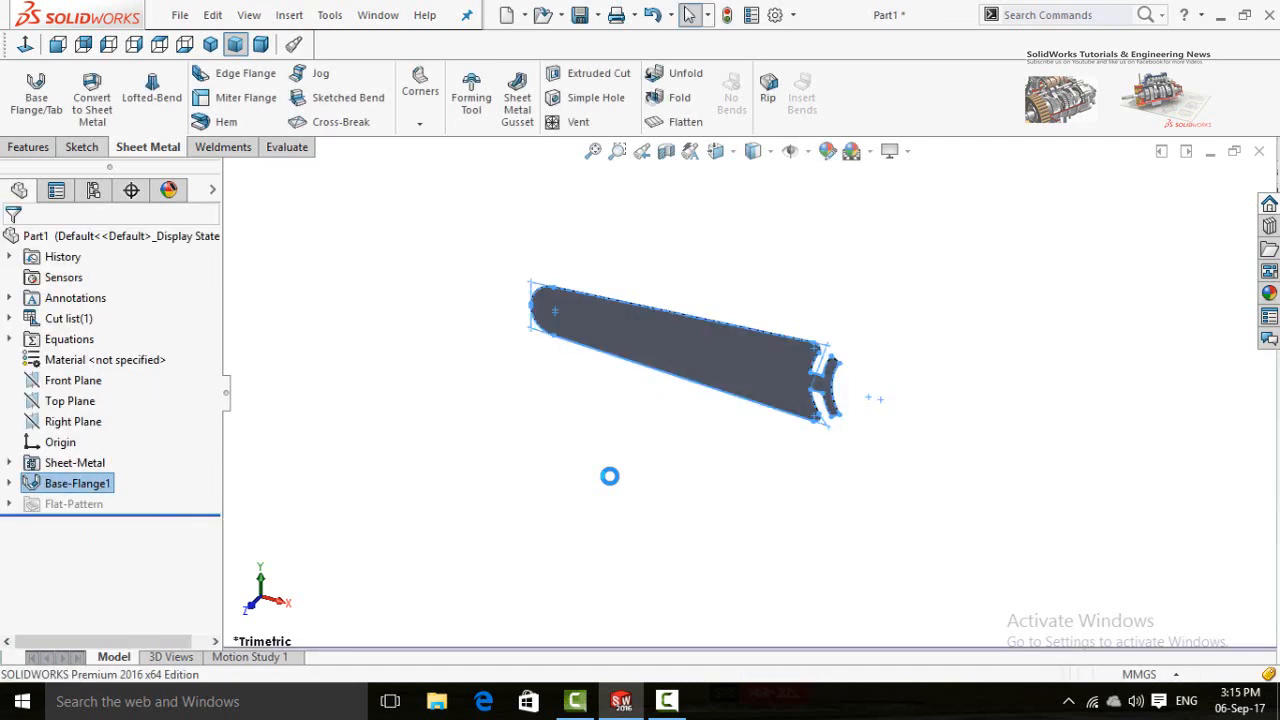
# Step: Start a new sketch on the base flange's large flat face and orient the view normal to it
pyautogui.moveTo(709, 489); pyautogui.dragTo(632, 459, button='middle')
pyautogui.moveTo(591, 387); pyautogui.dragTo(583, 413, button='middle')
pyautogui.moveTo(687, 500); pyautogui.dragTo(683, 514, button='middle')
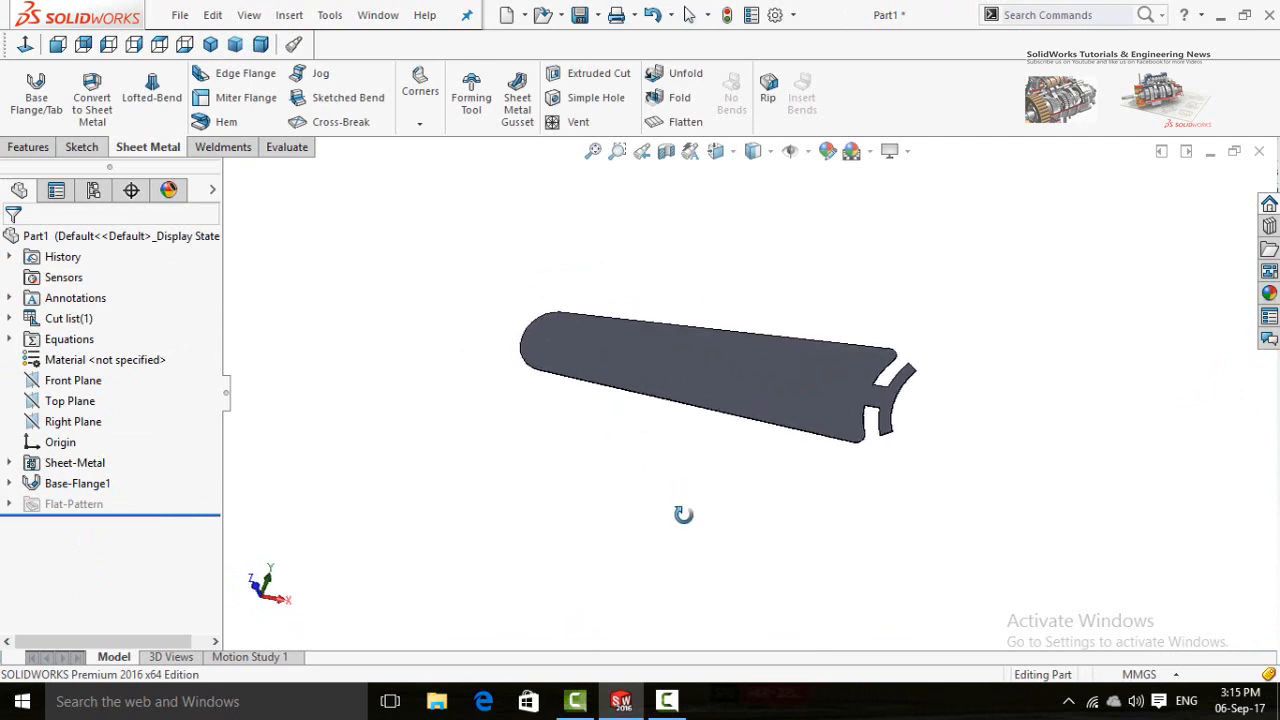
pyautogui.click(678, 377)
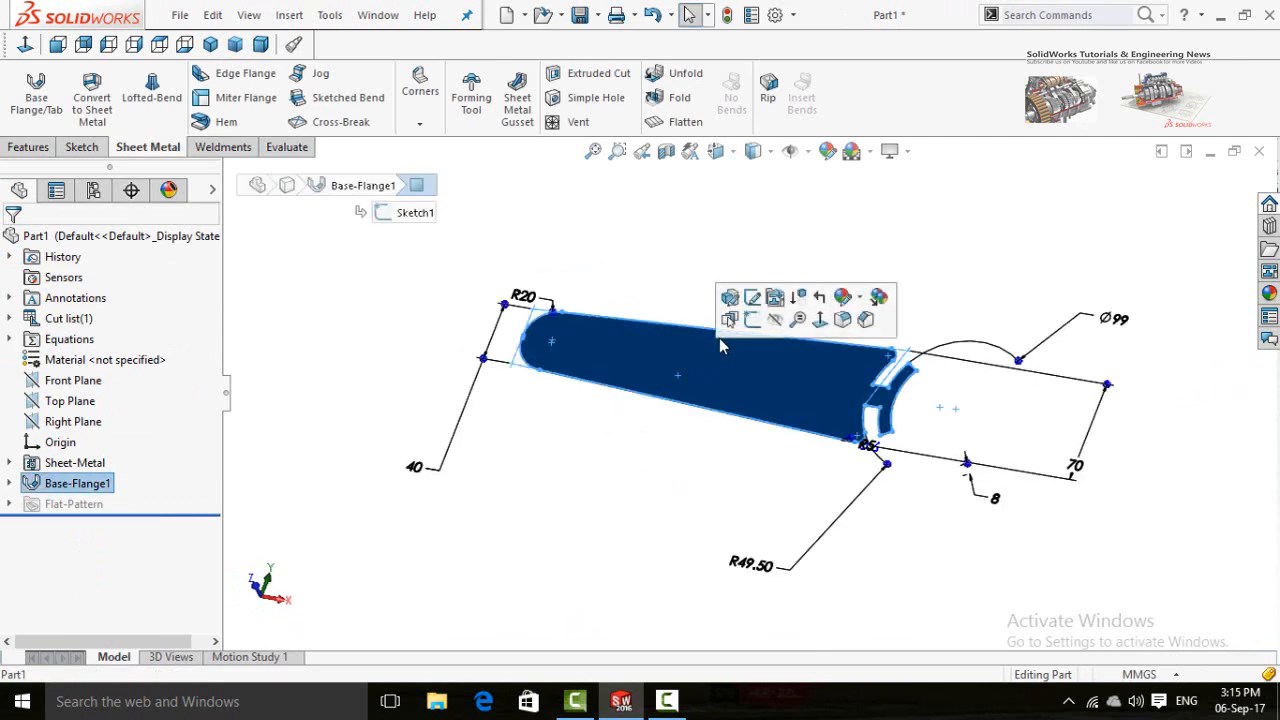
pyautogui.click(752, 320)
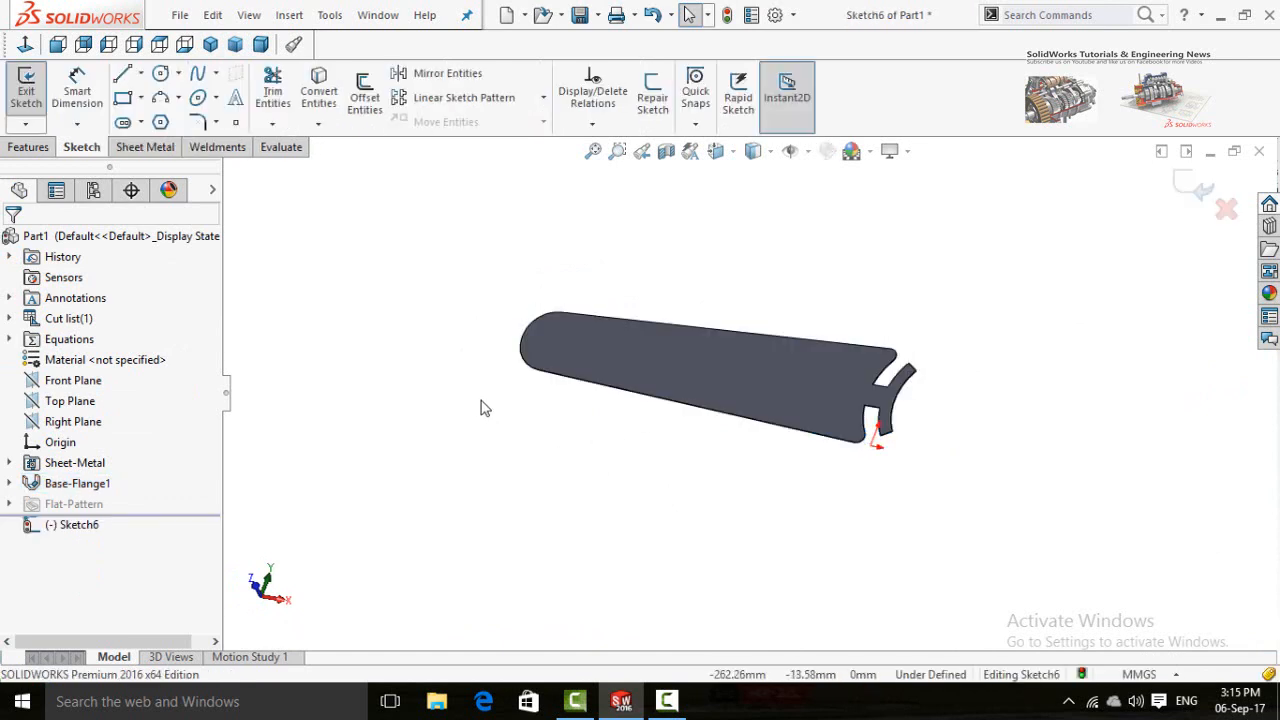
pyautogui.click(25, 44)
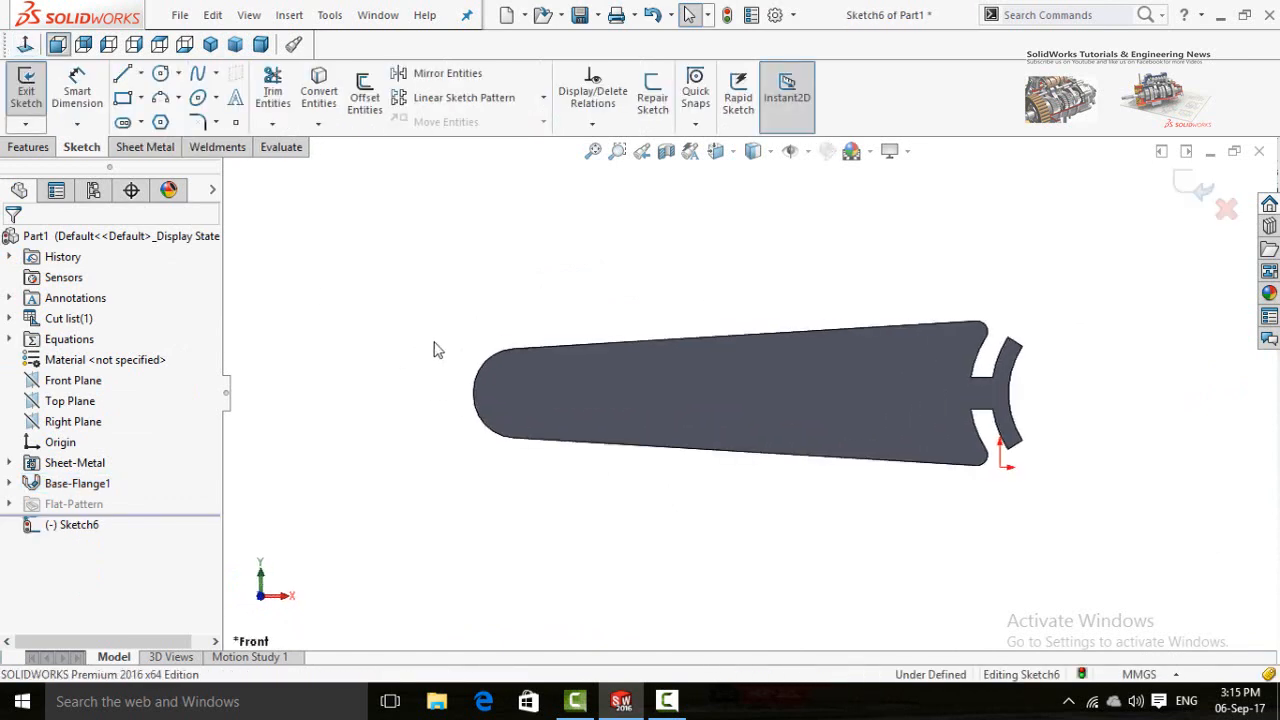
# Step: Sketch a lengthwise line about 261 mm long from beyond the rounded narrow end to the lower slot beside the neck
pyautogui.click(122, 73)
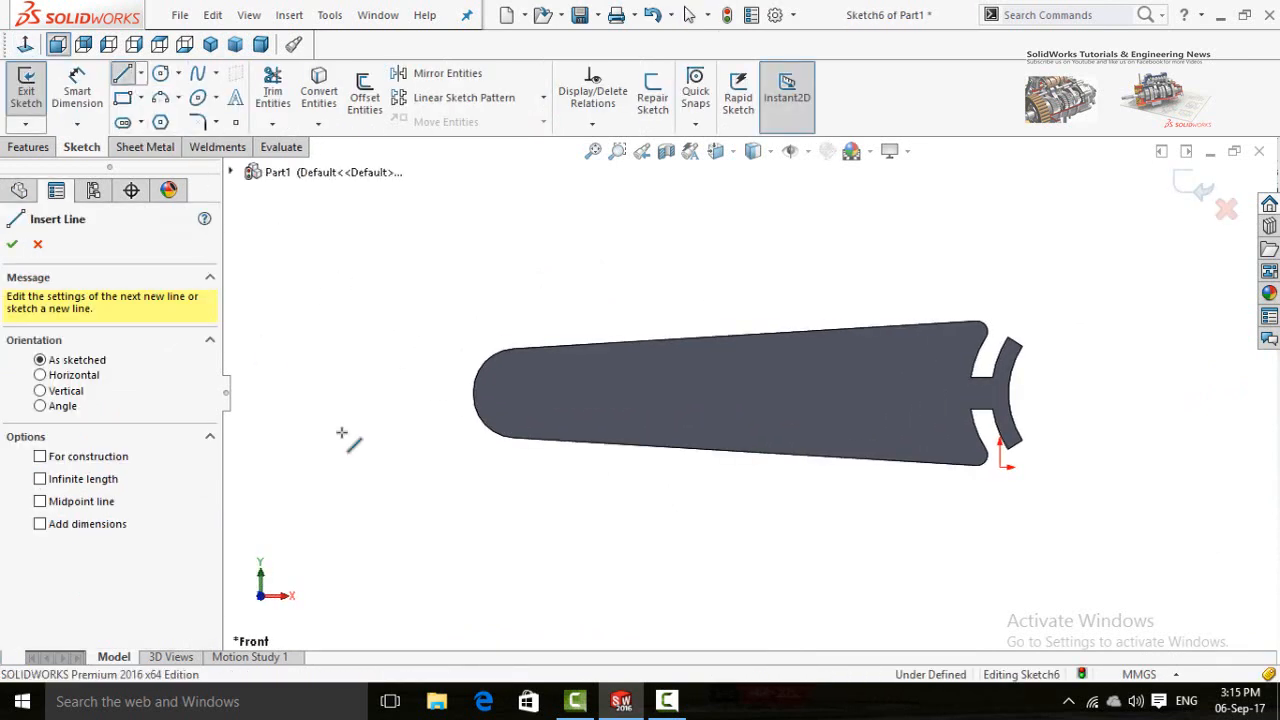
pyautogui.click(415, 398)
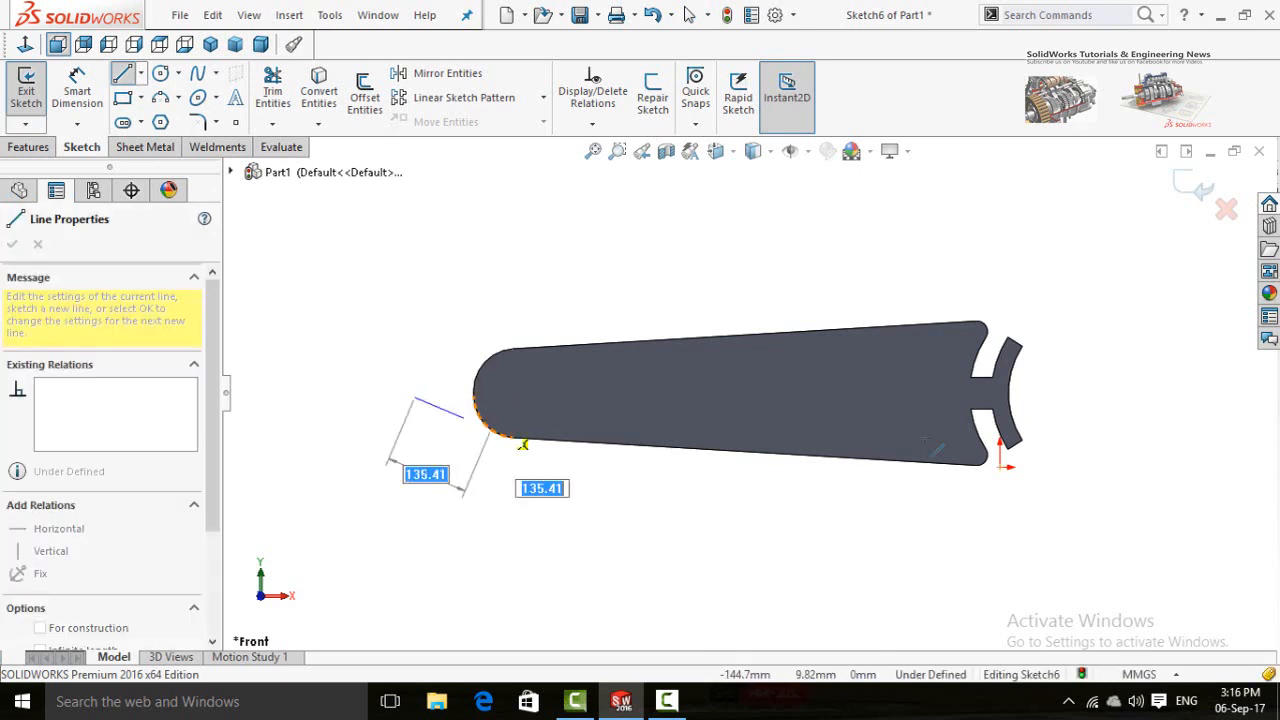
pyautogui.scroll(-2, 1000, 415)
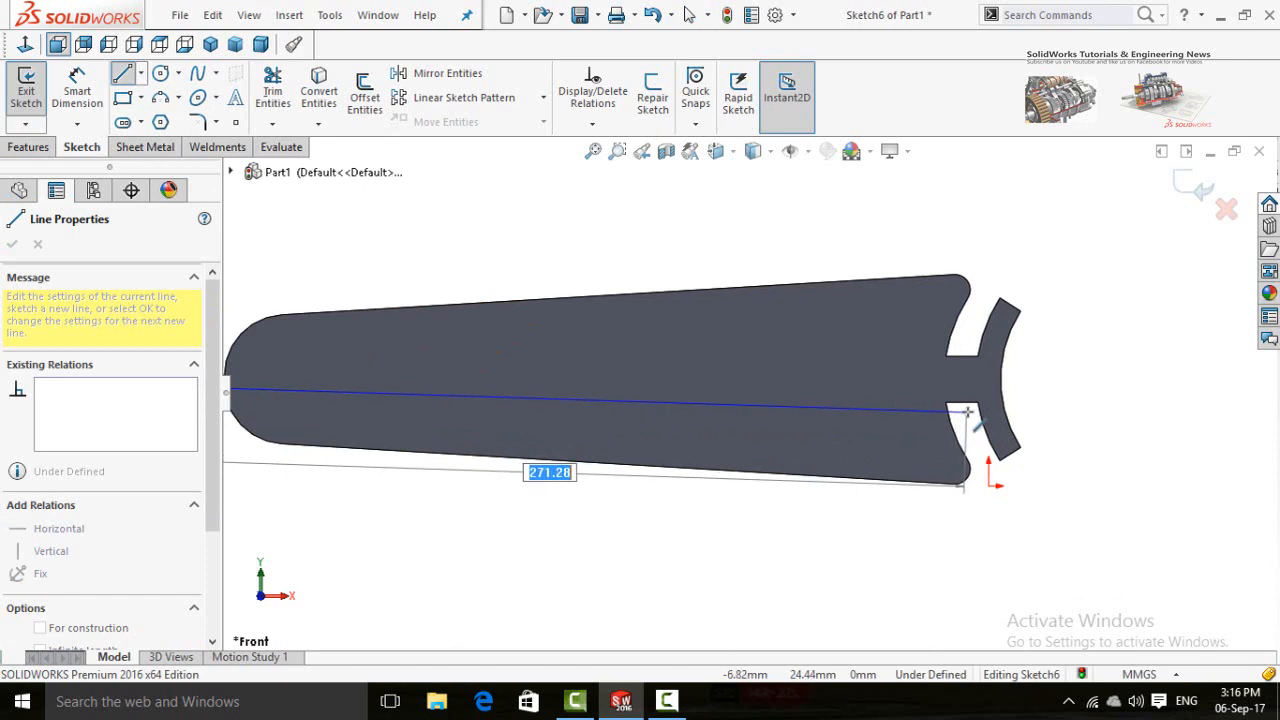
pyautogui.click(965, 408)
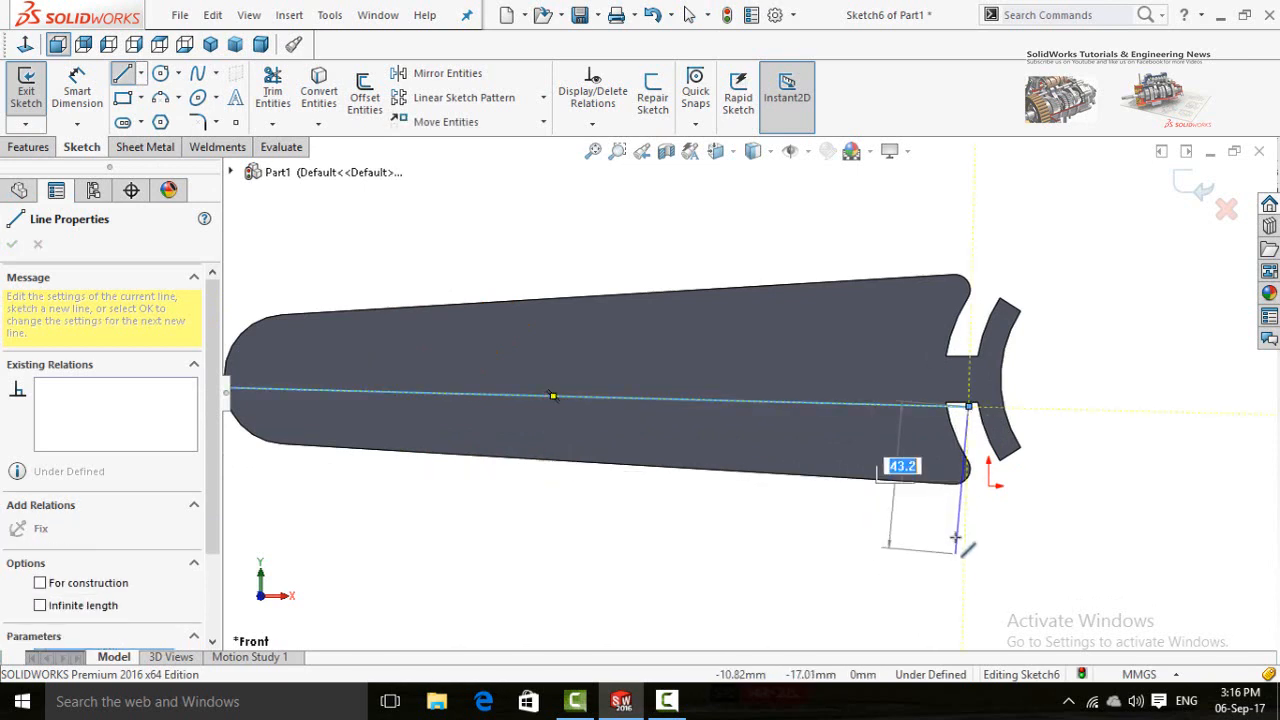
pyautogui.scroll(1, 610, 440)
pyautogui.press('Escape')
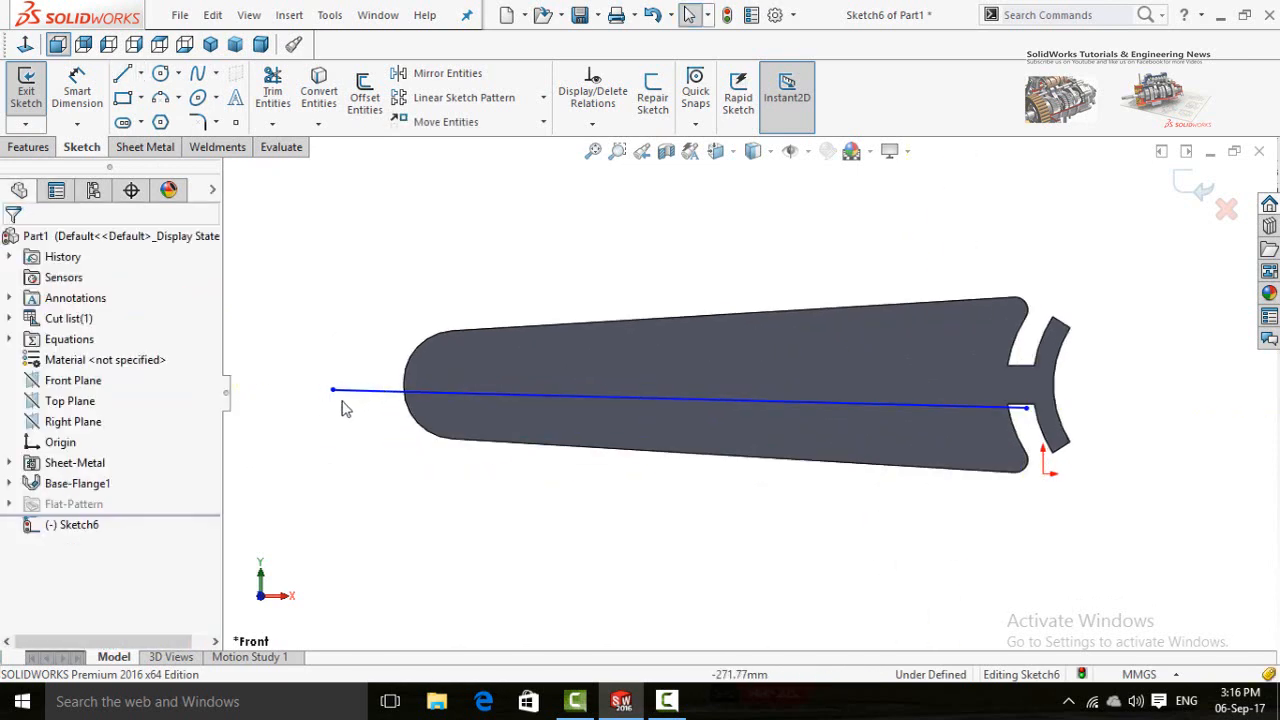
pyautogui.moveTo(335, 397); pyautogui.dragTo(362, 424)
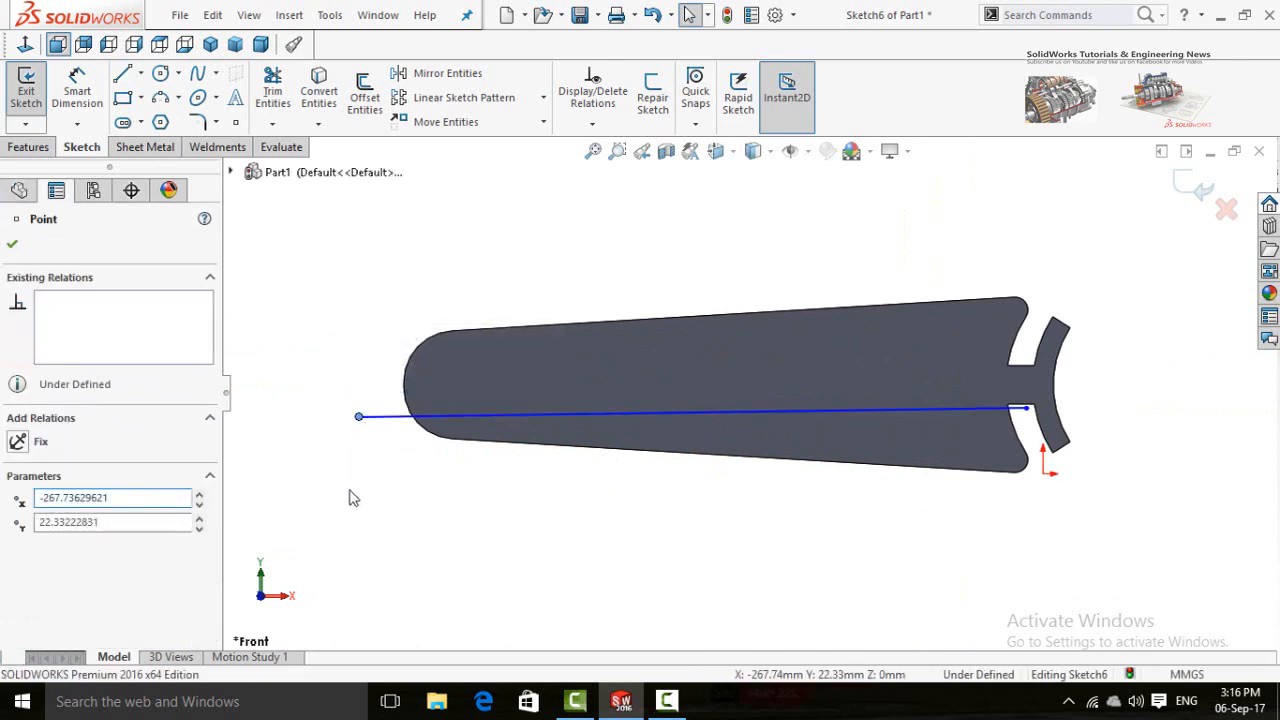
pyautogui.click(389, 509)
# Step: Dimension the distance between the lengthwise line and the lower tangent point of the rounded narrow end as 9 mm
pyautogui.press('d')
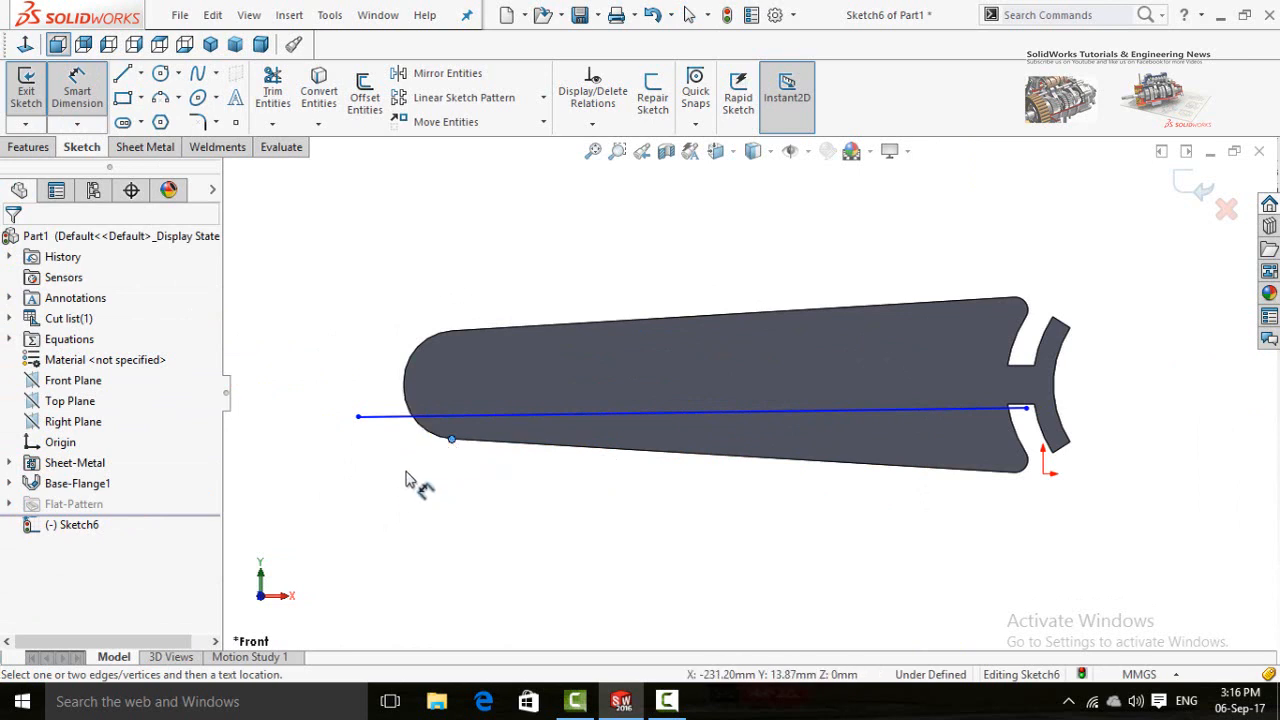
pyautogui.click(417, 417)
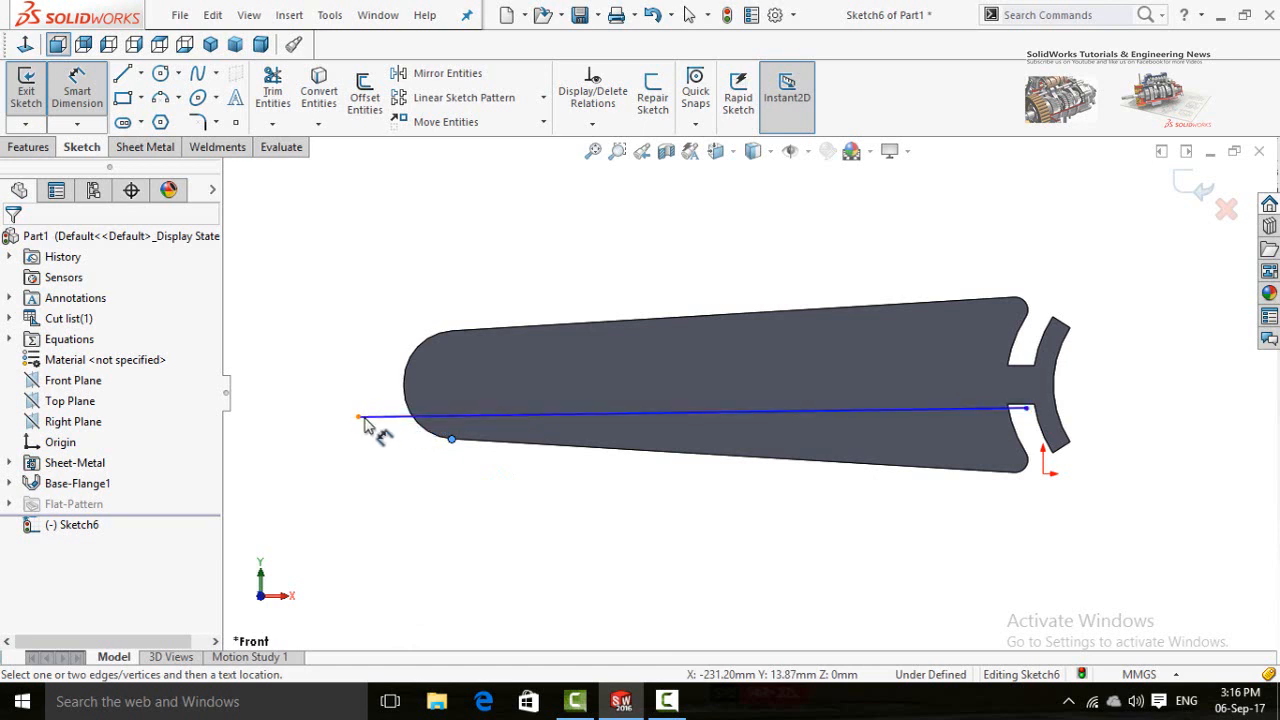
pyautogui.click(451, 438)
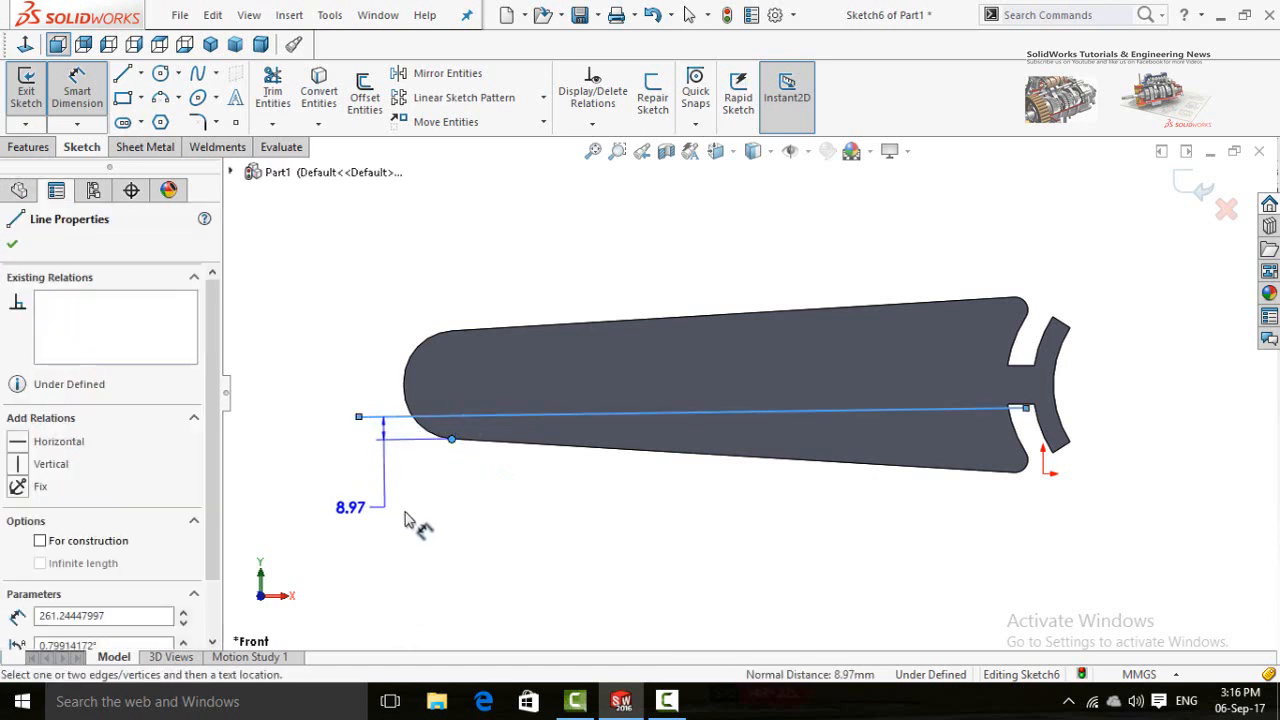
pyautogui.click(414, 522)
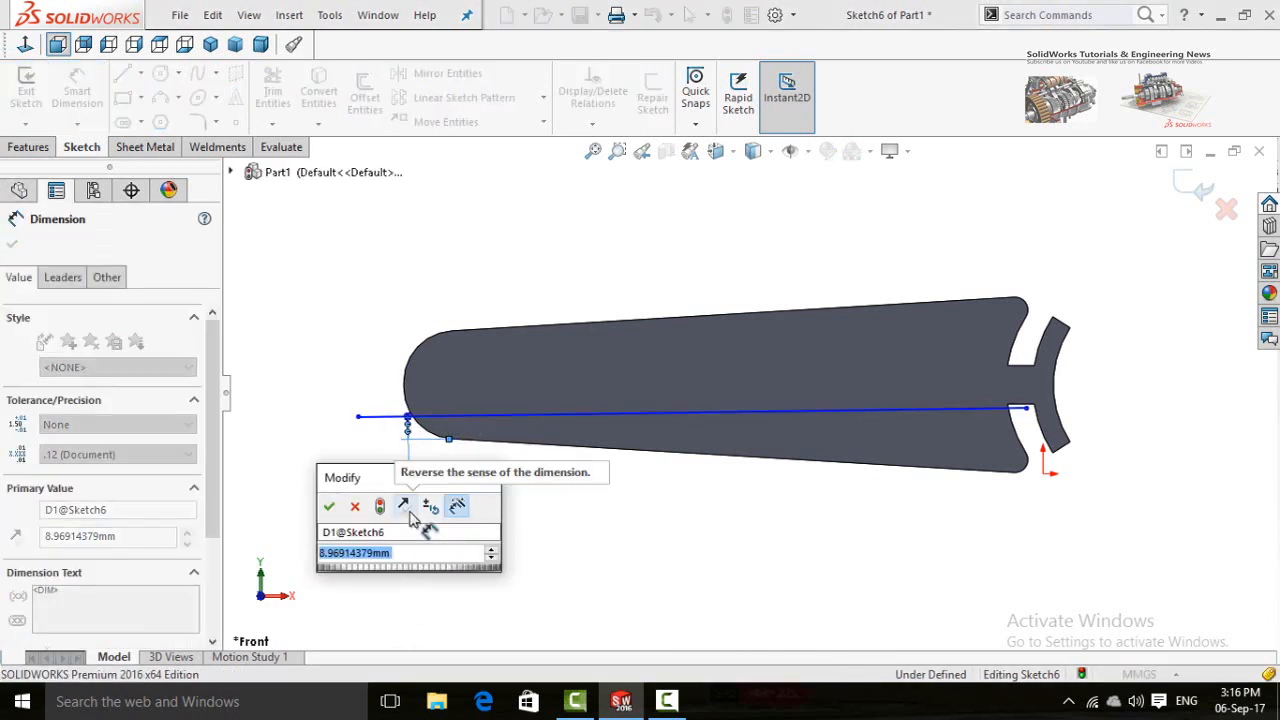
pyautogui.click(329, 506)
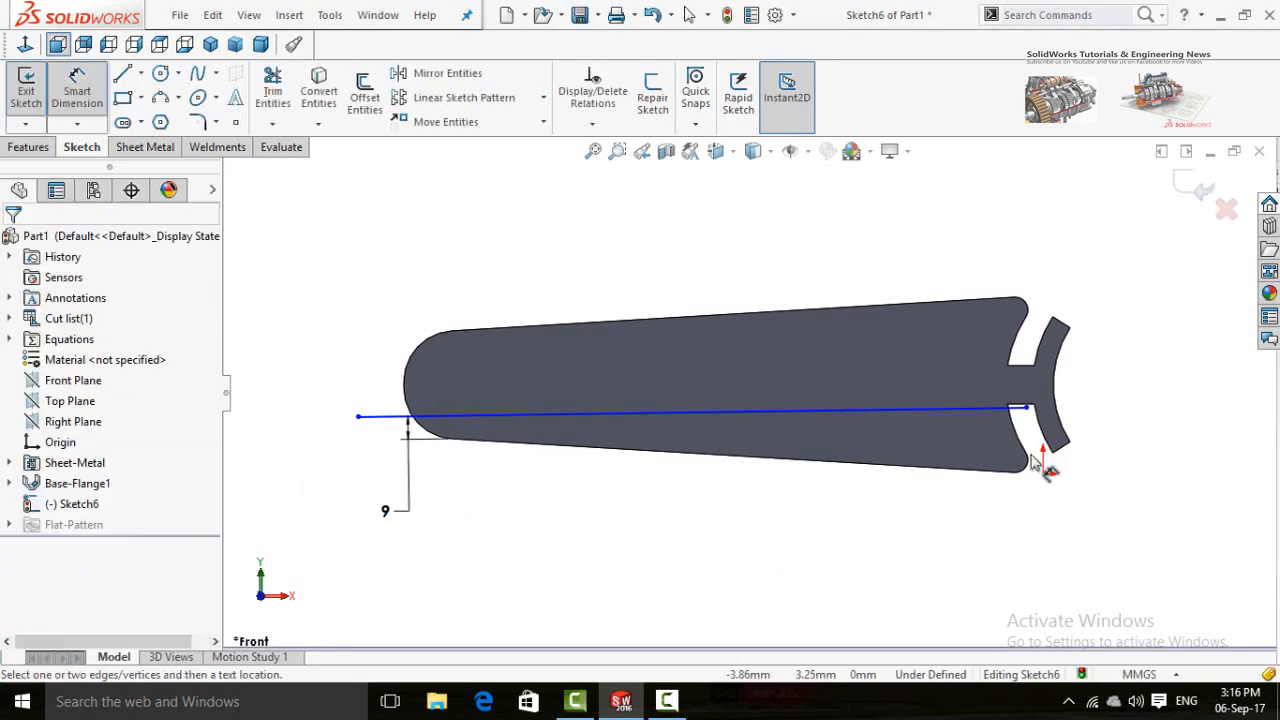
# Step: Dimension the vertical distance between the lengthwise line's neck-side endpoint and the lower slot's corner as 1.5 mm
pyautogui.scroll(-2, 1040, 455)
pyautogui.scroll(-2, 1020, 393)
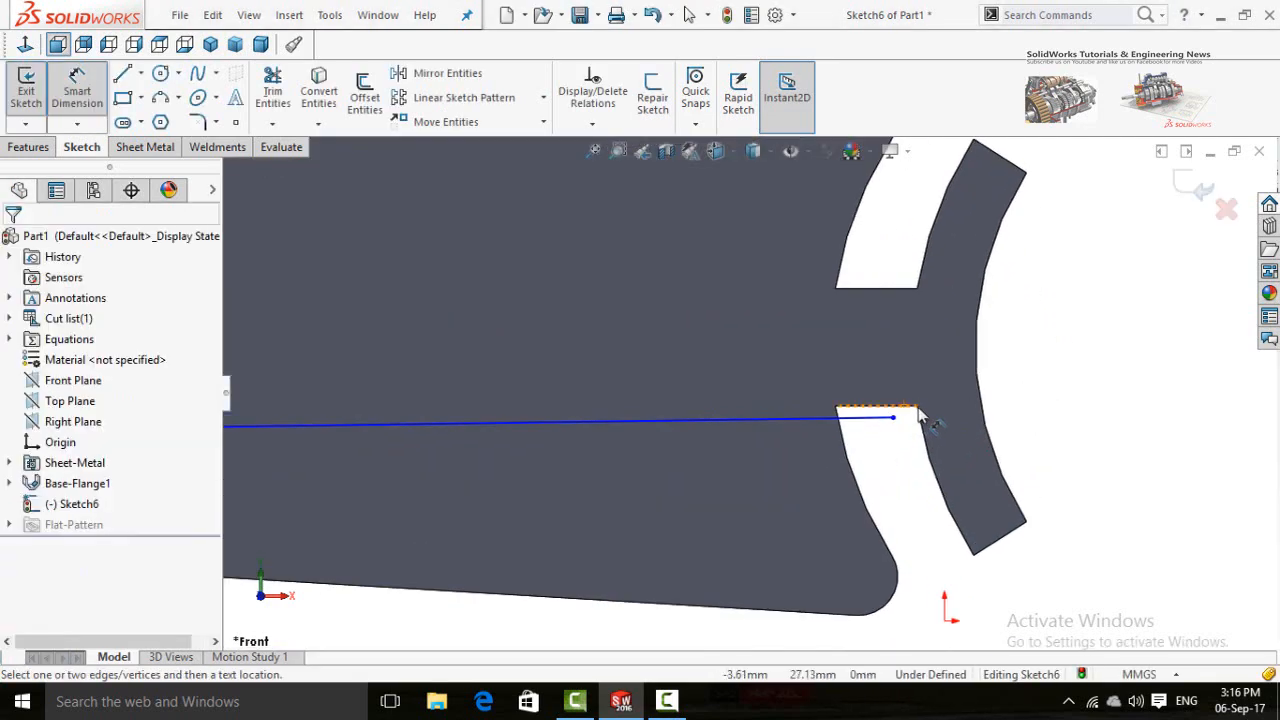
pyautogui.click(918, 407)
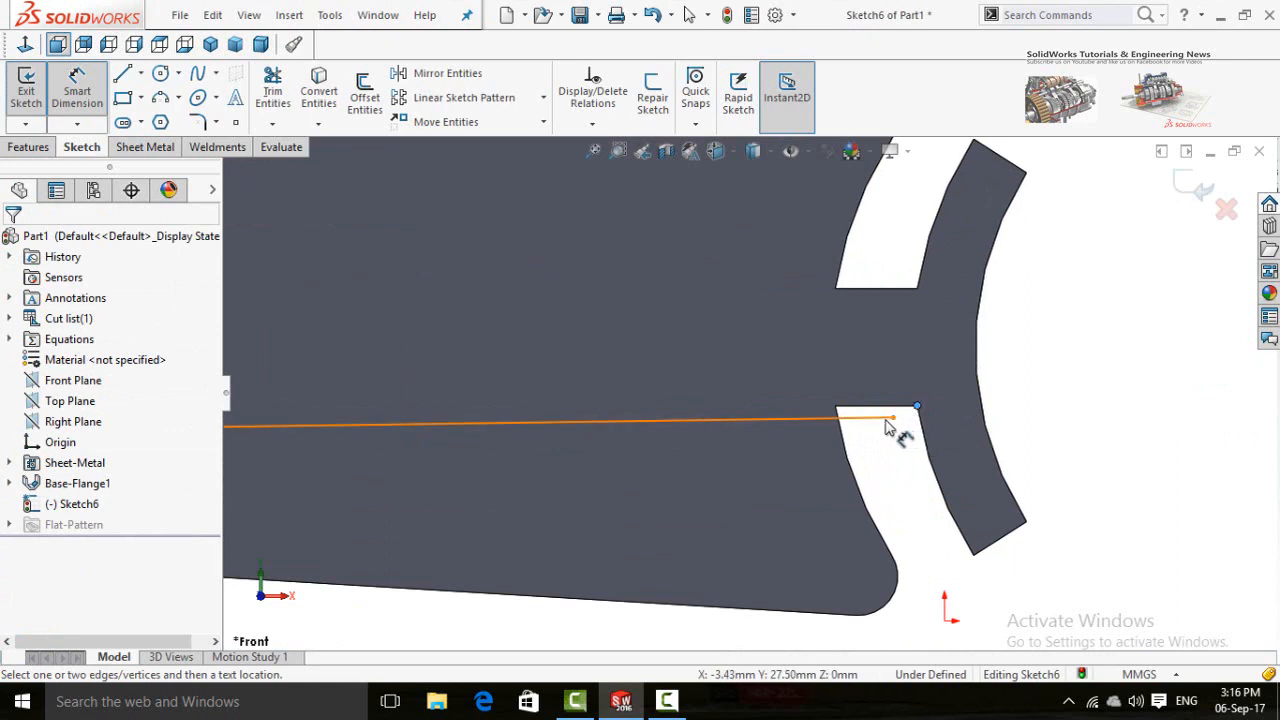
pyautogui.click(893, 421)
pyautogui.click(1082, 455)
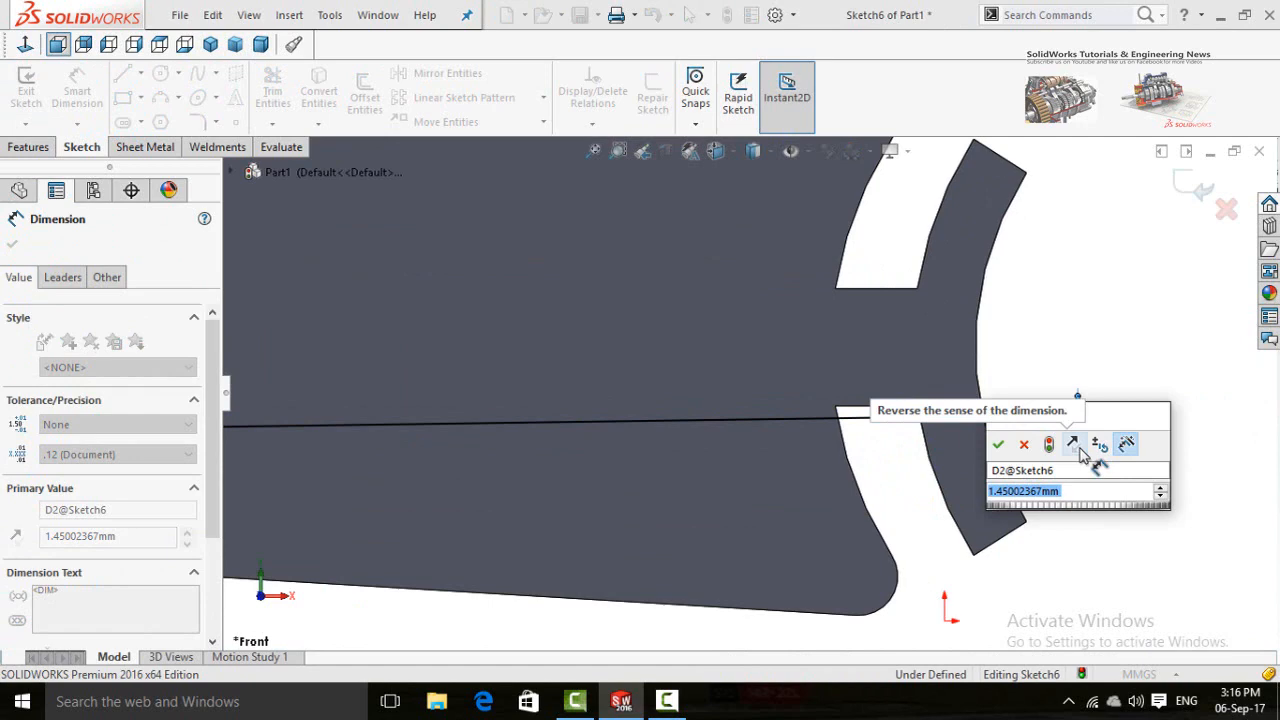
pyautogui.write('1.')
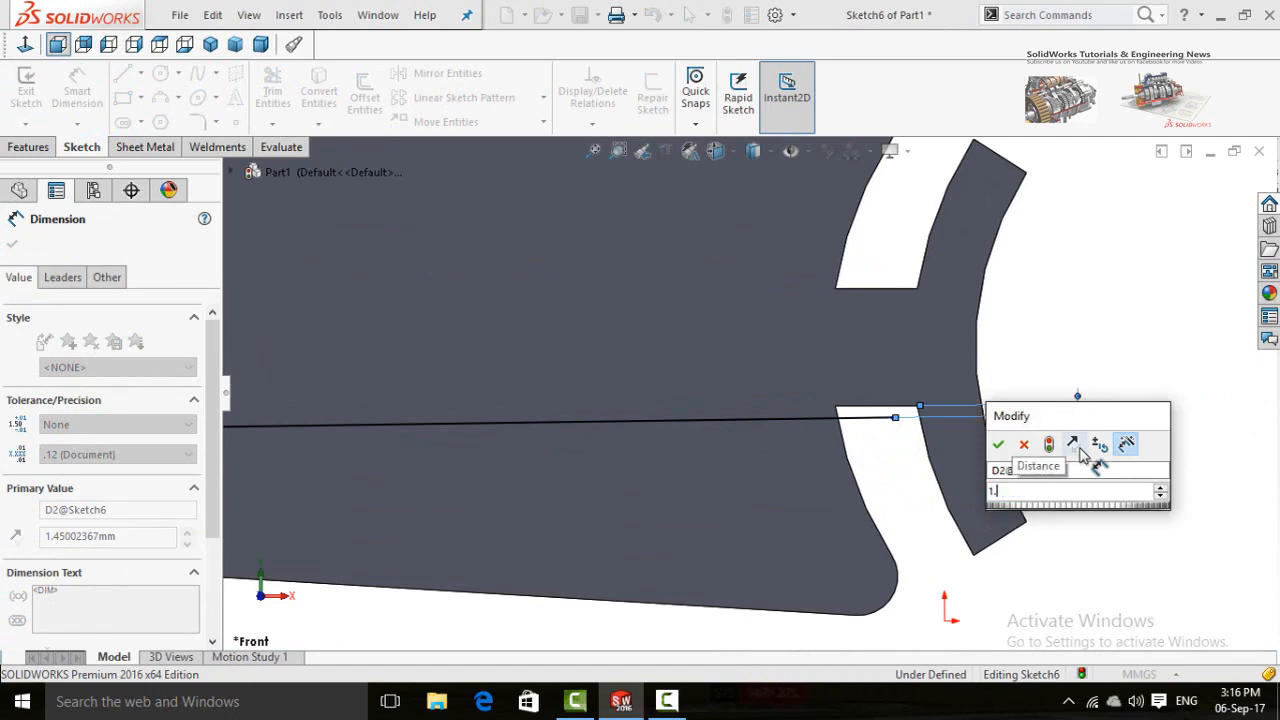
pyautogui.write('5')
pyautogui.click(998, 444)
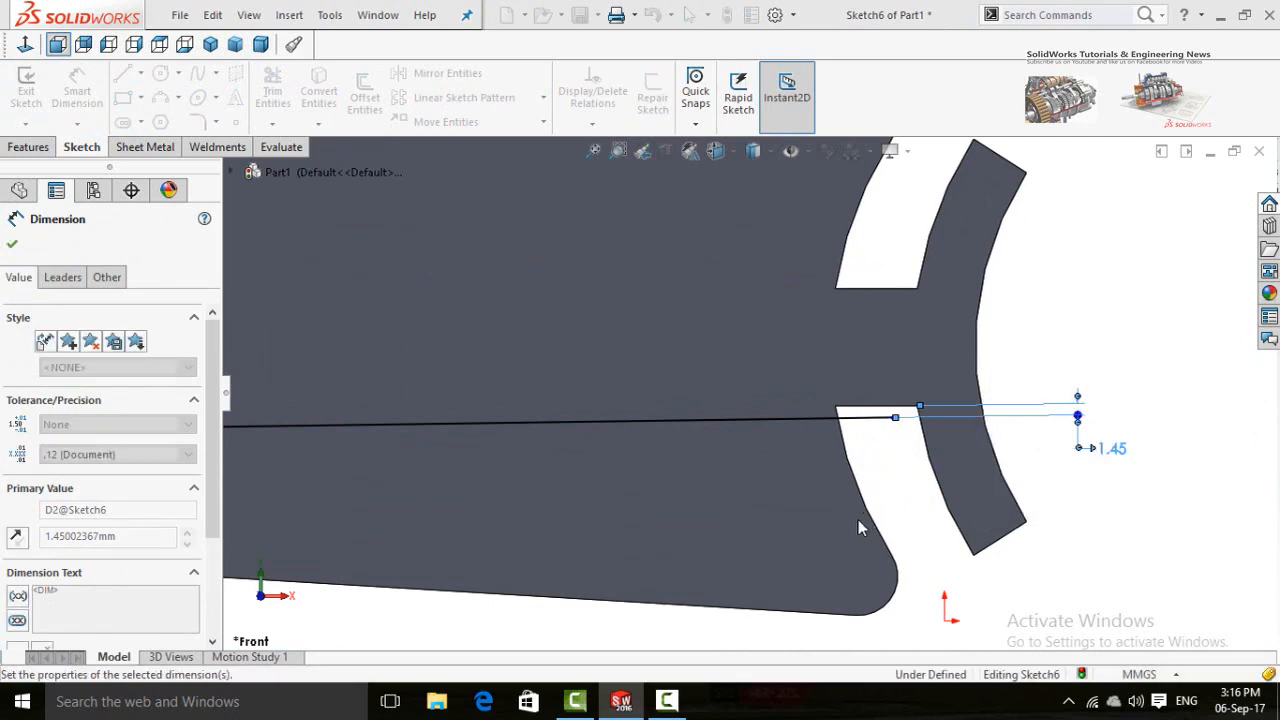
pyautogui.scroll(2, 872, 517)
pyautogui.scroll(5, 571, 457)
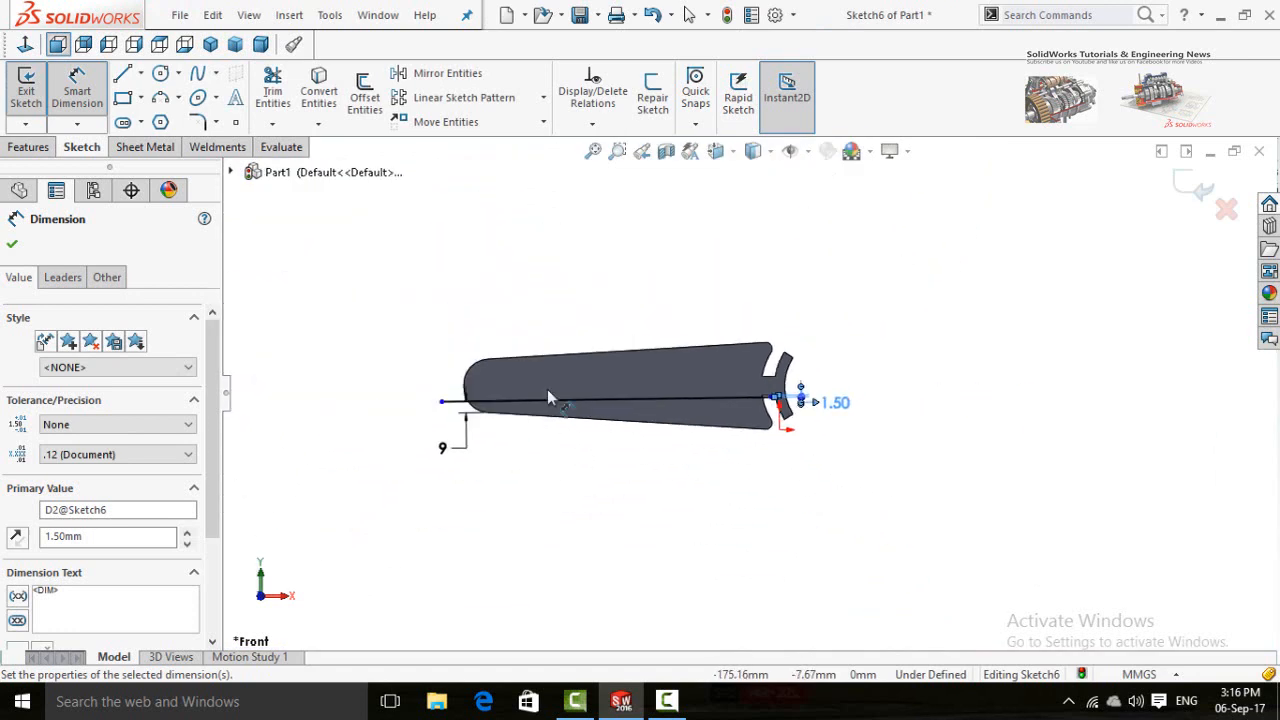
pyautogui.scroll(-4, 549, 390)
pyautogui.scroll(1, 624, 441)
pyautogui.press('Escape')
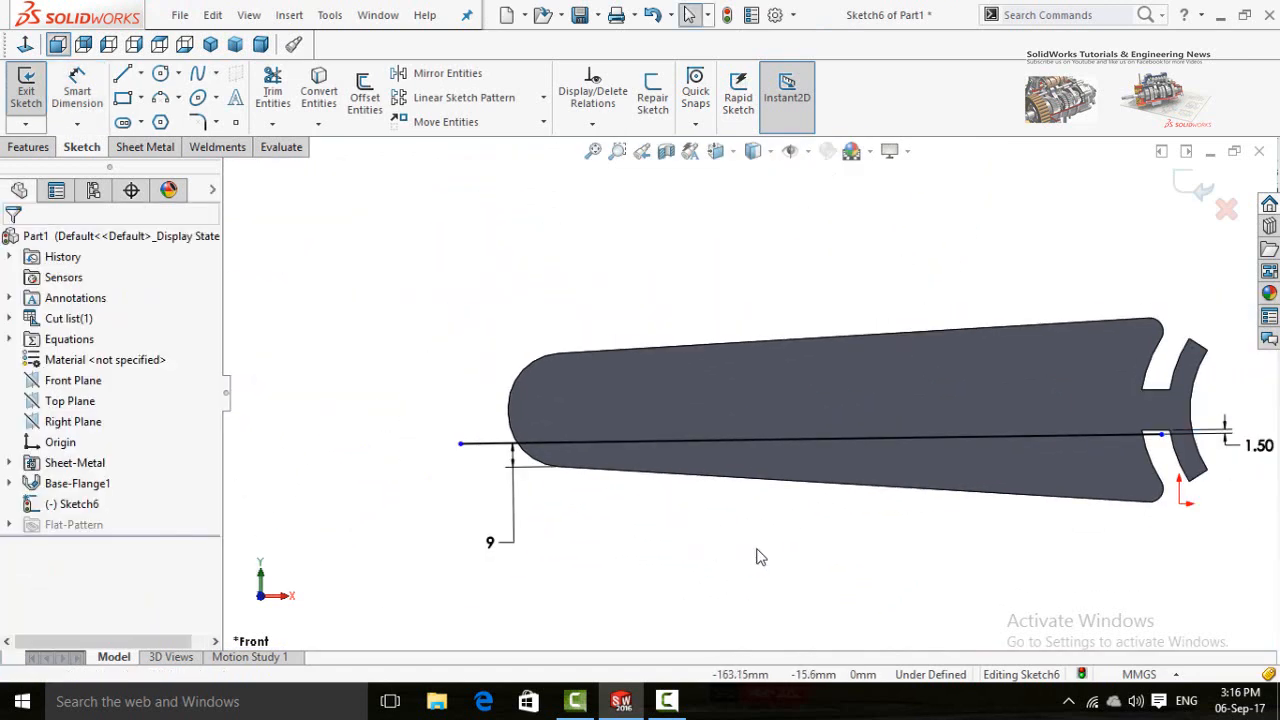
# Step: Start a Sketched Bend from the lengthwise line, keeping the larger face area above the line fixed
pyautogui.scroll(1, 756, 554)
pyautogui.moveTo(724, 534)
pyautogui.mouseDown(button='middle')
pyautogui.moveTo(675, 538)
pyautogui.moveTo(720, 535)
pyautogui.mouseUp(button='middle')
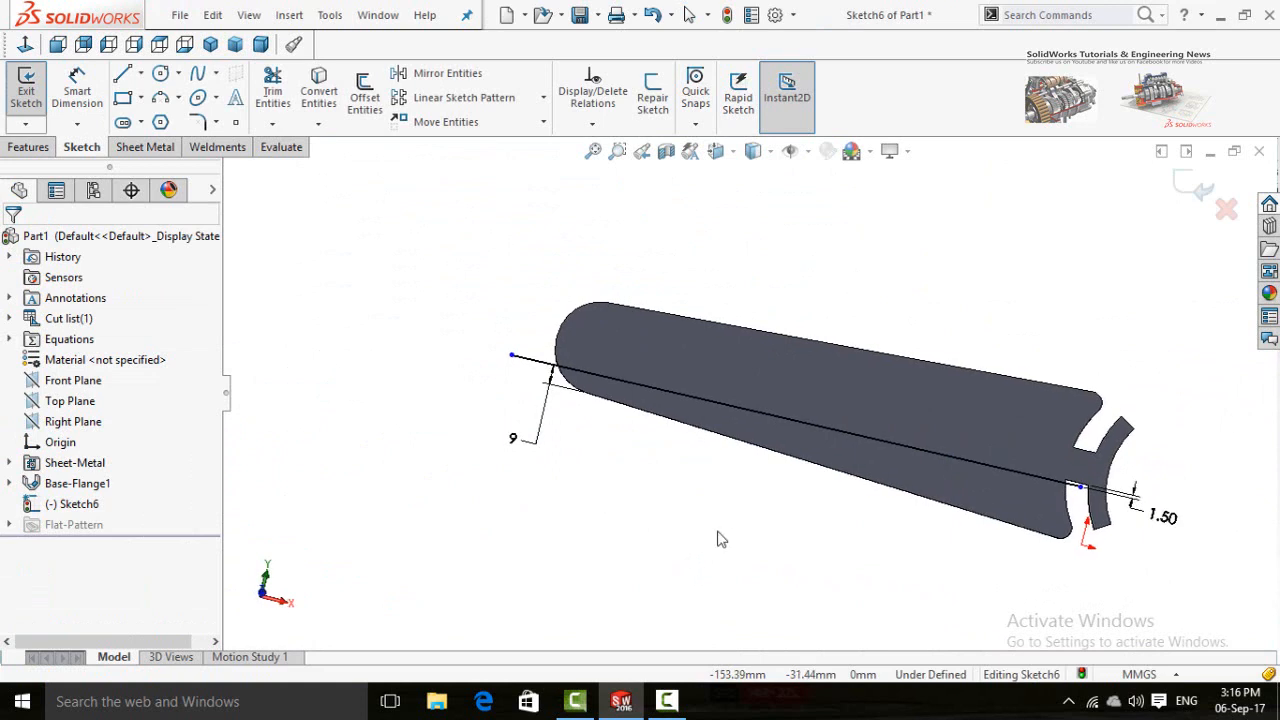
pyautogui.click(148, 147)
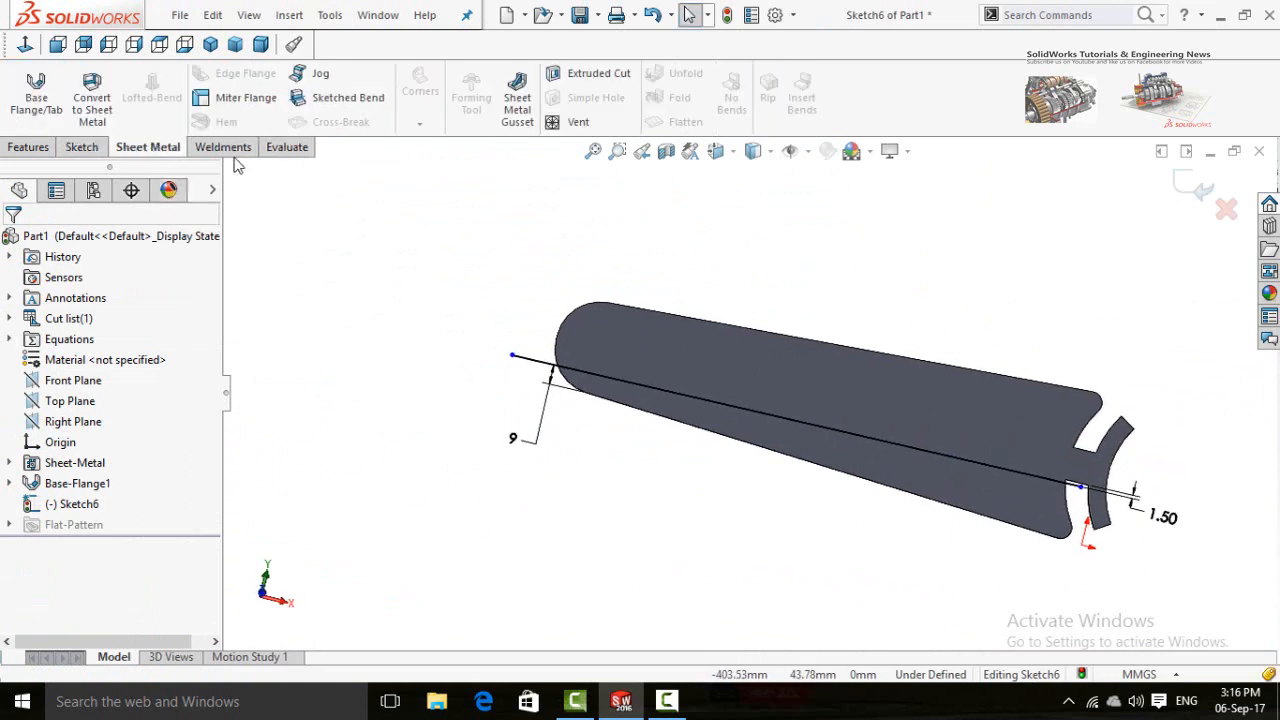
pyautogui.click(350, 100)
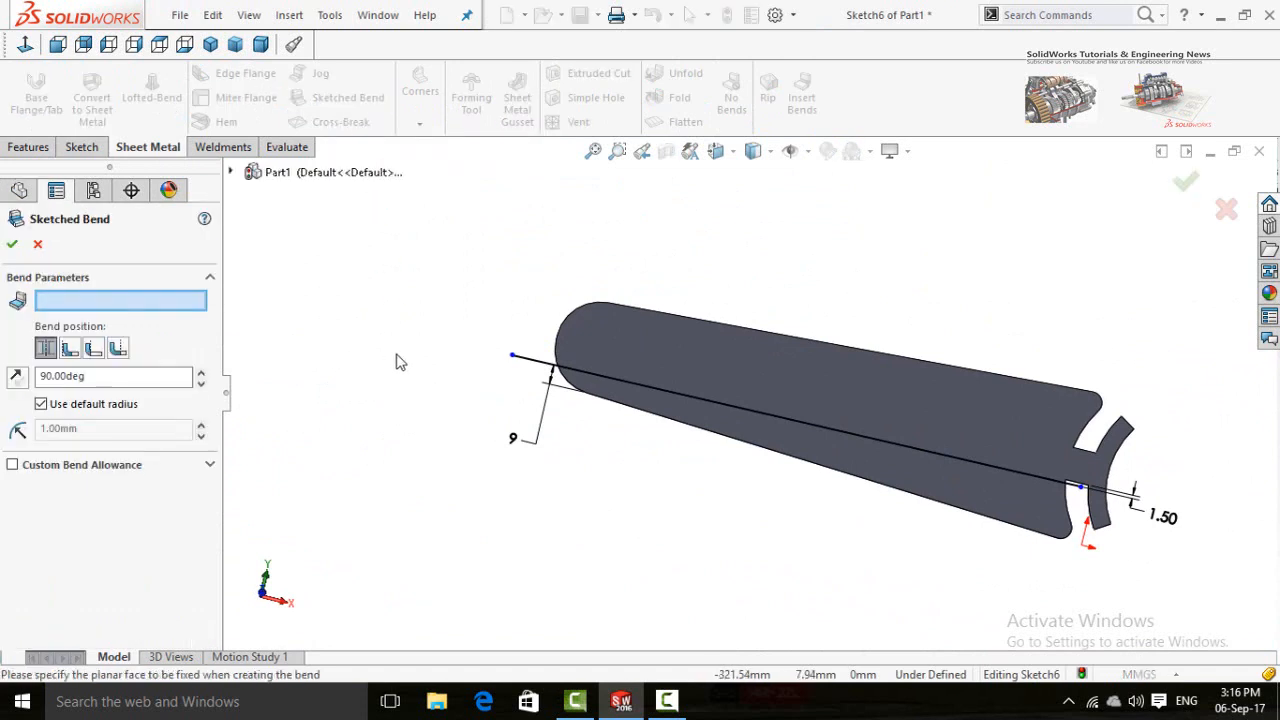
pyautogui.moveTo(480, 385); pyautogui.dragTo(323, 351, button='middle')
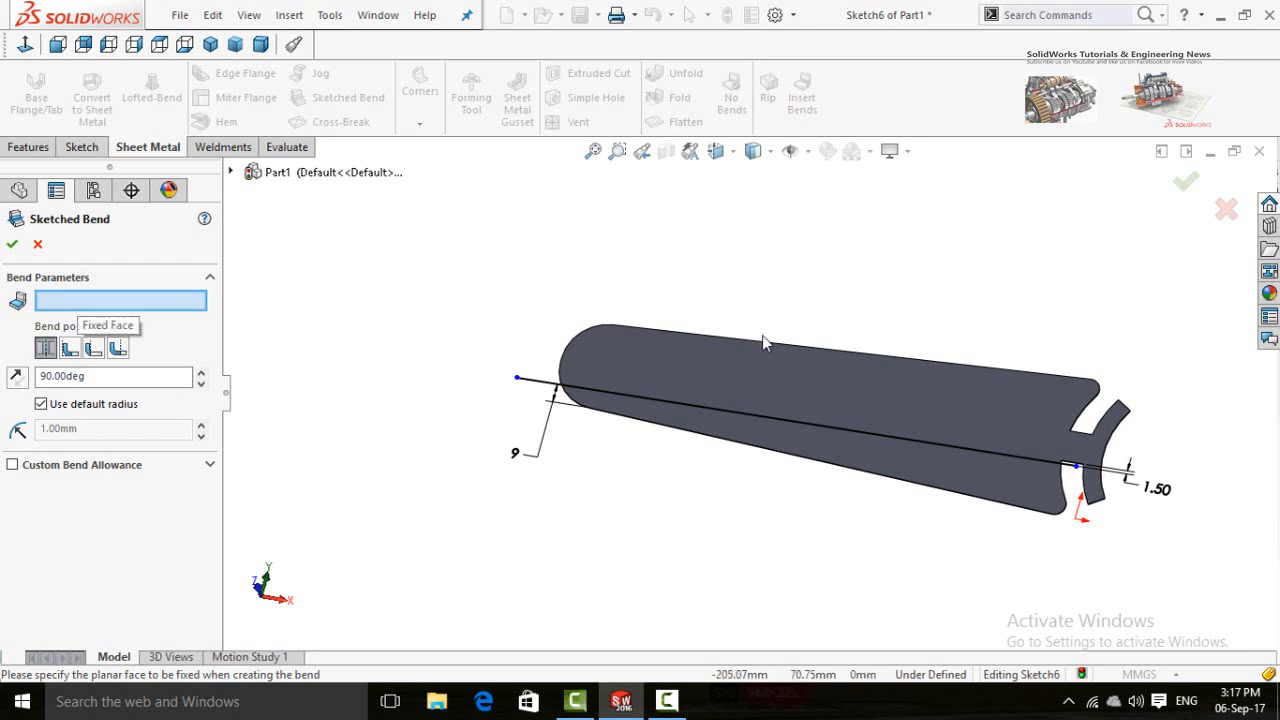
pyautogui.click(829, 381)
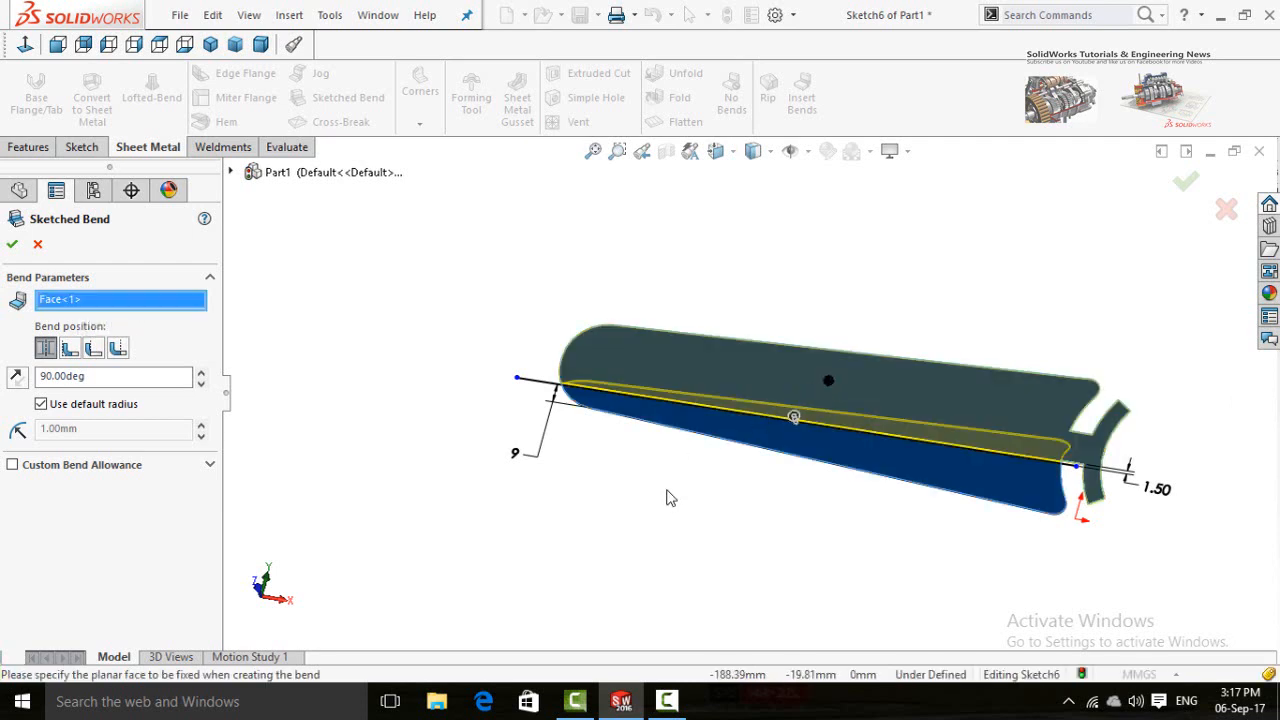
pyautogui.moveTo(669, 497); pyautogui.dragTo(554, 411, button='middle')
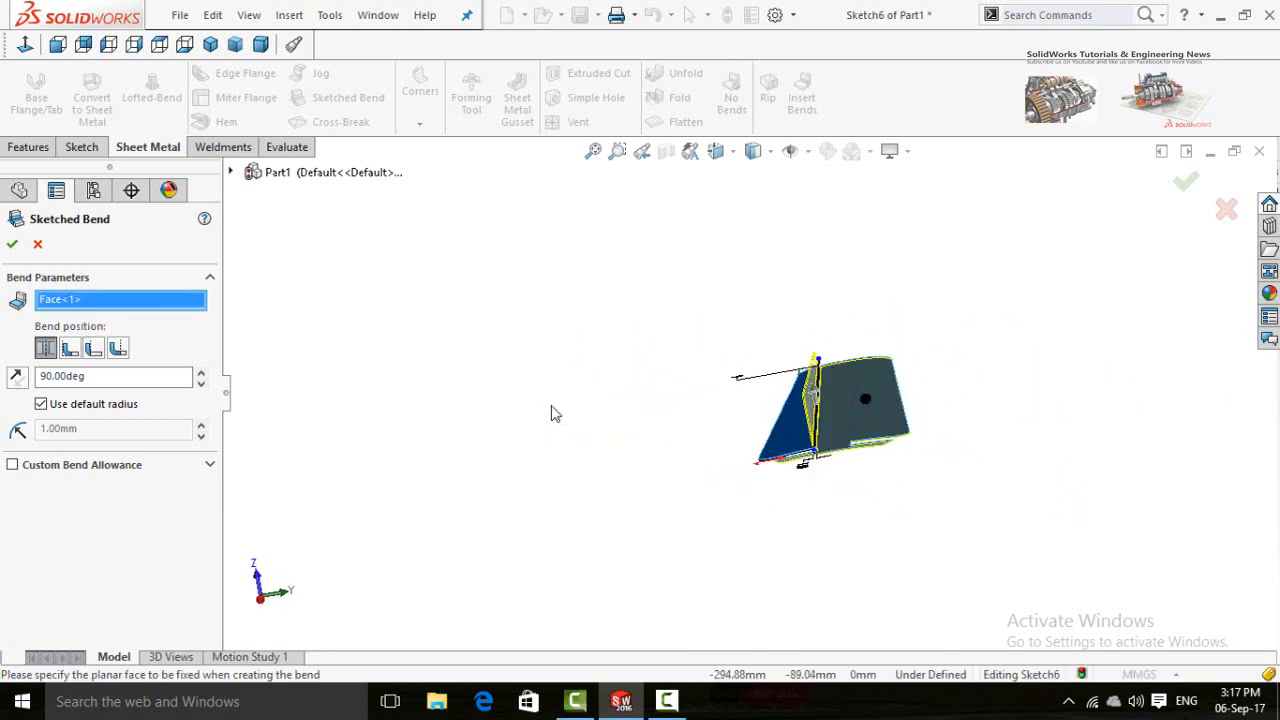
# Step: Set the bend angle to 10 degrees, keep the default radius, and create the sketched bend
pyautogui.doubleClick(141, 376)
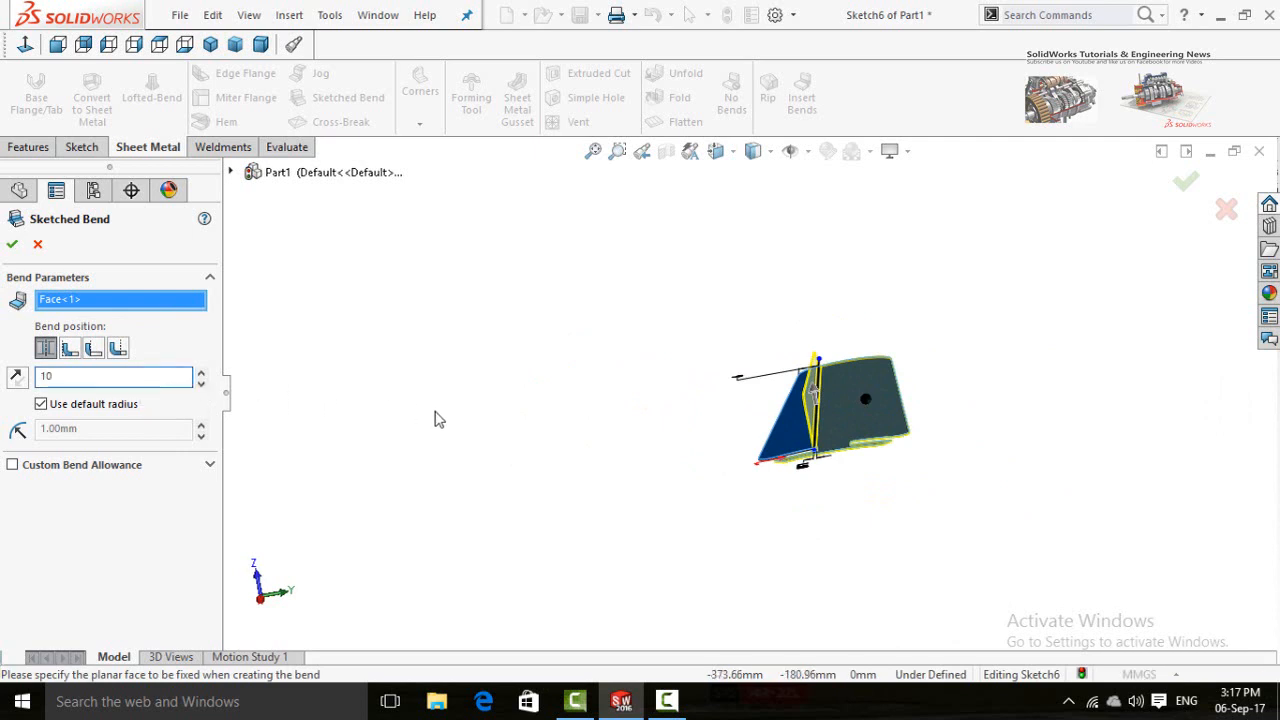
pyautogui.moveTo(435, 419); pyautogui.dragTo(488, 392, button='middle')
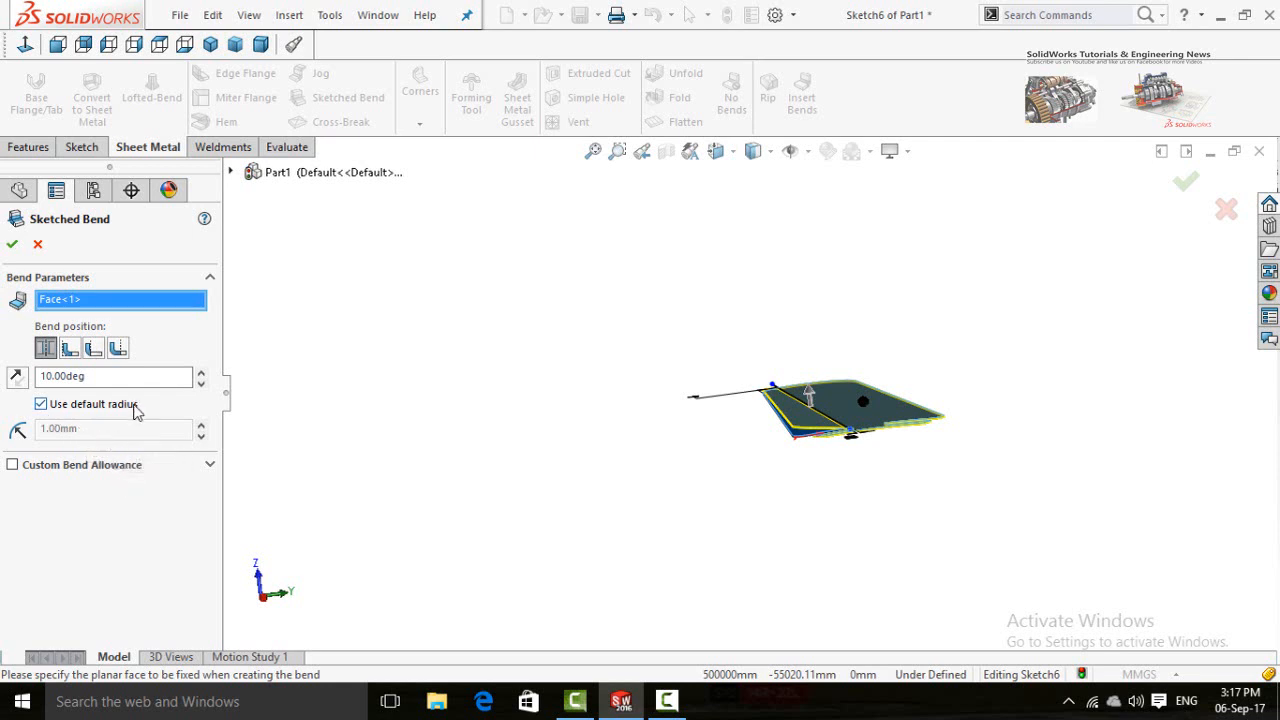
pyautogui.click(41, 404)
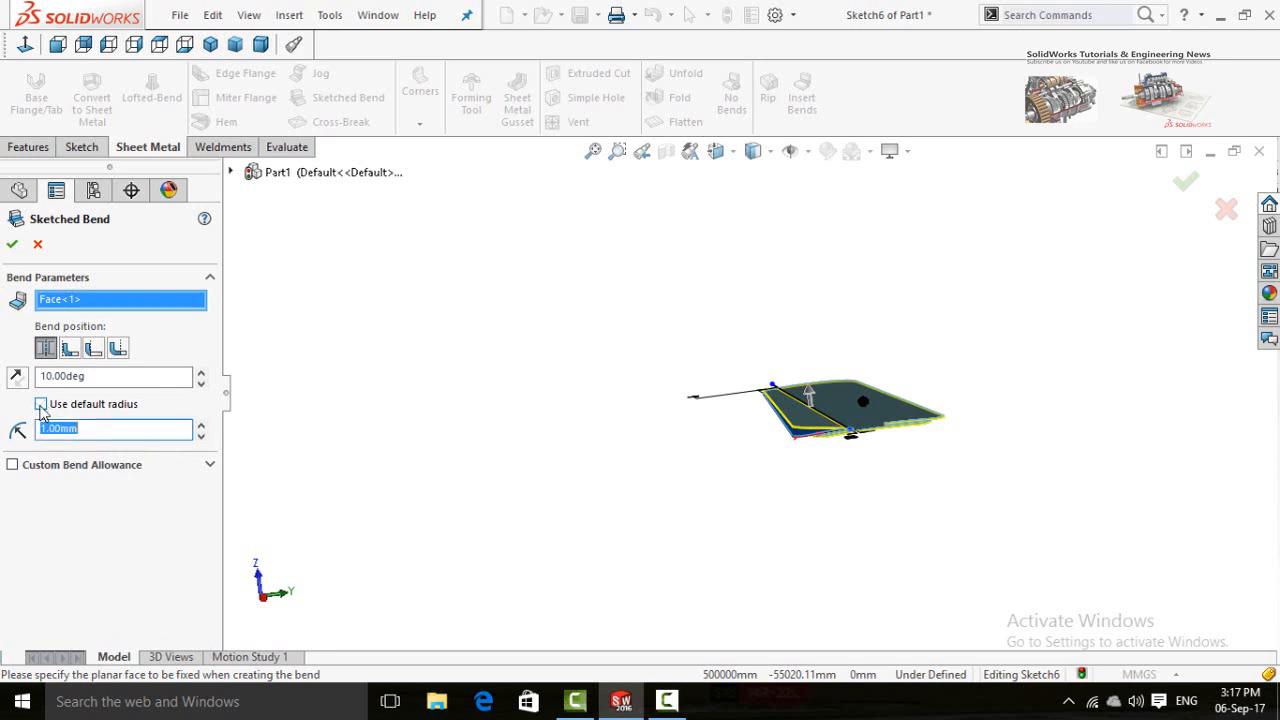
pyautogui.click(41, 405)
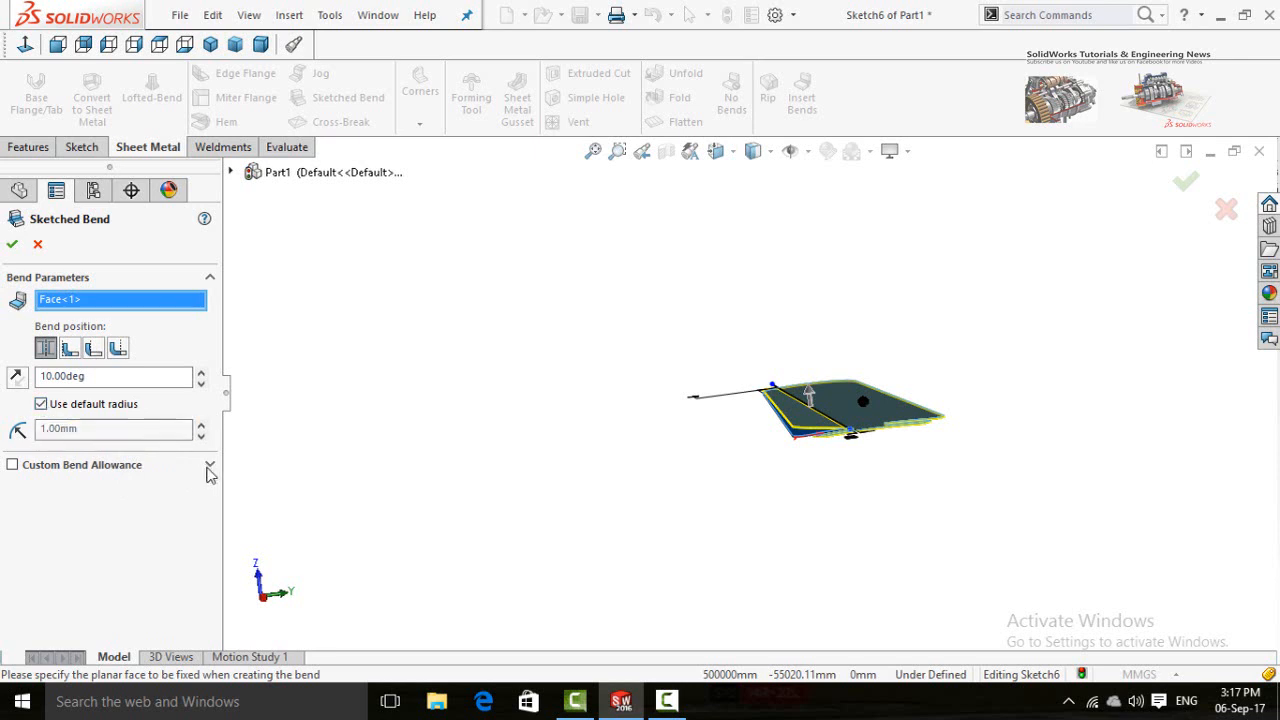
pyautogui.click(12, 245)
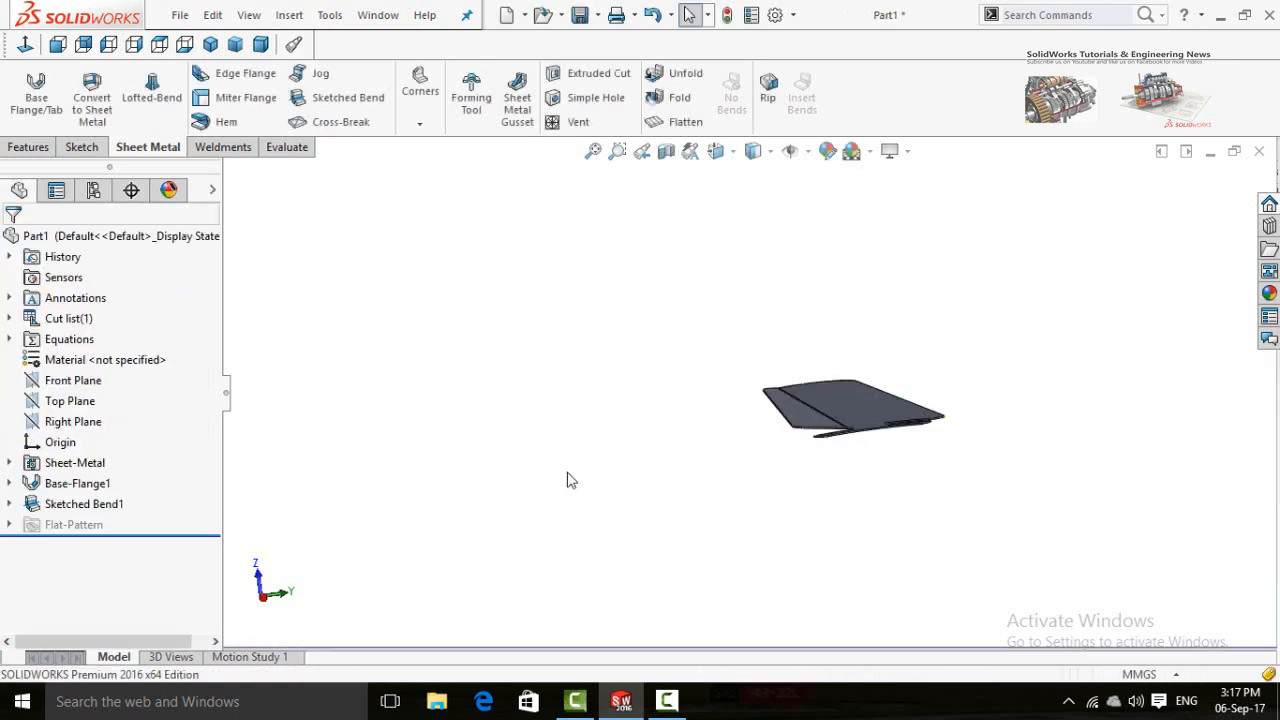
pyautogui.moveTo(575, 476); pyautogui.dragTo(628, 515, button='middle')
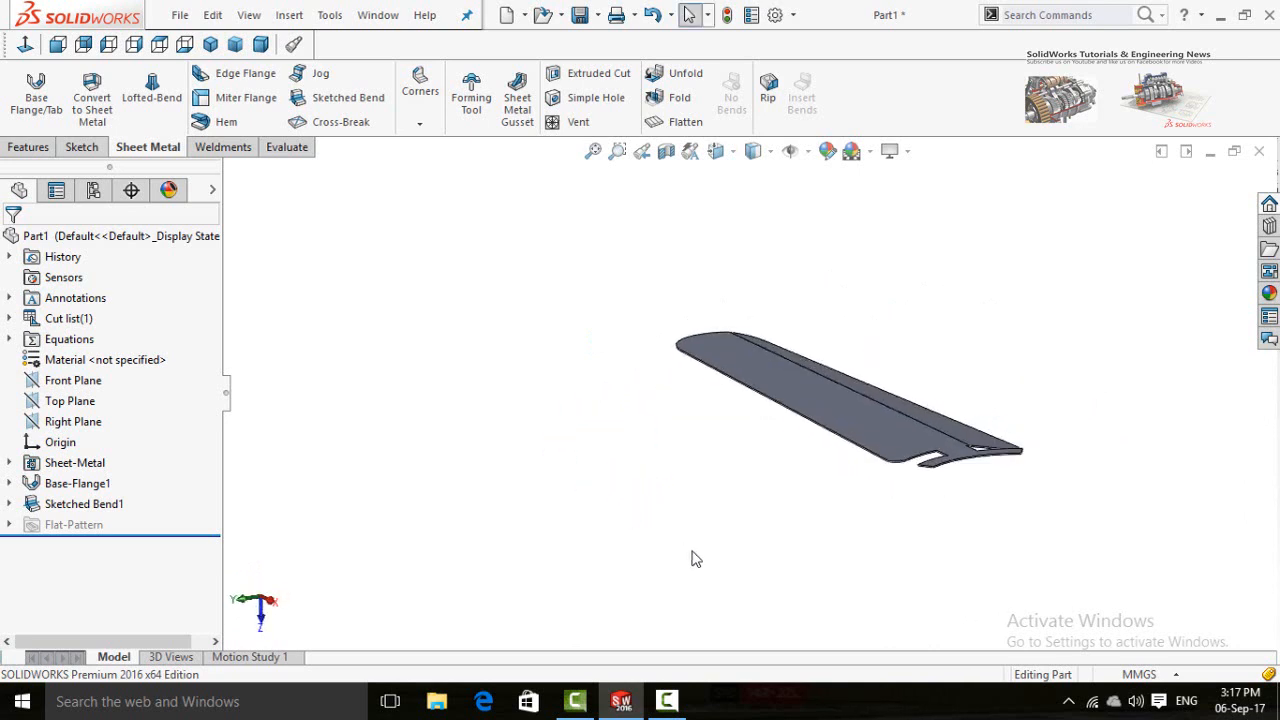
pyautogui.click(666, 701)
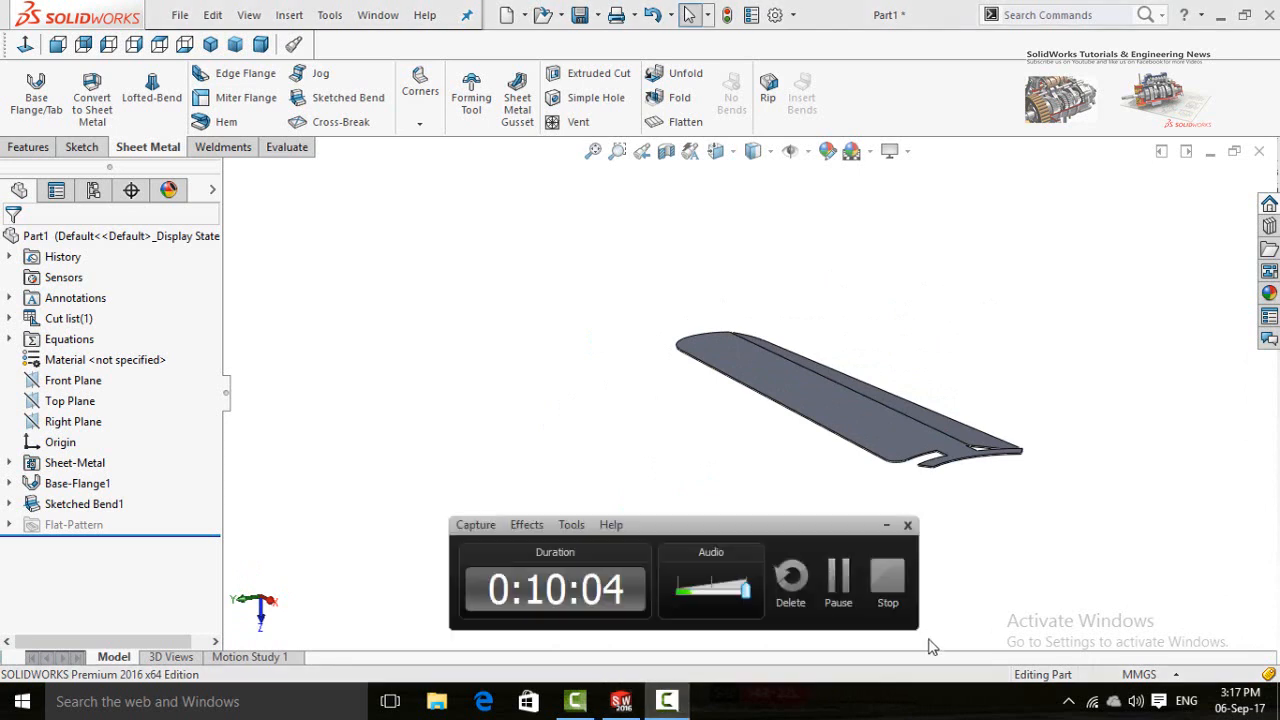
pyautogui.click(843, 577)
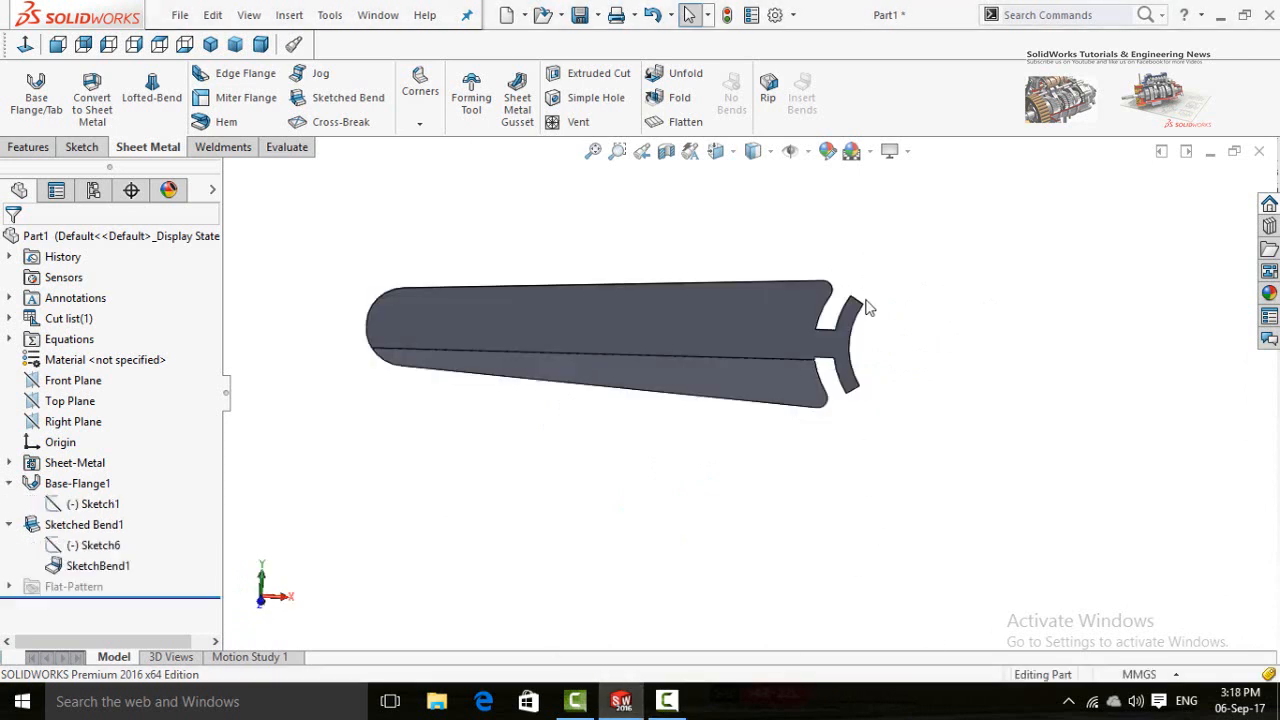
# Step: Start a new sketch on the flat face of the curved mounting end and orient the view normal to it
pyautogui.scroll(-3, 868, 308)
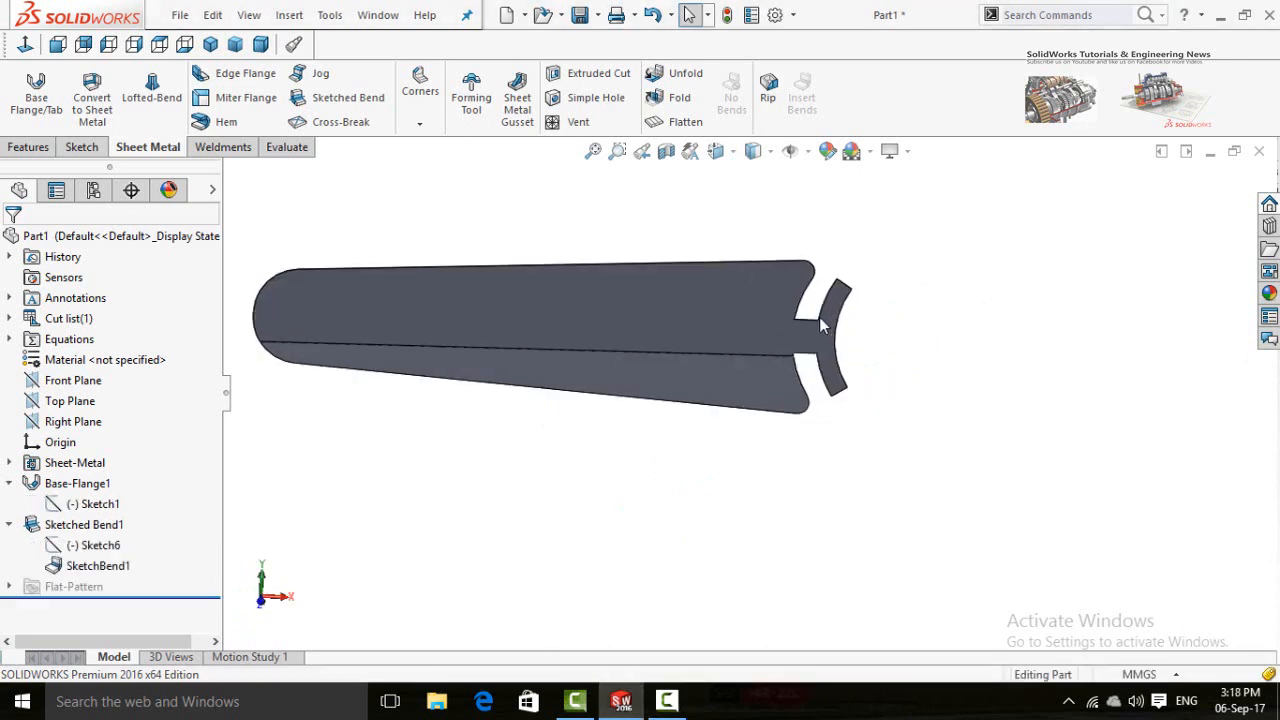
pyautogui.moveTo(857, 404); pyautogui.dragTo(859, 318, button='middle')
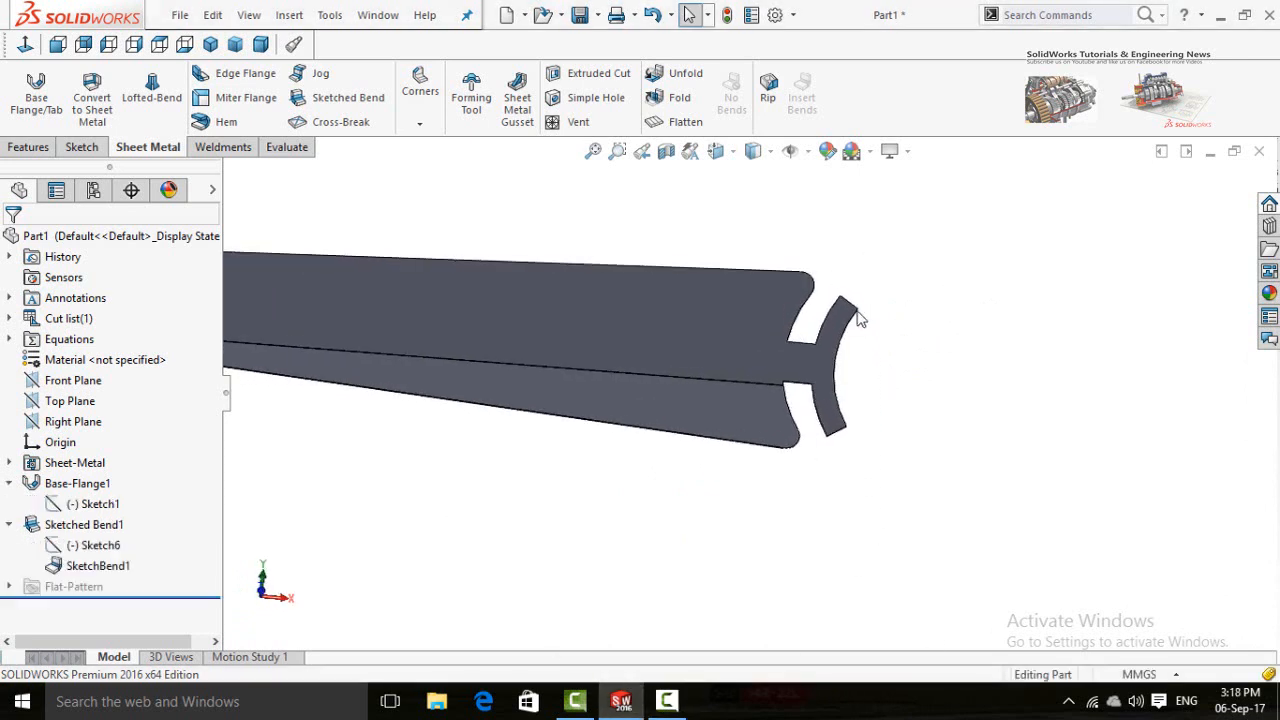
pyautogui.click(826, 373)
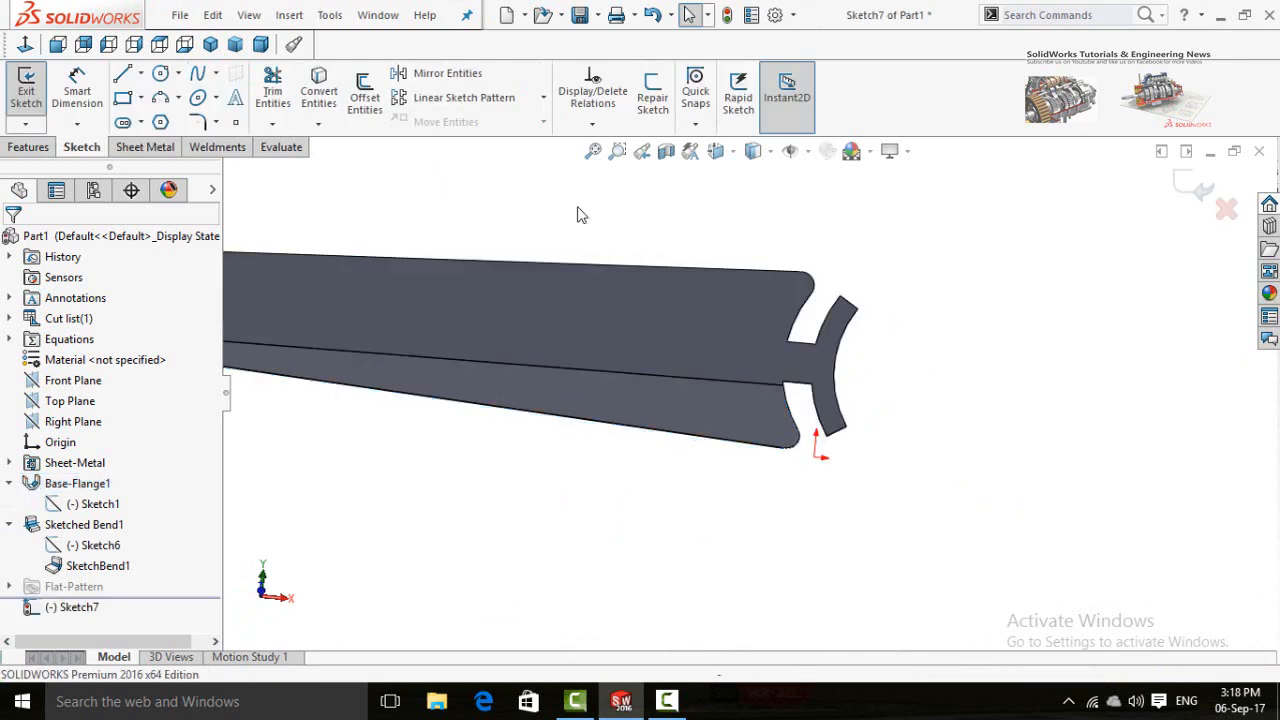
pyautogui.click(27, 46)
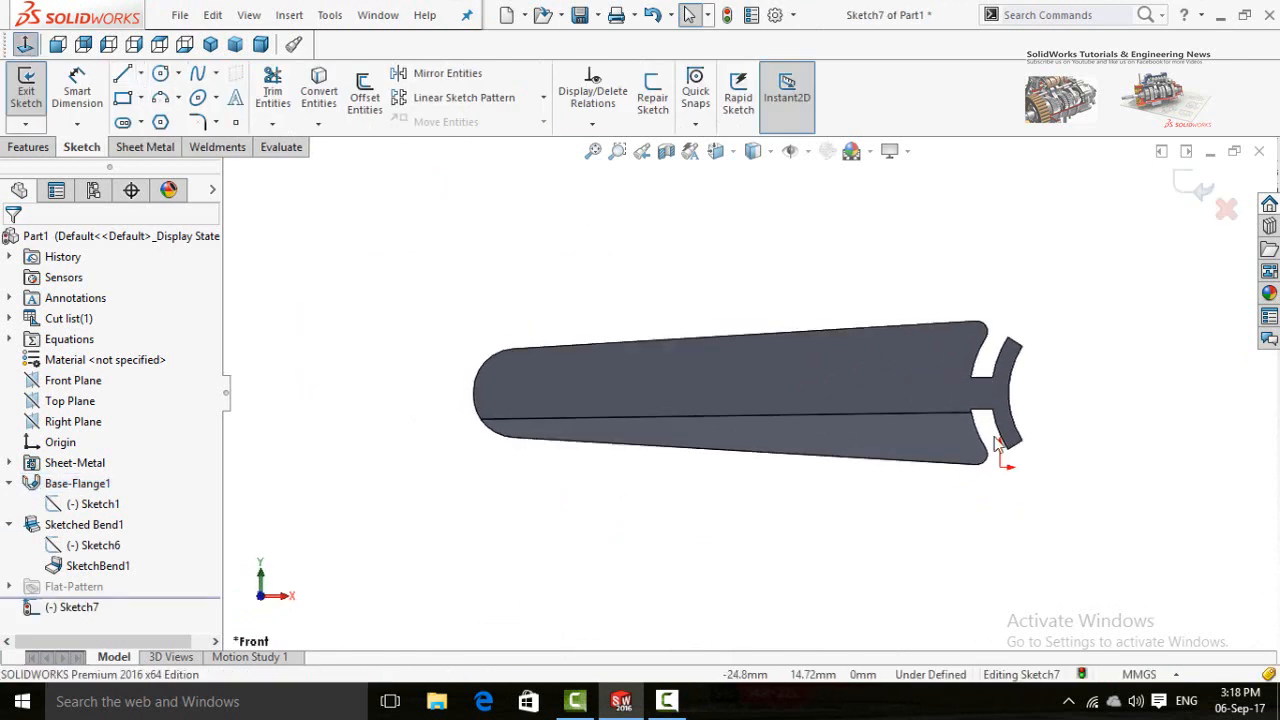
# Step: Sketch a three-point construction arc along the middle of the curved mounting end, between the midpoints of its two short end edges
pyautogui.click(160, 98)
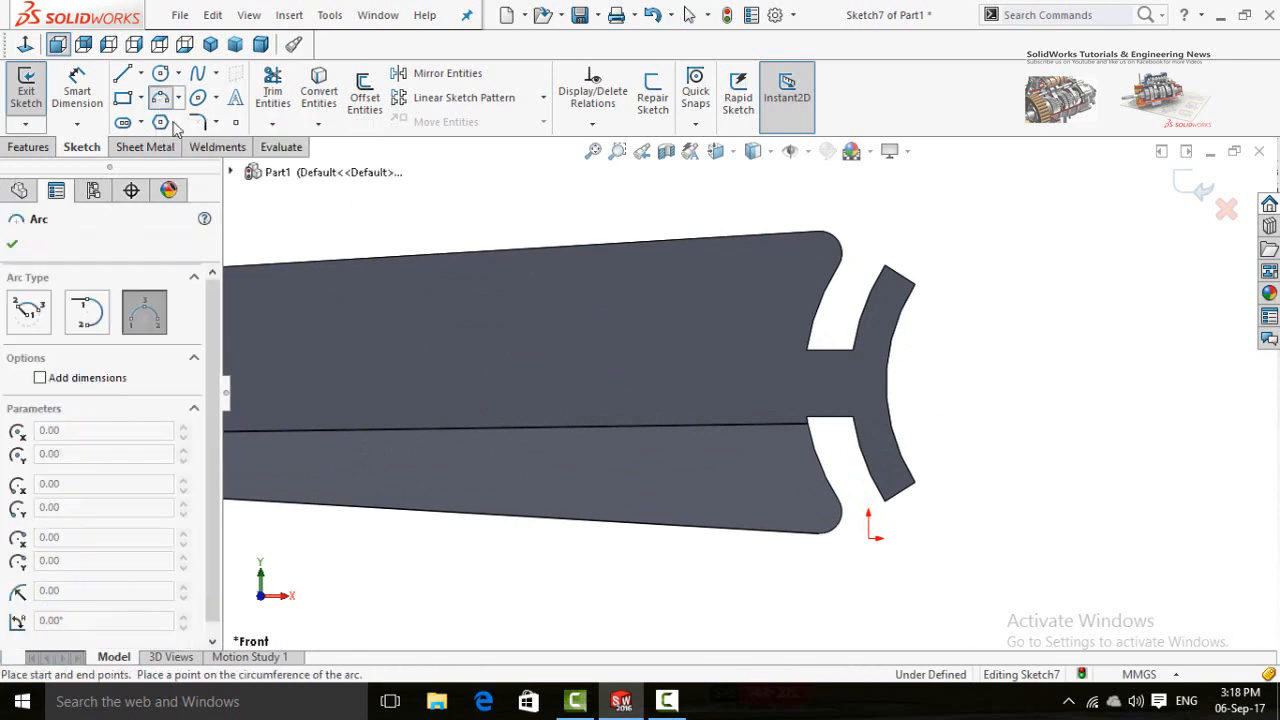
pyautogui.click(900, 493)
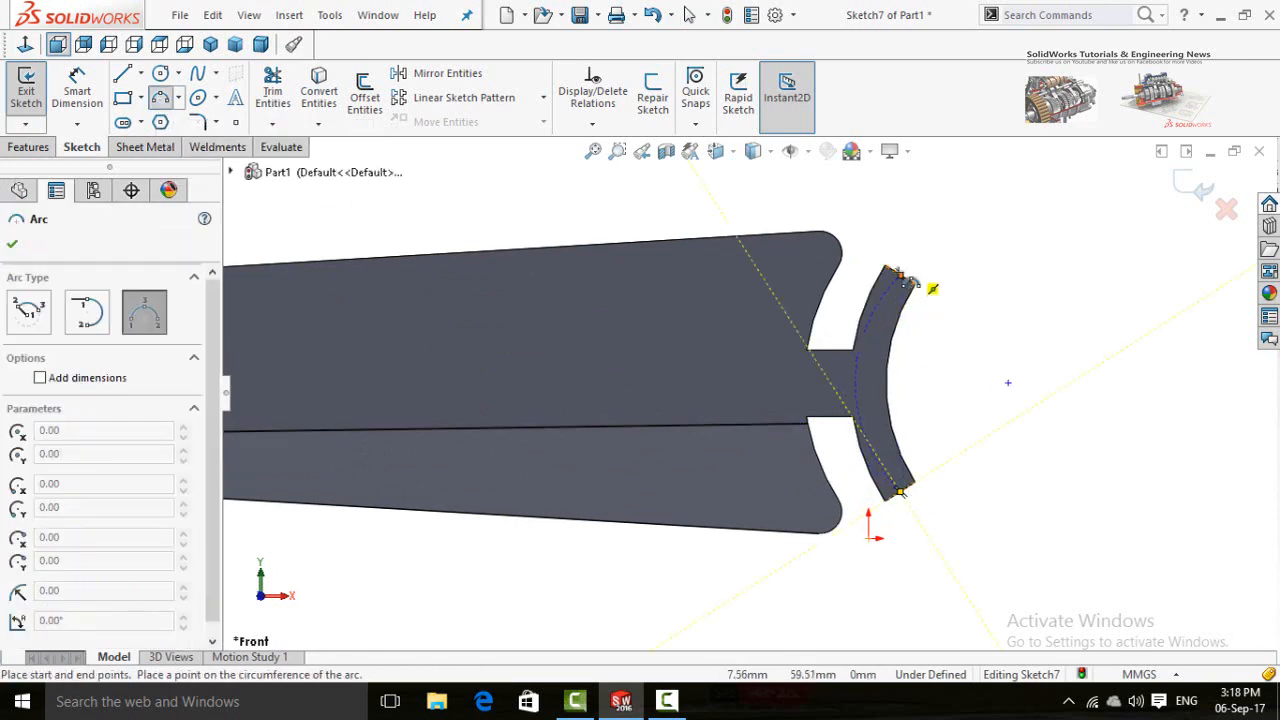
pyautogui.click(901, 273)
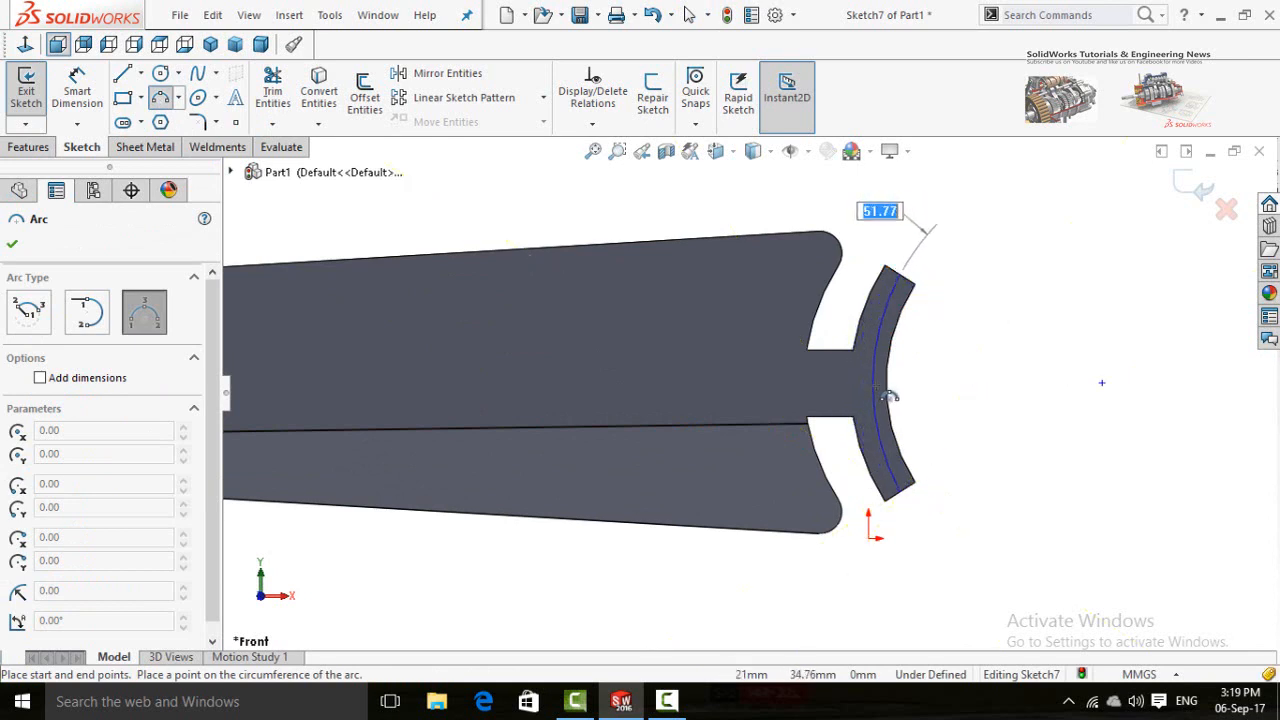
pyautogui.click(880, 396)
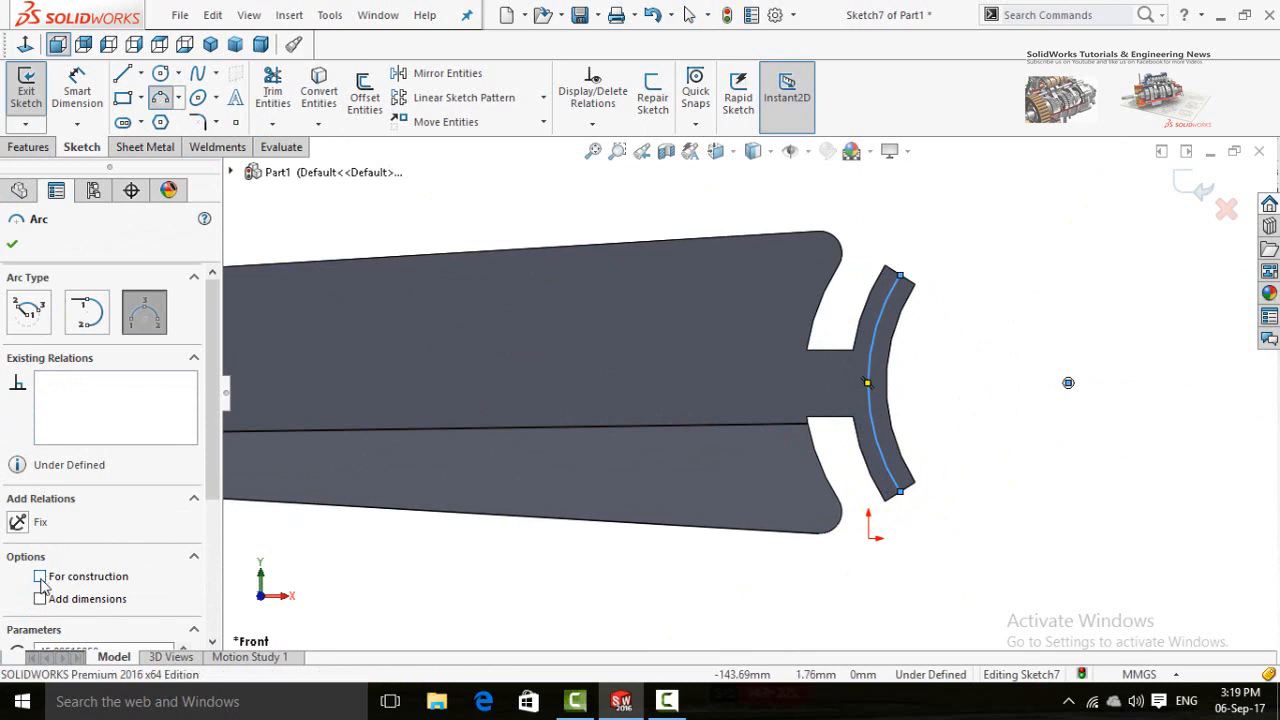
pyautogui.click(12, 246)
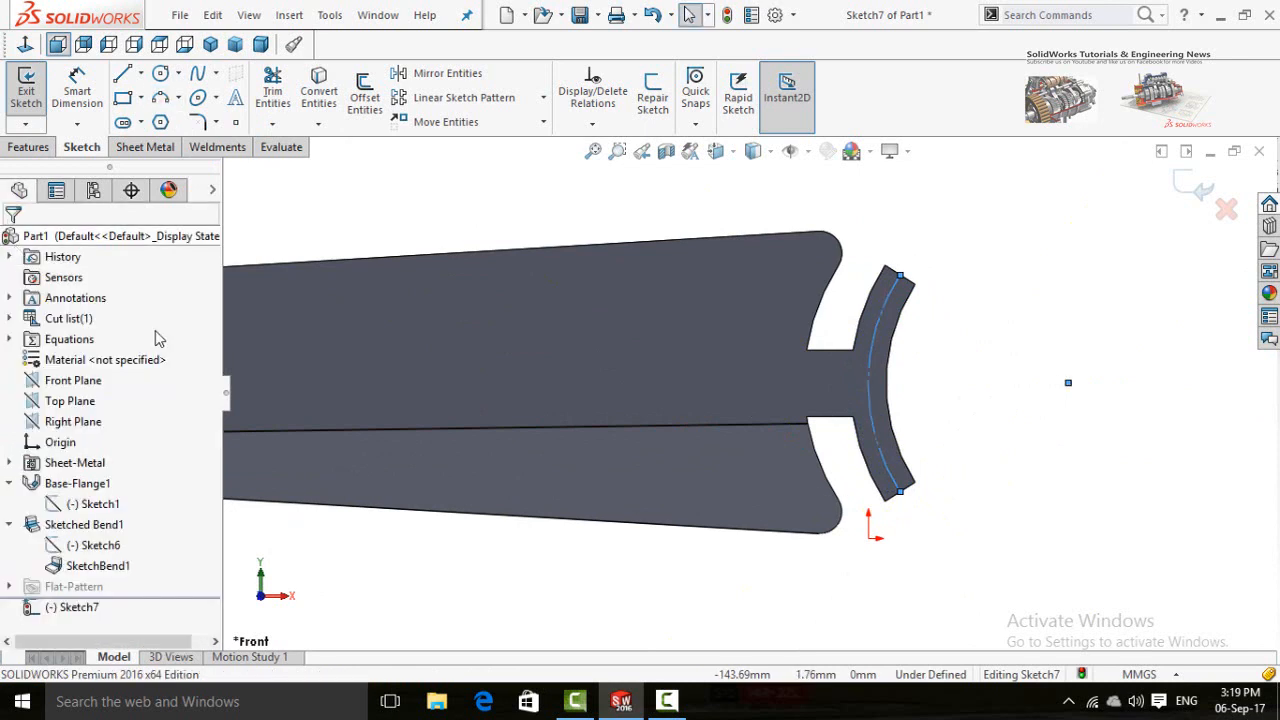
pyautogui.click(957, 491)
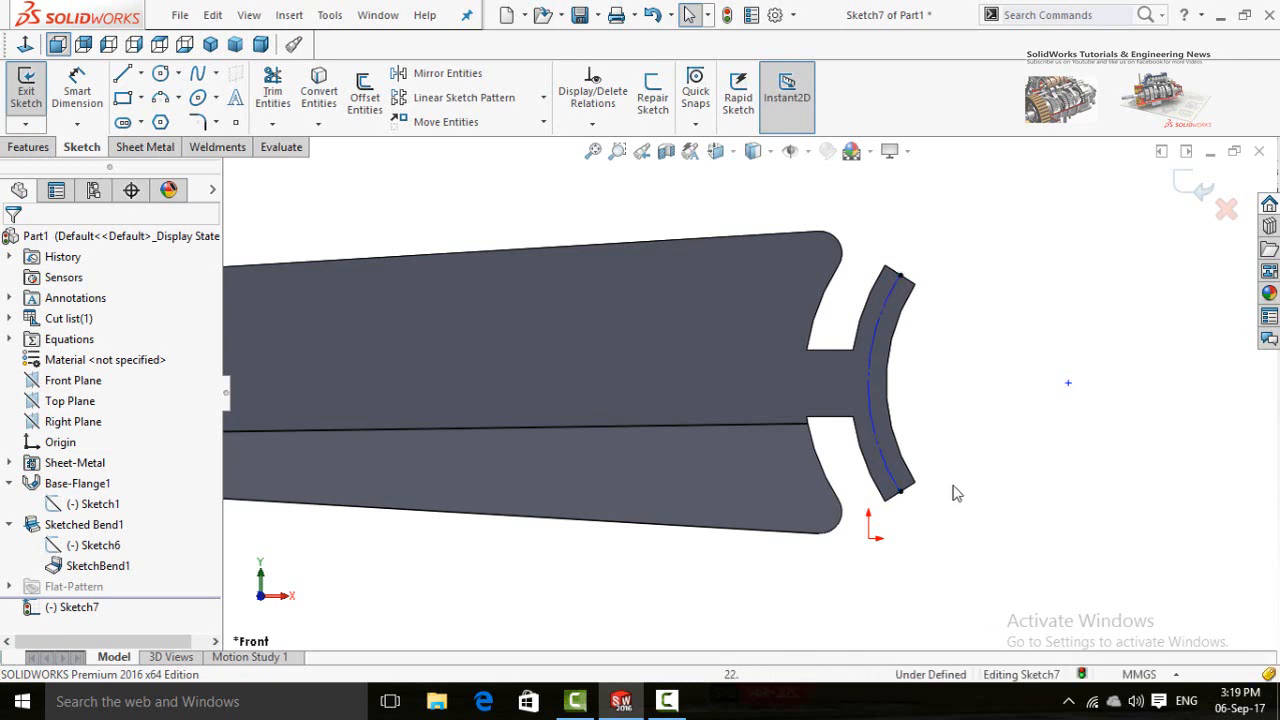
# Step: Make the construction arc concentric with the inner curved edge of the mounting end
pyautogui.click(877, 449)
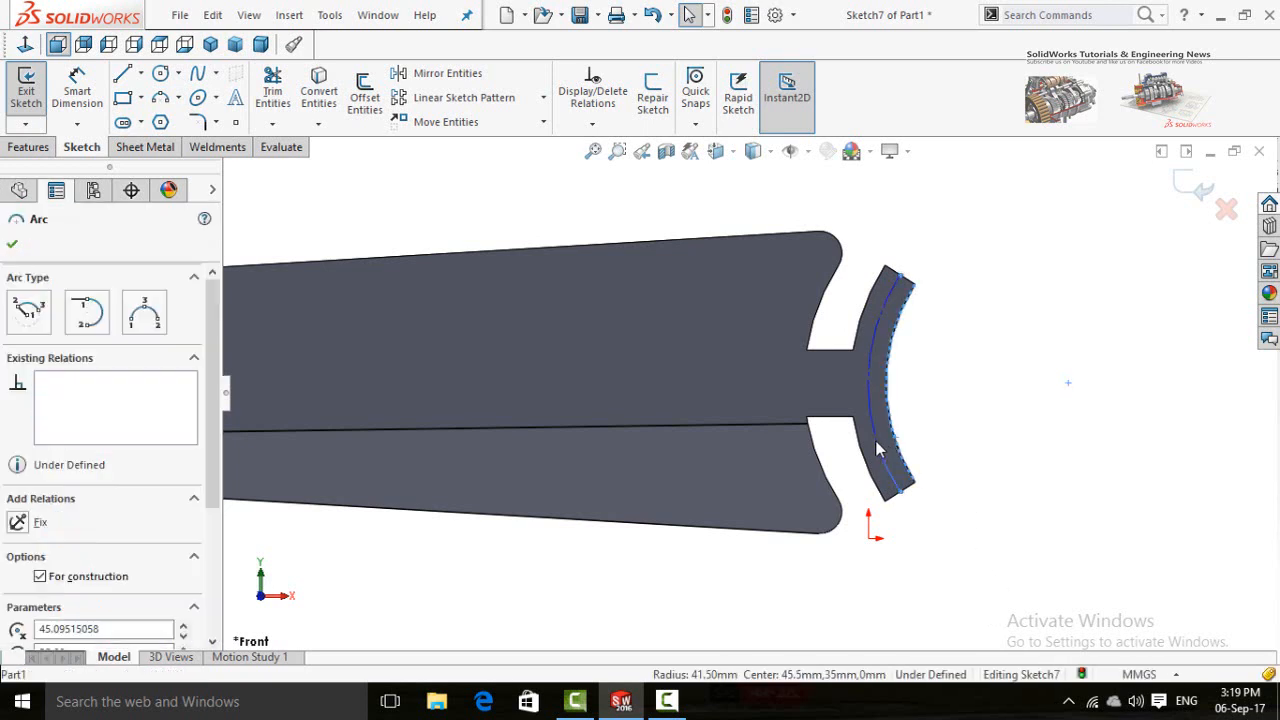
pyautogui.keyDown('ctrl'); pyautogui.click(877, 449); pyautogui.keyUp('ctrl')
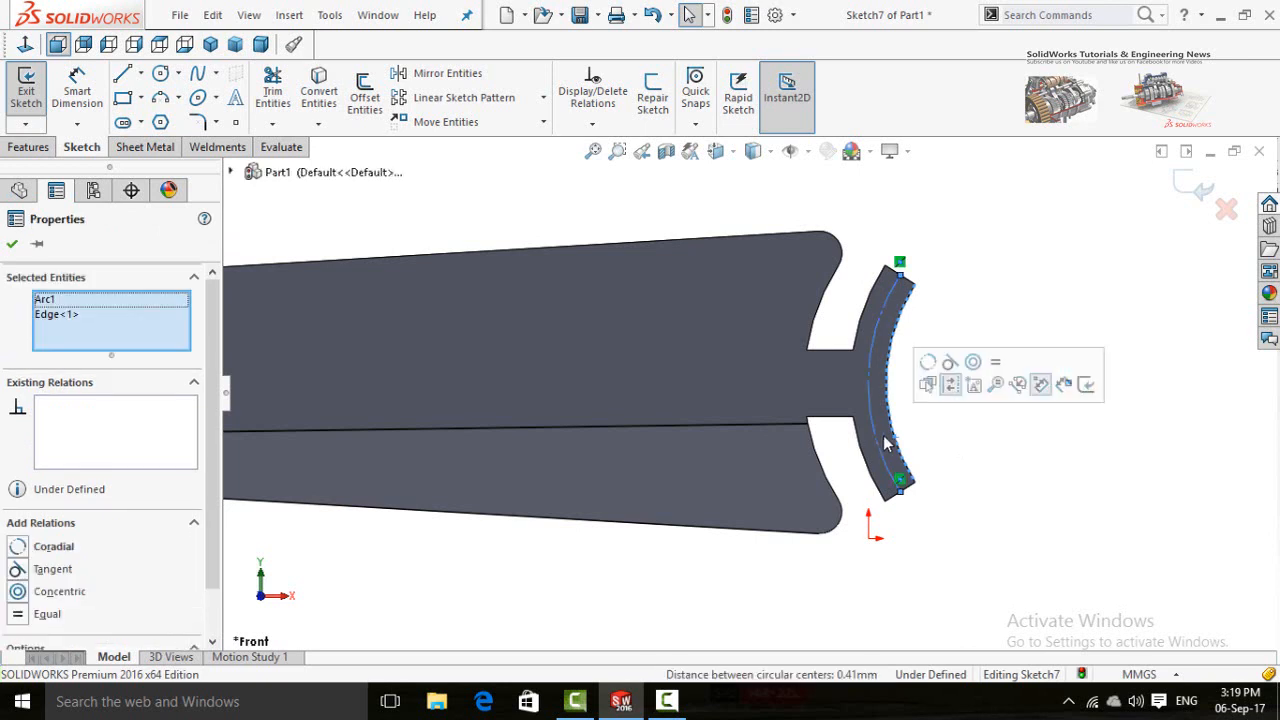
pyautogui.click(975, 365)
pyautogui.click(985, 560)
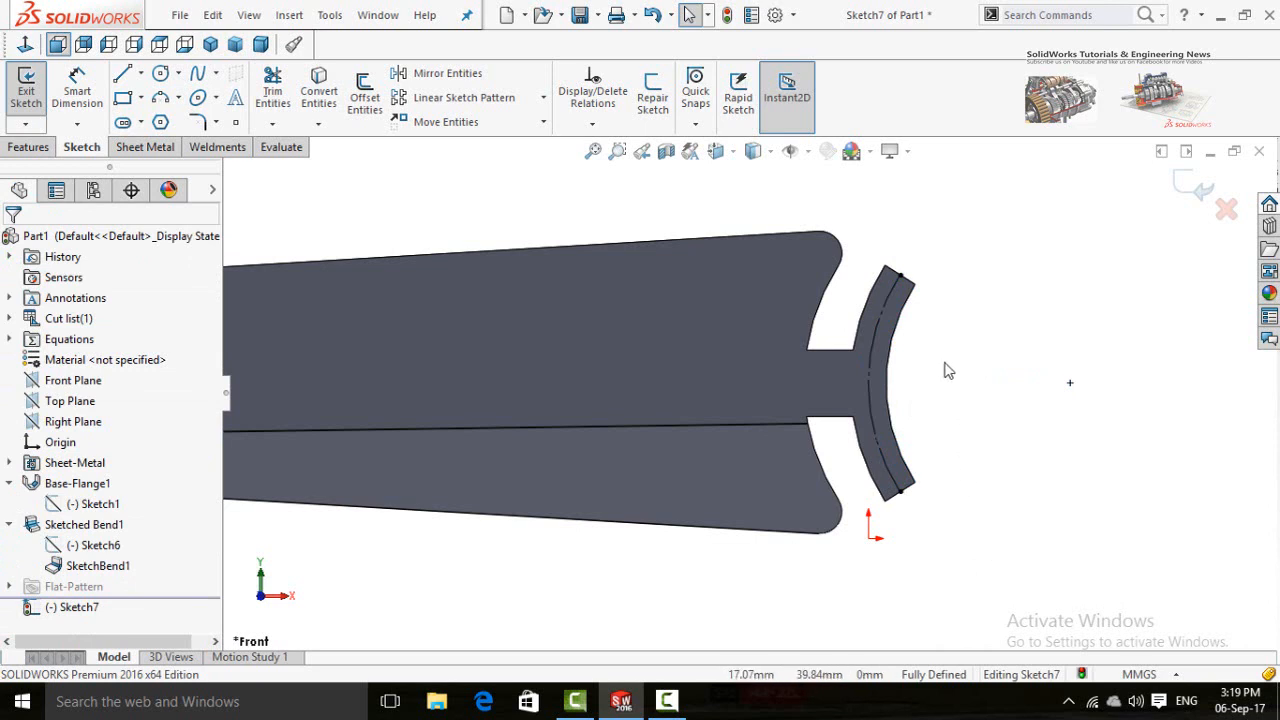
pyautogui.scroll(-2, 900, 372)
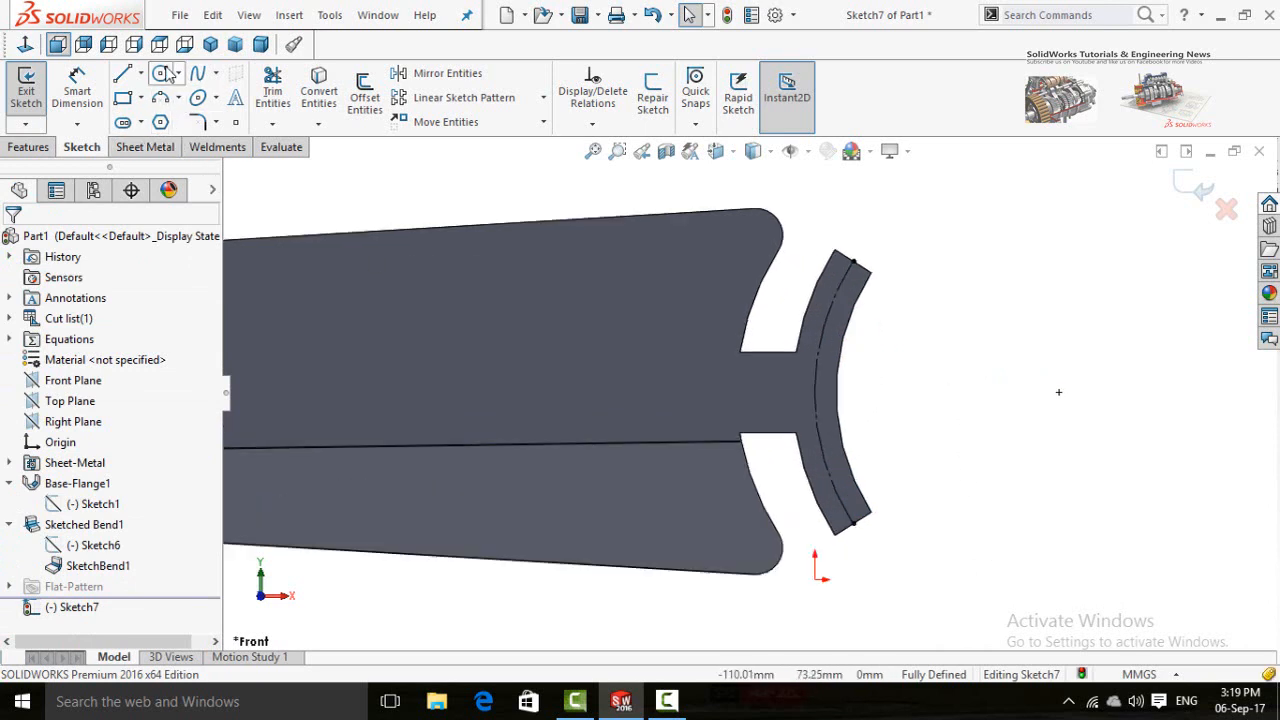
# Step: Sketch three circles centred on the construction arc of the mounting end, one at its midpoint and one near each end
pyautogui.click(160, 76)
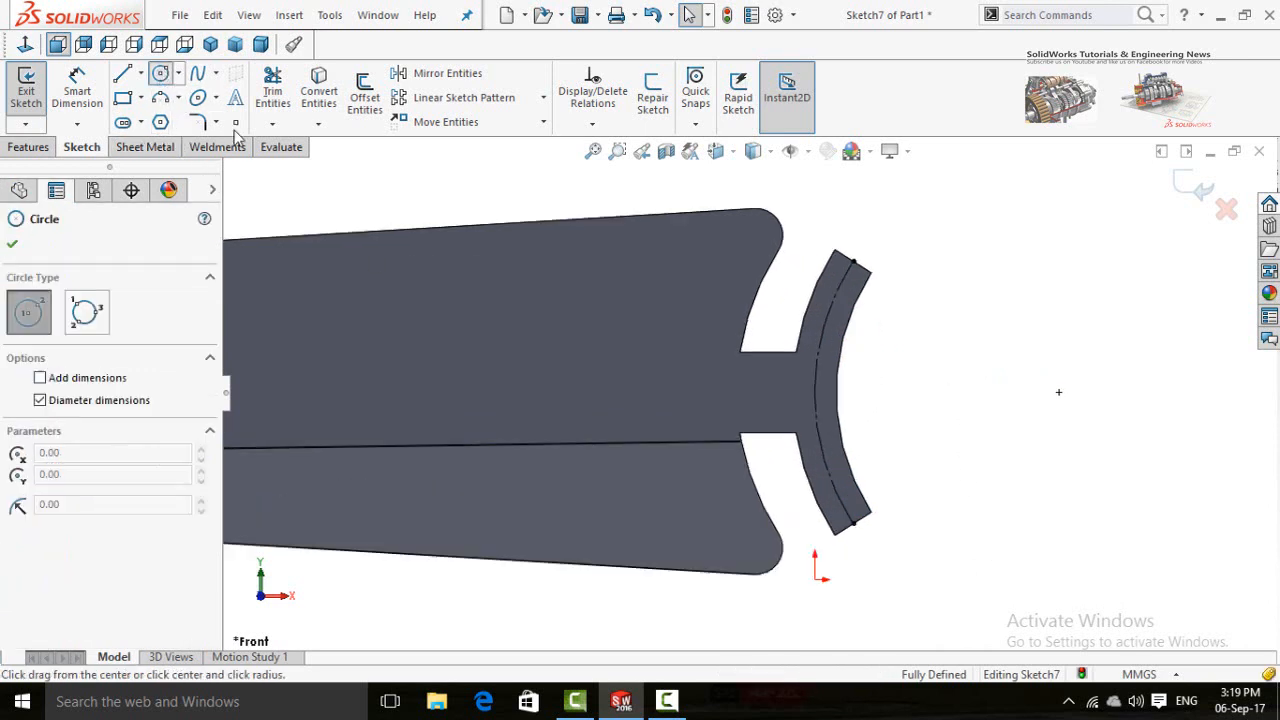
pyautogui.click(831, 304)
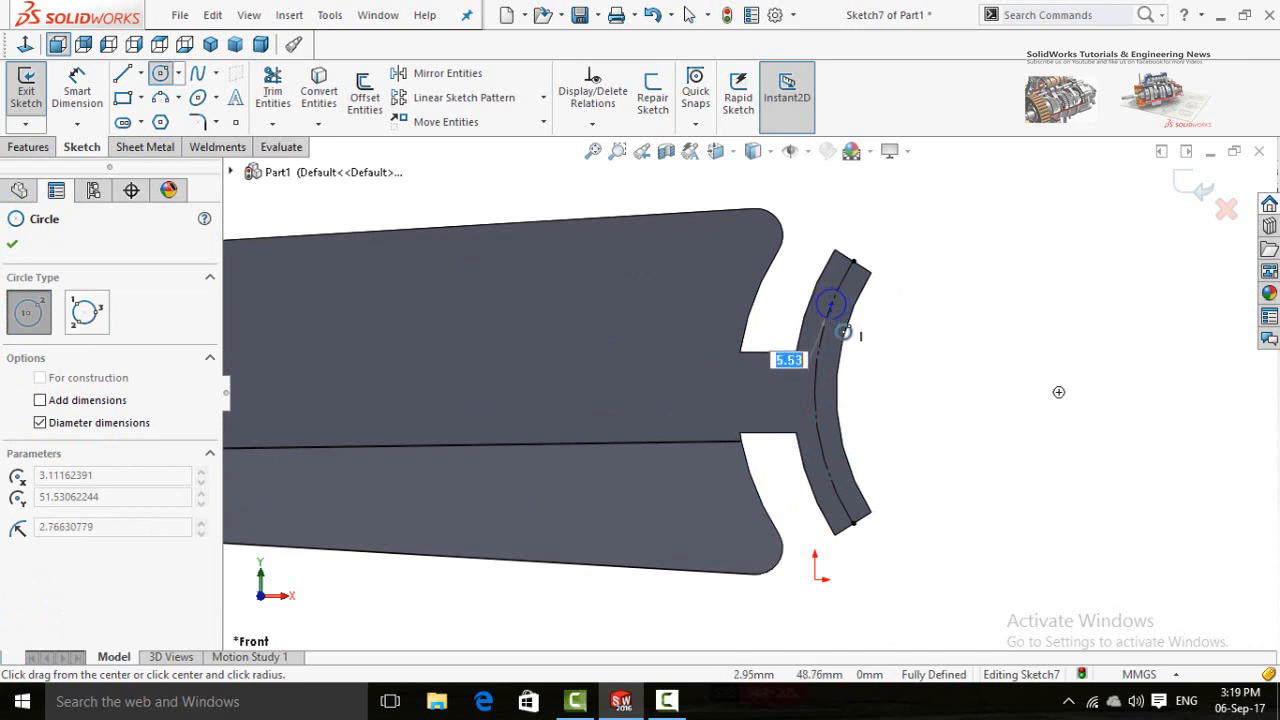
pyautogui.click(830, 319)
pyautogui.click(815, 392)
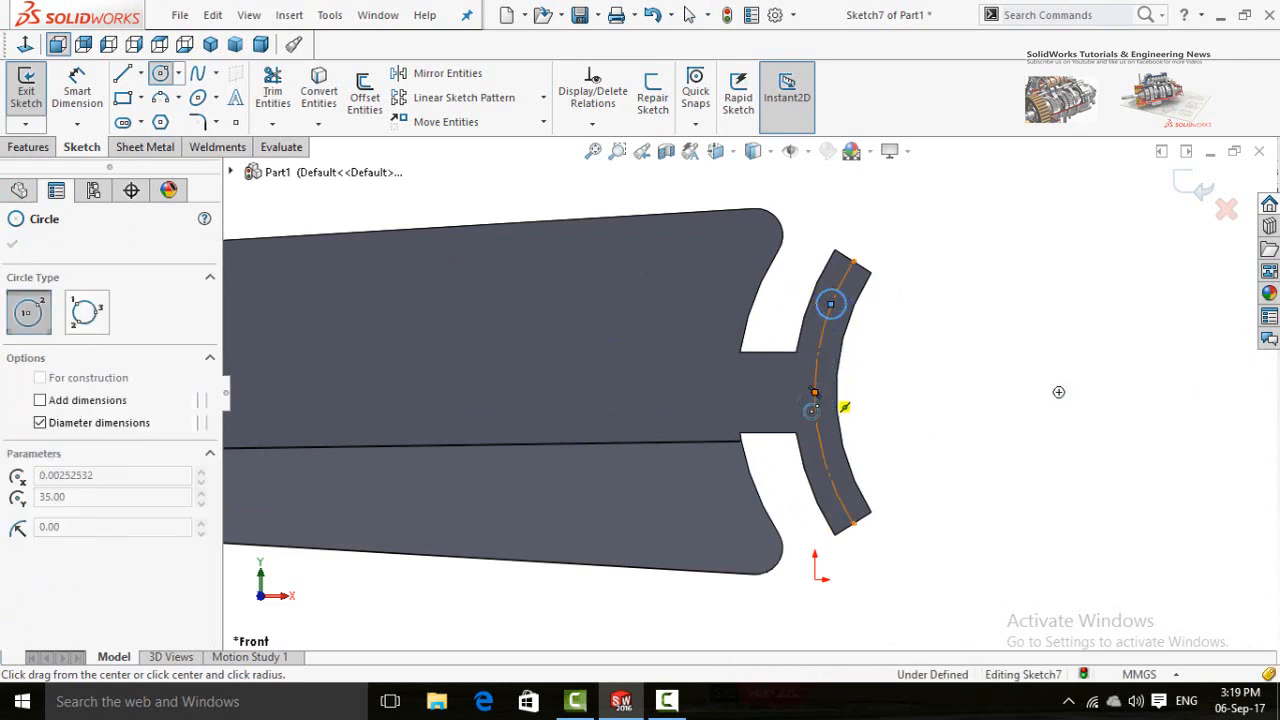
pyautogui.click(832, 392)
pyautogui.click(833, 484)
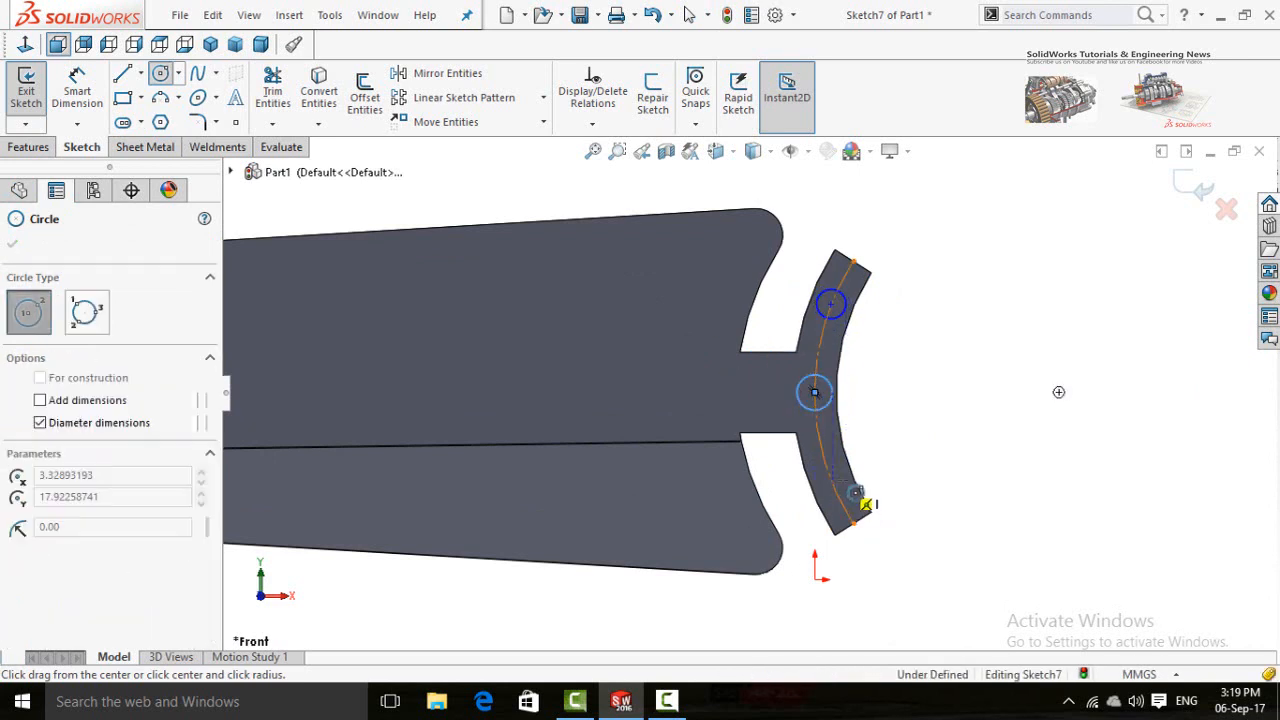
pyautogui.click(847, 485)
pyautogui.press('Escape')
pyautogui.press('Escape')
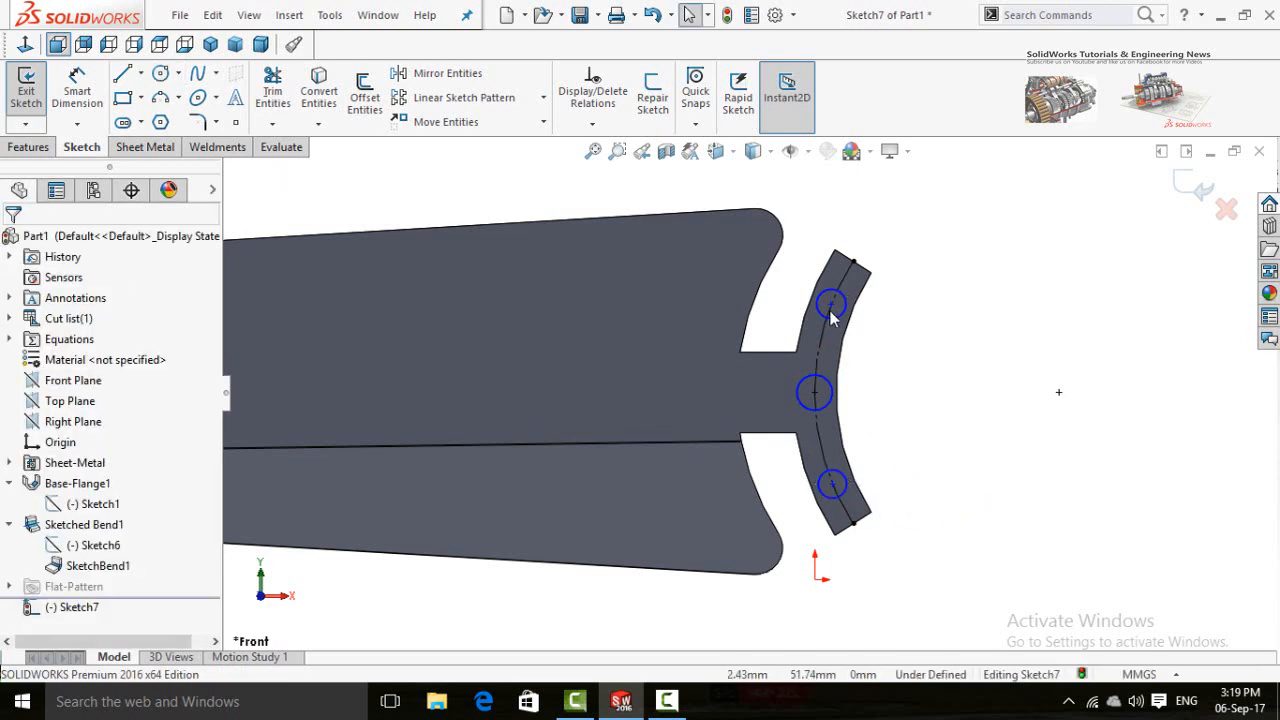
# Step: Add a vertical relation between the centres of the two outer circles
pyautogui.click(831, 304)
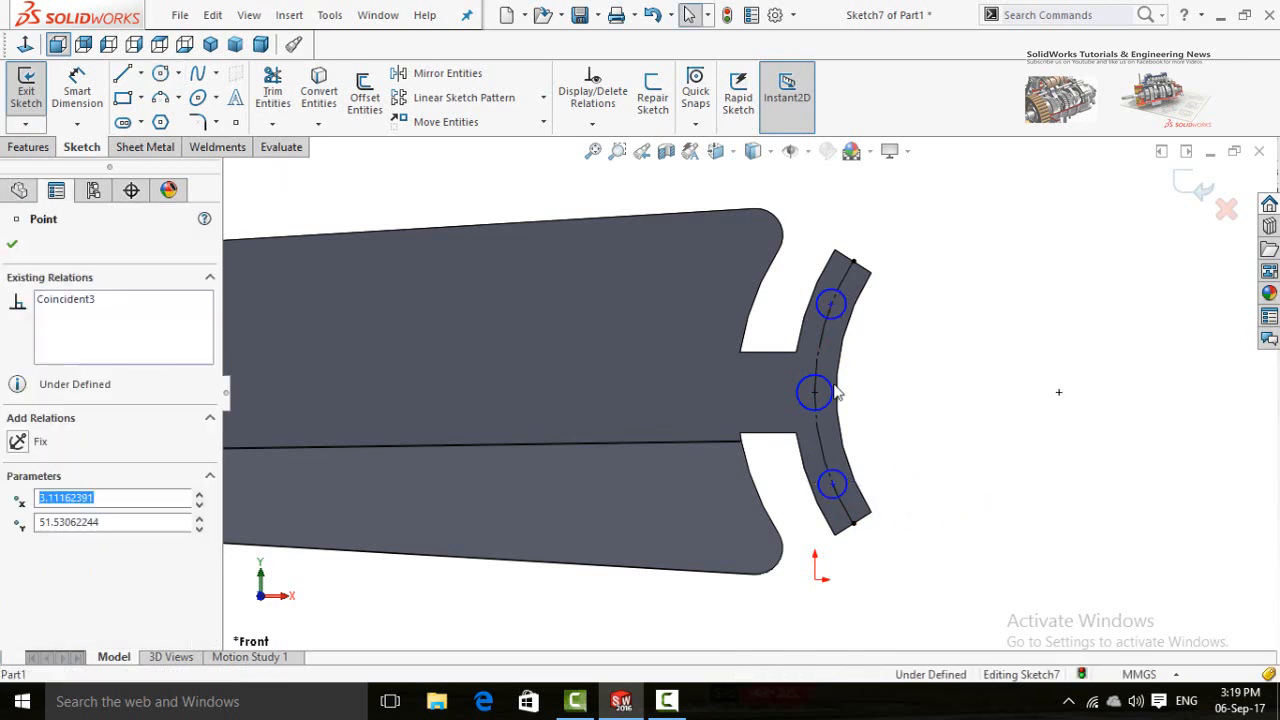
pyautogui.keyDown('ctrl'); pyautogui.click(833, 485); pyautogui.keyUp('ctrl')
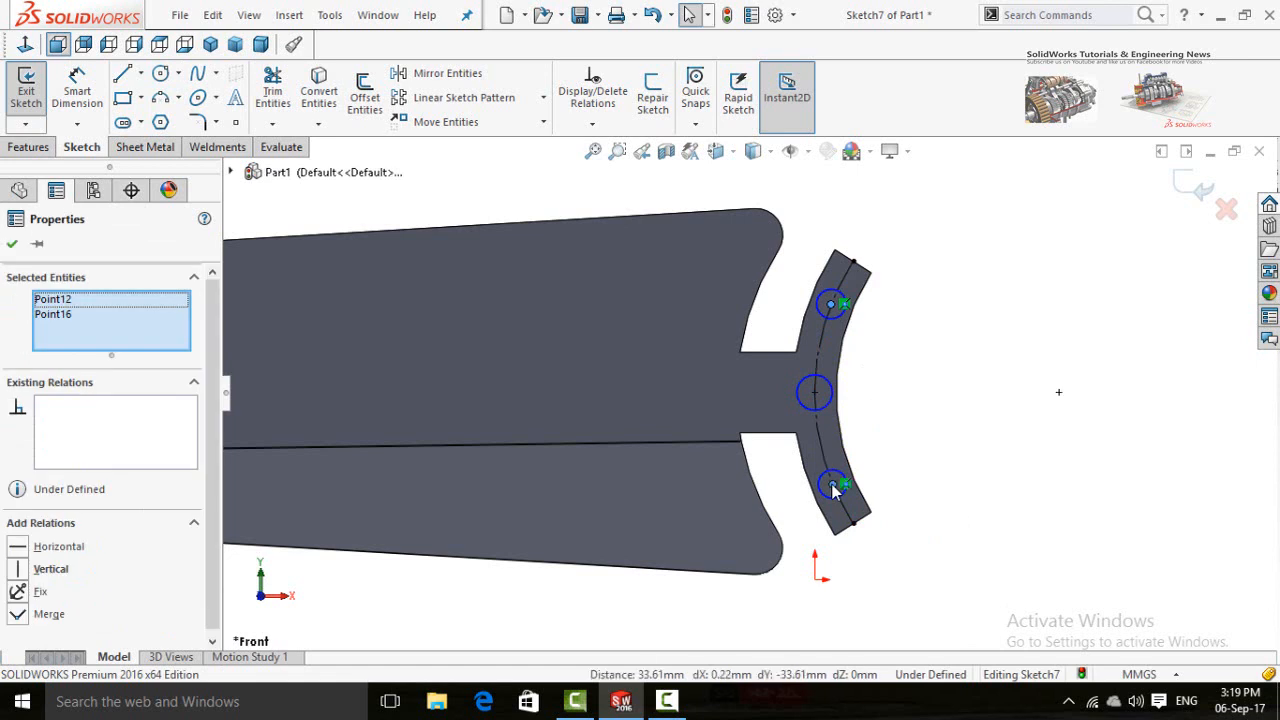
pyautogui.click(914, 394)
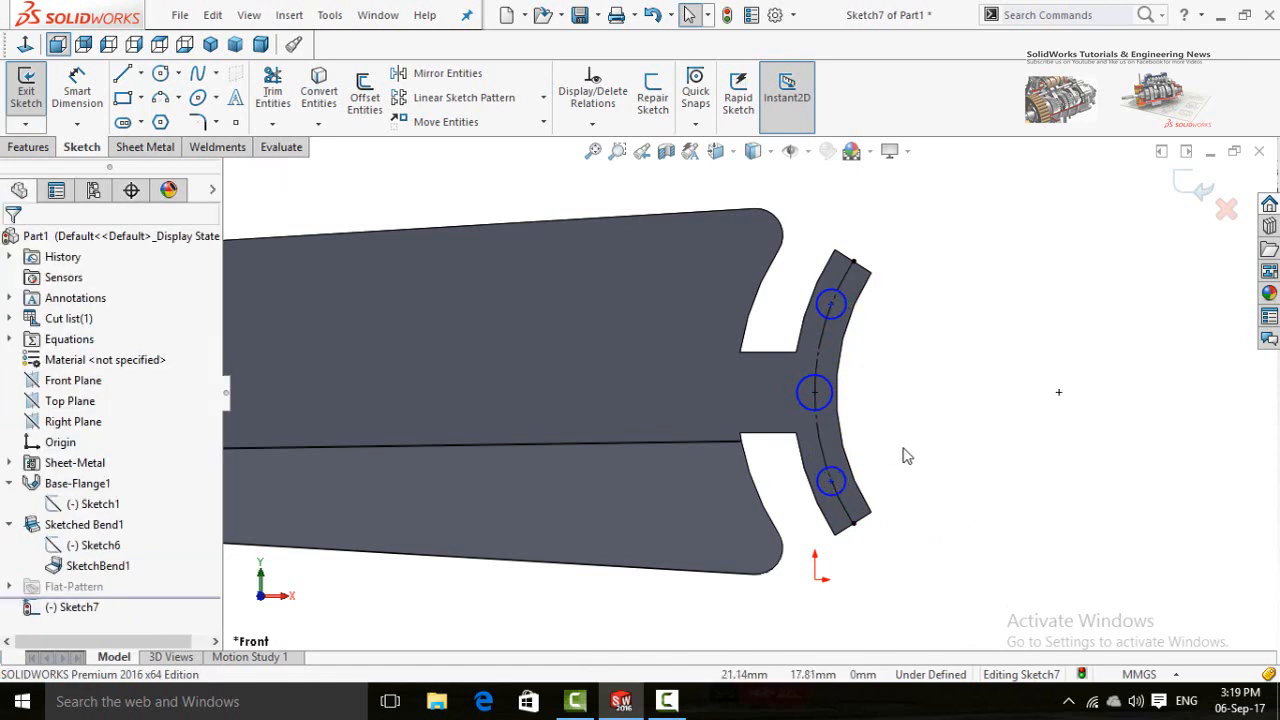
# Step: Make the three circles on the mounting end equal in size
pyautogui.click(837, 478)
pyautogui.keyDown('ctrl'); pyautogui.click(826, 407); pyautogui.keyUp('ctrl')
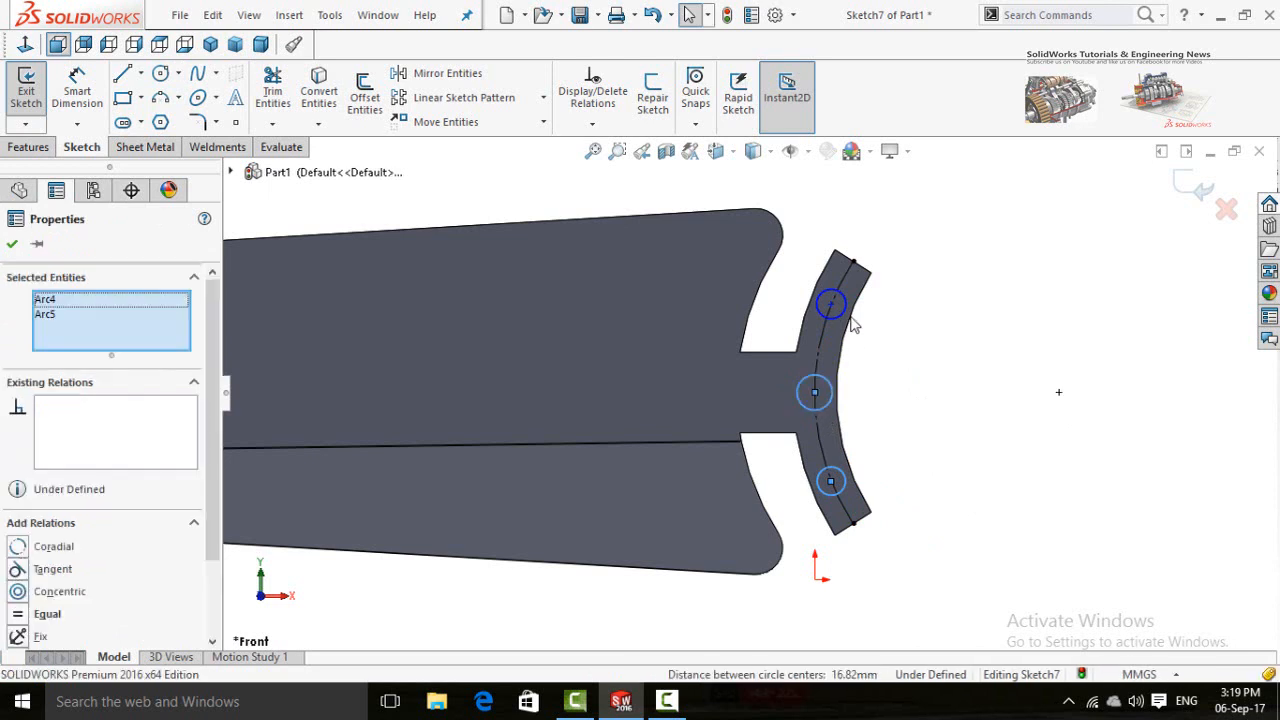
pyautogui.keyDown('ctrl'); pyautogui.click(846, 314); pyautogui.keyUp('ctrl')
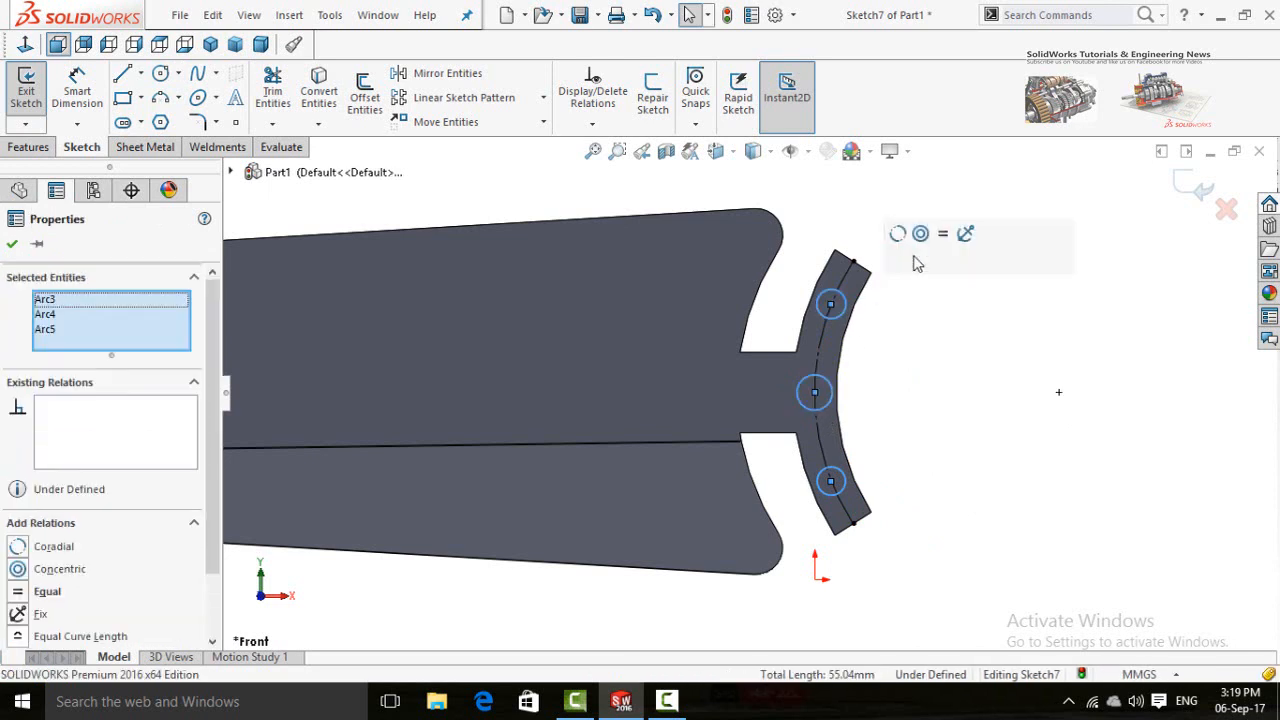
pyautogui.click(943, 236)
pyautogui.click(949, 525)
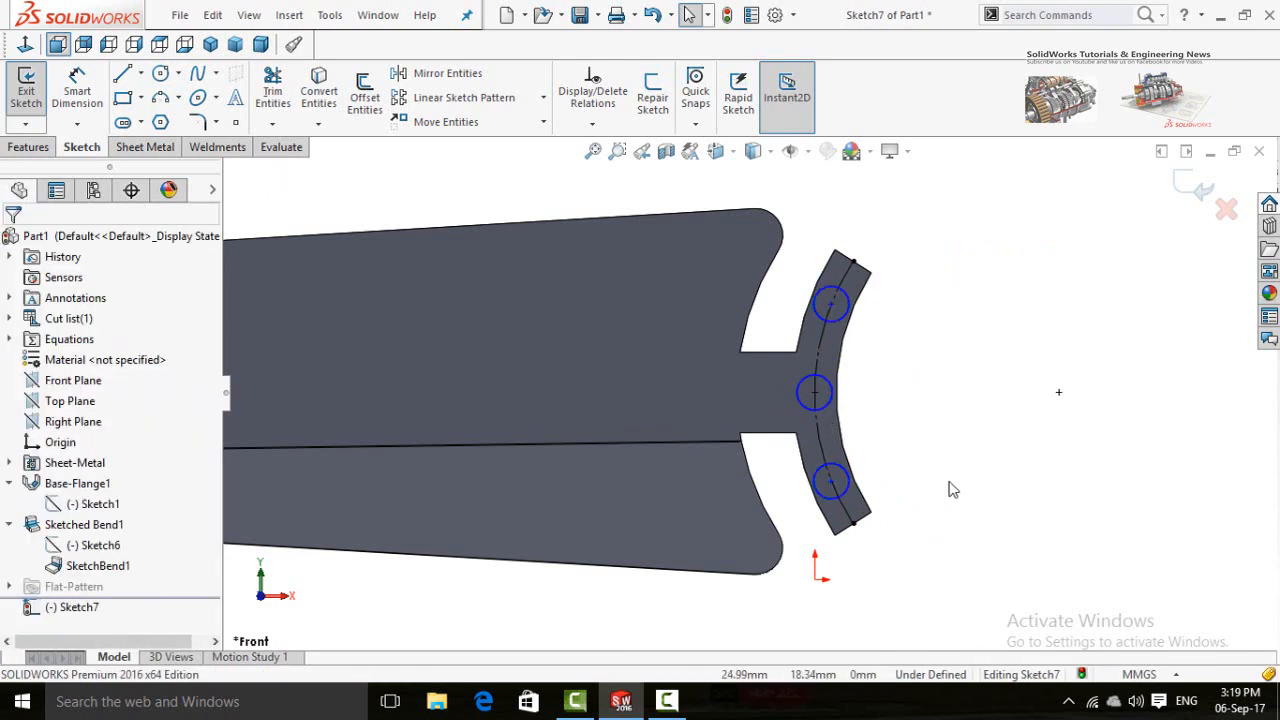
# Step: Dimension the diameter of the upper circle as 3 mm
pyautogui.moveTo(951, 470); pyautogui.dragTo(948, 340, button='right')
pyautogui.click(852, 312)
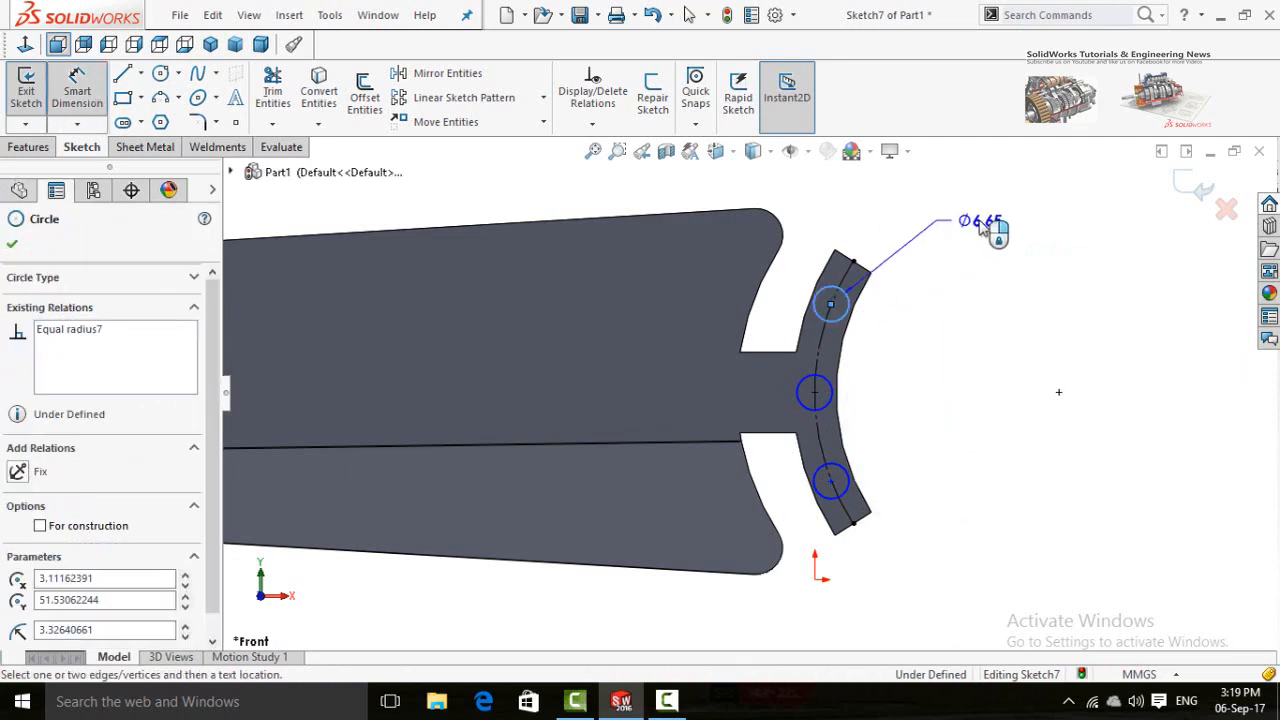
pyautogui.click(997, 228)
pyautogui.write('5')
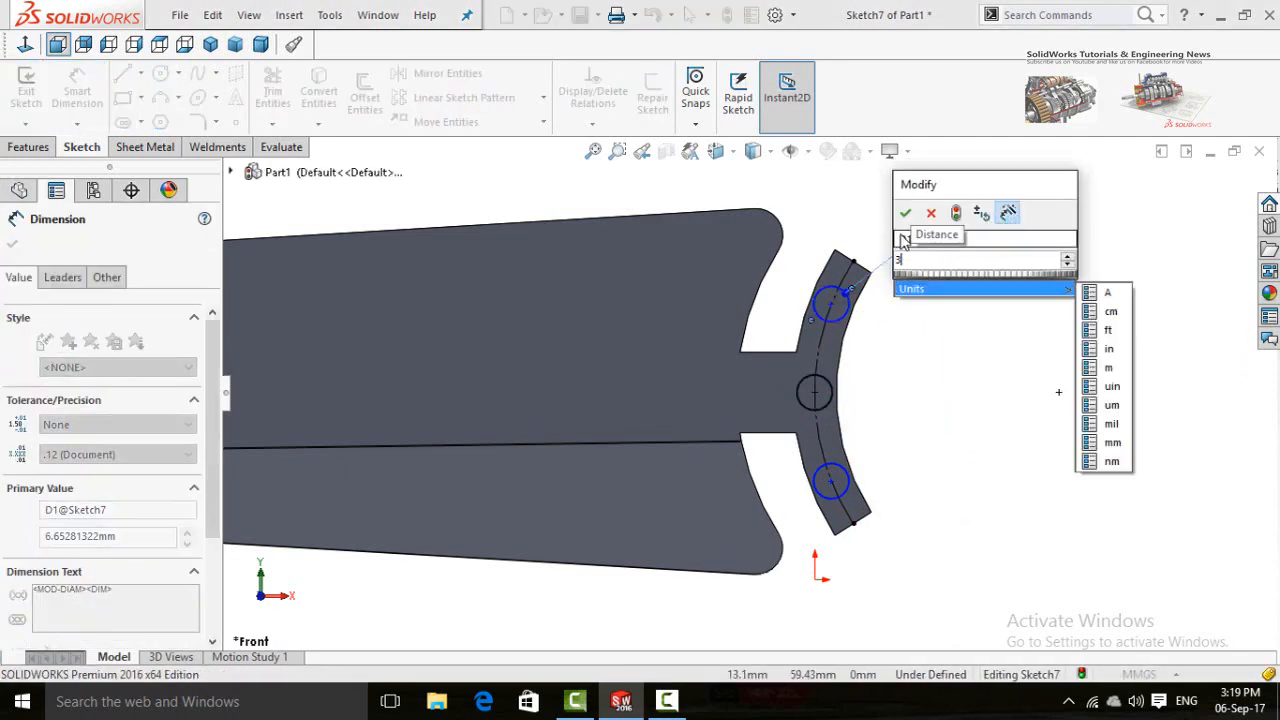
pyautogui.click(908, 214)
pyautogui.click(914, 394)
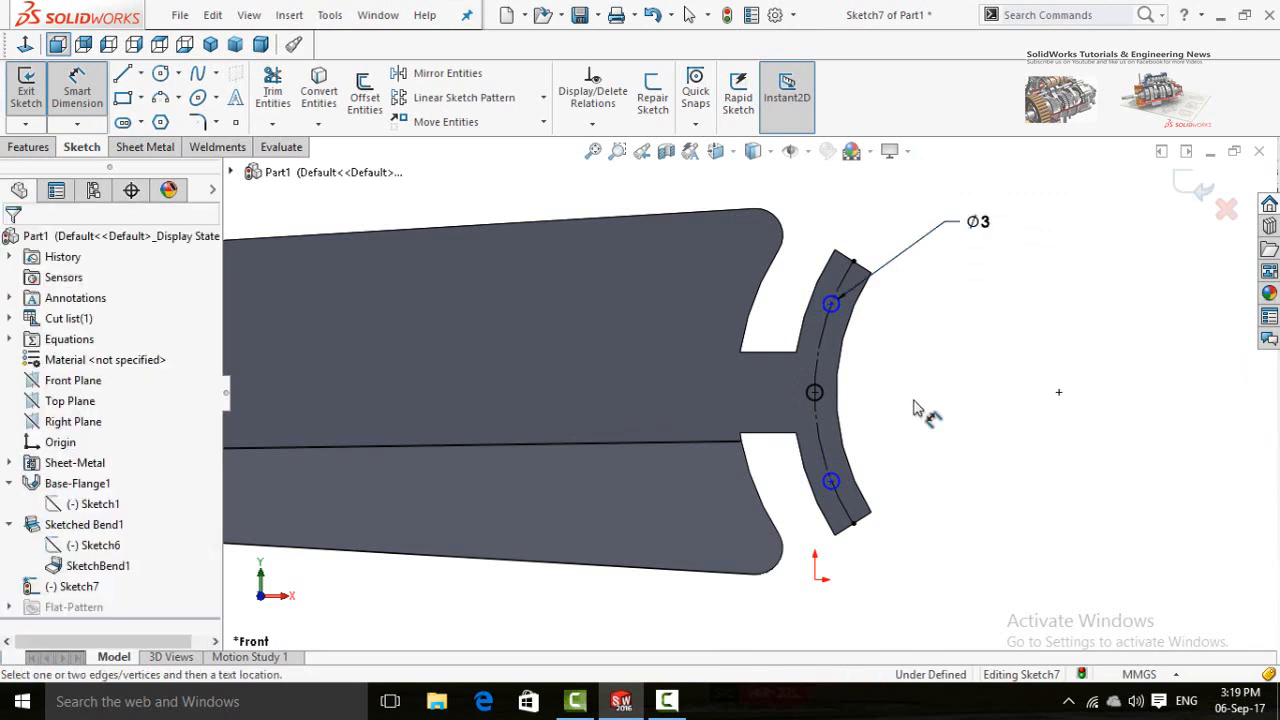
# Step: Dimension the vertical distance between the centres of the two outer circles as 30 mm
pyautogui.moveTo(842, 480); pyautogui.dragTo(840, 310)
pyautogui.click(840, 310)
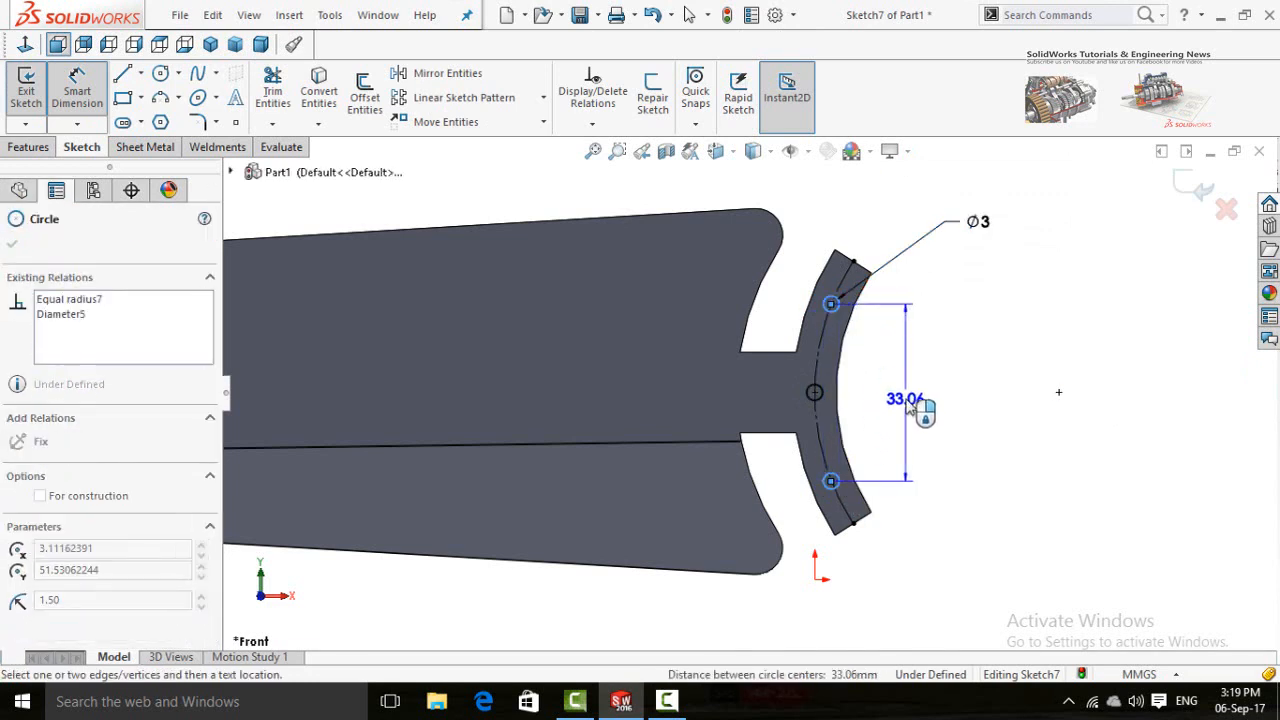
pyautogui.click(897, 410)
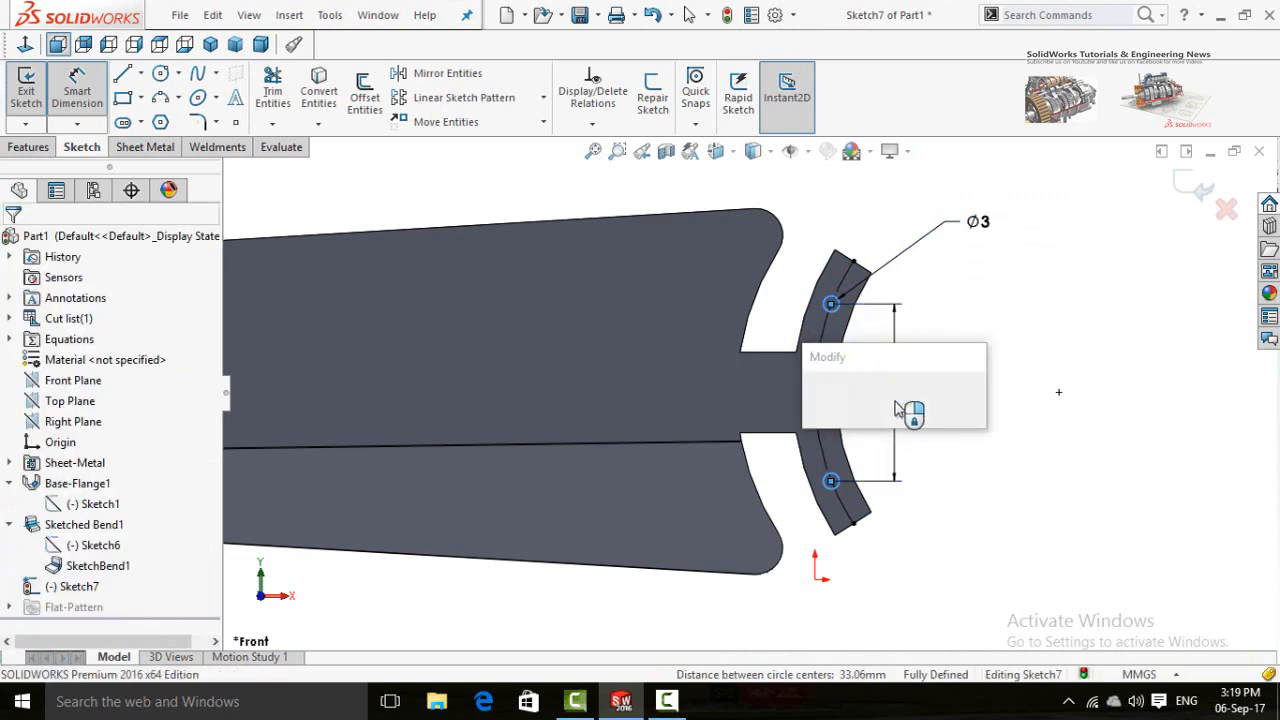
pyautogui.write('3')
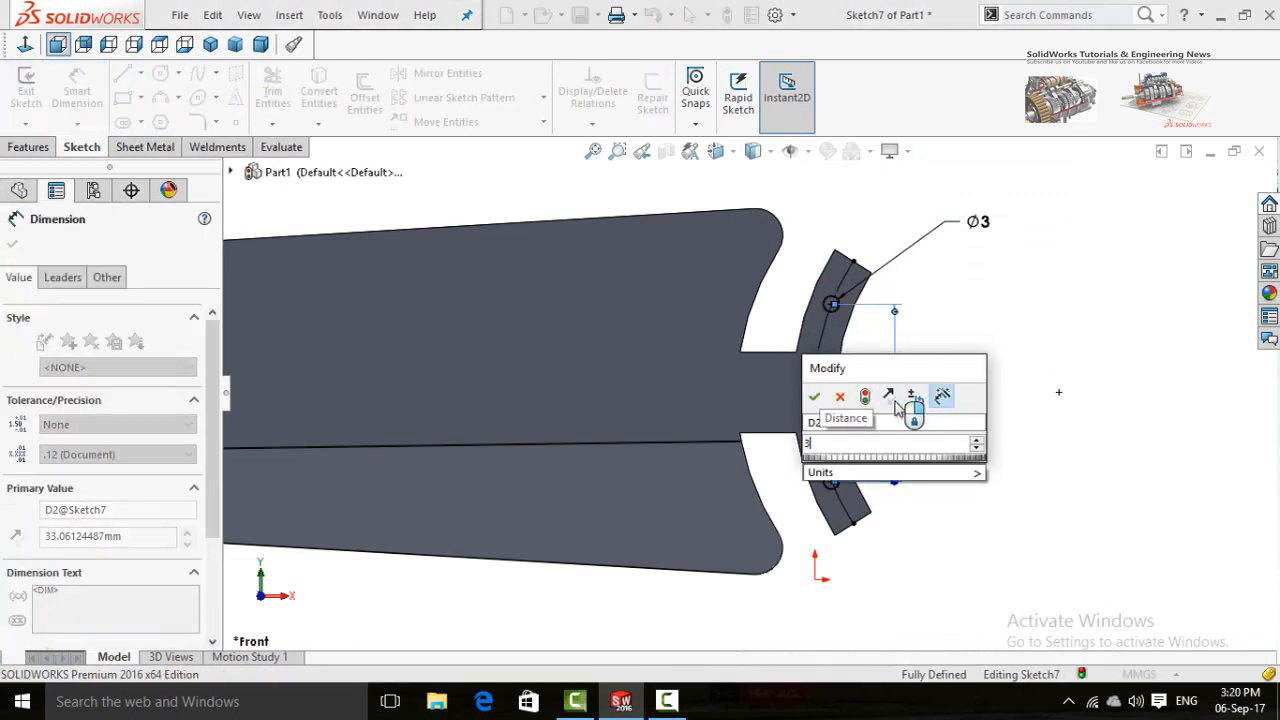
pyautogui.write('0')
pyautogui.press('Return')
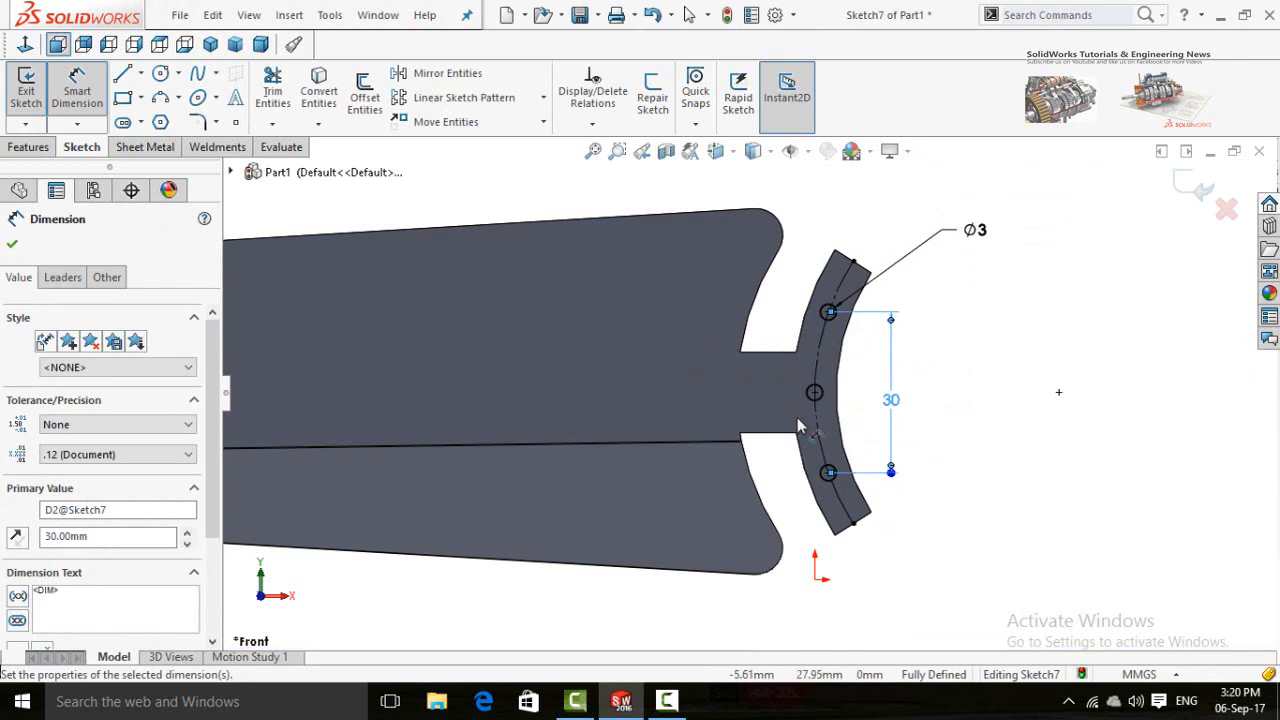
pyautogui.click(822, 347)
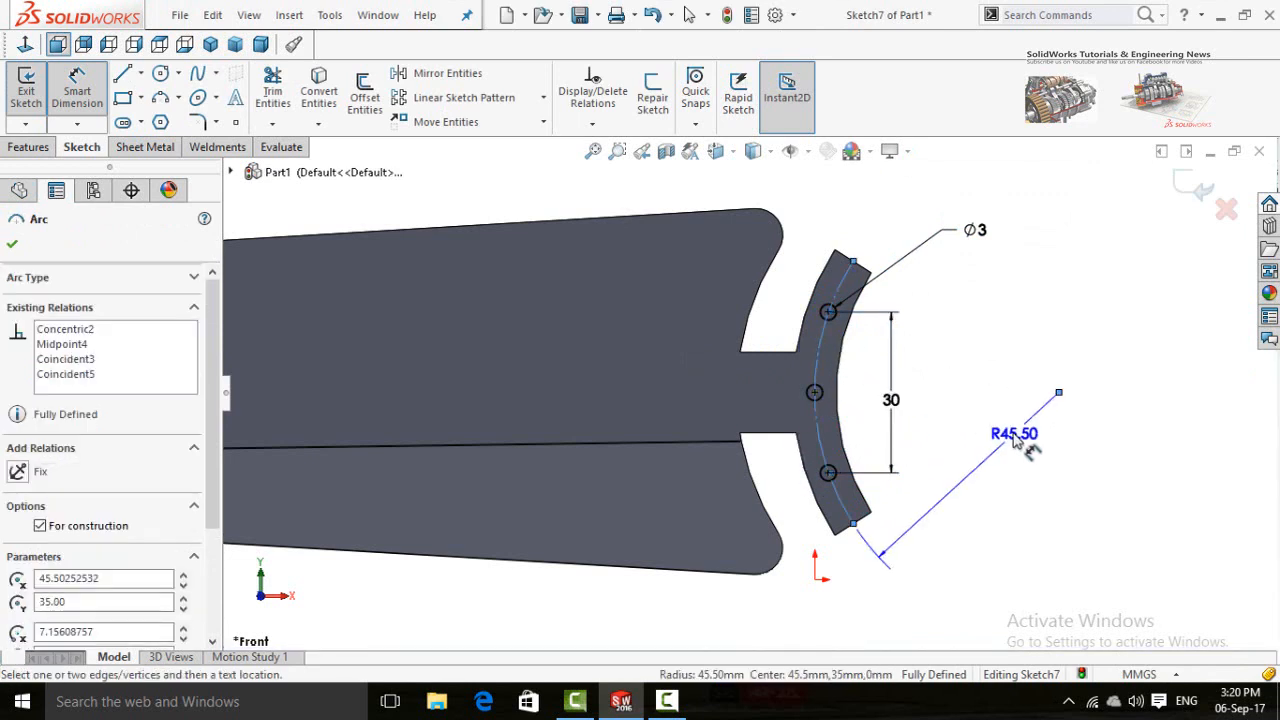
pyautogui.press('Escape')
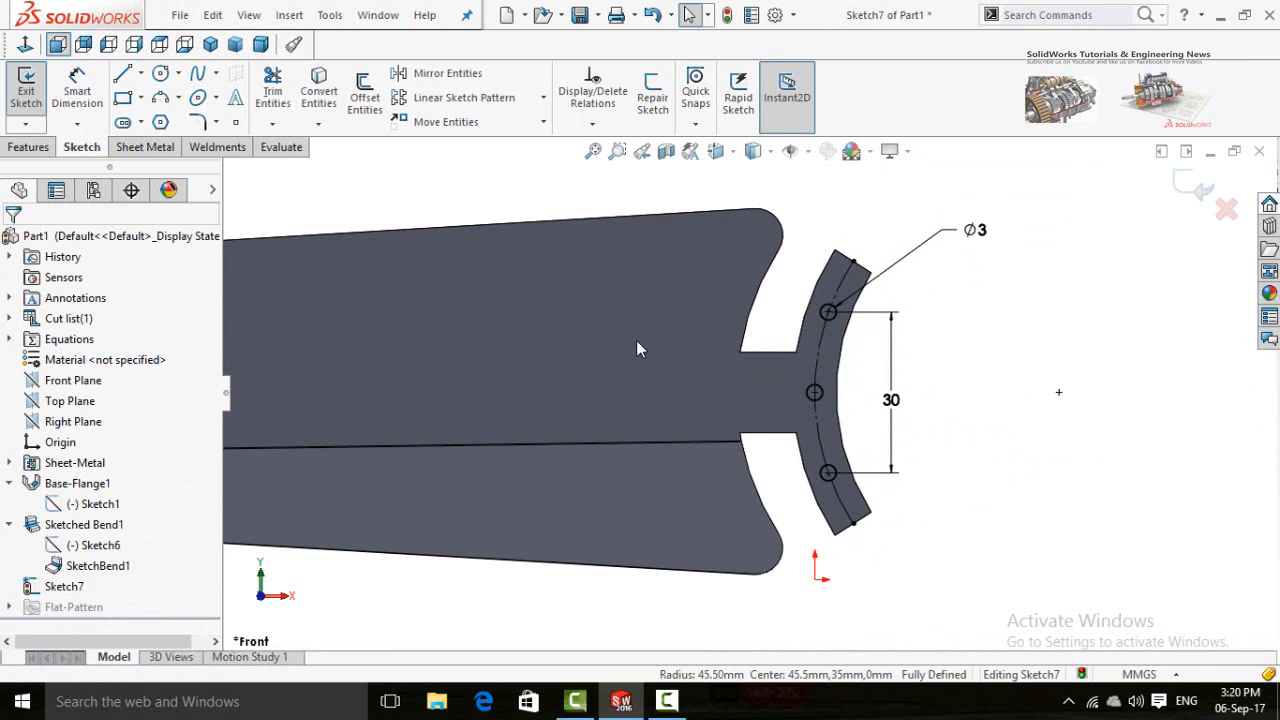
# Step: Cut the three circles through the mounting end with a blind 10 mm Extruded Cut, keeping the normal cut option
pyautogui.click(30, 147)
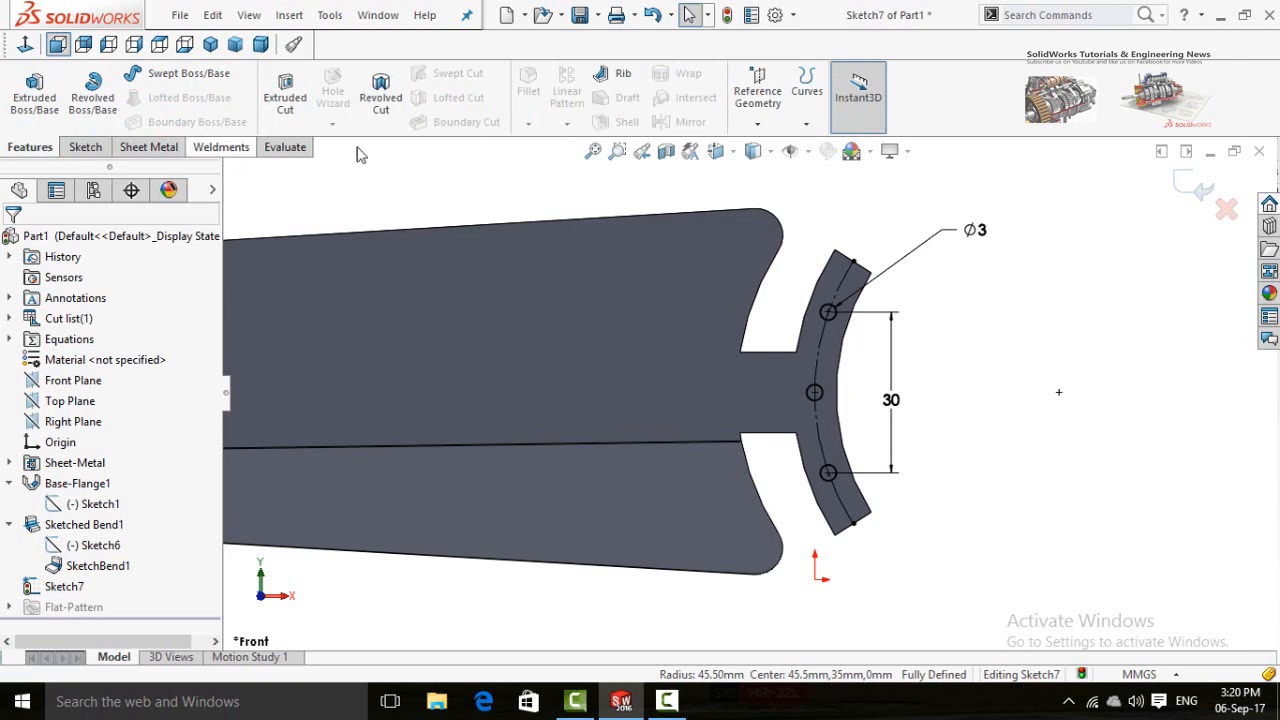
pyautogui.click(285, 100)
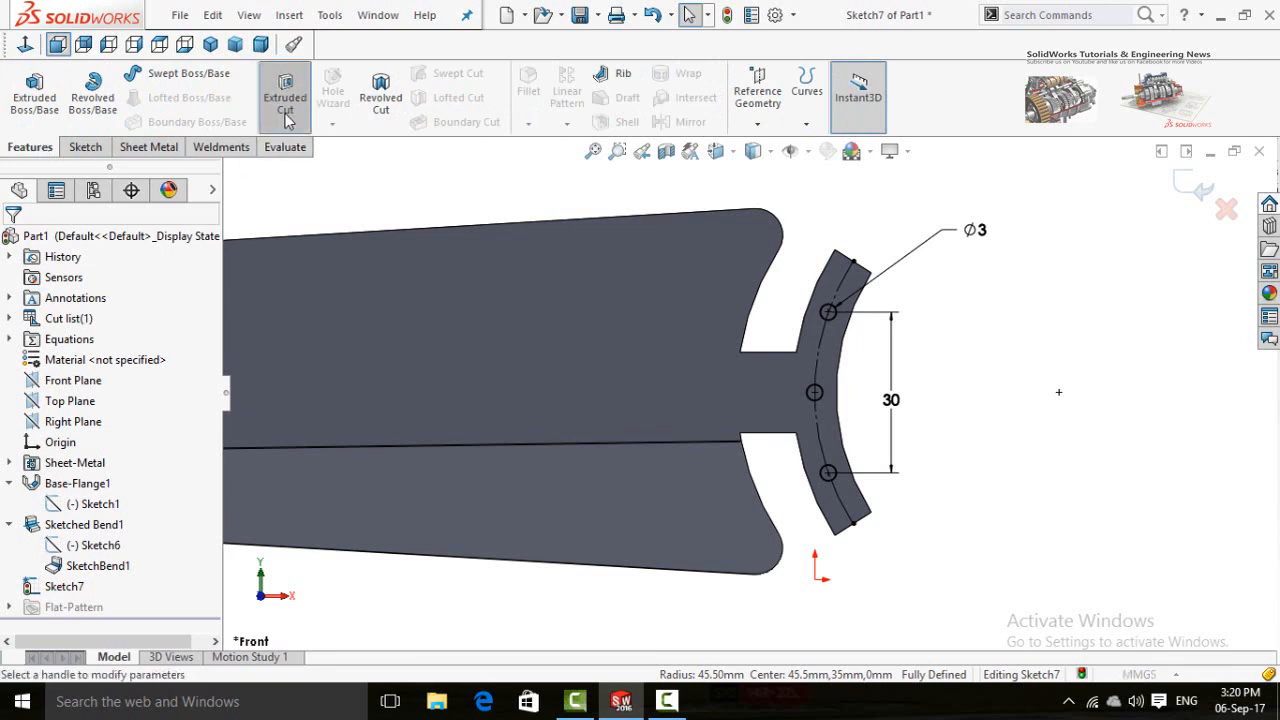
pyautogui.moveTo(678, 357); pyautogui.dragTo(601, 344, button='middle')
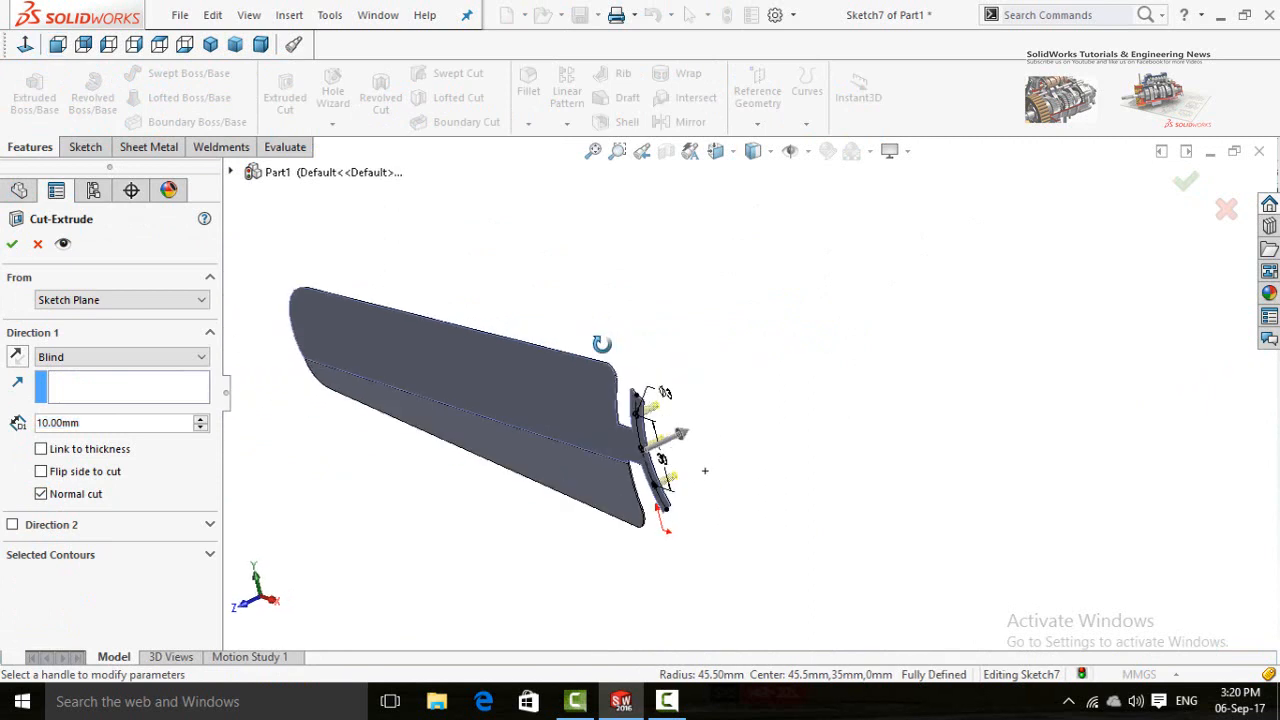
pyautogui.click(12, 245)
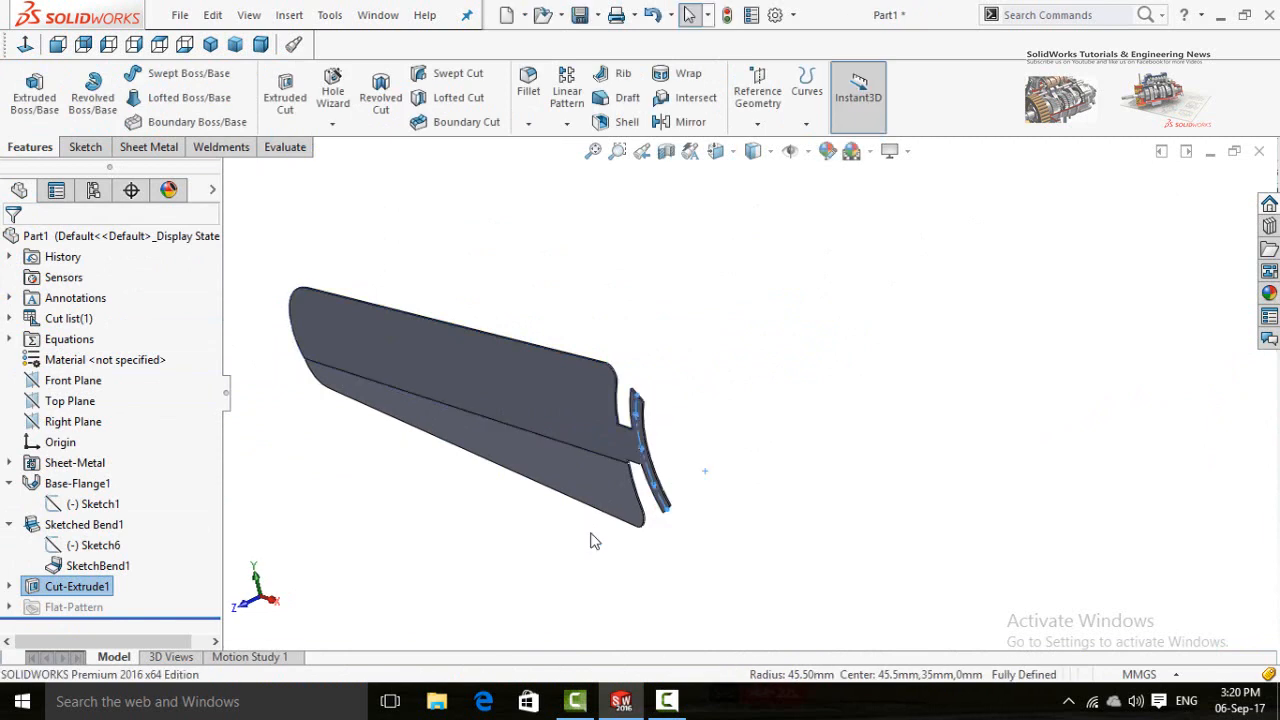
pyautogui.click(592, 572)
pyautogui.moveTo(592, 572); pyautogui.dragTo(511, 505, button='middle')
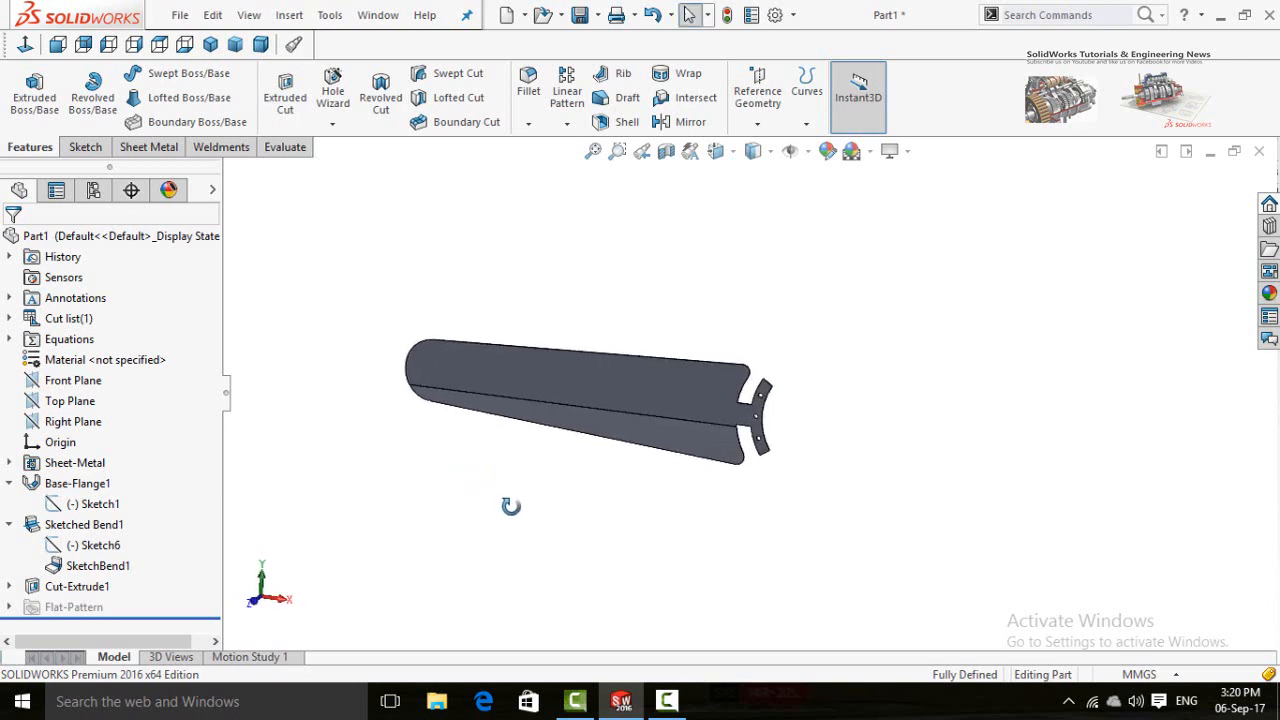
# Step: Create a new part document and start a sketch on its Front Plane
pyautogui.hotkey('ctrl', 'n')
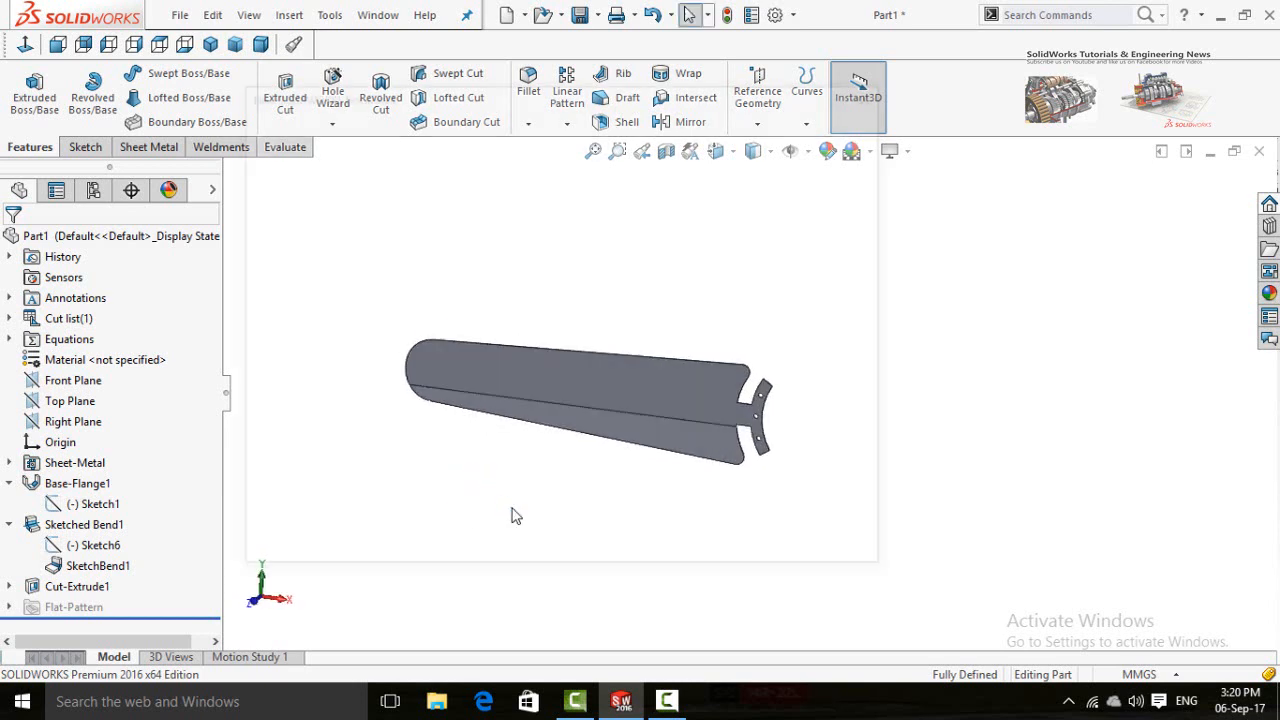
pyautogui.doubleClick(369, 302)
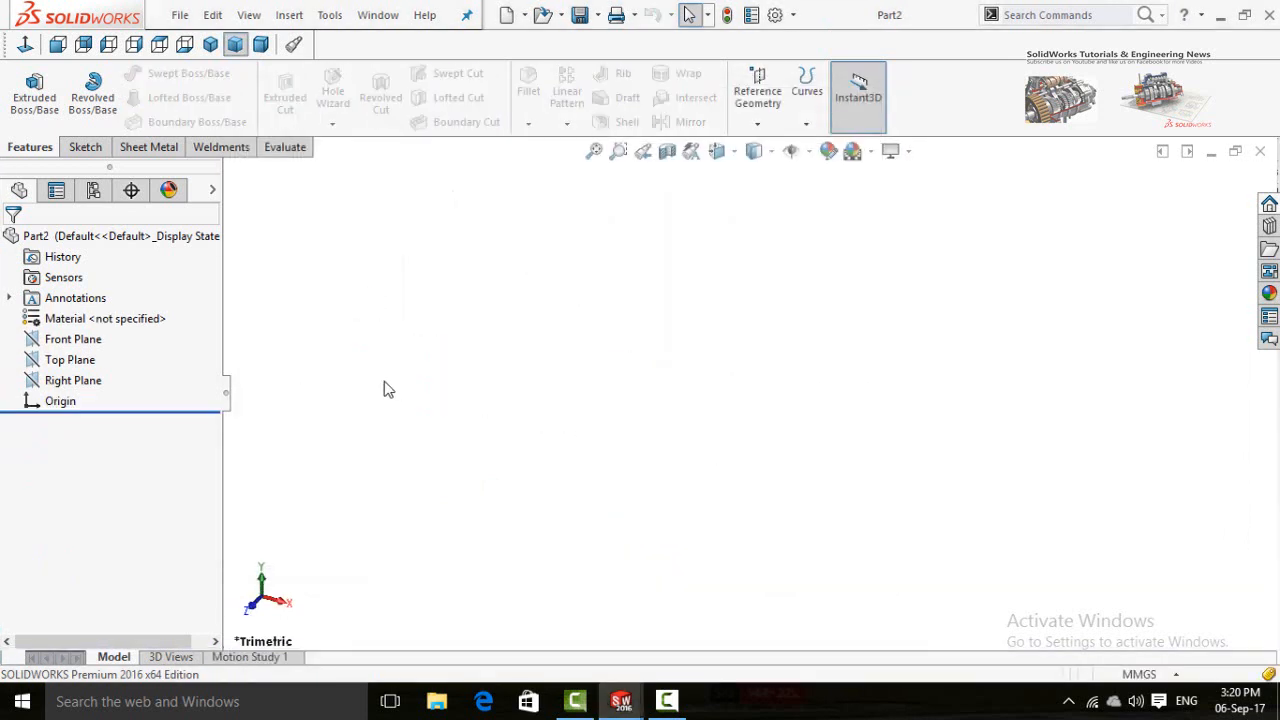
pyautogui.click(62, 341)
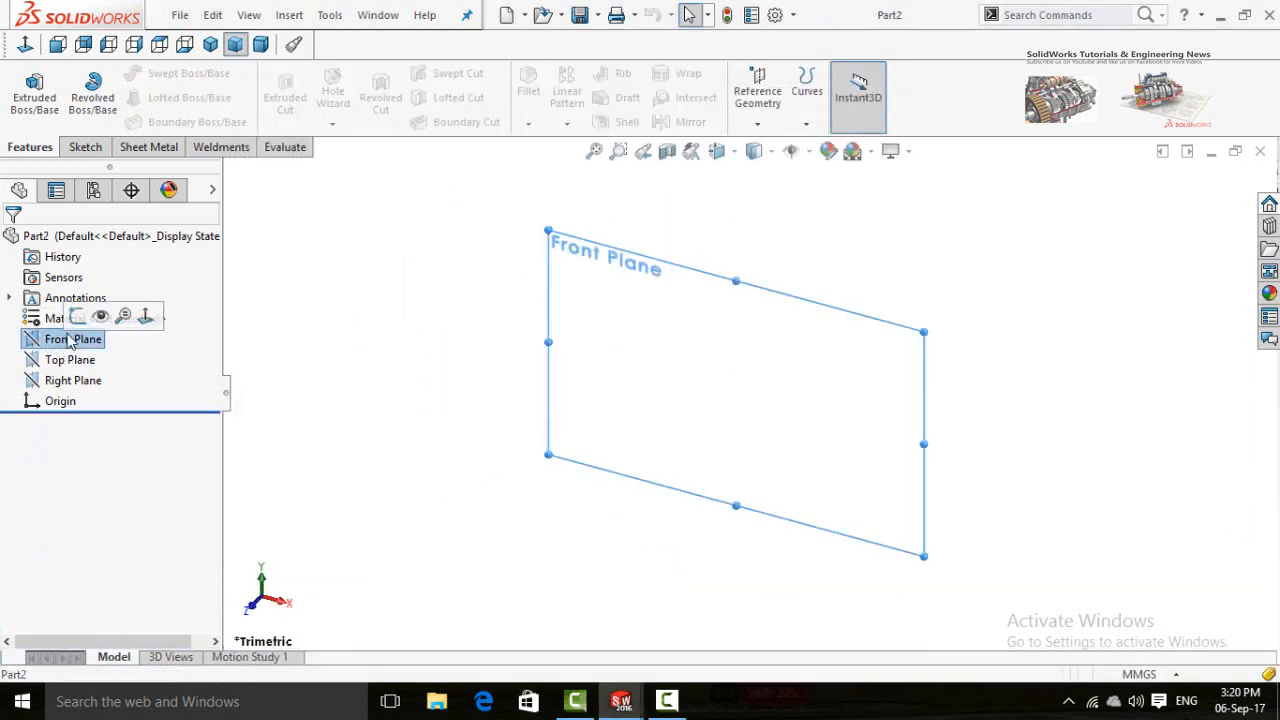
pyautogui.click(114, 316)
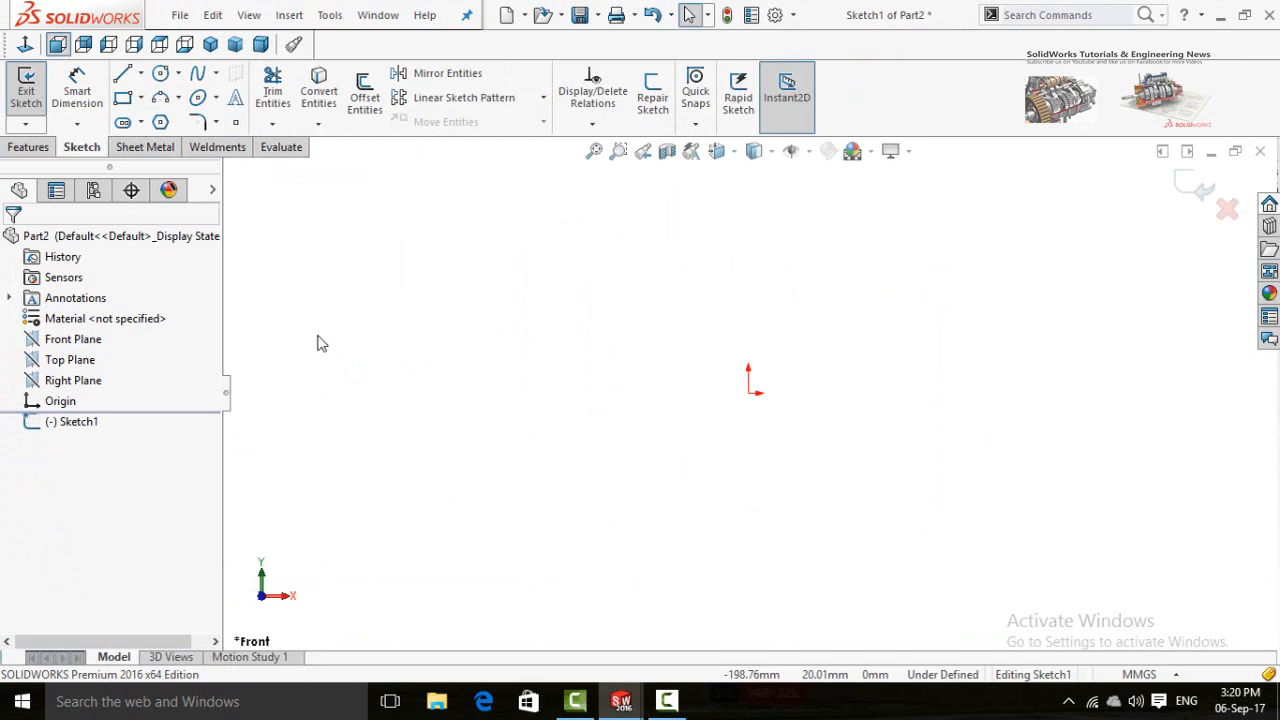
# Step: Sketch a horizontal line starting at the origin and running in the negative X direction
pyautogui.click(141, 75)
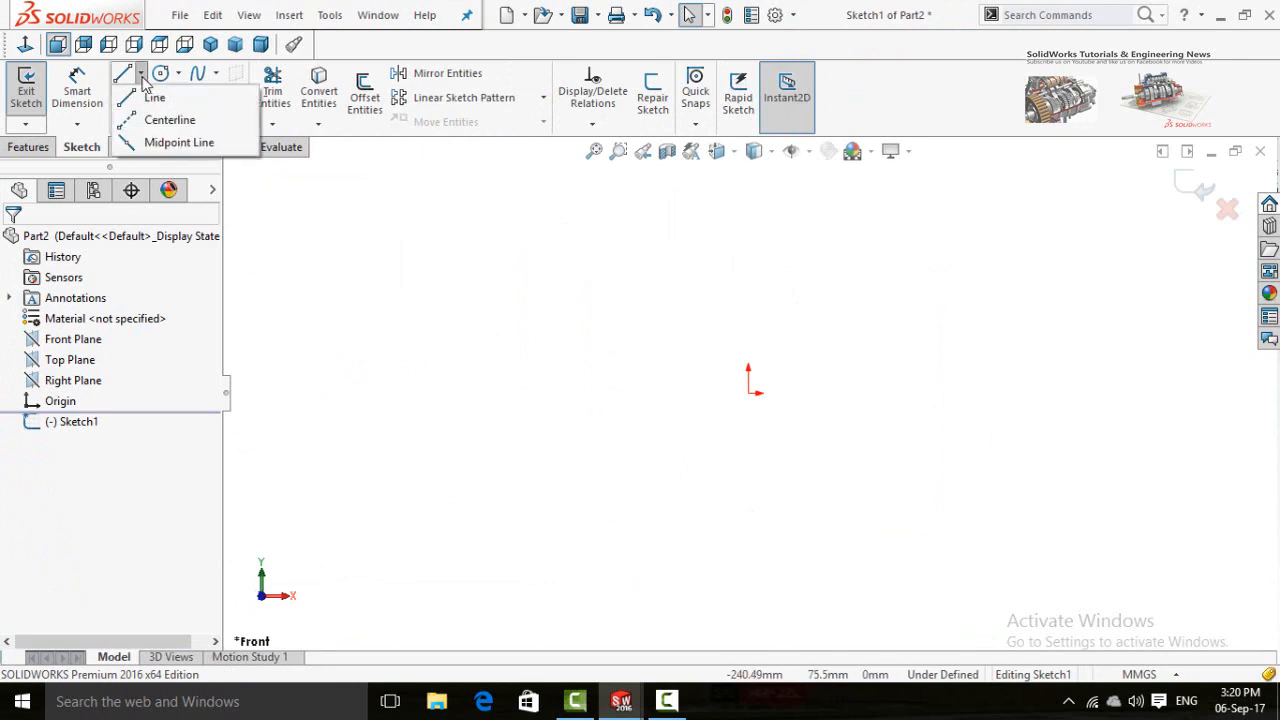
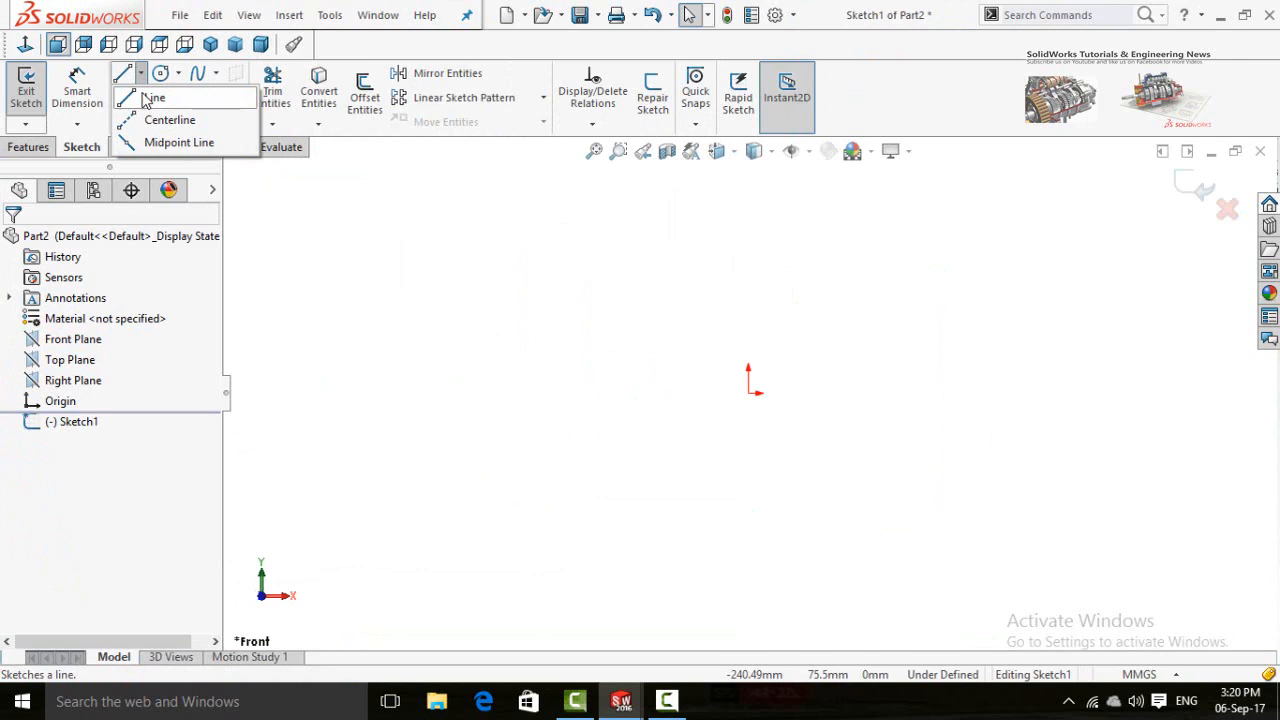
pyautogui.click(150, 98)
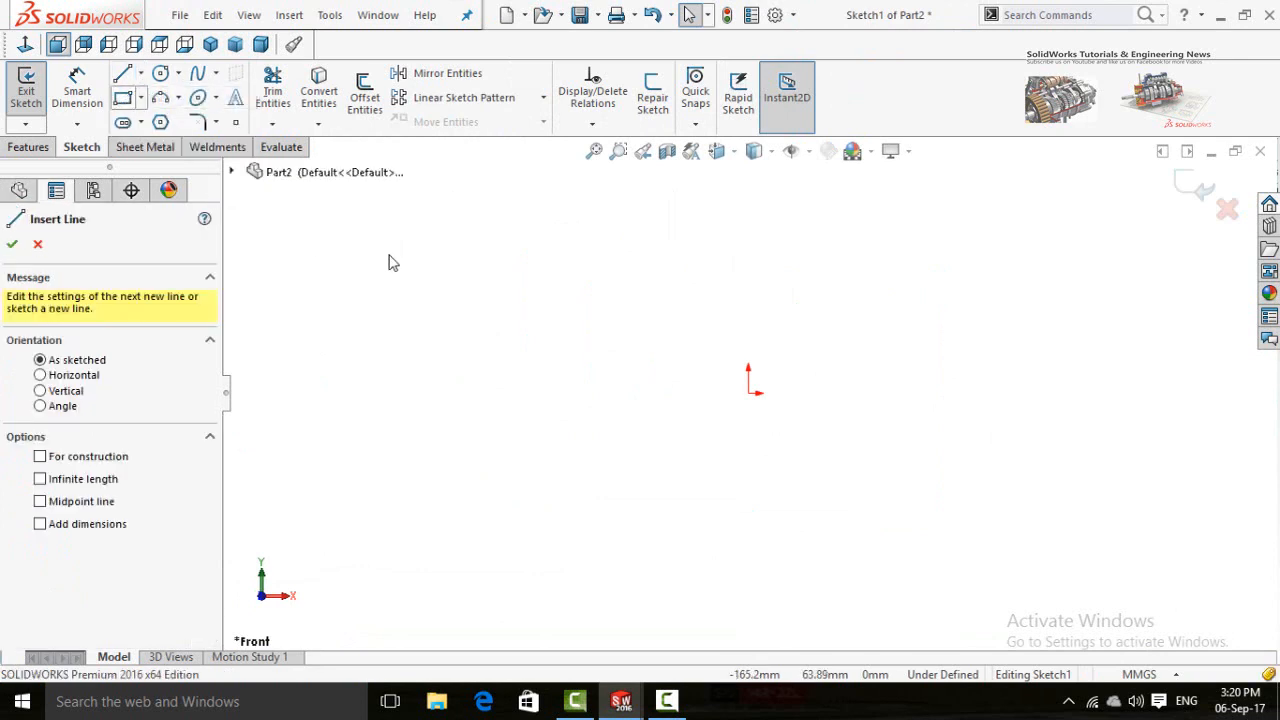
pyautogui.click(749, 393)
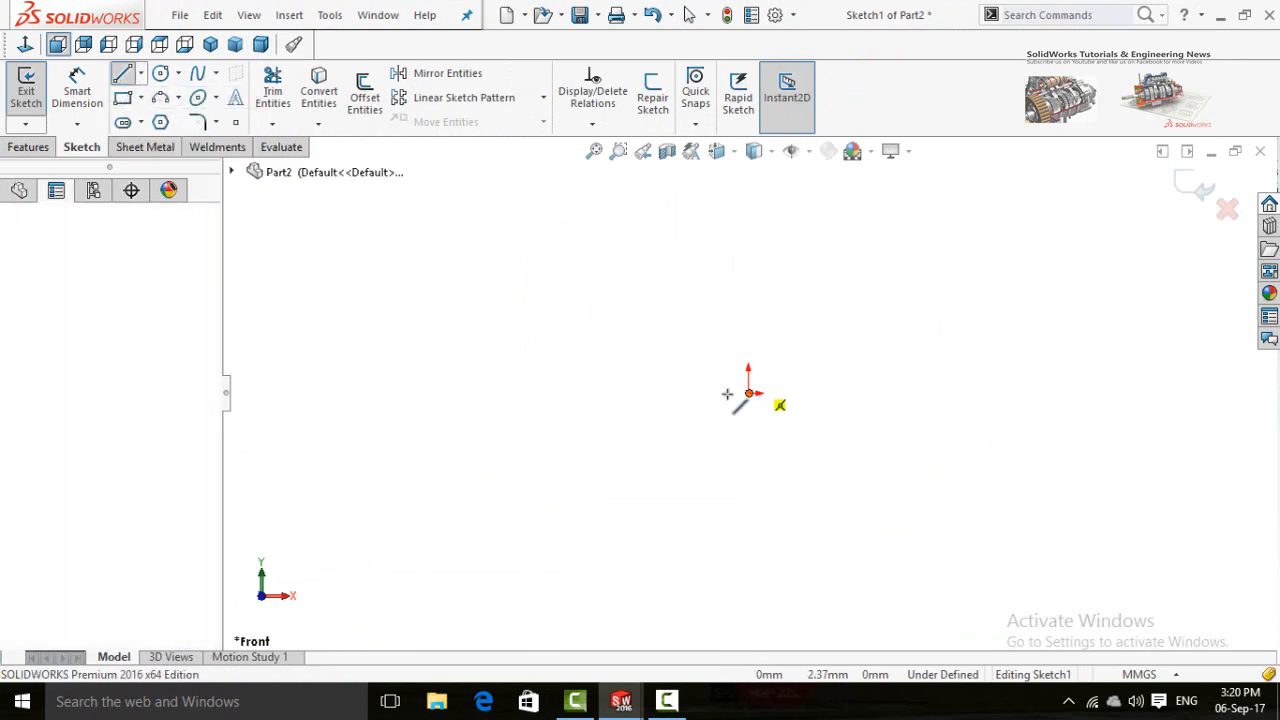
pyautogui.click(645, 393)
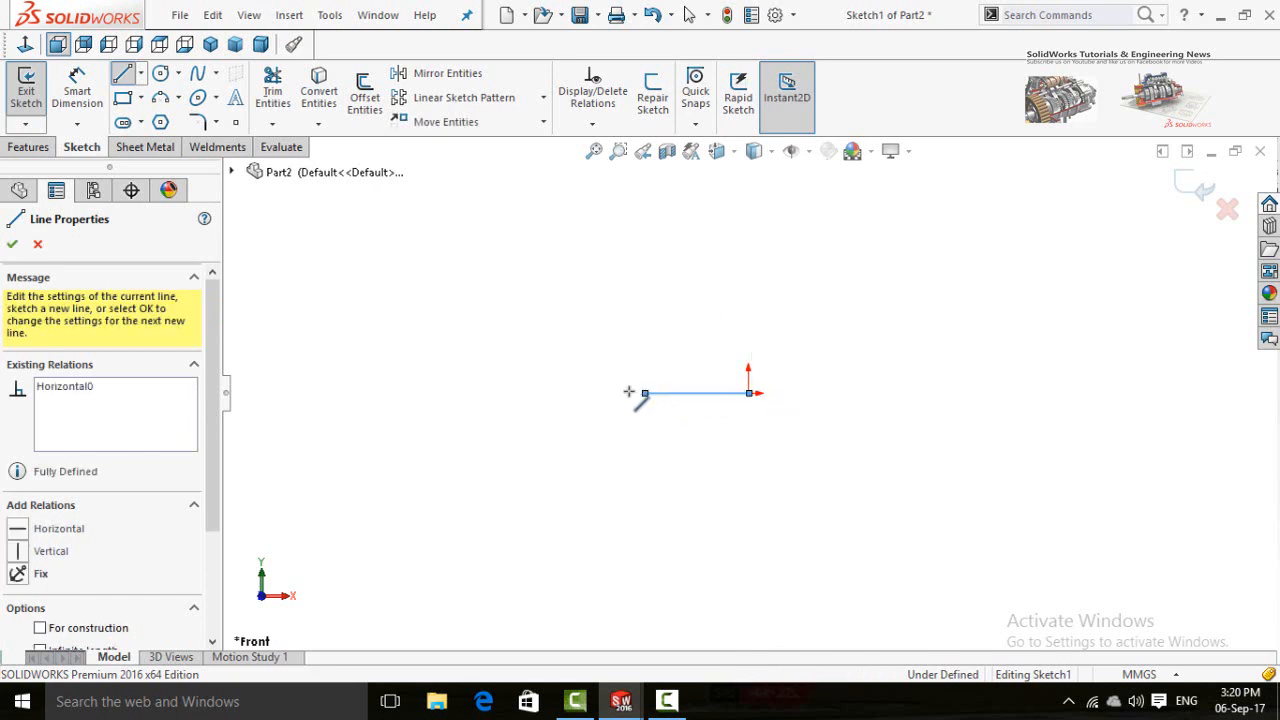
pyautogui.press('Escape')
pyautogui.press('Escape')
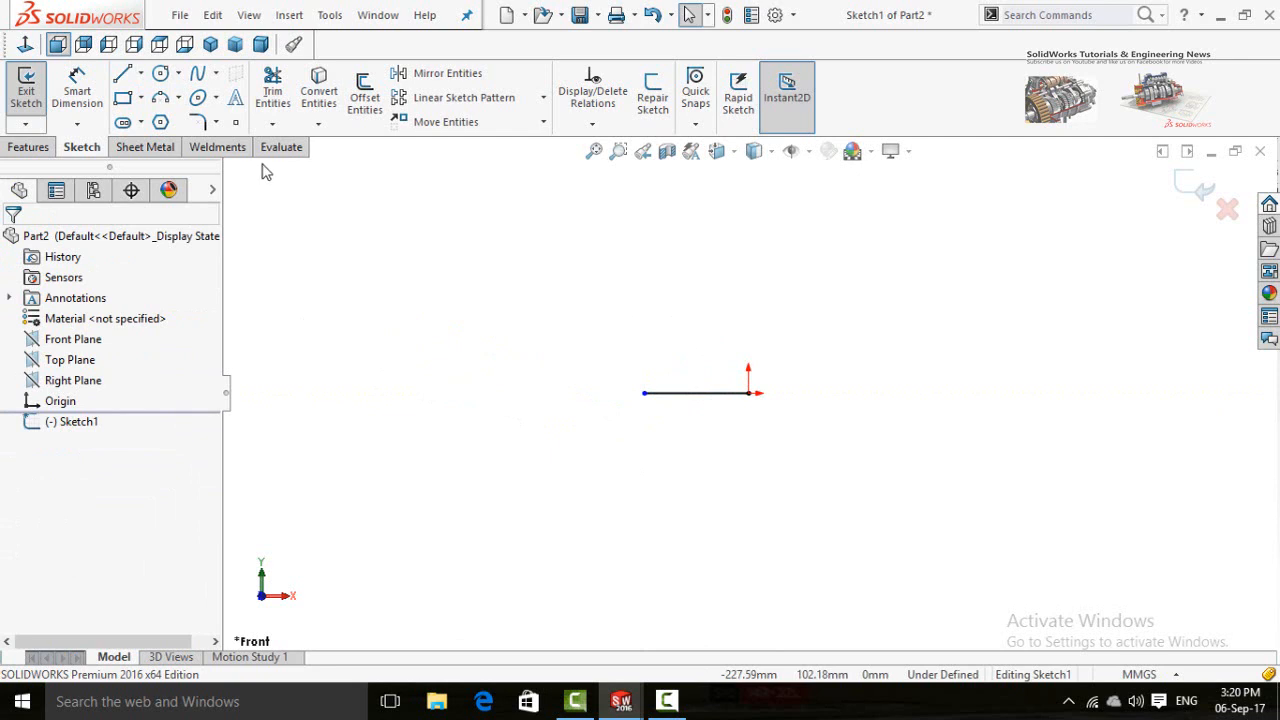
# Step: Sketch a 3-point arc from the horizontal line's free end, rising inward toward the vertical axis and bulging outward
pyautogui.click(159, 99)
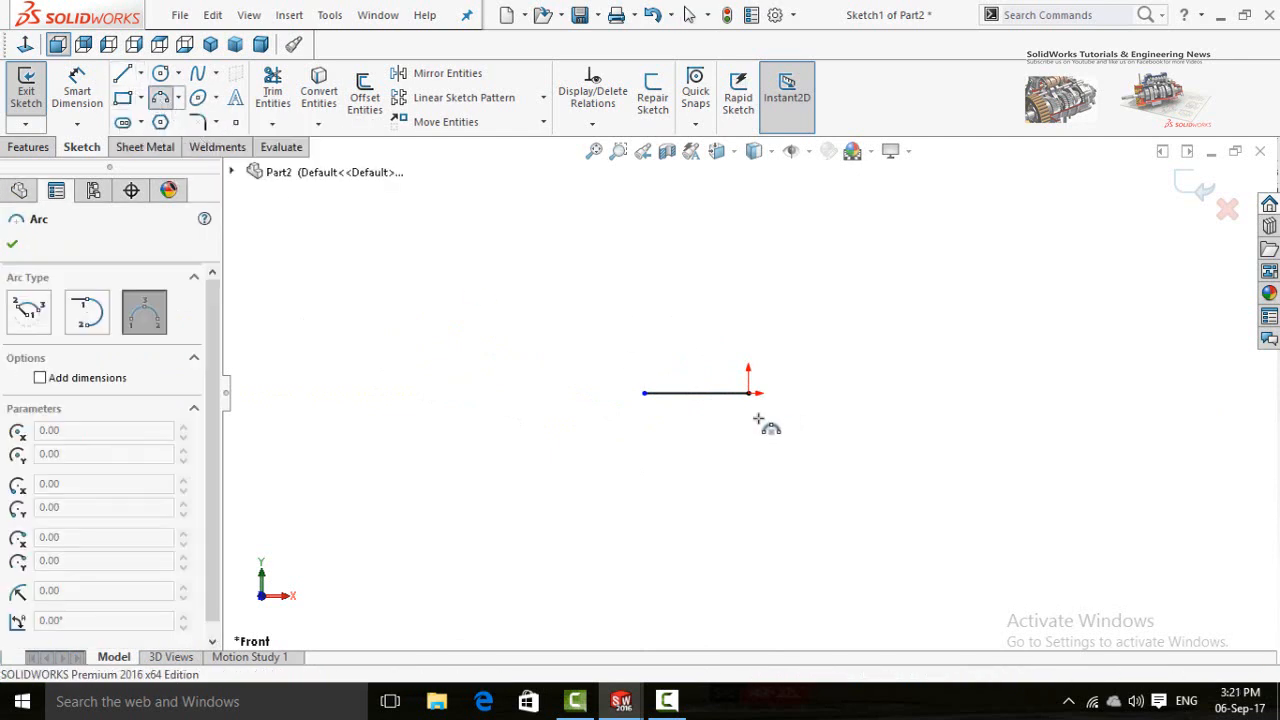
pyautogui.click(645, 392)
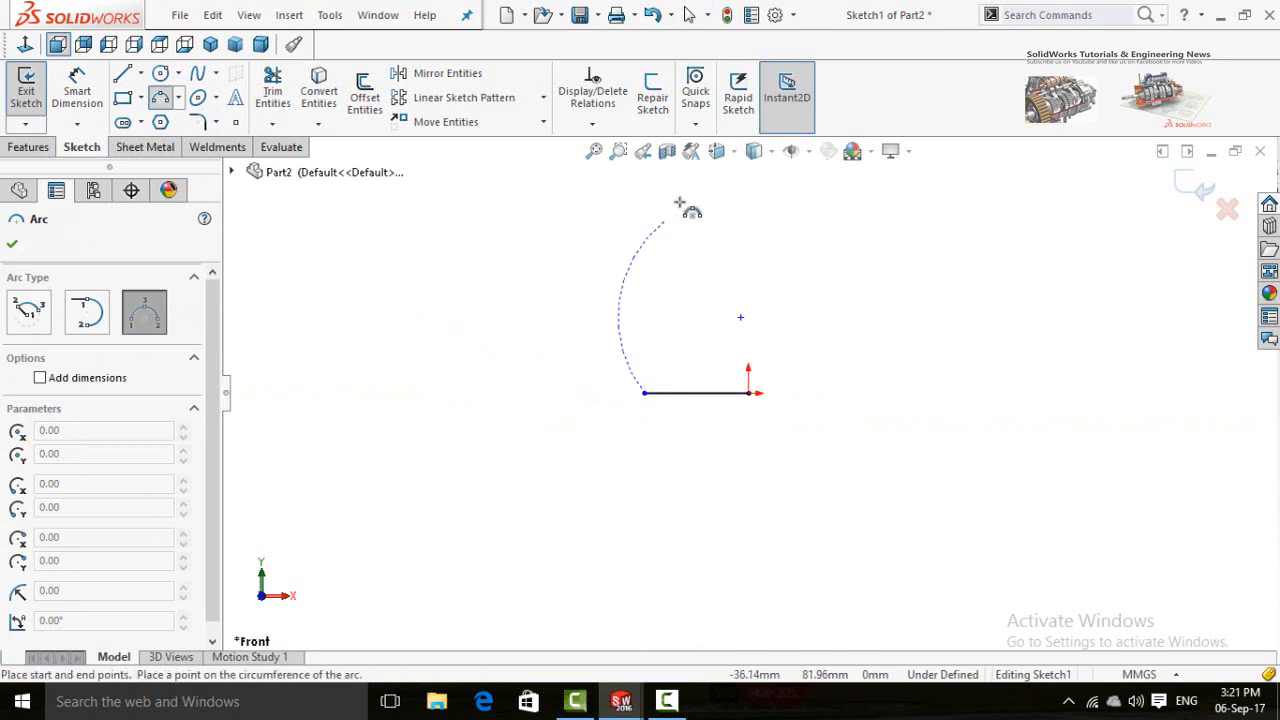
pyautogui.click(716, 190)
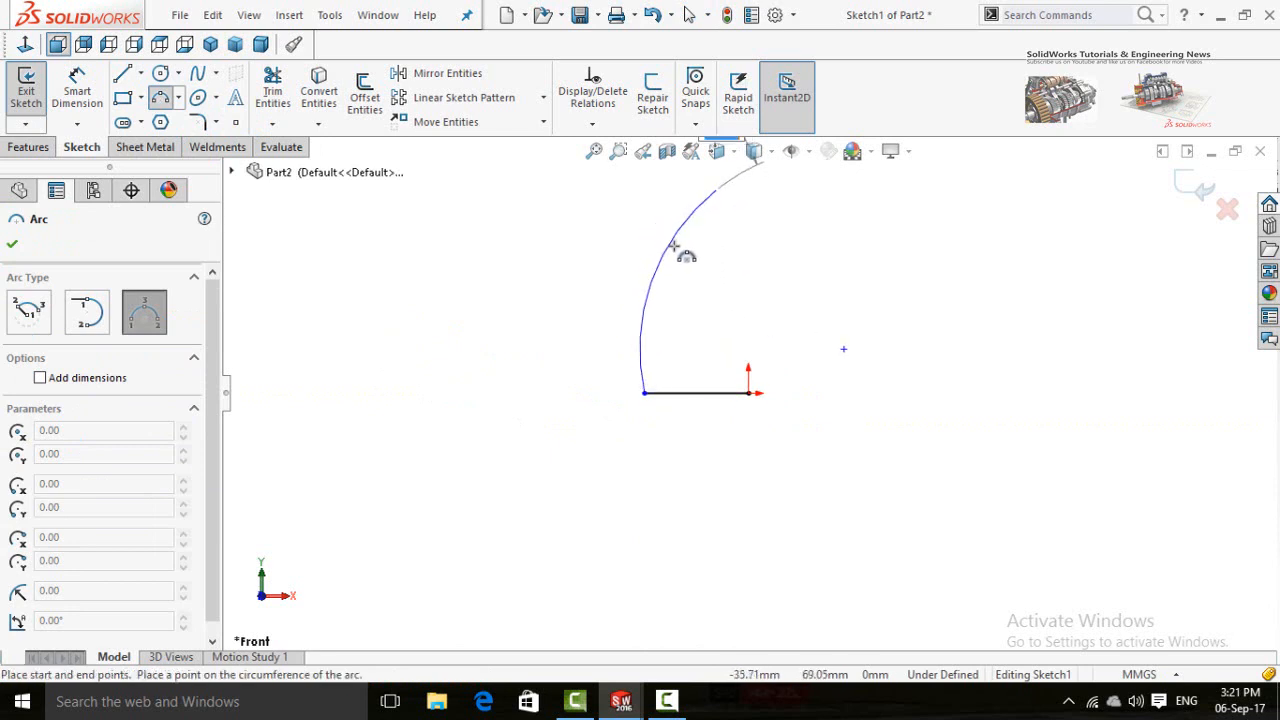
pyautogui.click(678, 248)
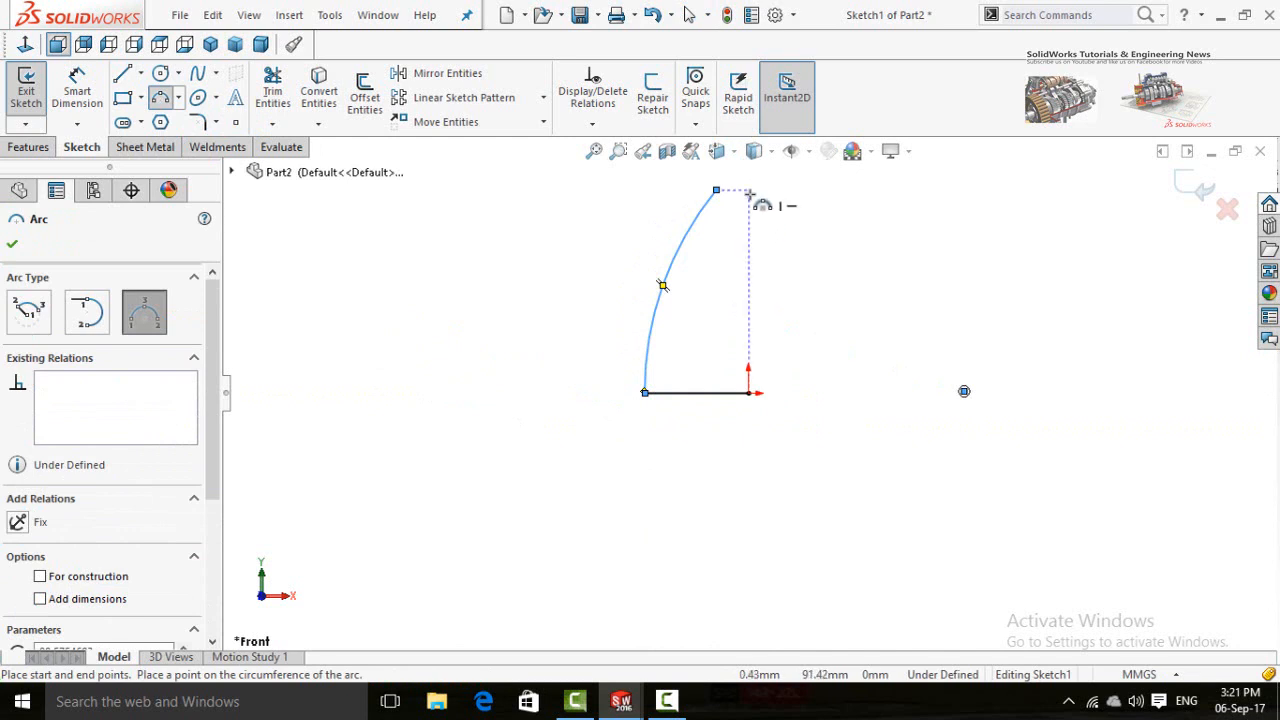
# Step: Close the profile with a vertical line about 126 mm long from the origin, a short horizontal line, and a vertical line down to the arc's end
pyautogui.click(122, 79)
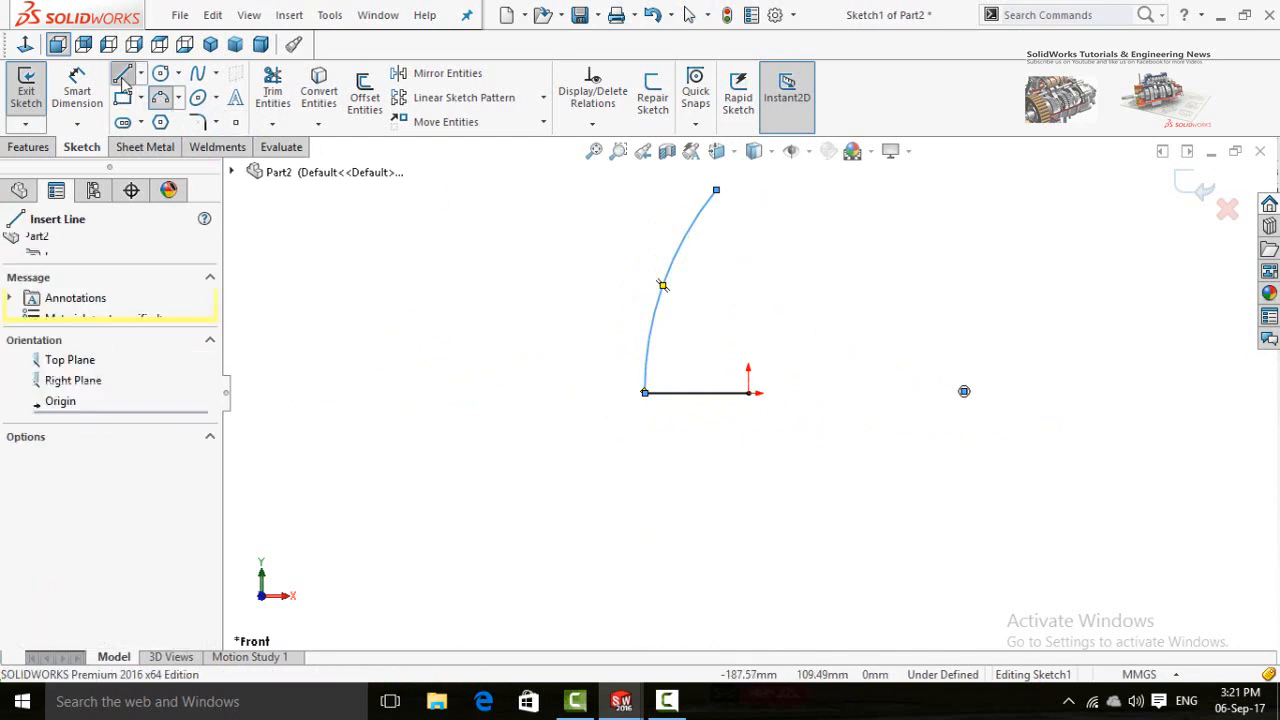
pyautogui.click(749, 393)
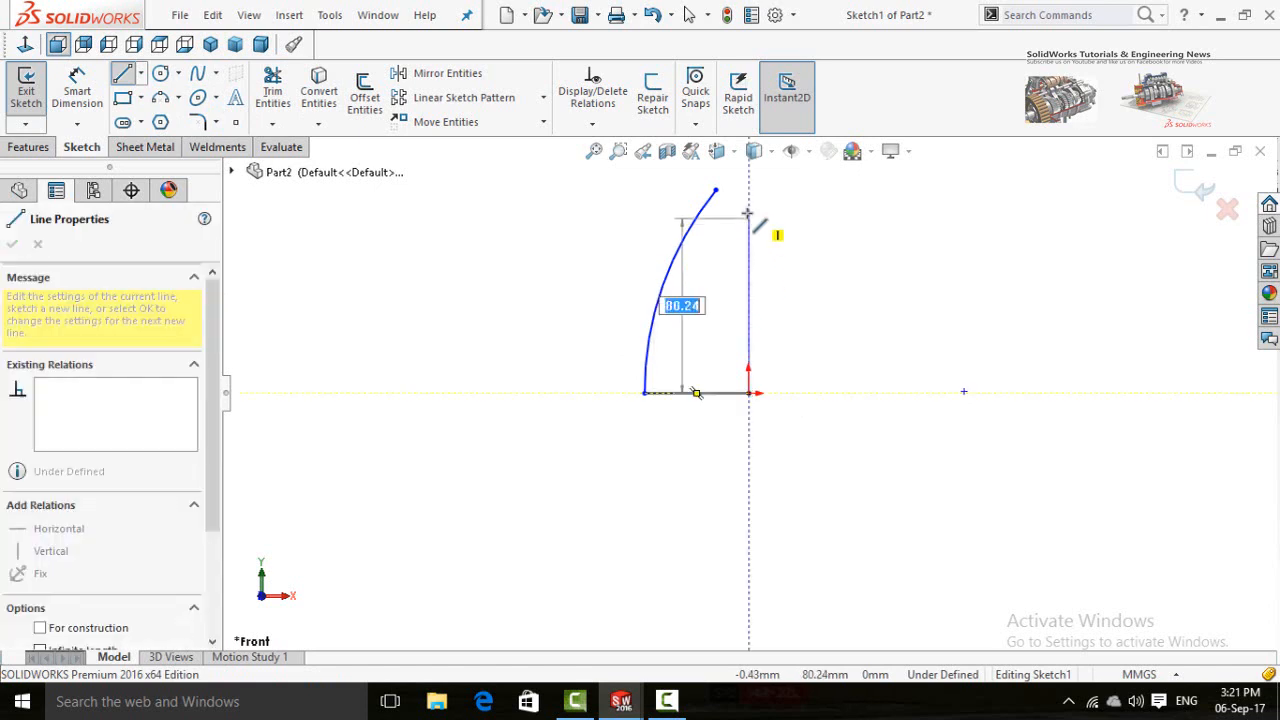
pyautogui.scroll(2, 779, 272)
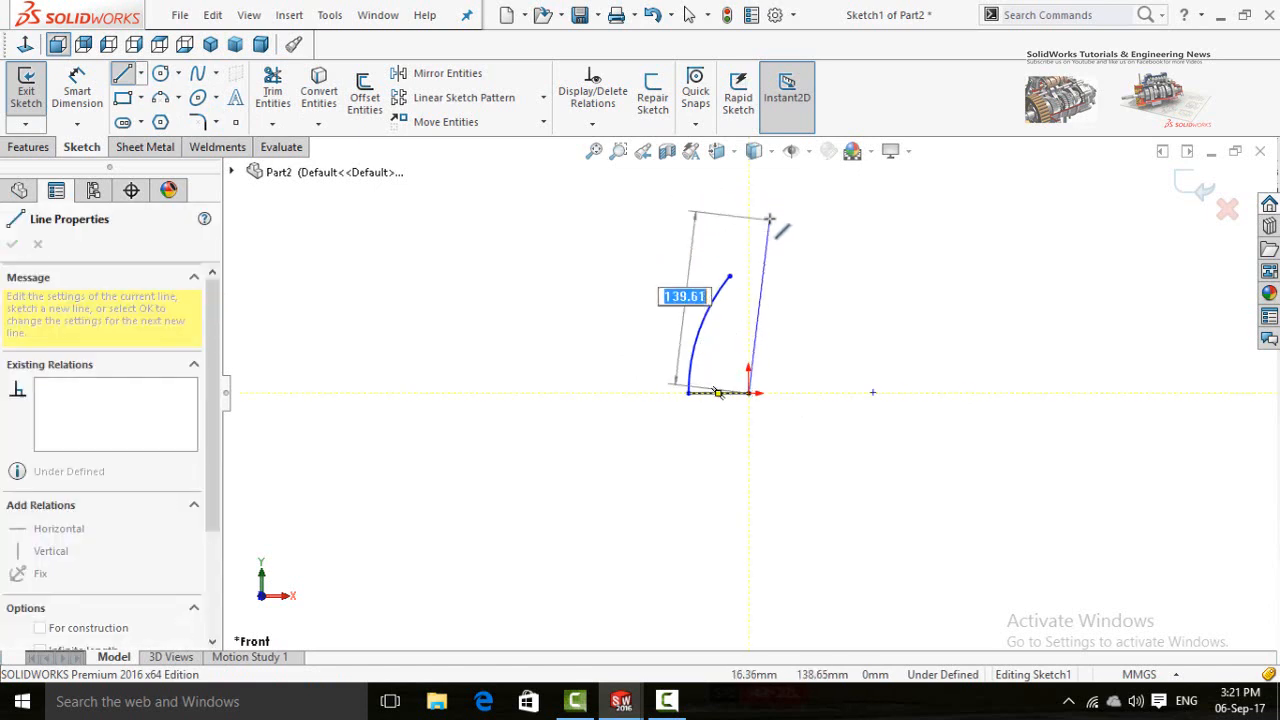
pyautogui.scroll(-2, 775, 228)
pyautogui.click(757, 277)
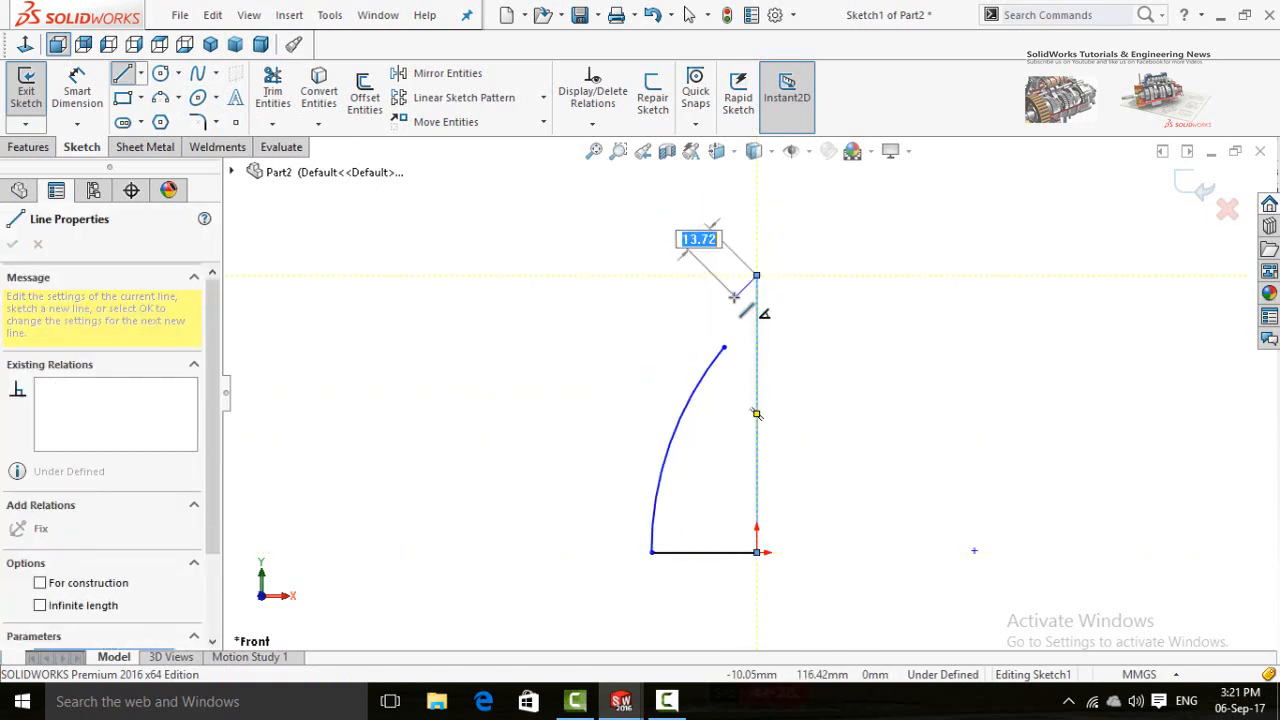
pyautogui.click(723, 276)
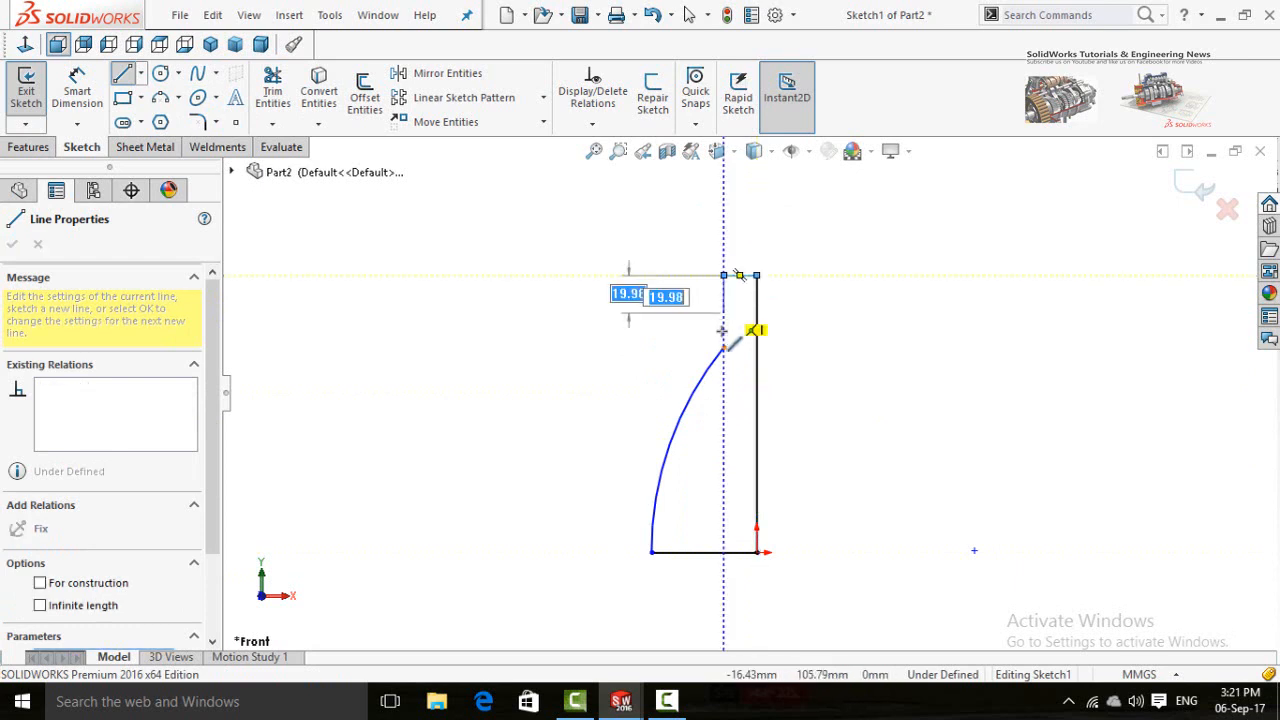
pyautogui.click(723, 348)
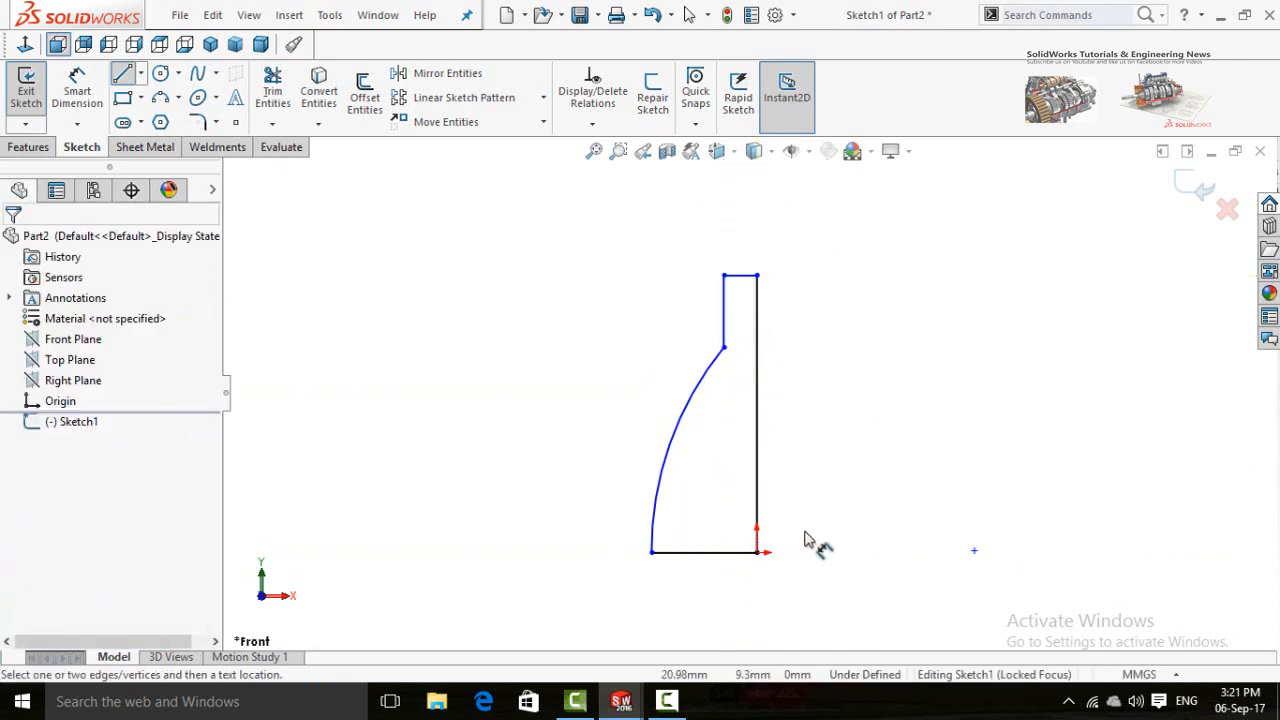
# Step: Dimension the profile's overall height between its two horizontal lines as 49.5 mm
pyautogui.scroll(2, 775, 425)
pyautogui.click(740, 502)
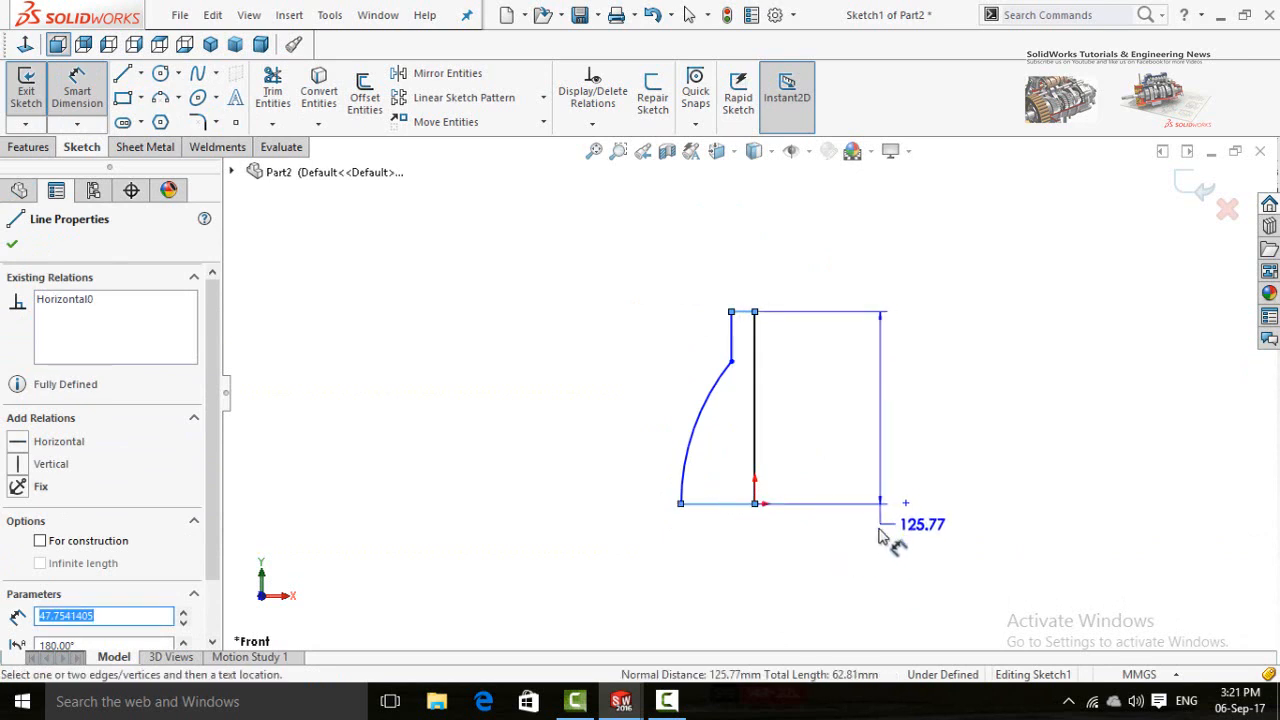
pyautogui.click(882, 565)
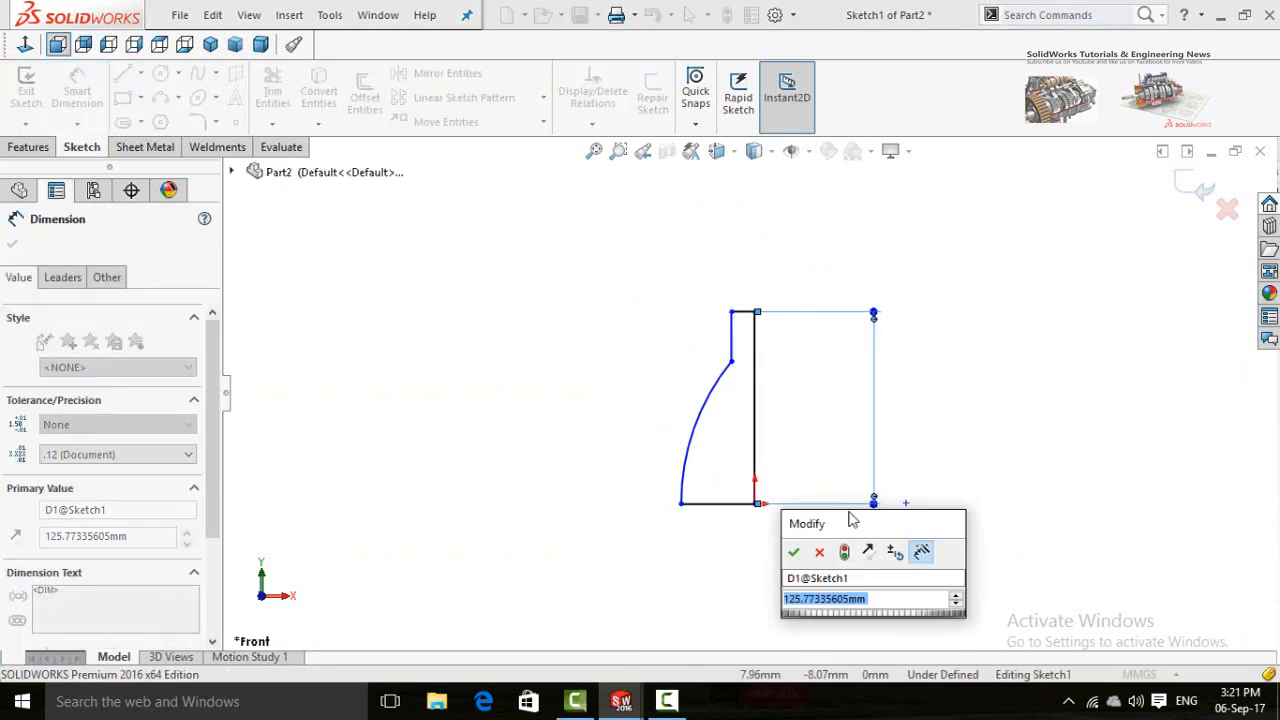
pyautogui.moveTo(848, 517); pyautogui.dragTo(578, 369)
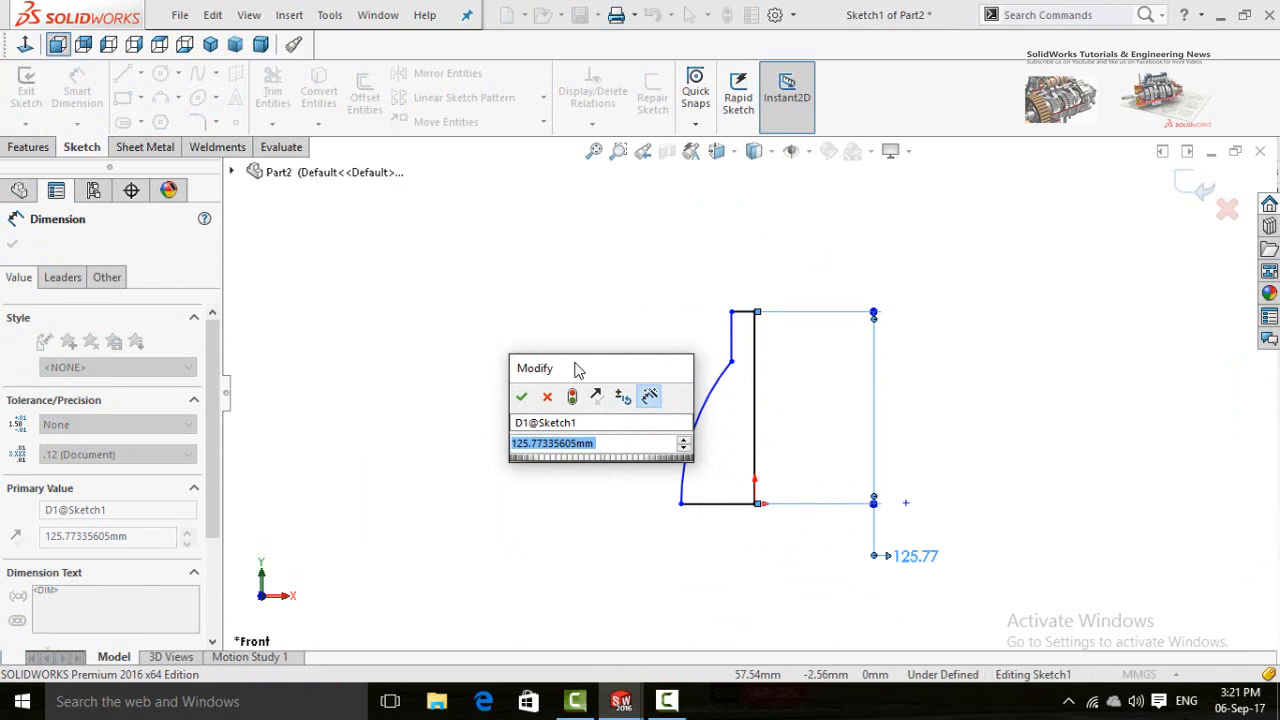
pyautogui.write('4')
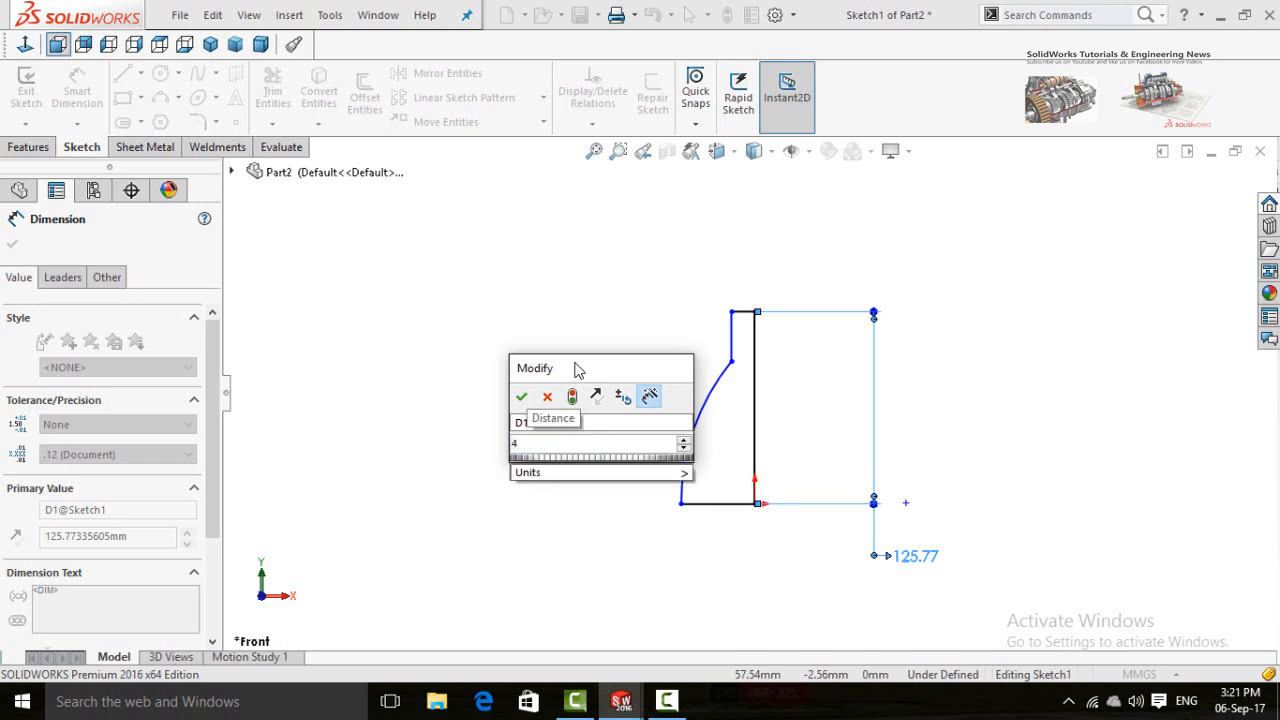
pyautogui.write('9.5')
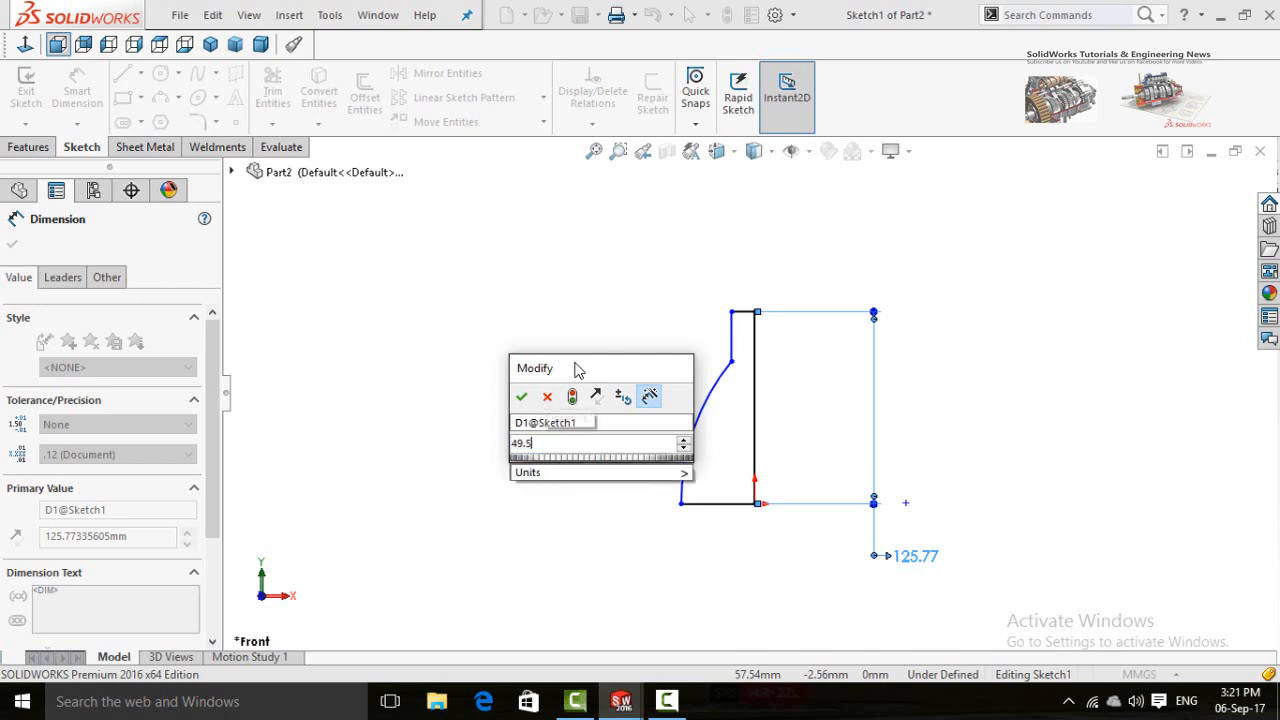
pyautogui.click(521, 398)
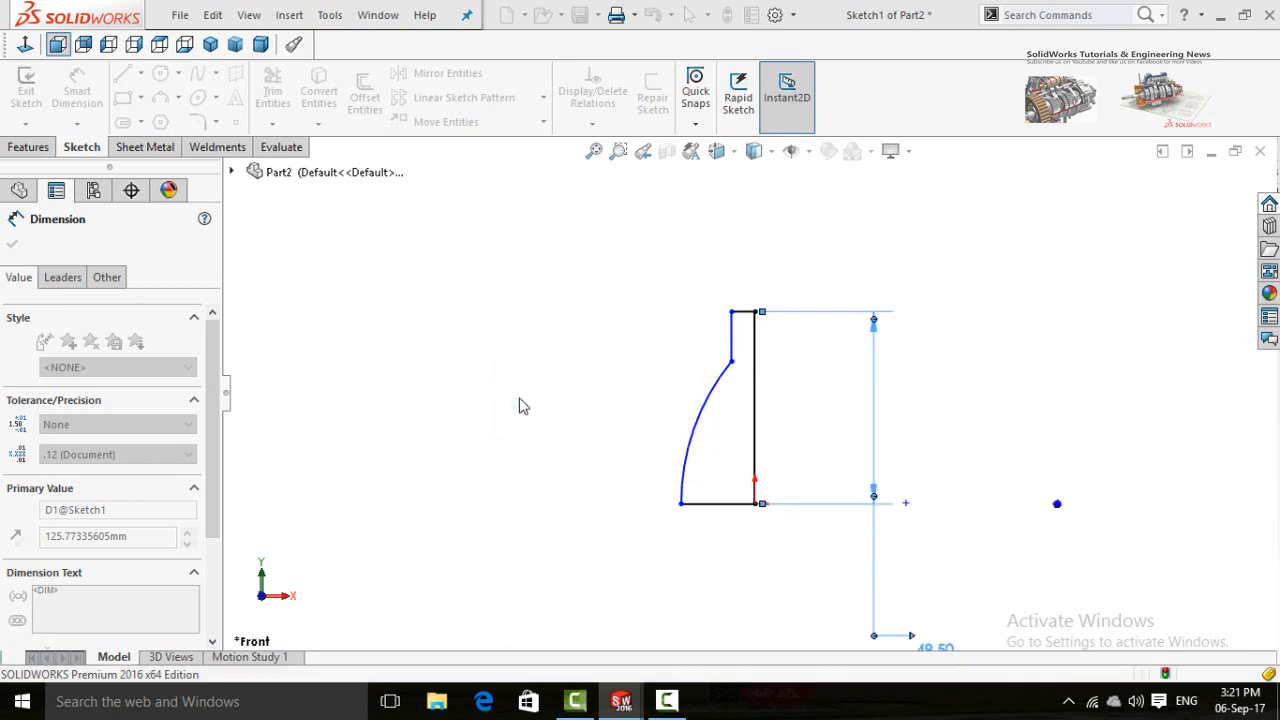
# Step: Dimension the short horizontal line at the profile's upper end as 2 mm
pyautogui.click(741, 318)
pyautogui.click(845, 276)
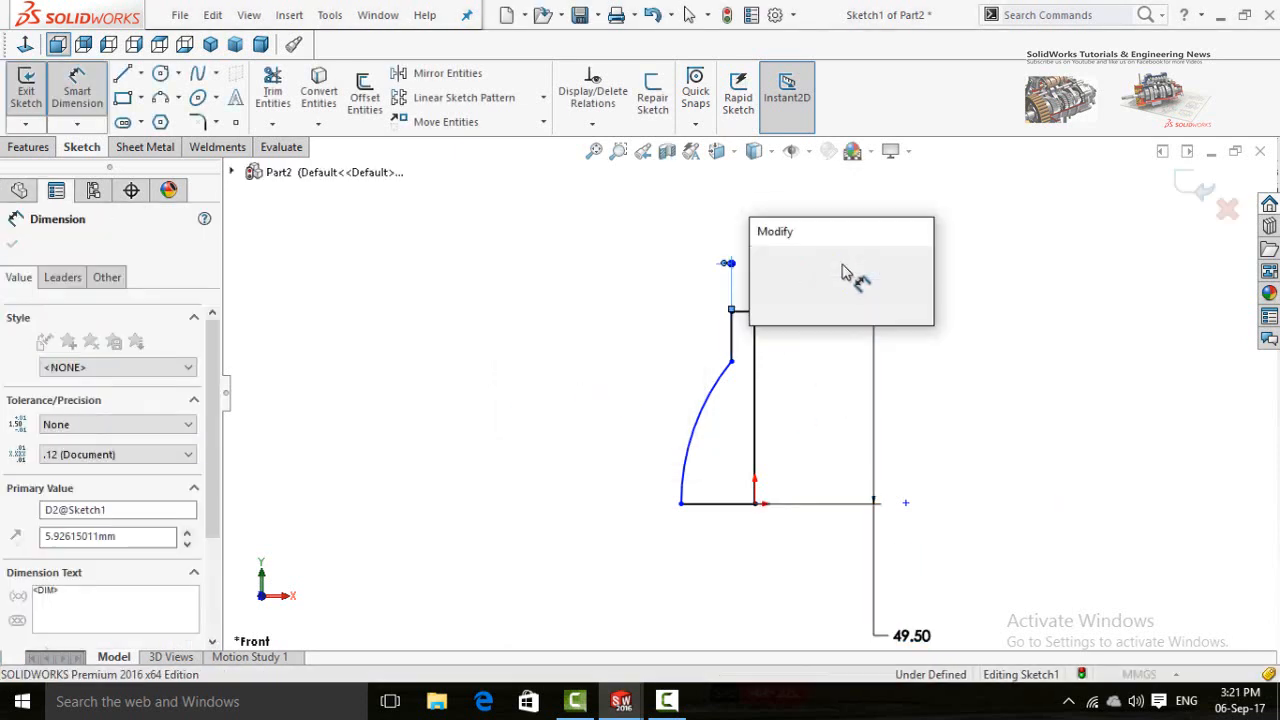
pyautogui.click(762, 258)
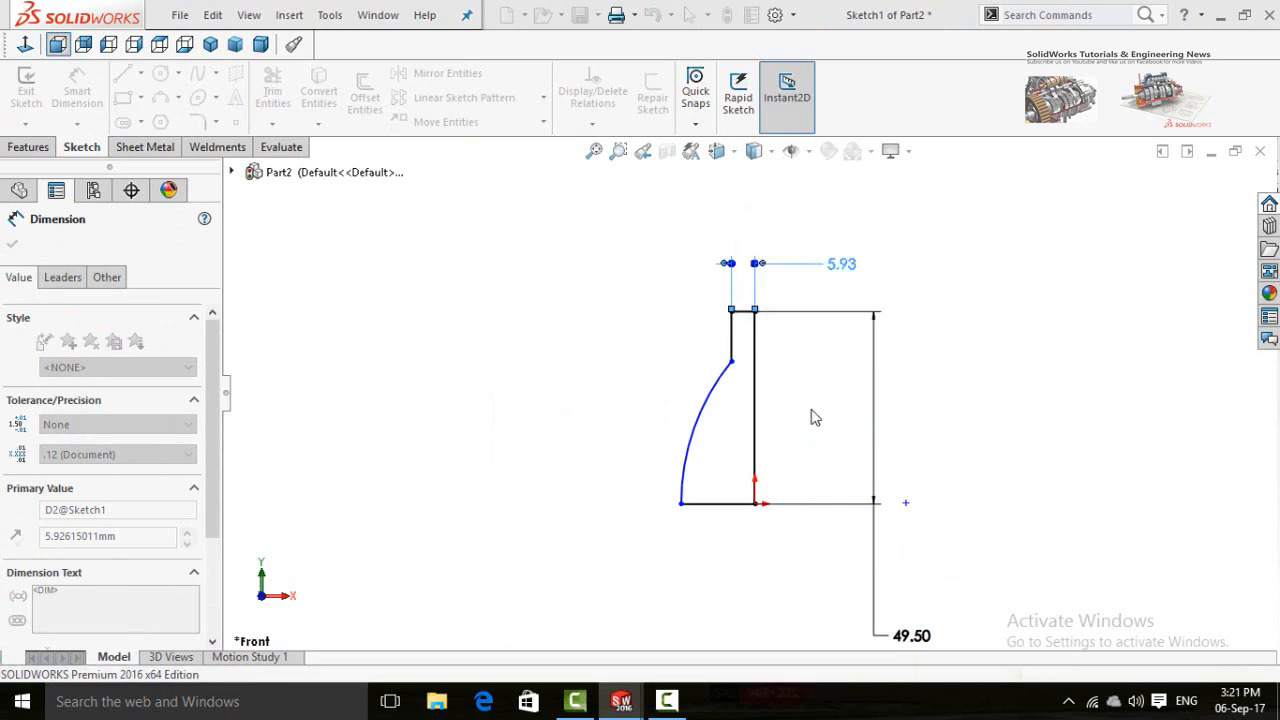
pyautogui.write('2')
pyautogui.press('Return')
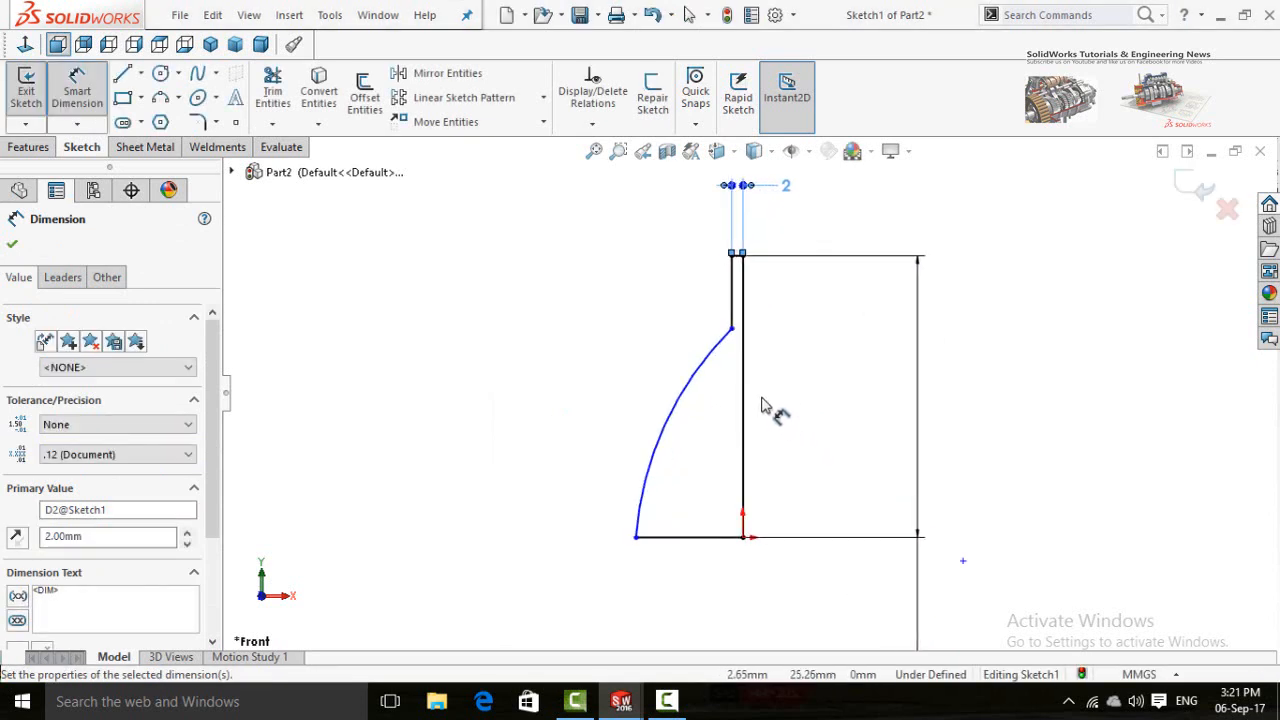
# Step: Dimension the short vertical line above the arc as 10 mm
pyautogui.click(731, 329)
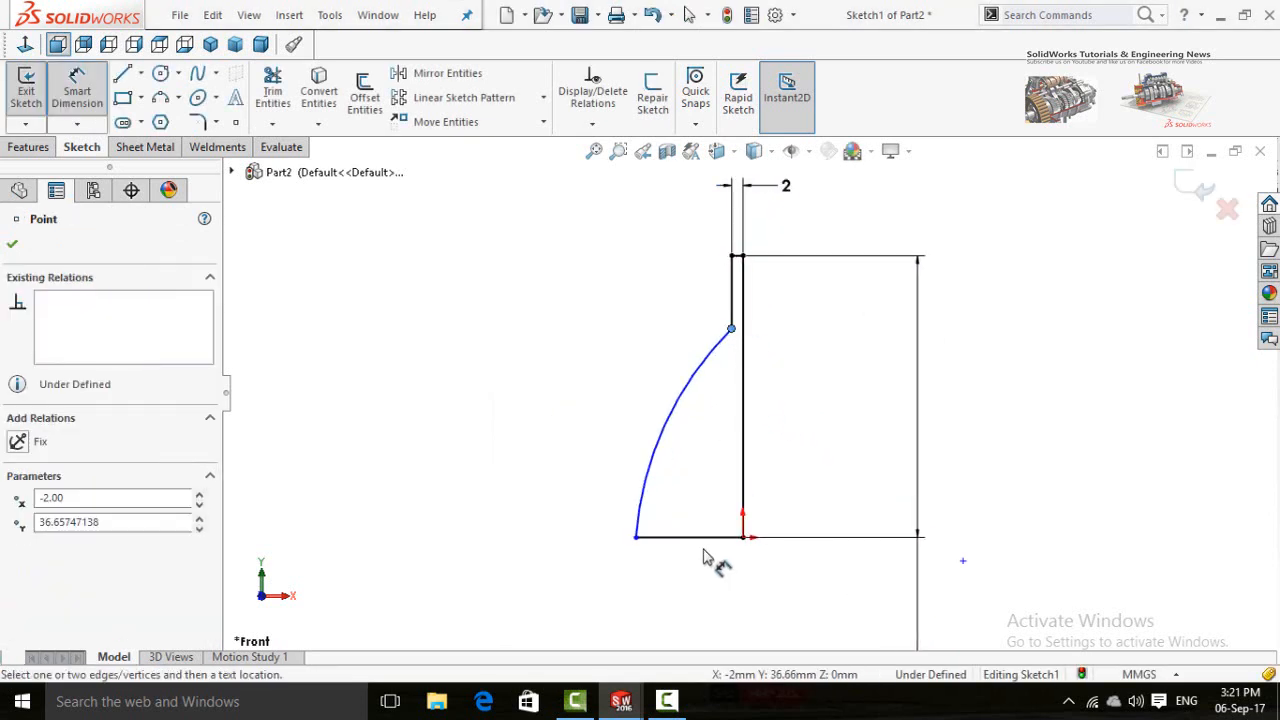
pyautogui.click(731, 292)
pyautogui.click(585, 310)
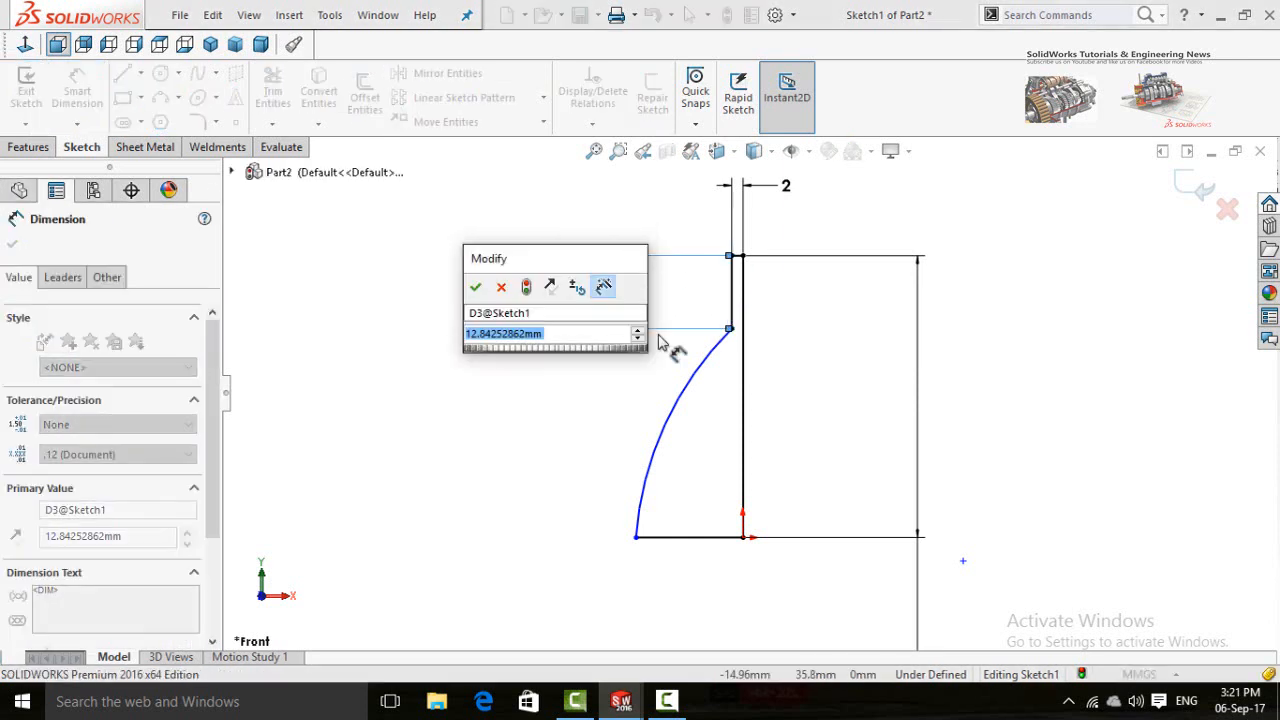
pyautogui.write('10')
pyautogui.press('Return')
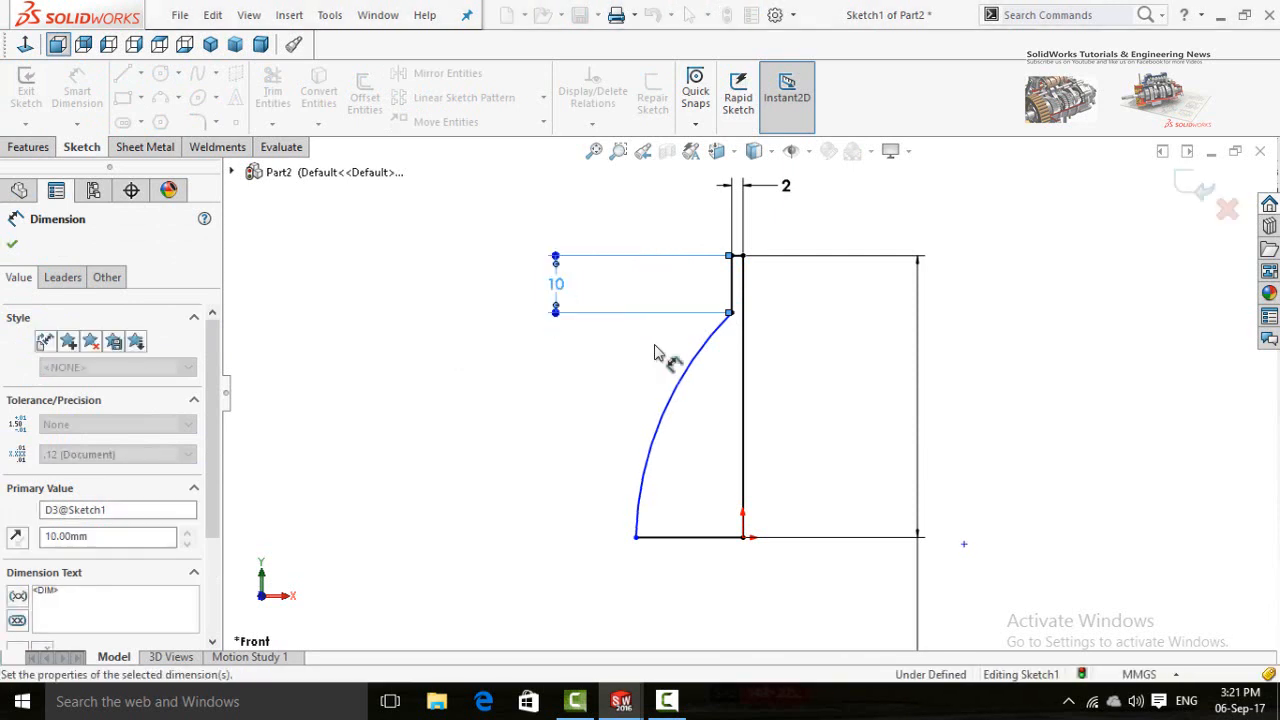
# Step: Dimension the profile's base line as 12 mm
pyautogui.scroll(2, 670, 365)
pyautogui.scroll(-1, 760, 470)
pyautogui.scroll(-1, 748, 487)
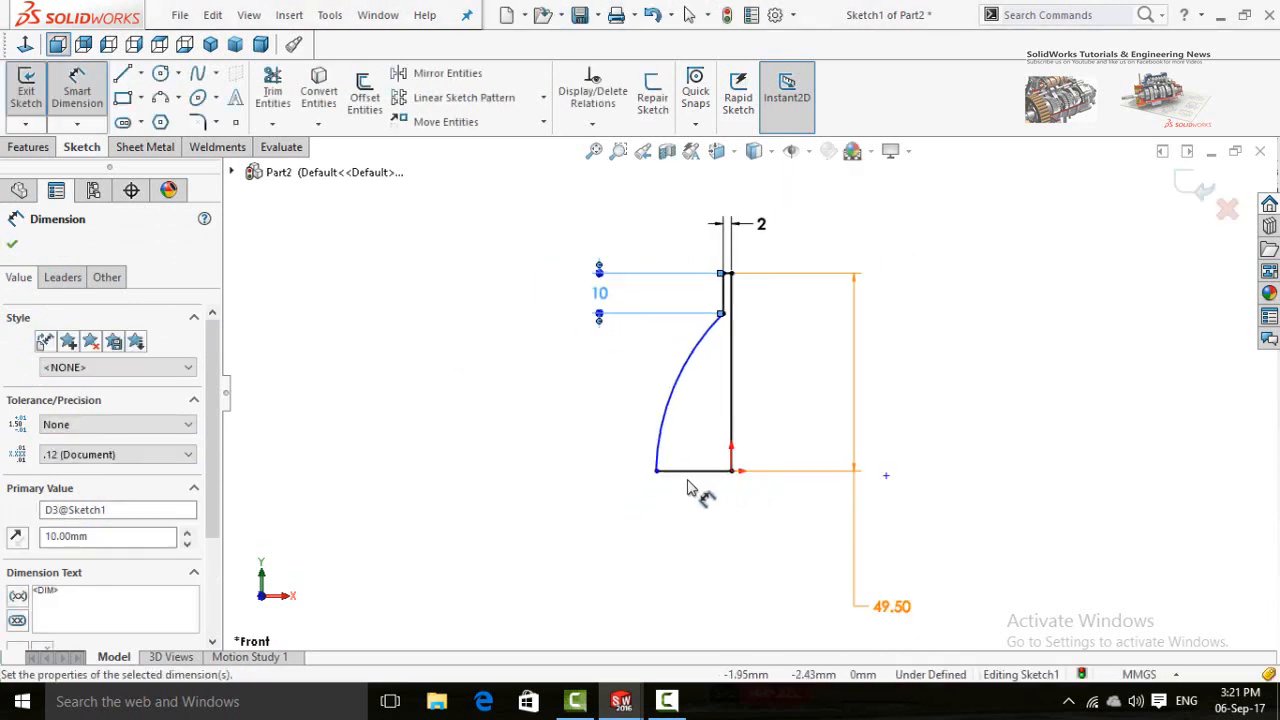
pyautogui.click(693, 470)
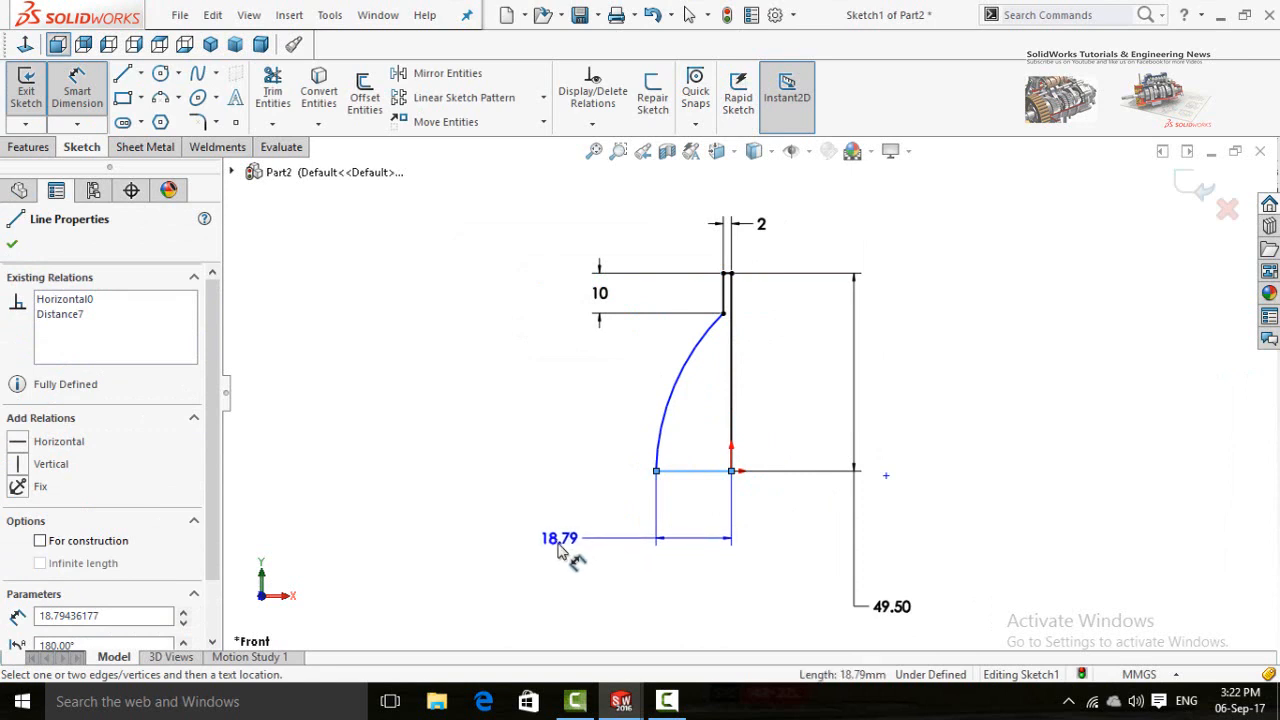
pyautogui.click(559, 552)
pyautogui.write('12')
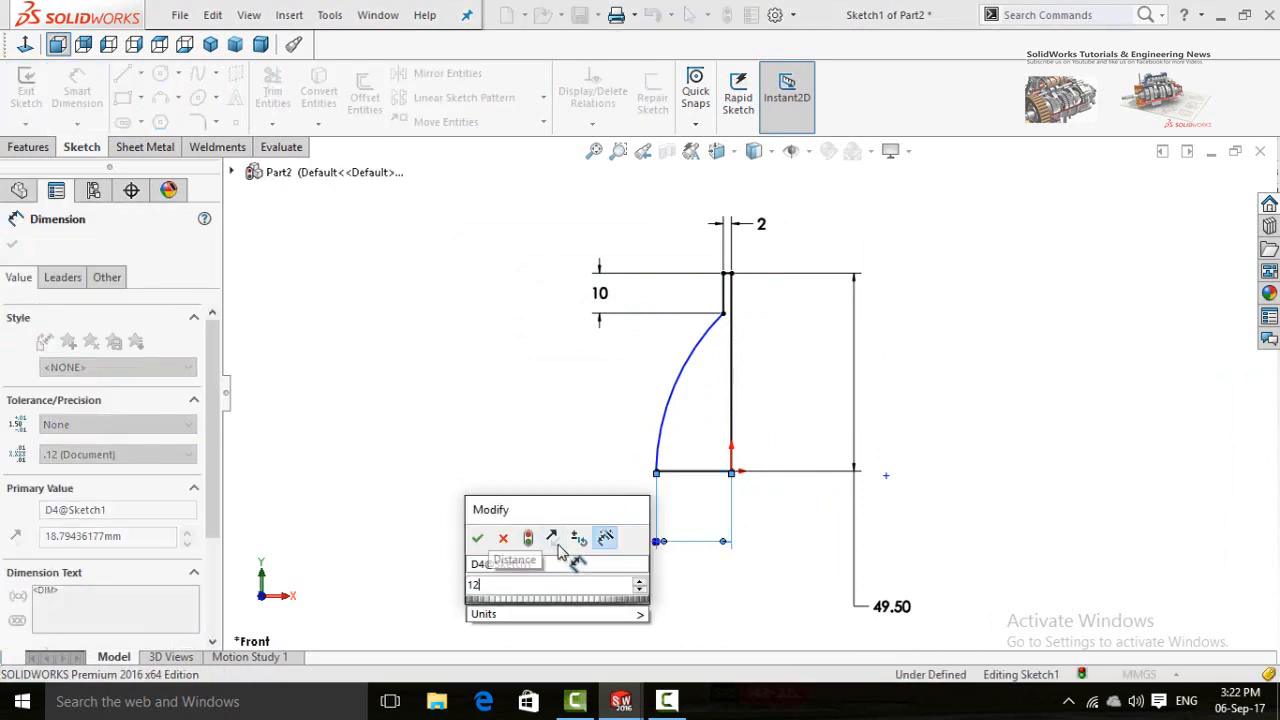
pyautogui.press('Return')
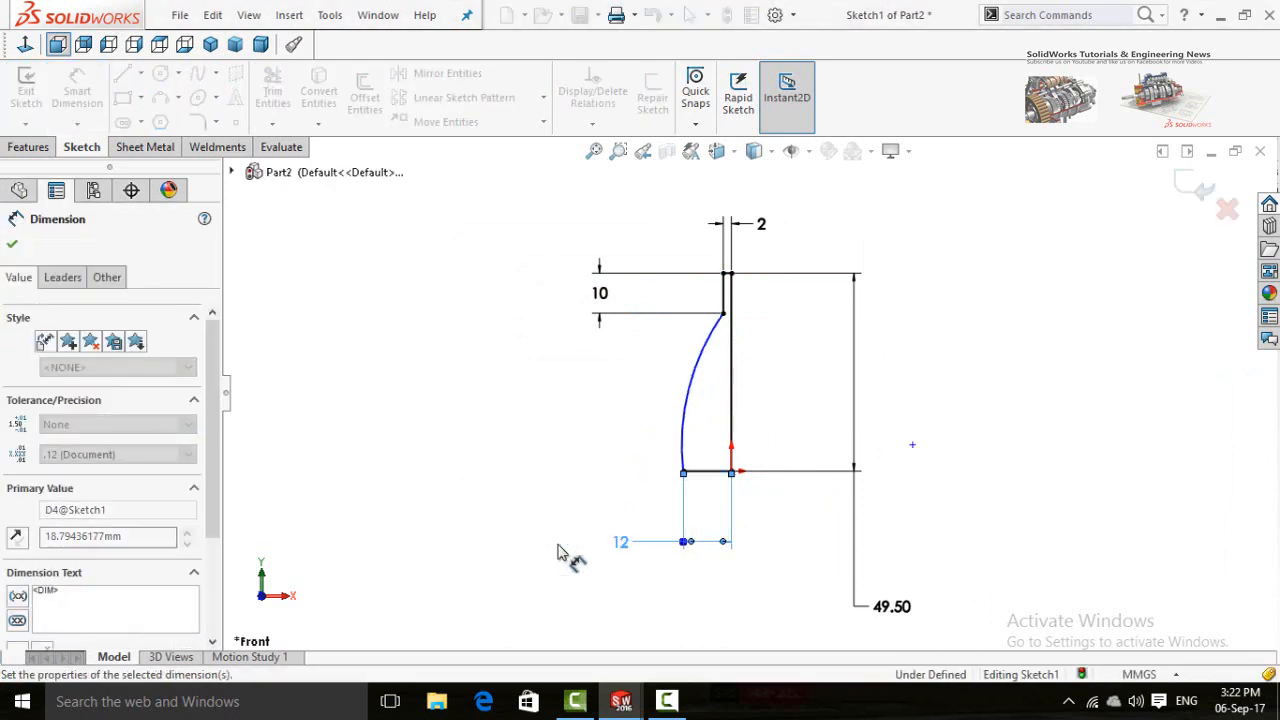
pyautogui.scroll(-1, 766, 355)
pyautogui.press('Escape')
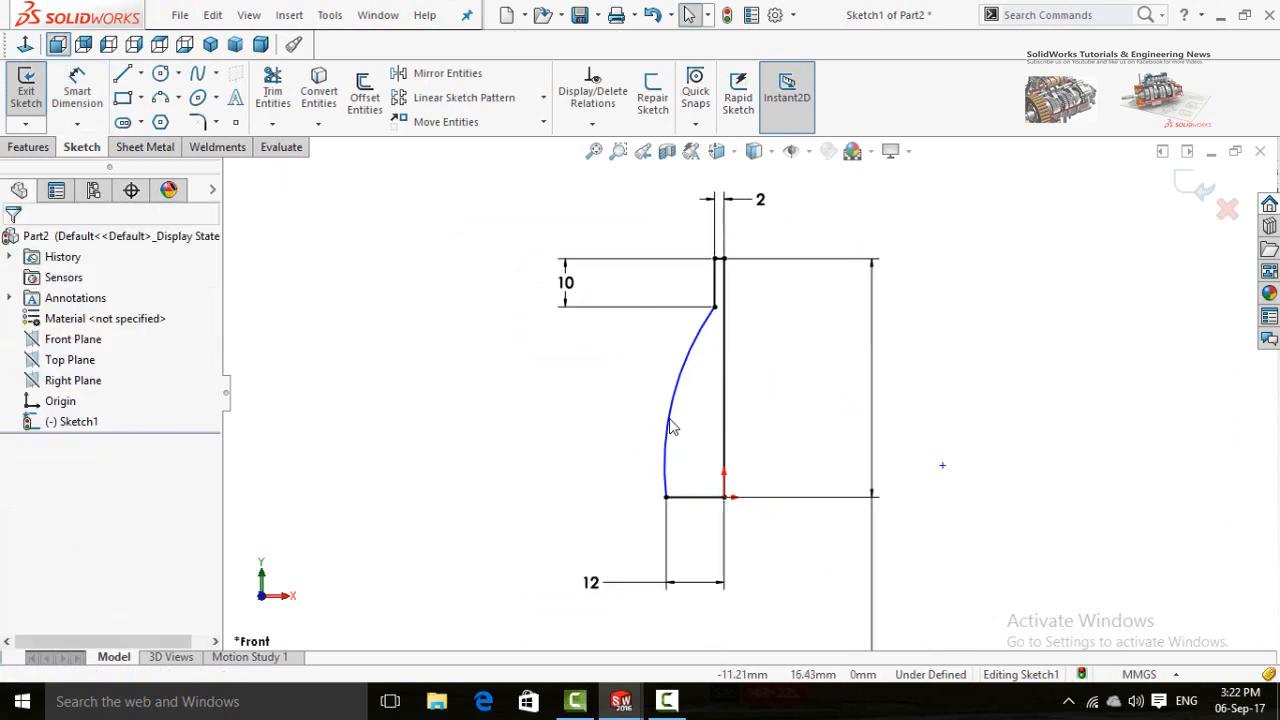
# Step: Flatten the arc by reshaping it toward the vertical axis, and dimension its radius as 120 mm
pyautogui.click(672, 429)
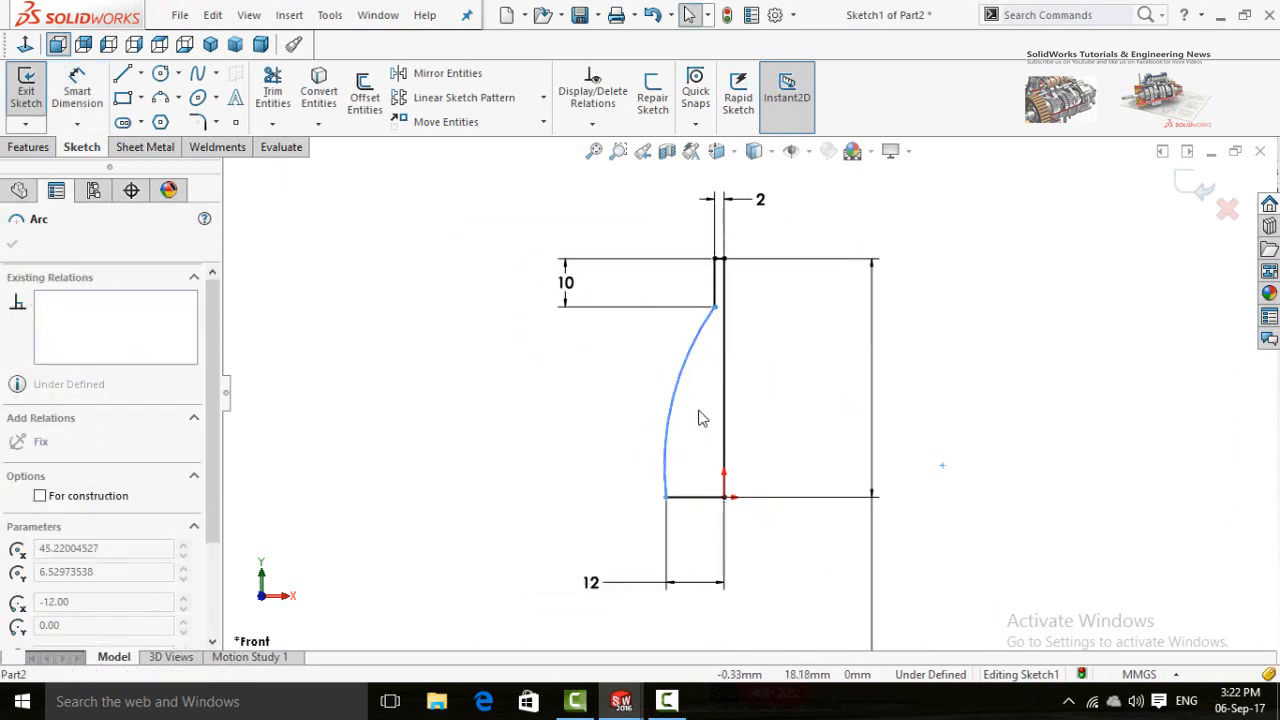
pyautogui.moveTo(672, 405)
pyautogui.mouseDown()
pyautogui.moveTo(660, 394)
pyautogui.moveTo(686, 417)
pyautogui.moveTo(682, 402)
pyautogui.mouseUp()
pyautogui.click(547, 403)
pyautogui.scroll(3, 555, 403)
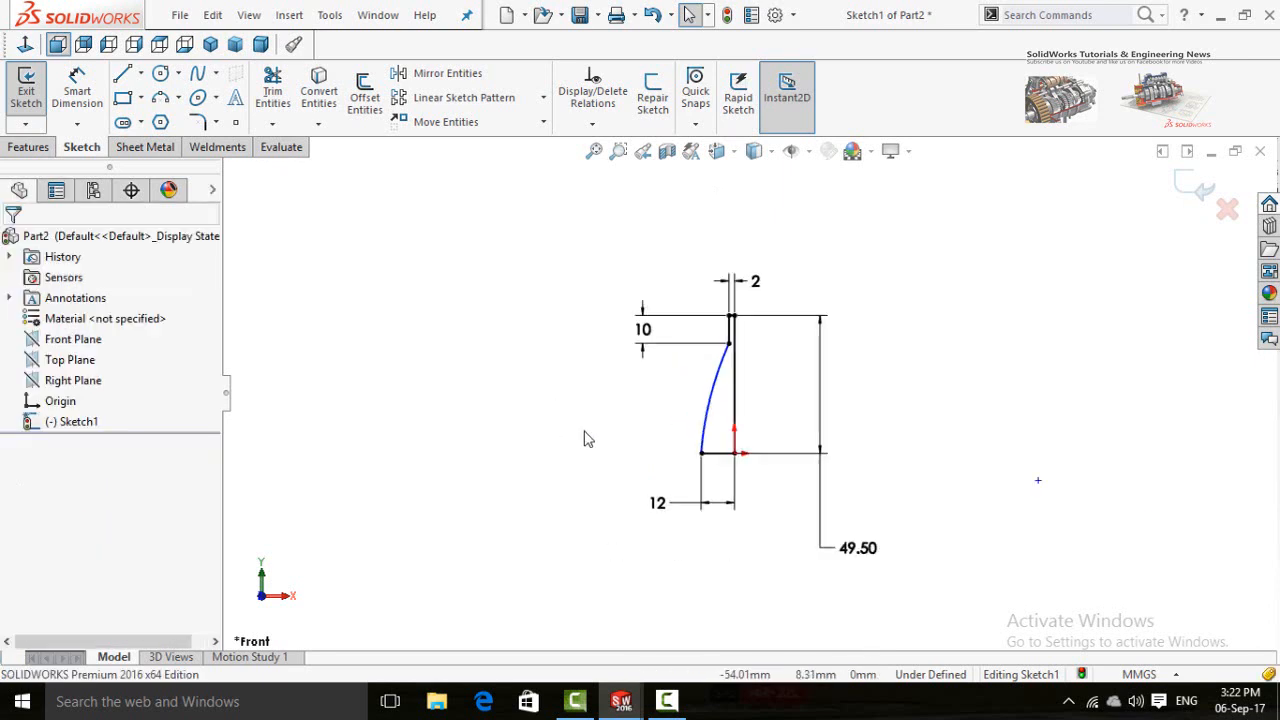
pyautogui.moveTo(584, 431); pyautogui.dragTo(632, 399, button='middle')
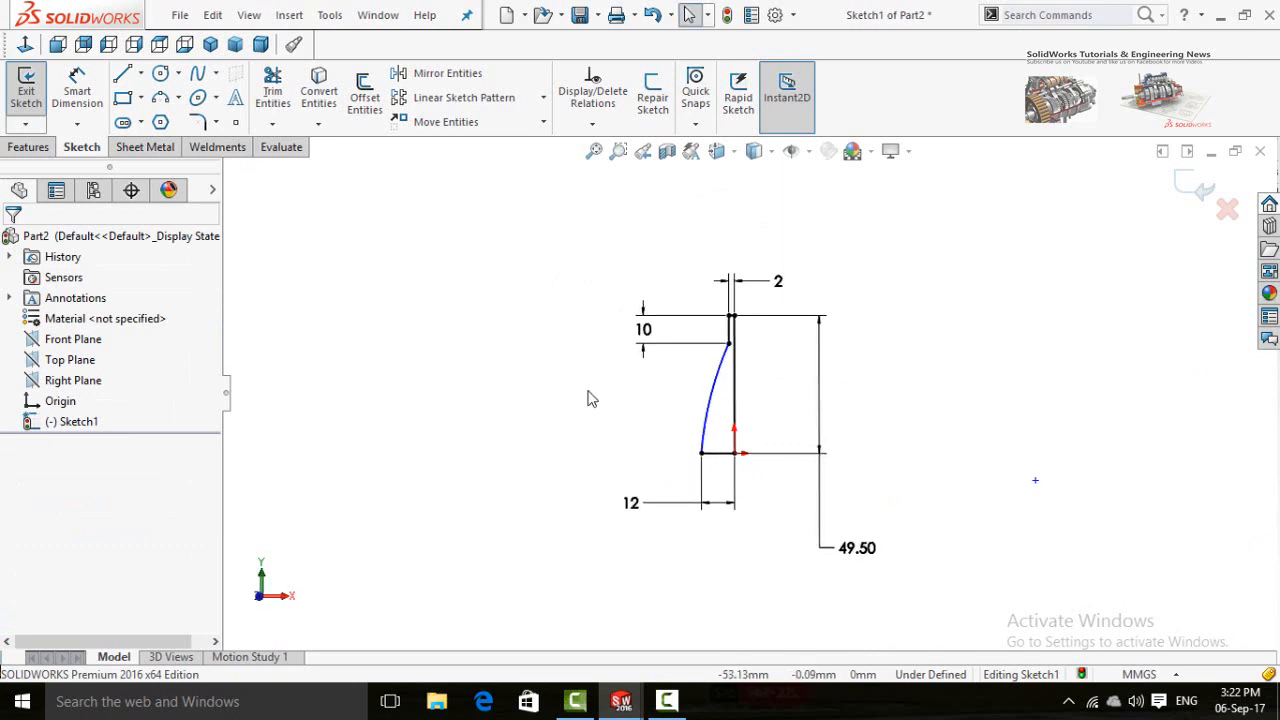
pyautogui.moveTo(589, 390); pyautogui.dragTo(600, 290, button='right')
pyautogui.click(708, 412)
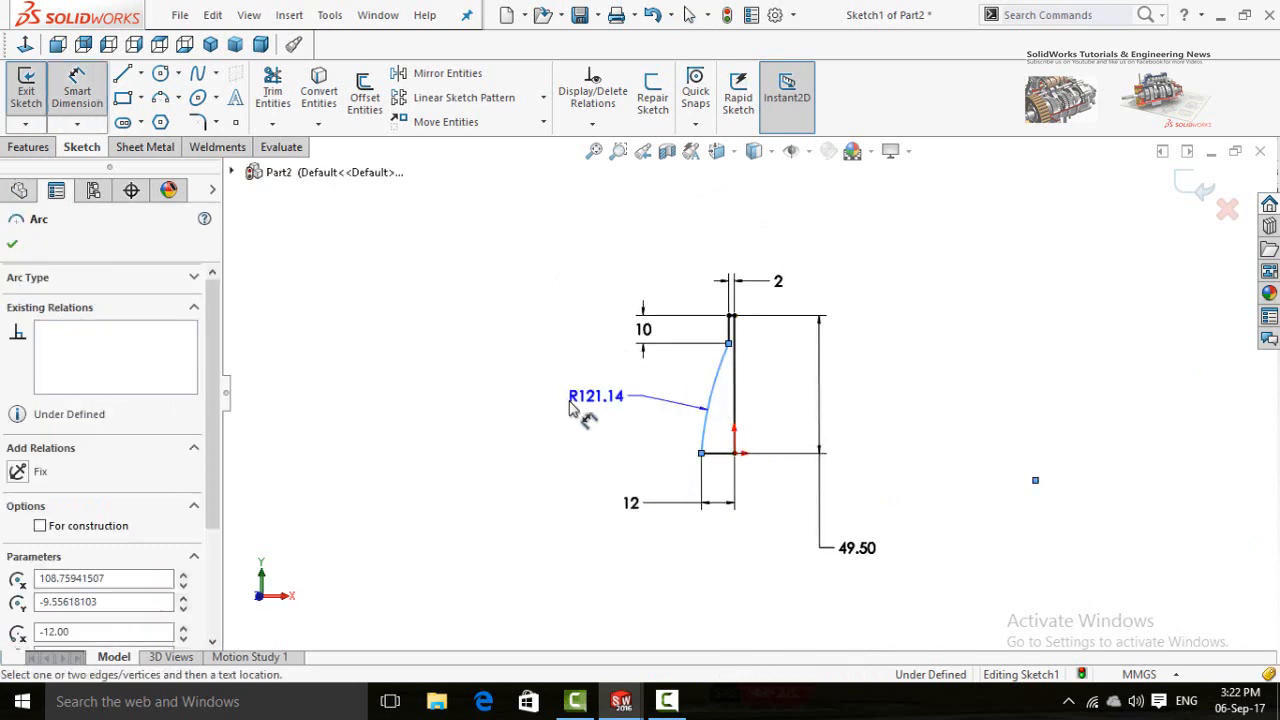
pyautogui.click(554, 428)
pyautogui.write('120')
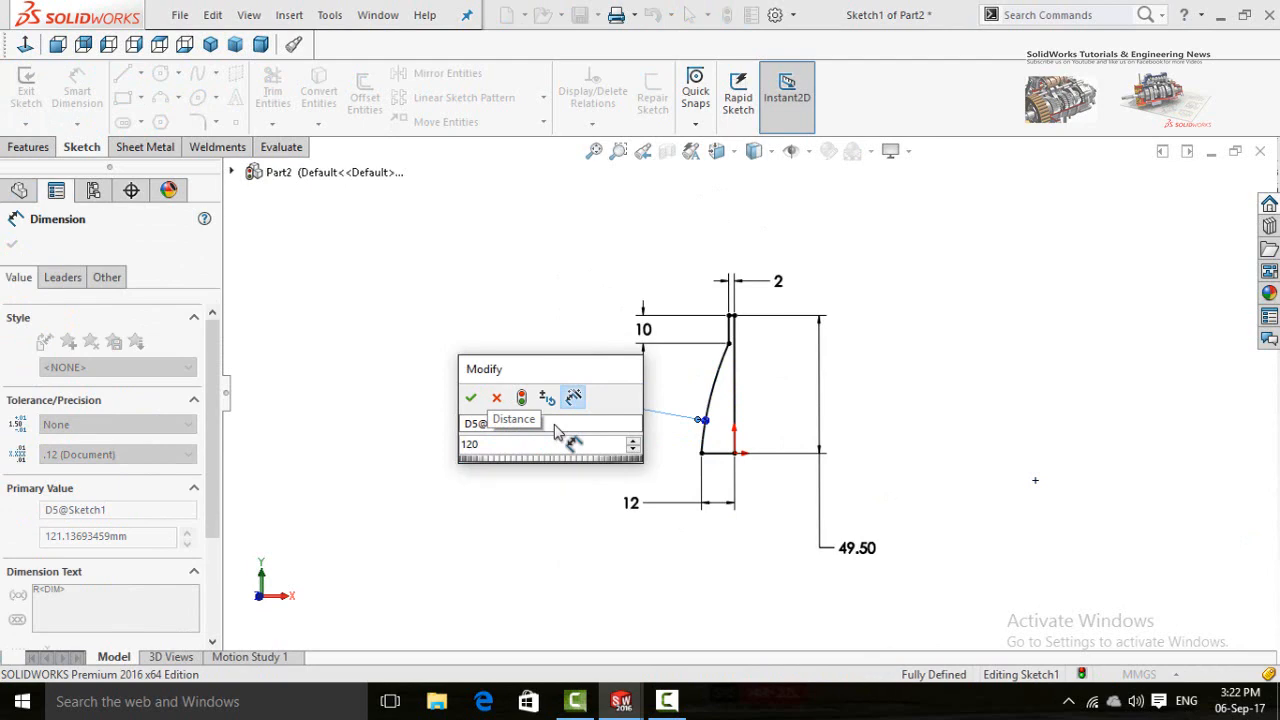
pyautogui.press('Return')
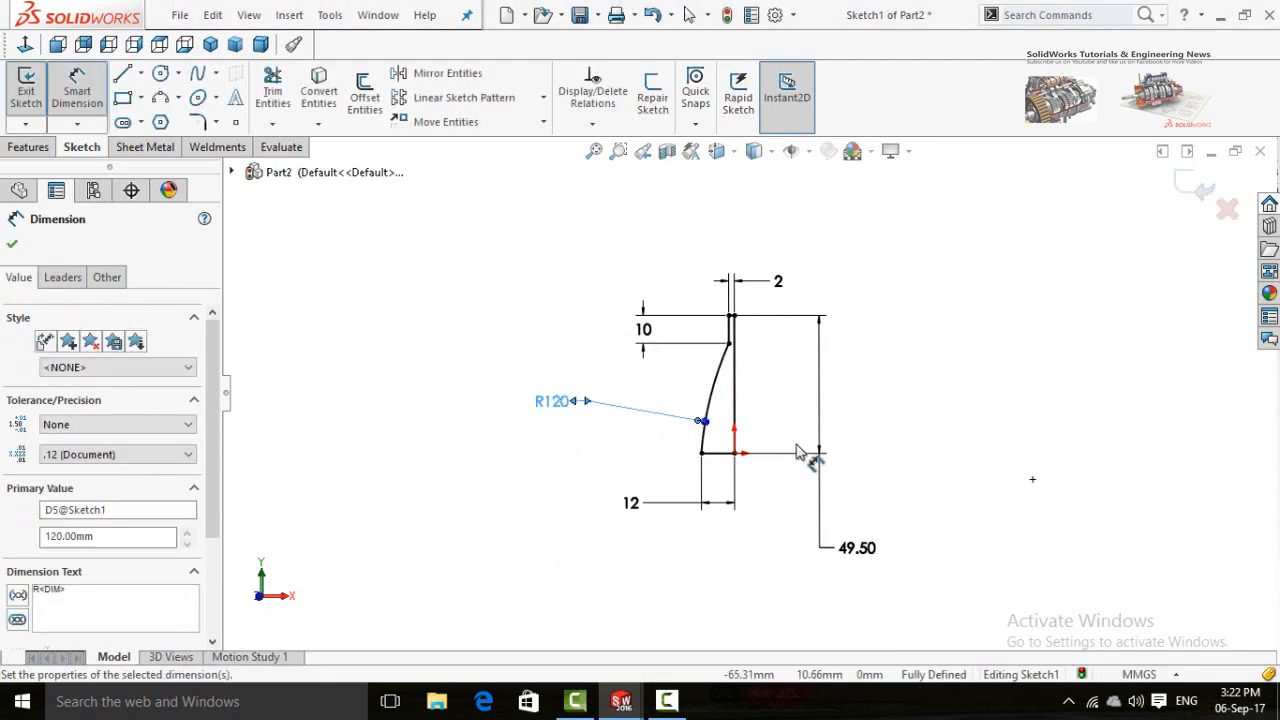
pyautogui.click(11, 246)
# Step: Revolve the closed profile 360° about its 12 mm base line to create a solid disc
pyautogui.click(28, 147)
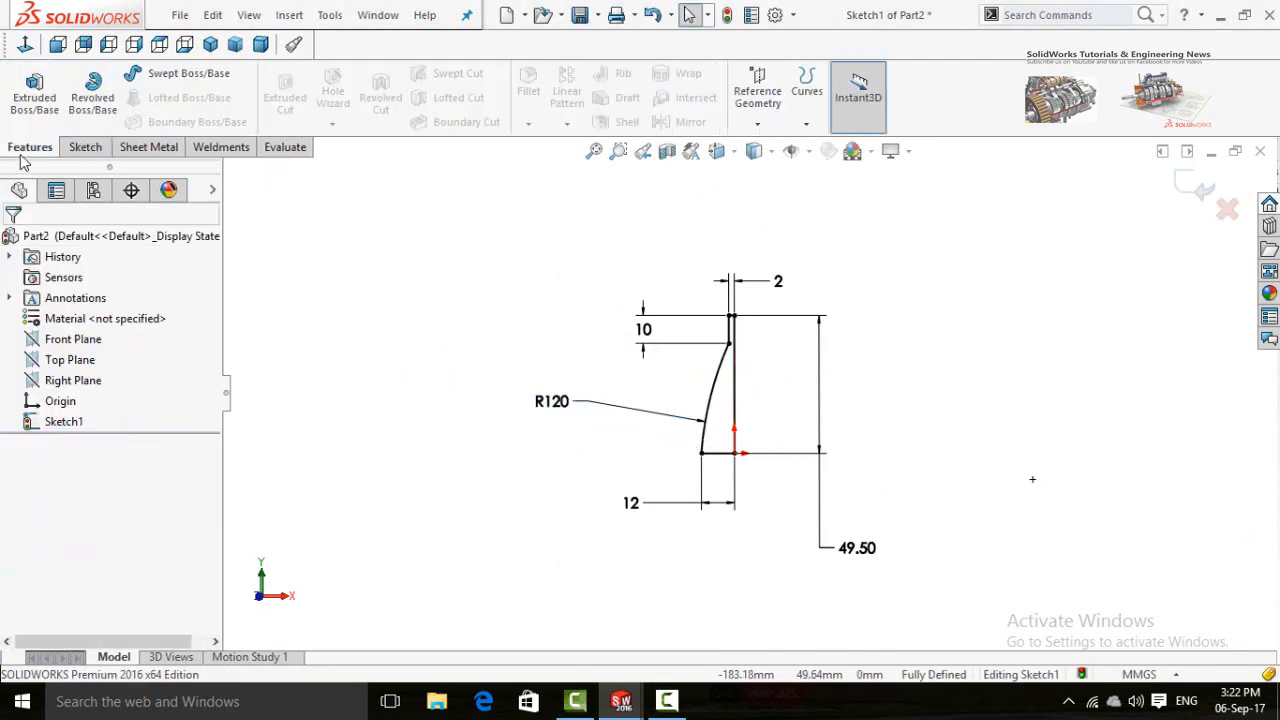
pyautogui.click(97, 112)
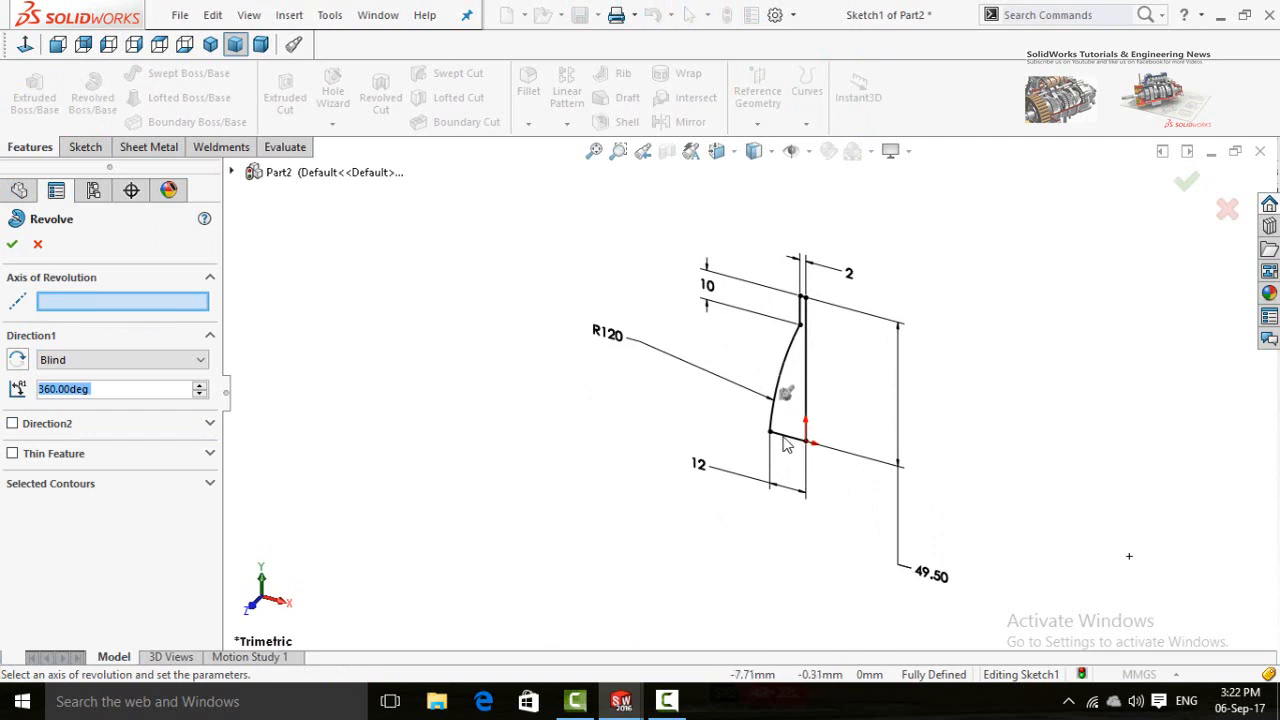
pyautogui.click(786, 443)
pyautogui.moveTo(644, 483); pyautogui.dragTo(470, 445, button='middle')
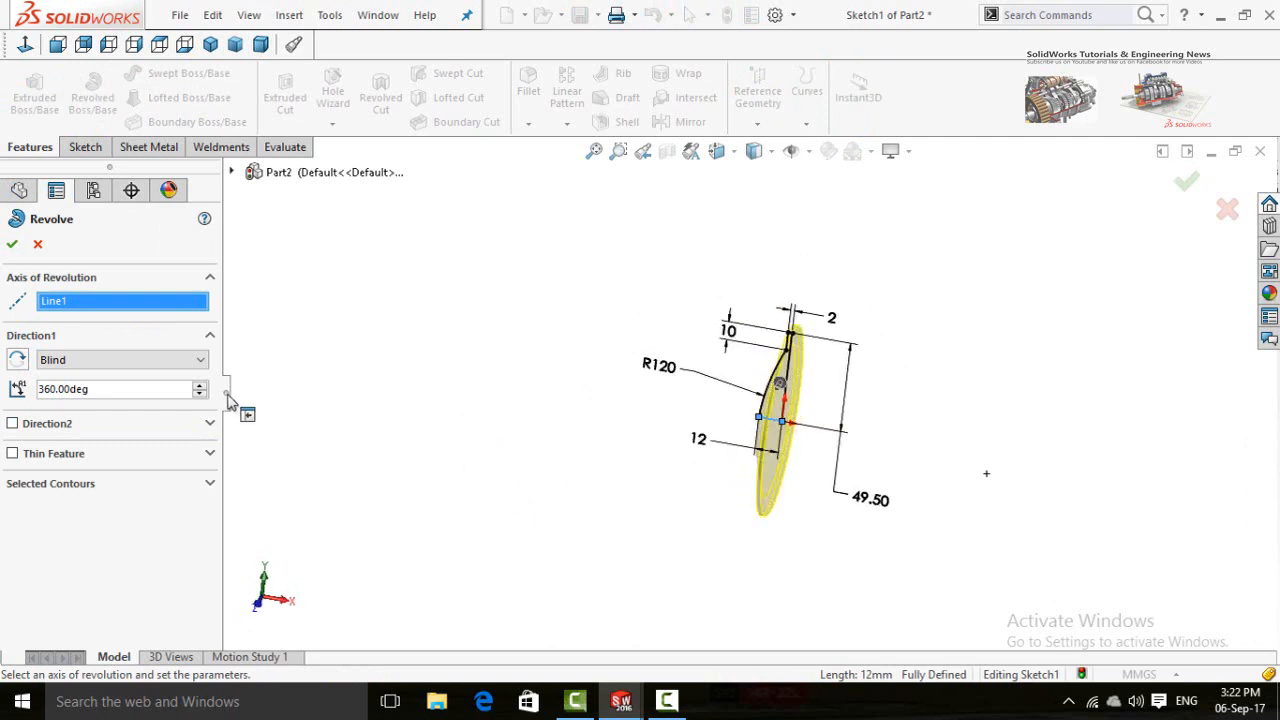
pyautogui.click(13, 247)
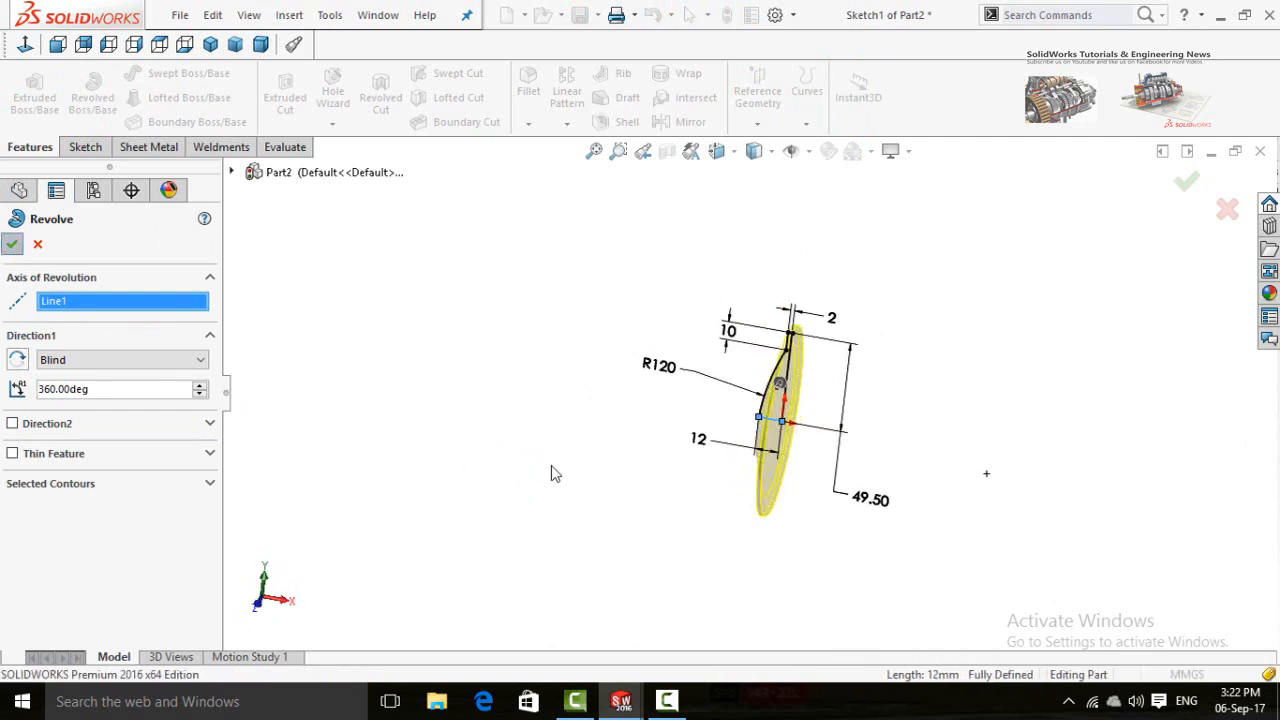
pyautogui.moveTo(584, 463); pyautogui.dragTo(673, 453, button='middle')
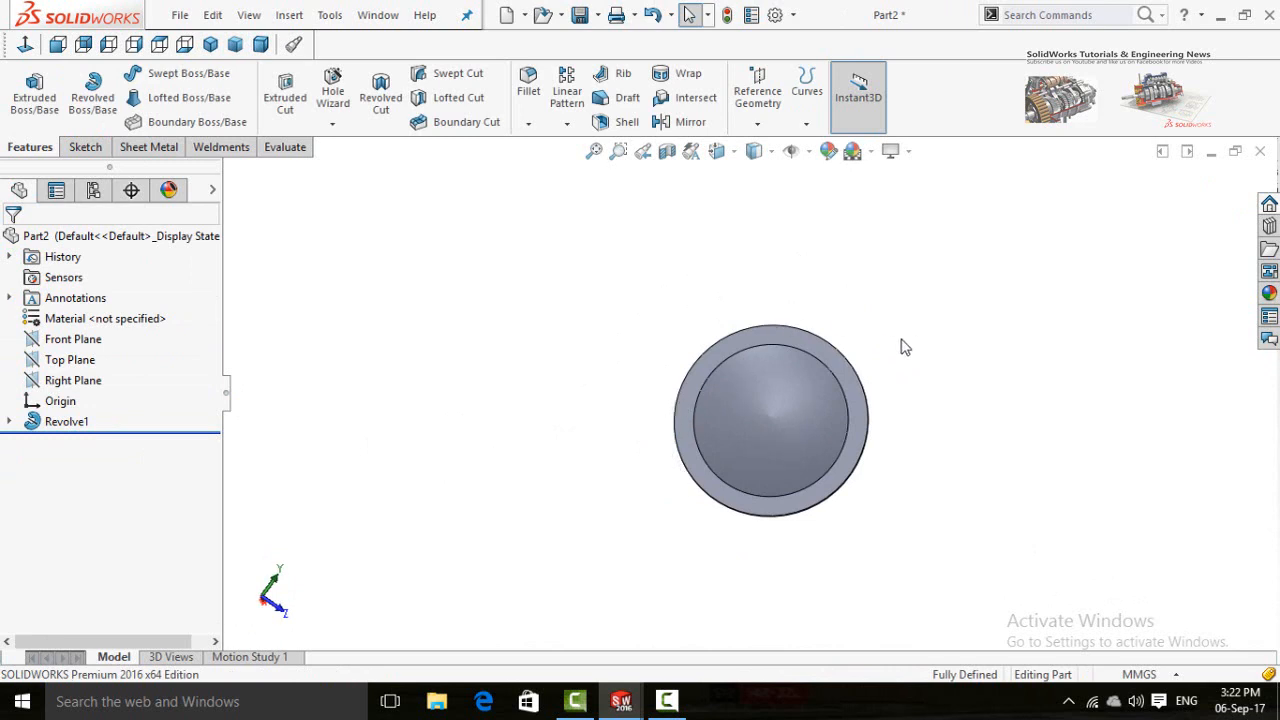
# Step: Start a sketch on the disc's flat ring face and draw a circle about 89.7 mm in diameter centred on the origin
pyautogui.scroll(-3, 767, 364)
pyautogui.click(767, 364)
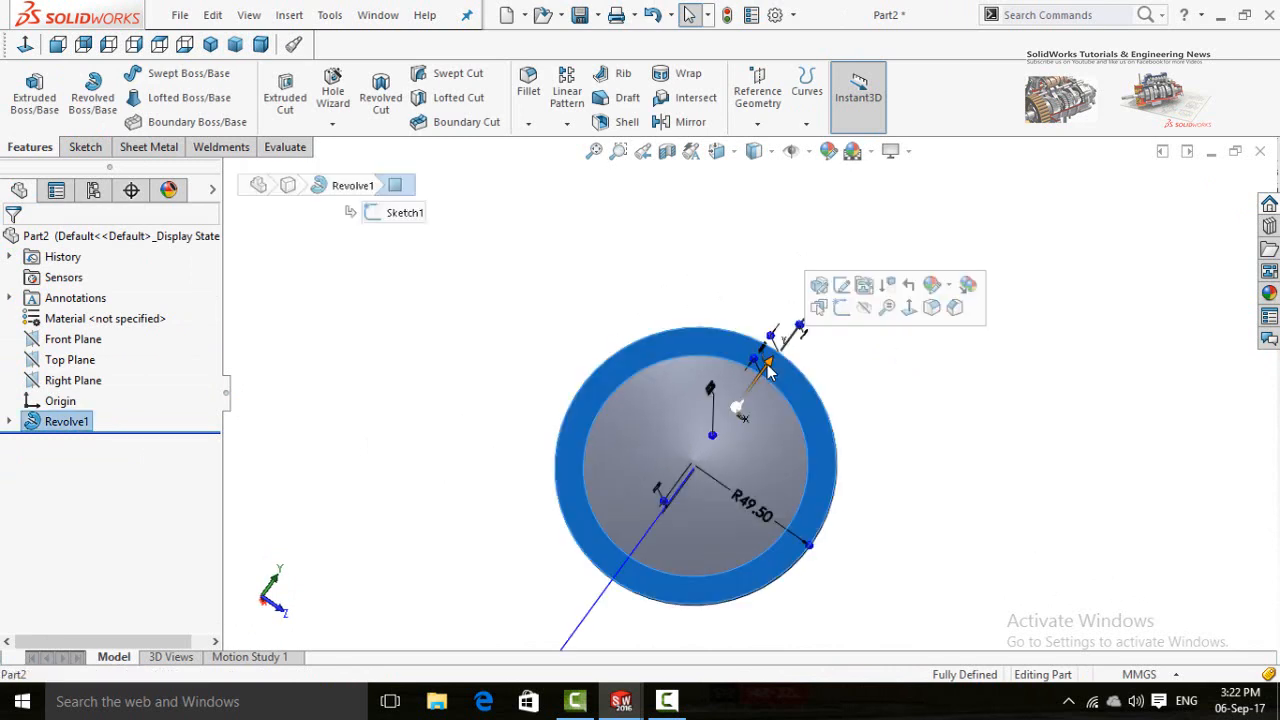
pyautogui.click(843, 313)
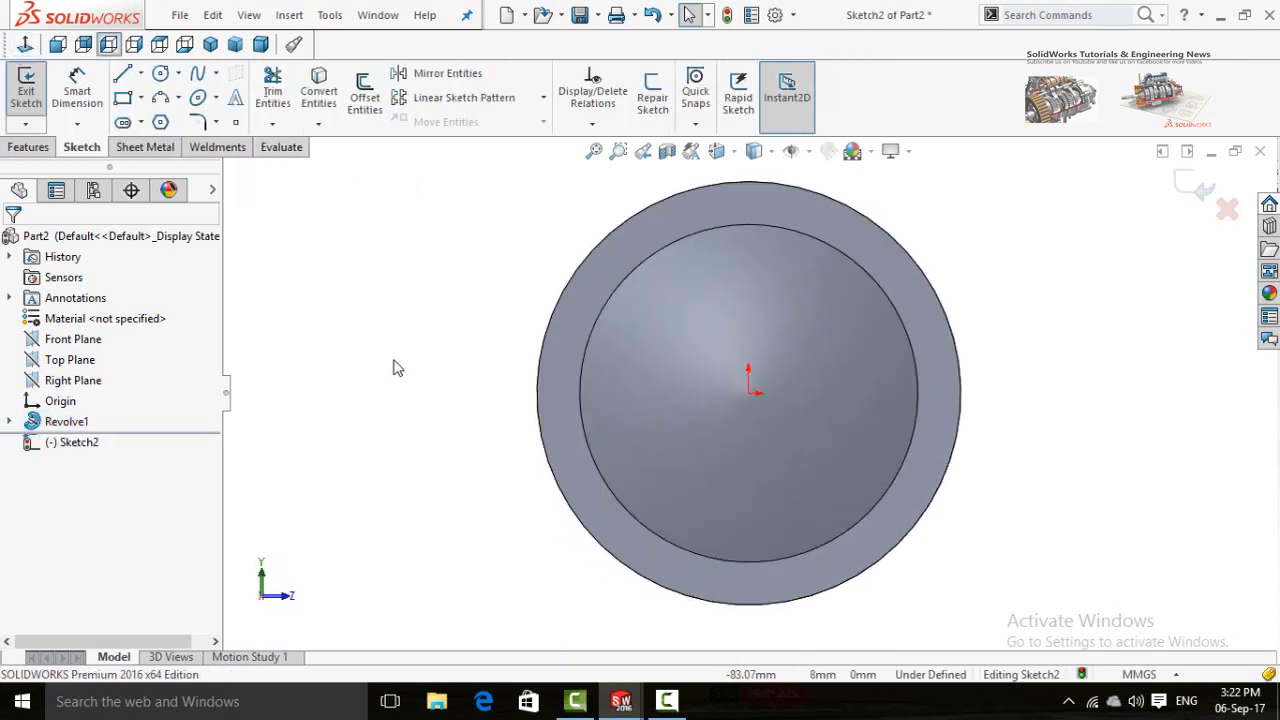
pyautogui.click(161, 75)
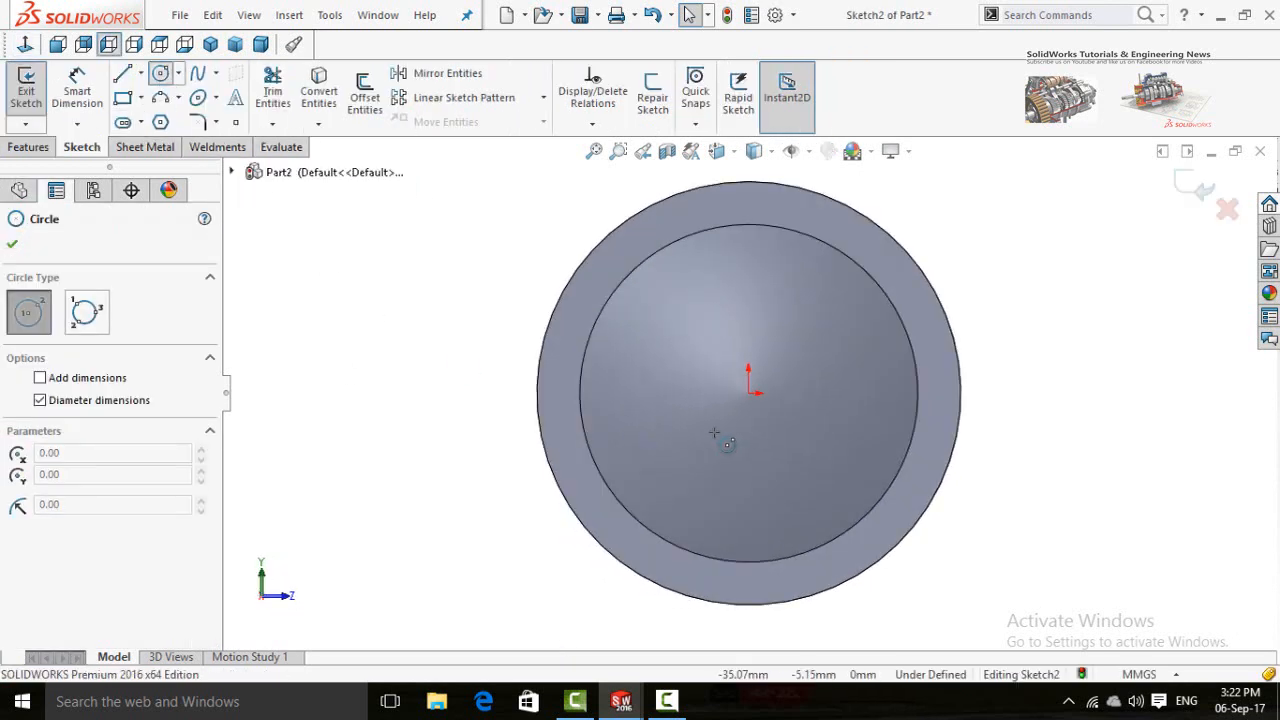
pyautogui.click(750, 394)
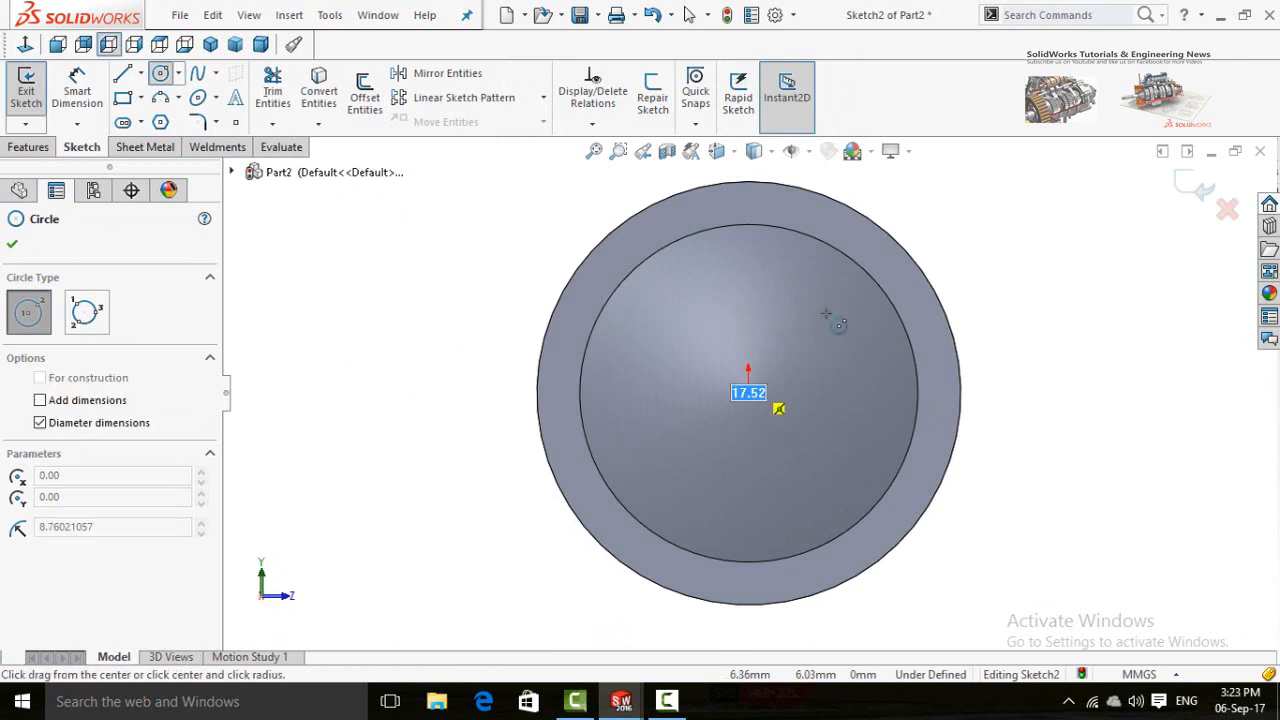
pyautogui.click(875, 250)
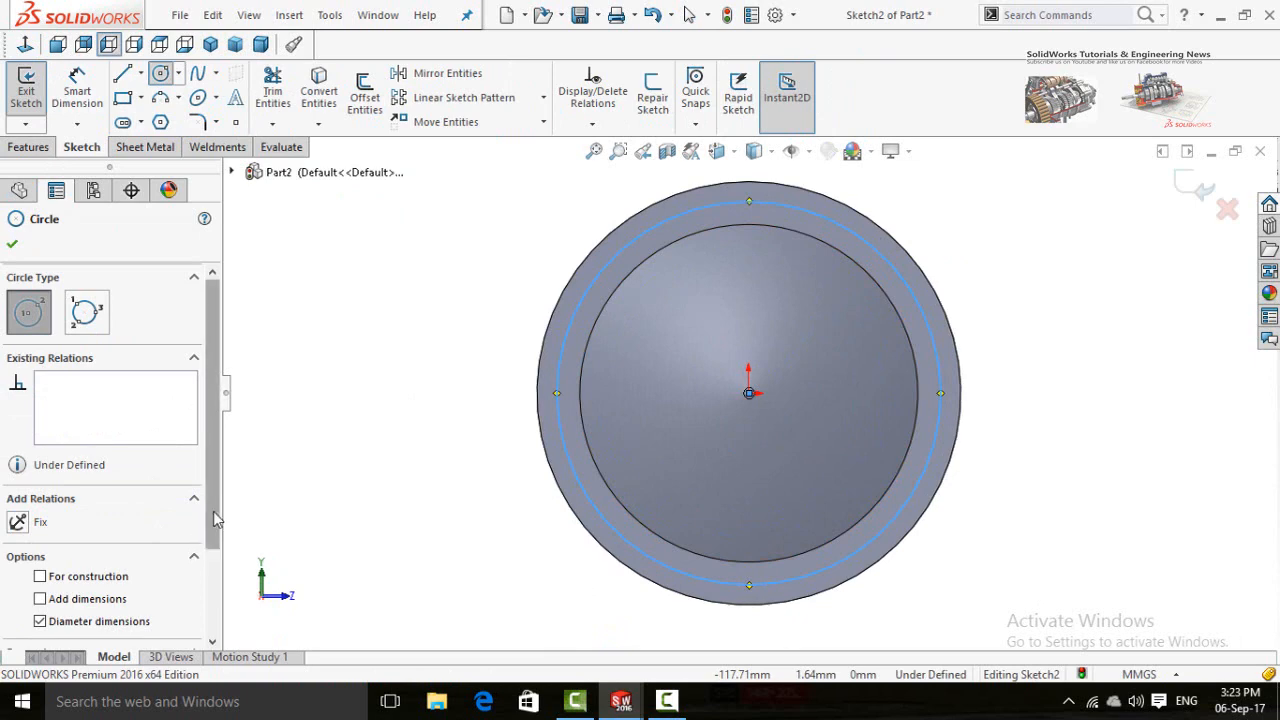
pyautogui.scroll(-2, 198, 555)
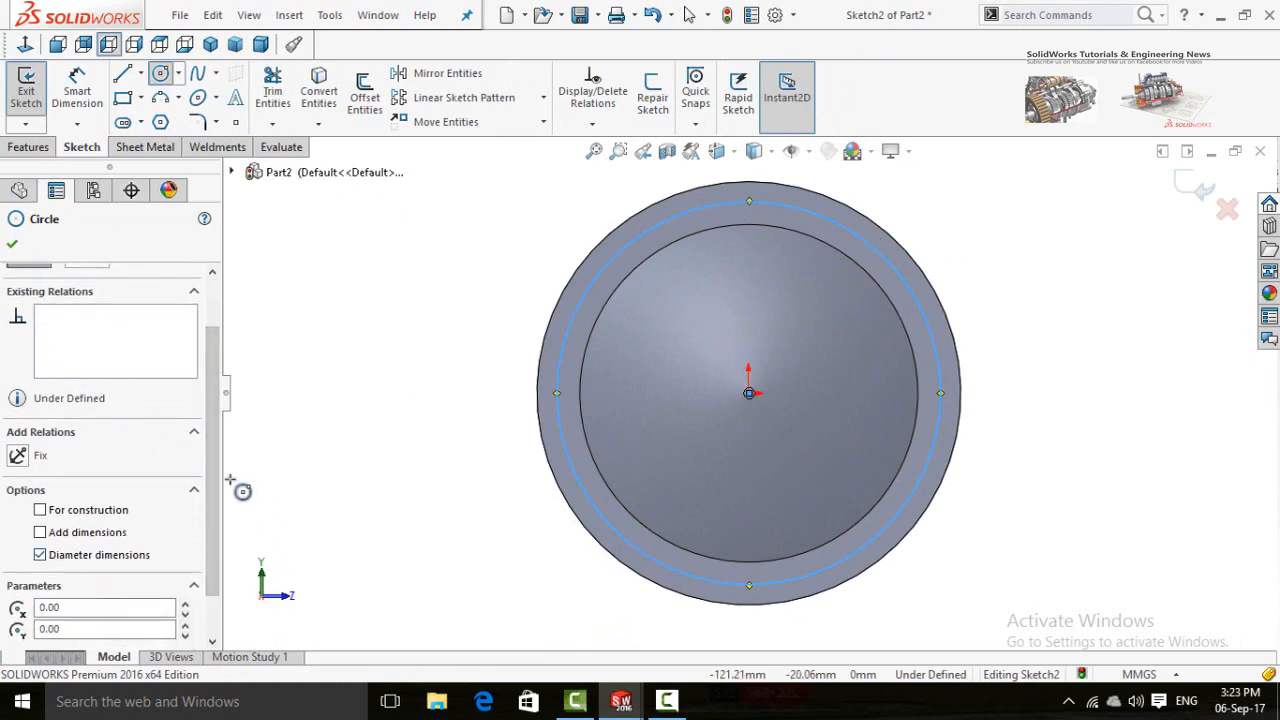
pyautogui.press('l')
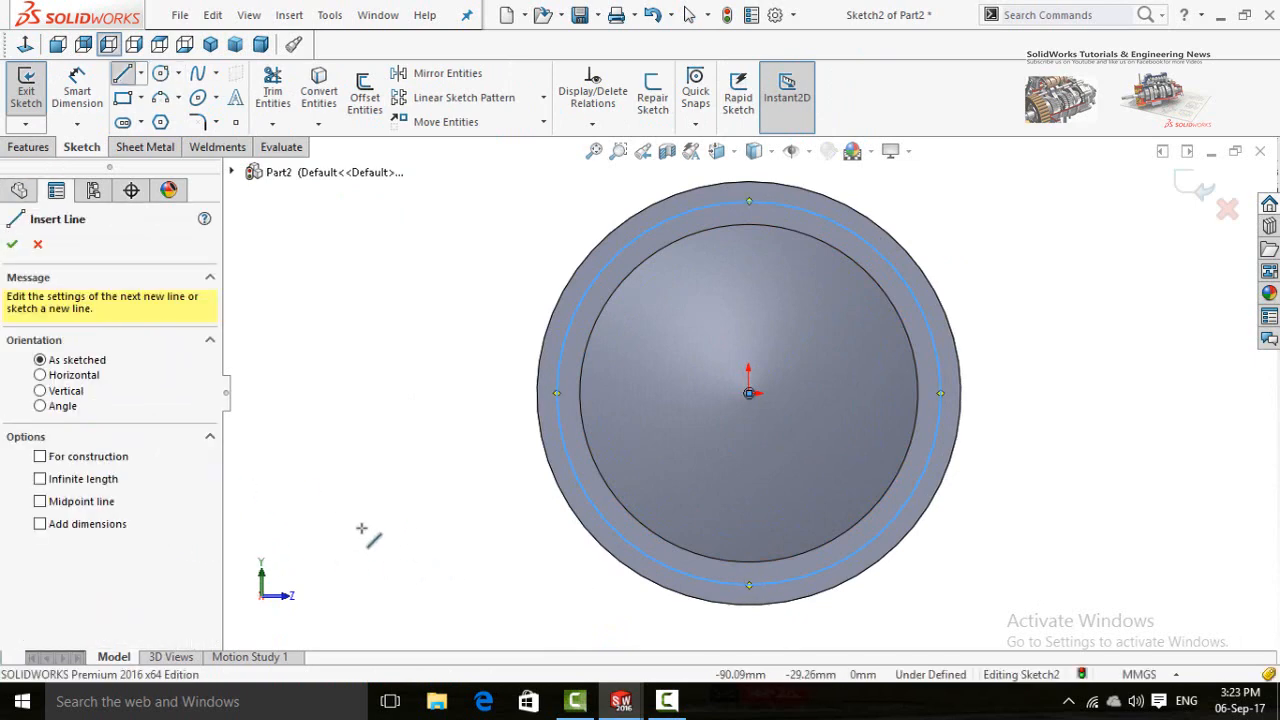
pyautogui.press('Escape')
# Step: Dimension the circle's diameter as 45.5*2, giving 91 mm
pyautogui.press('d')
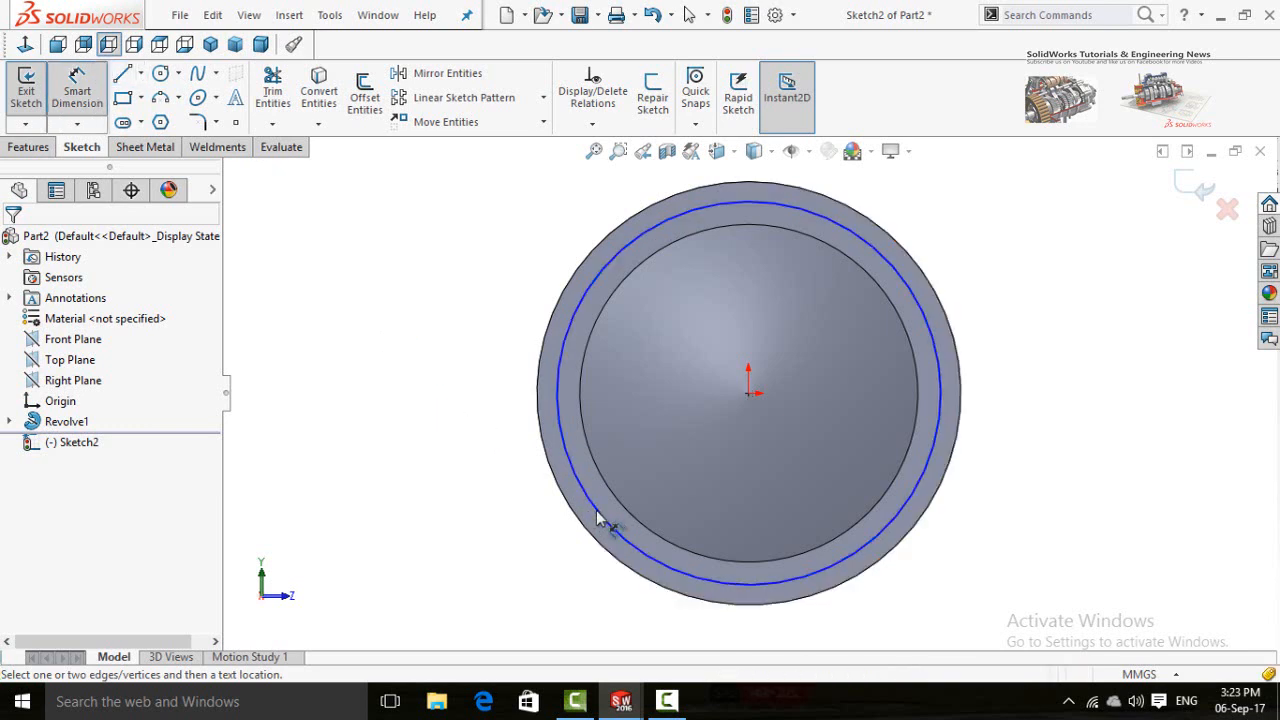
pyautogui.click(600, 517)
pyautogui.click(410, 540)
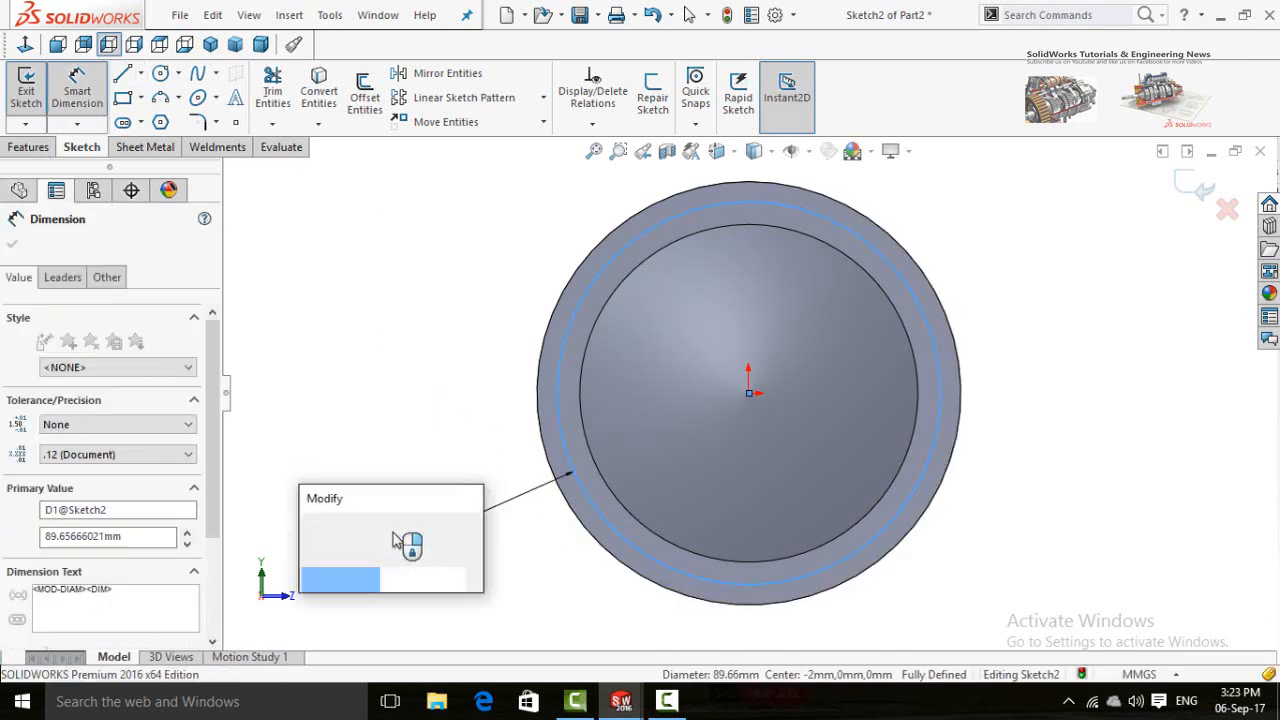
pyautogui.write('4')
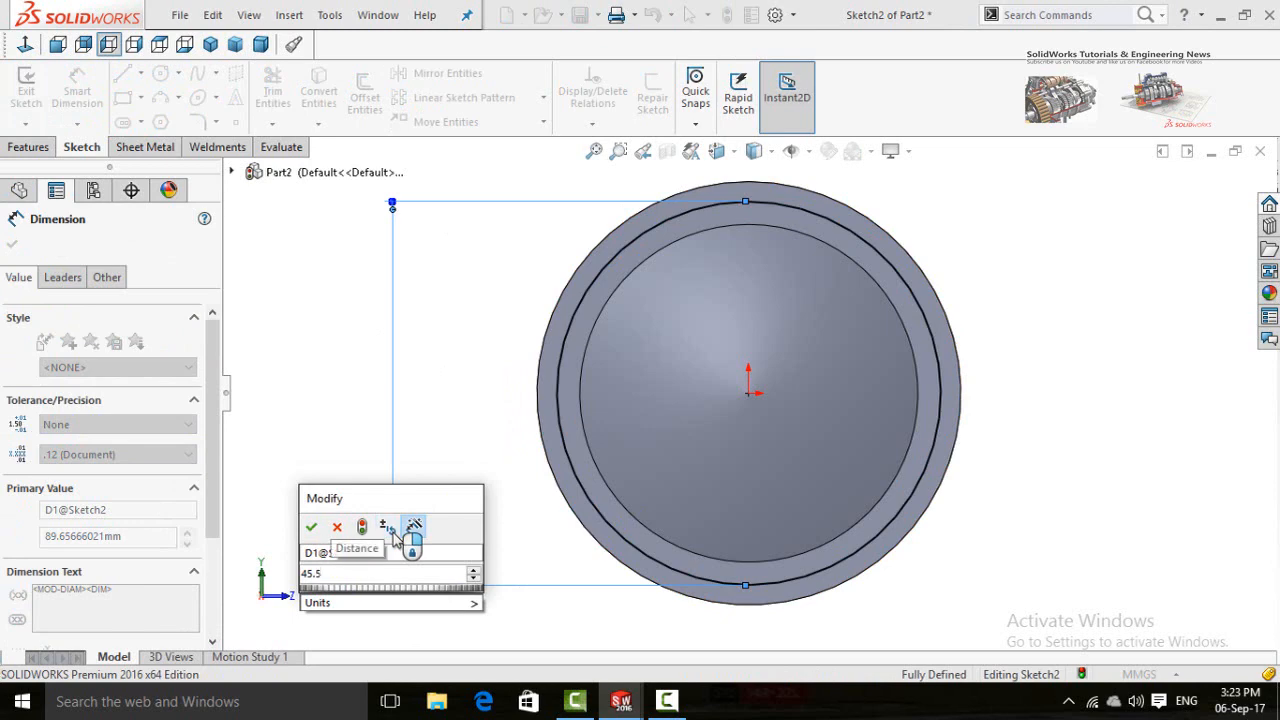
pyautogui.write('5.5*')
pyautogui.write('2')
pyautogui.click(311, 526)
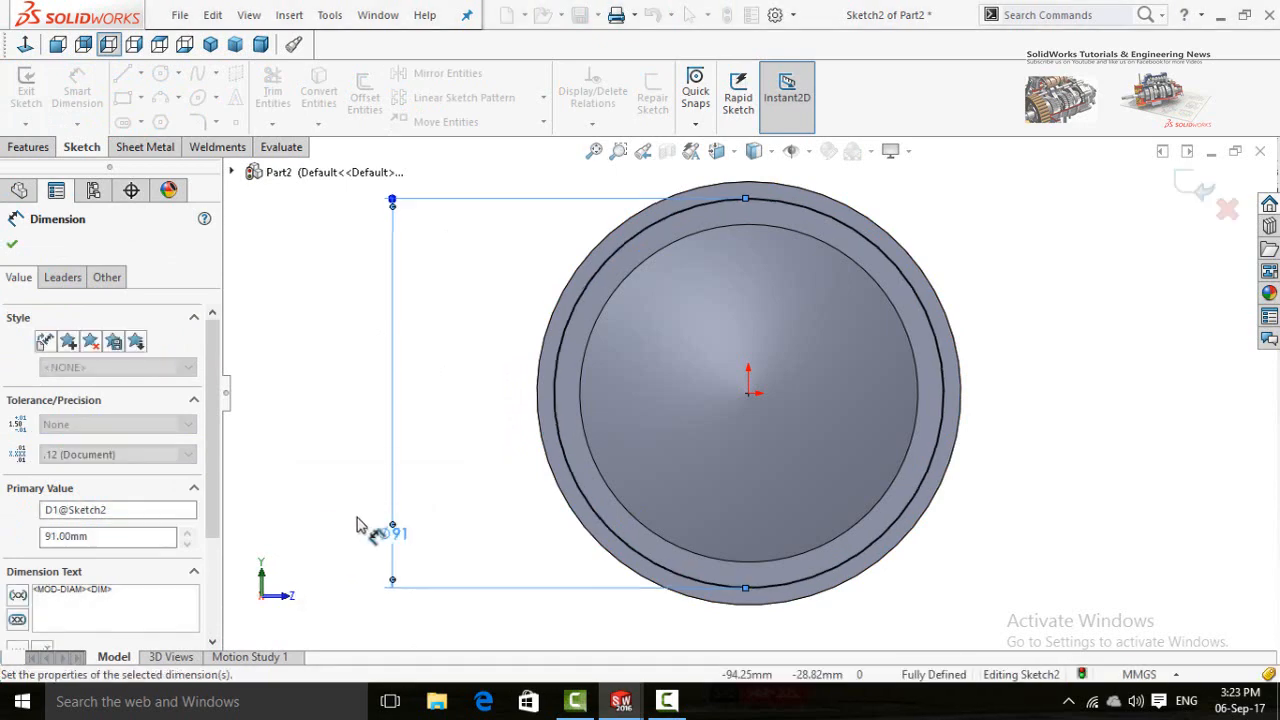
pyautogui.press('Escape')
# Step: Convert the 91 mm circle to construction geometry
pyautogui.press('f')
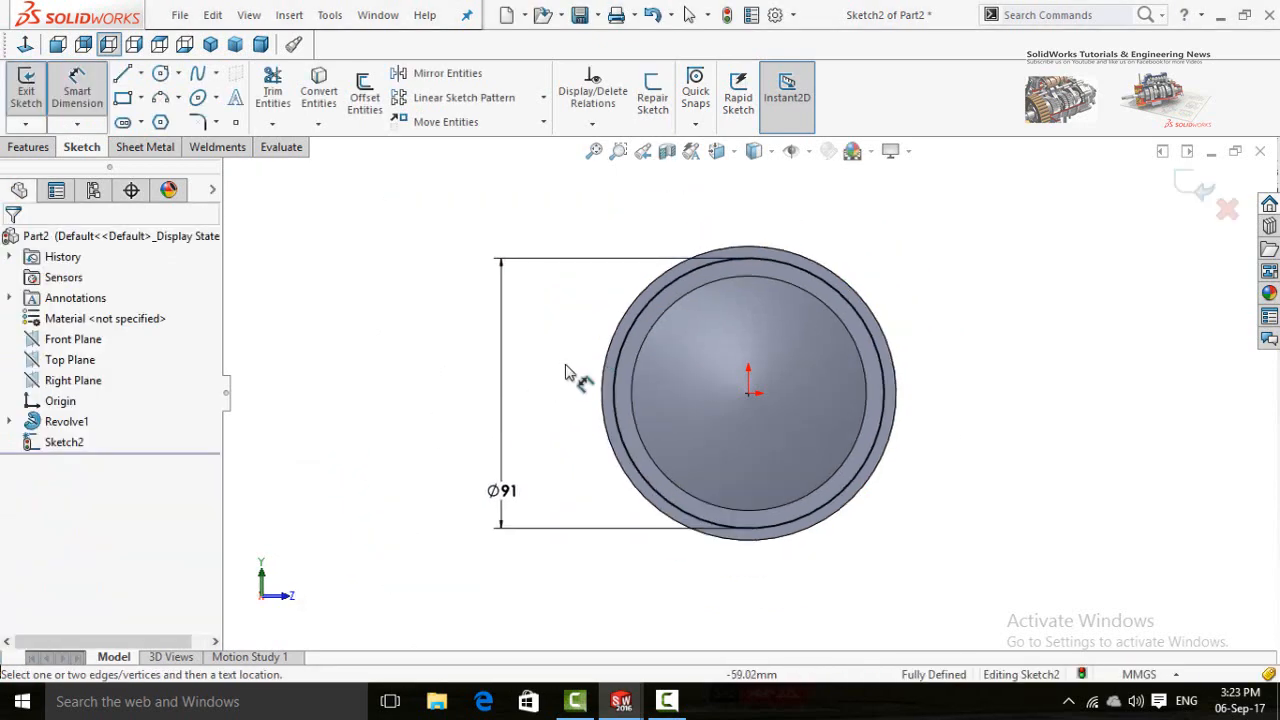
pyautogui.press('Escape')
pyautogui.click(630, 342)
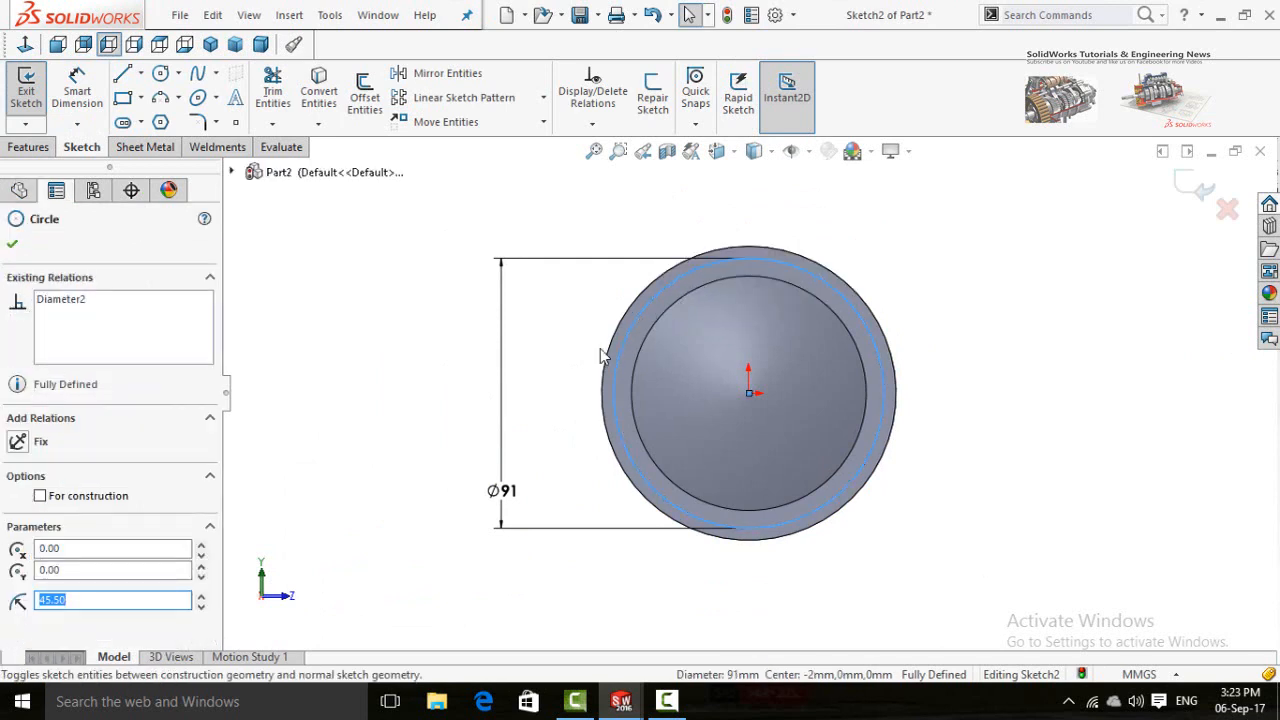
pyautogui.click(405, 444)
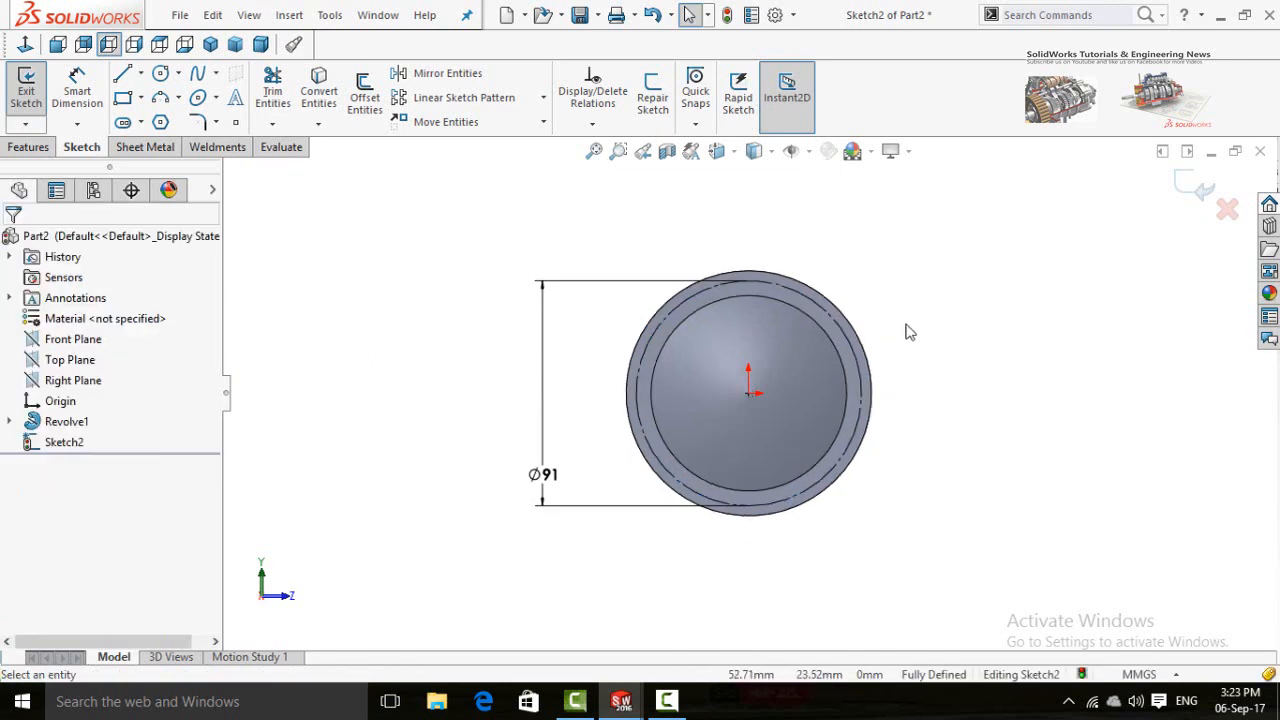
# Step: Sketch three small circles centred on the construction circle, one at its topmost point and one each side, the outer ones about 5.7 and 6 mm in diameter
pyautogui.scroll(-3, 743, 320)
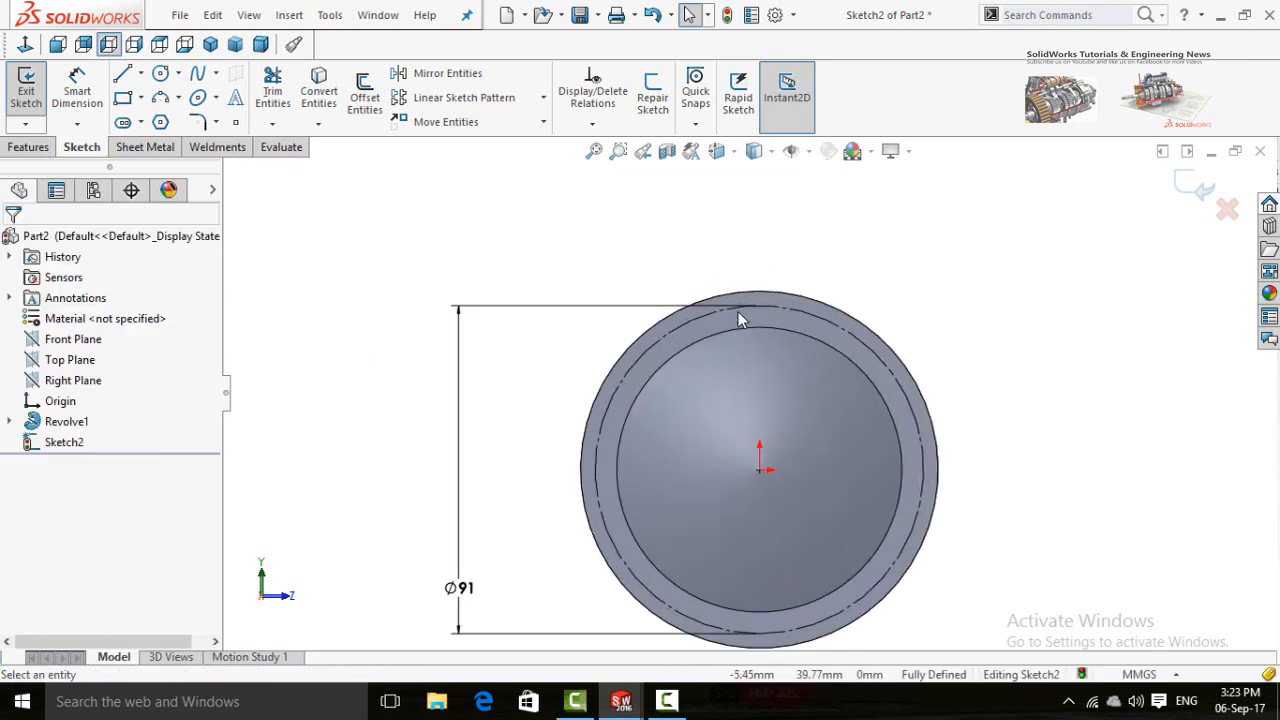
pyautogui.click(160, 74)
pyautogui.scroll(-2, 914, 371)
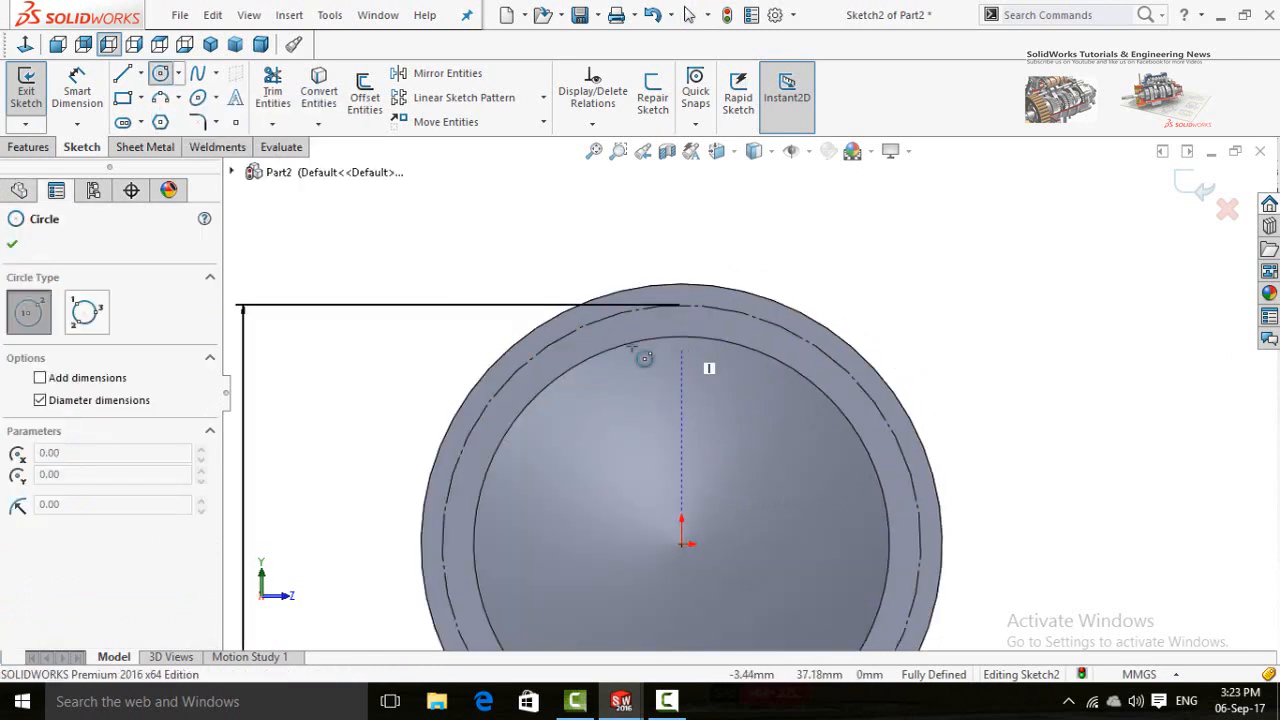
pyautogui.click(589, 326)
pyautogui.click(600, 330)
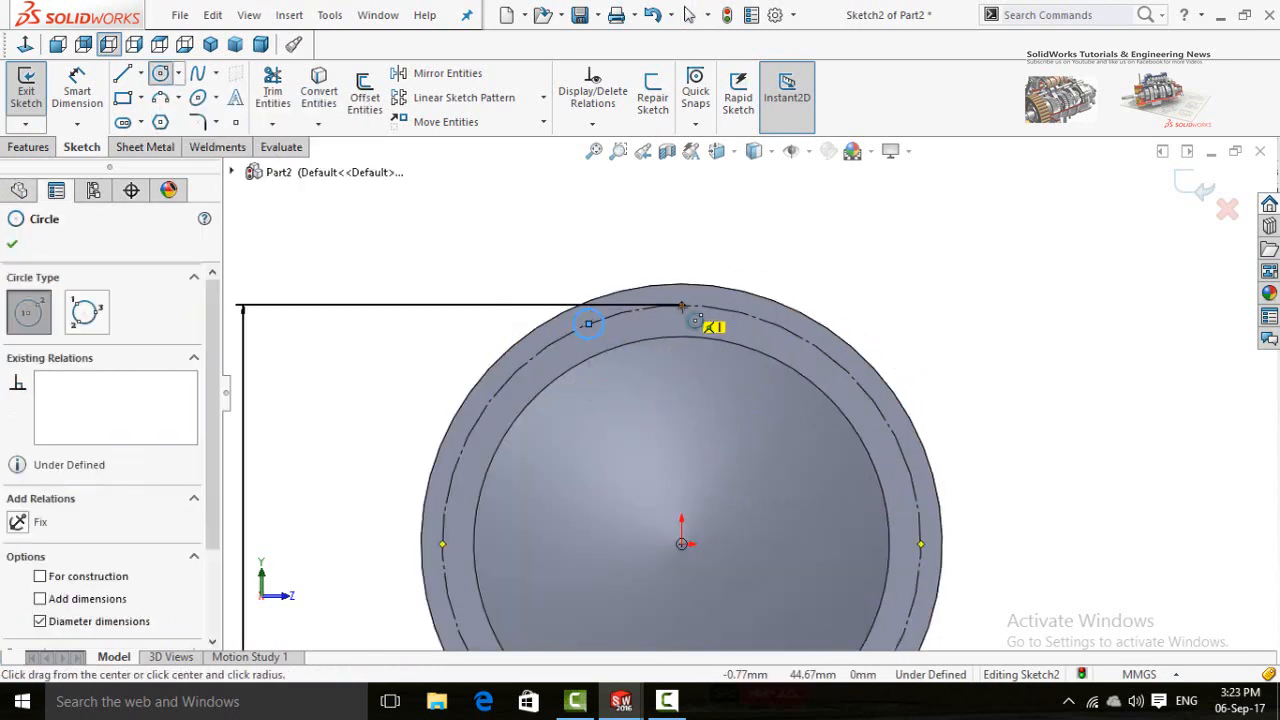
pyautogui.click(681, 305)
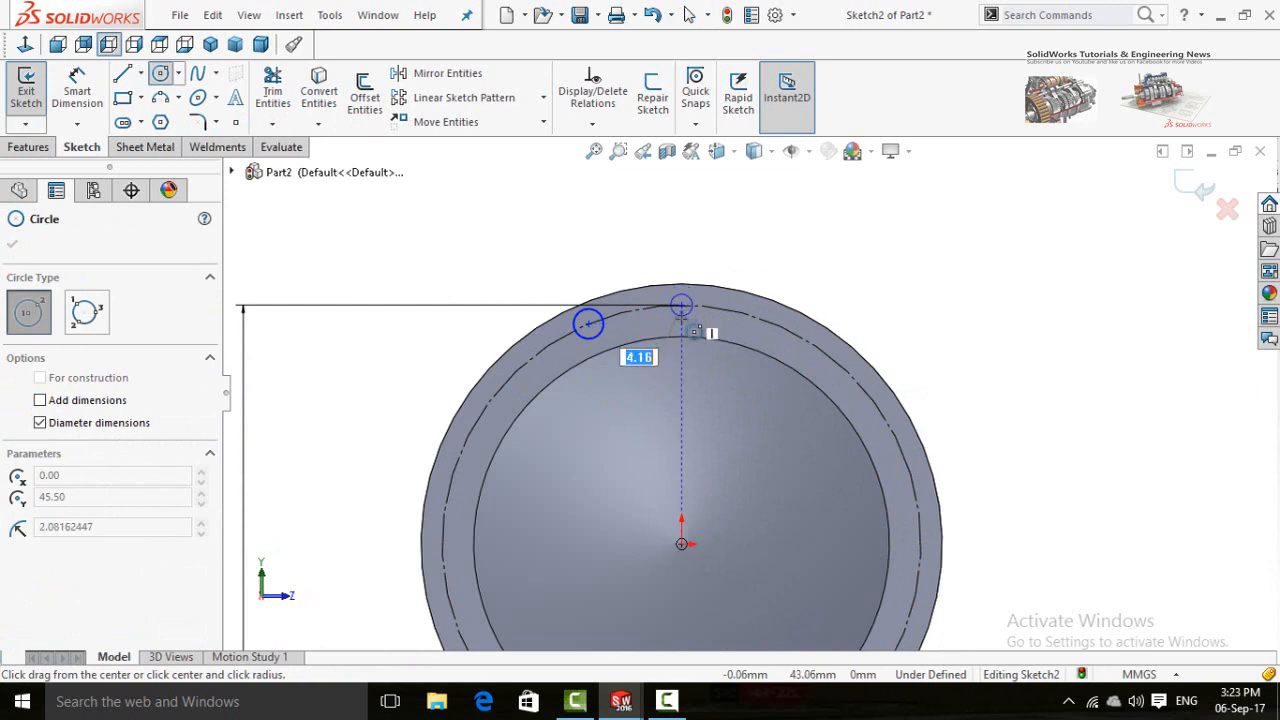
pyautogui.click(695, 325)
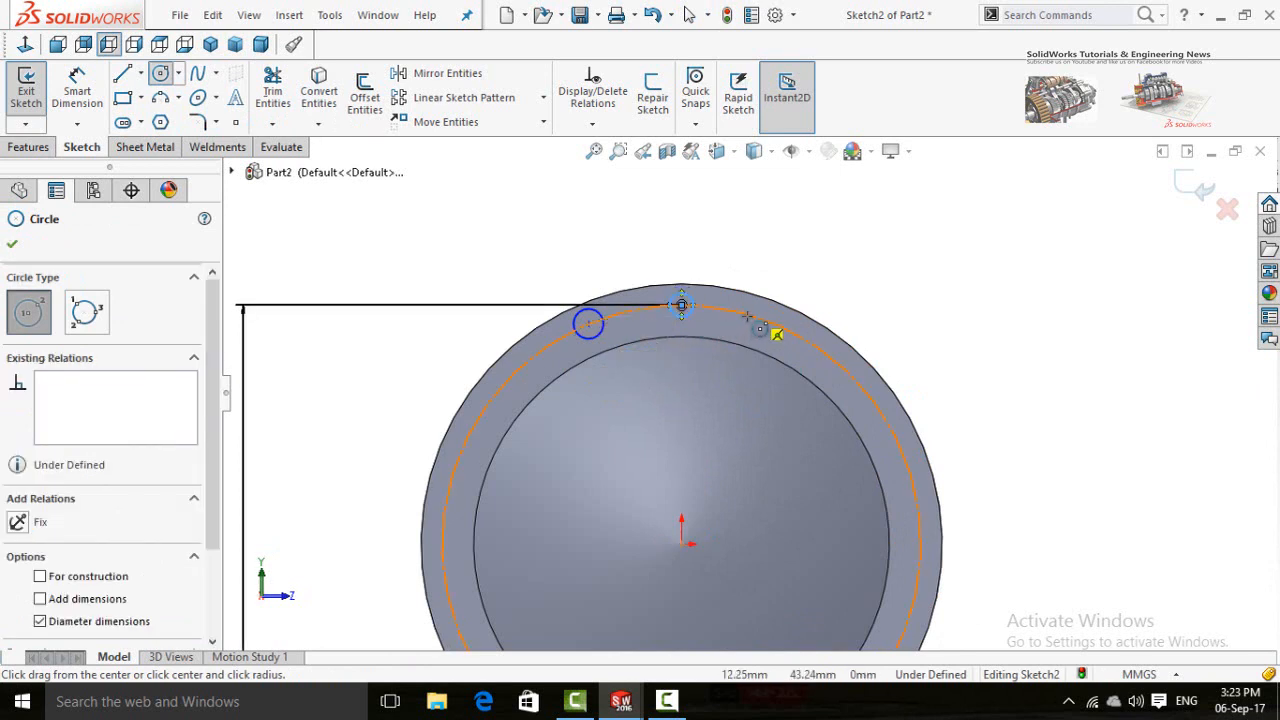
pyautogui.click(745, 321)
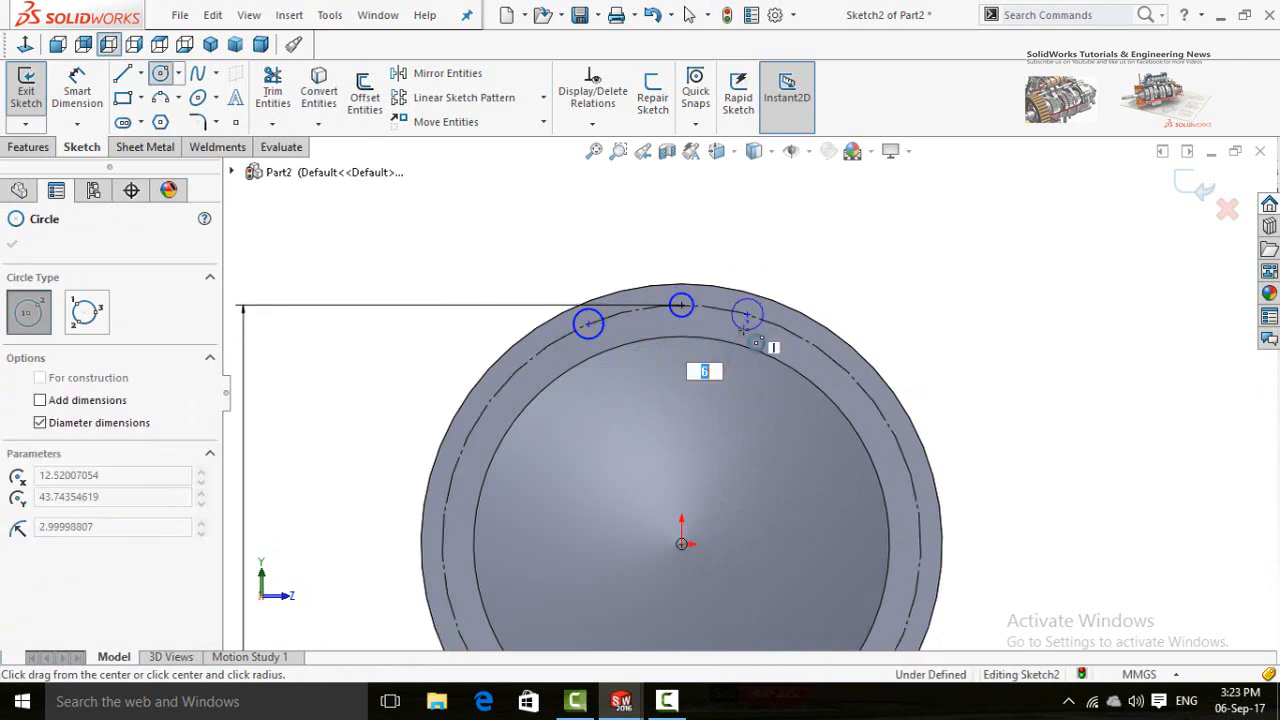
pyautogui.click(744, 331)
pyautogui.press('Escape')
# Step: Align the centres of the two outer small circles with a horizontal relation
pyautogui.click(747, 315)
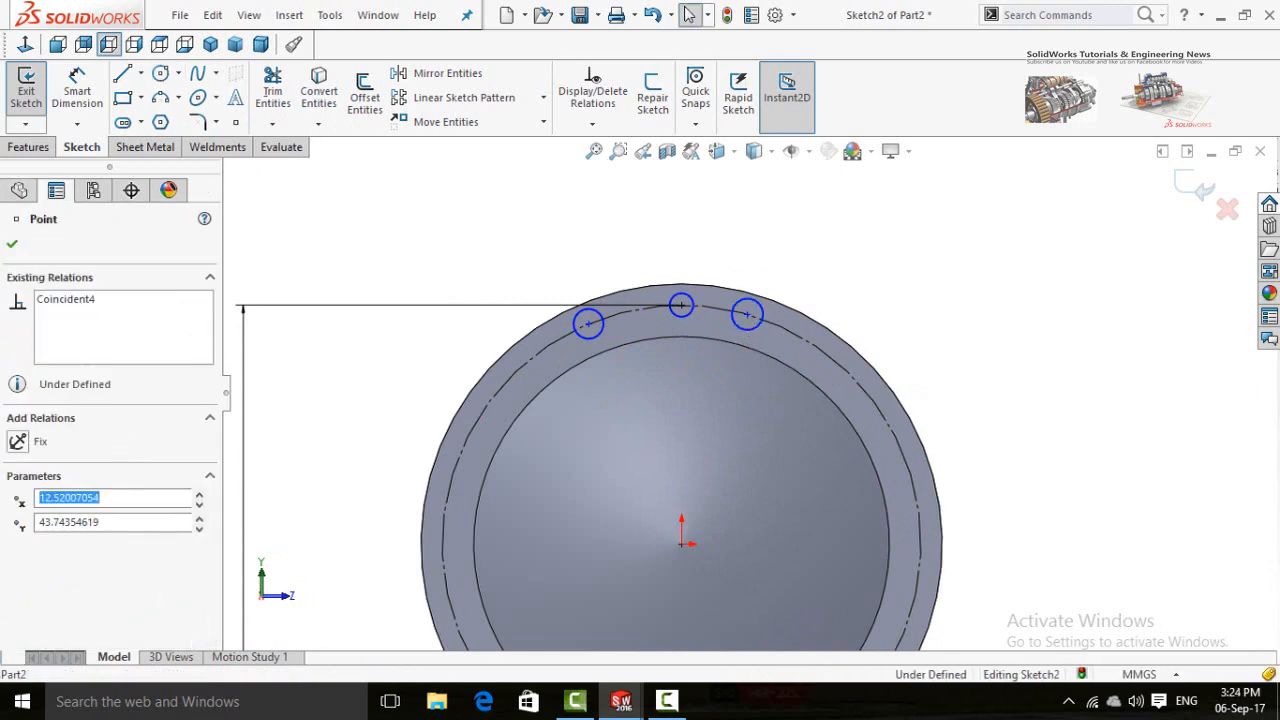
pyautogui.keyDown('ctrl'); pyautogui.click(589, 326); pyautogui.keyUp('ctrl')
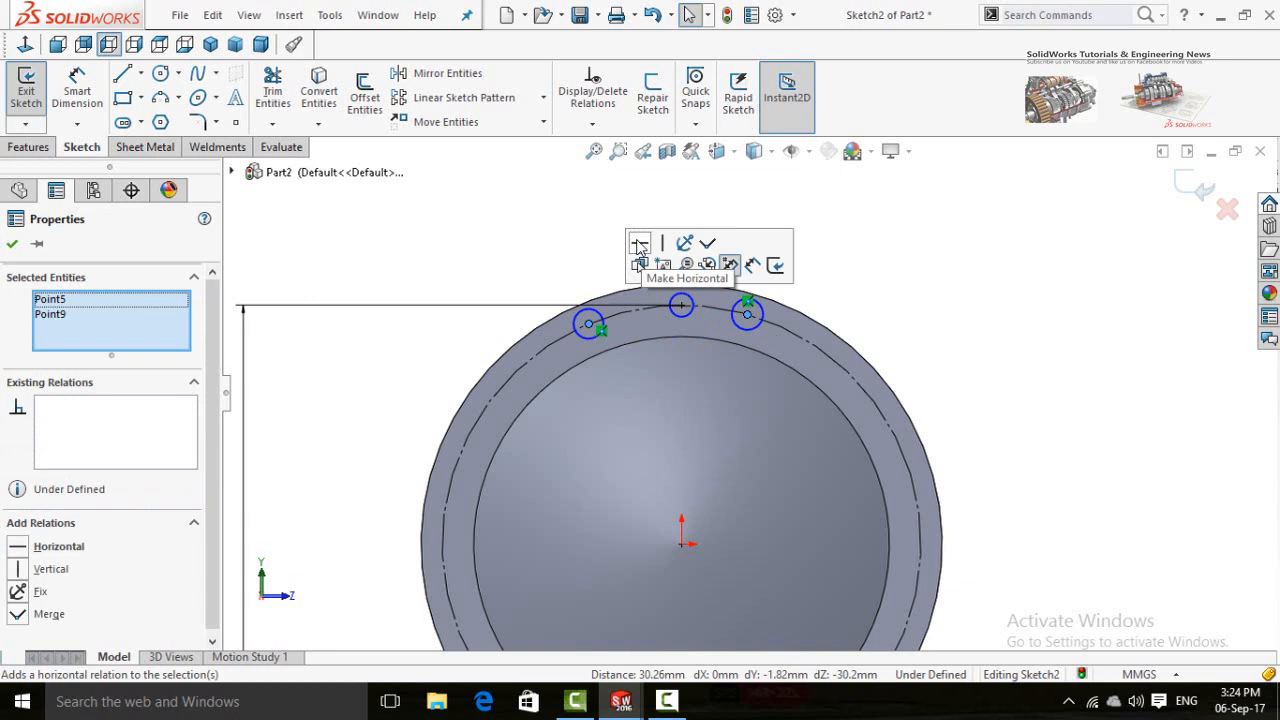
pyautogui.click(639, 249)
pyautogui.click(660, 243)
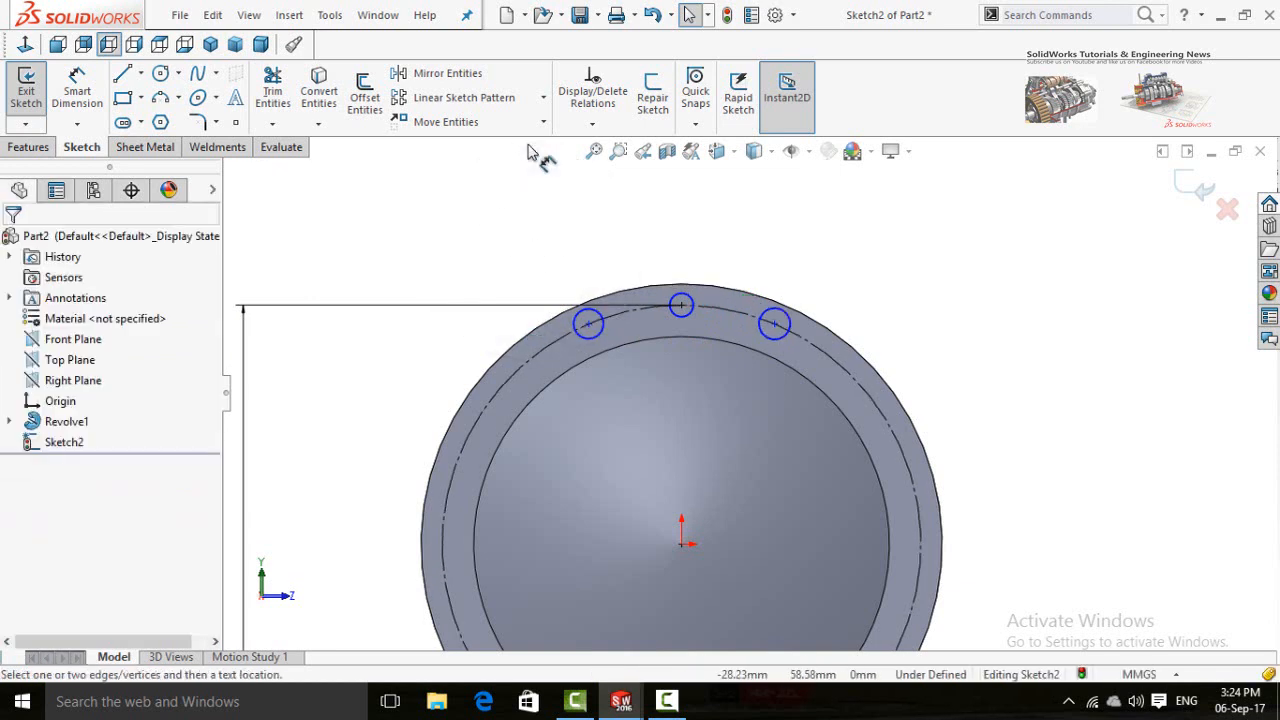
# Step: Dimension the distance between the centres of the two outer small circles as 30 mm
pyautogui.click(594, 333)
pyautogui.click(782, 336)
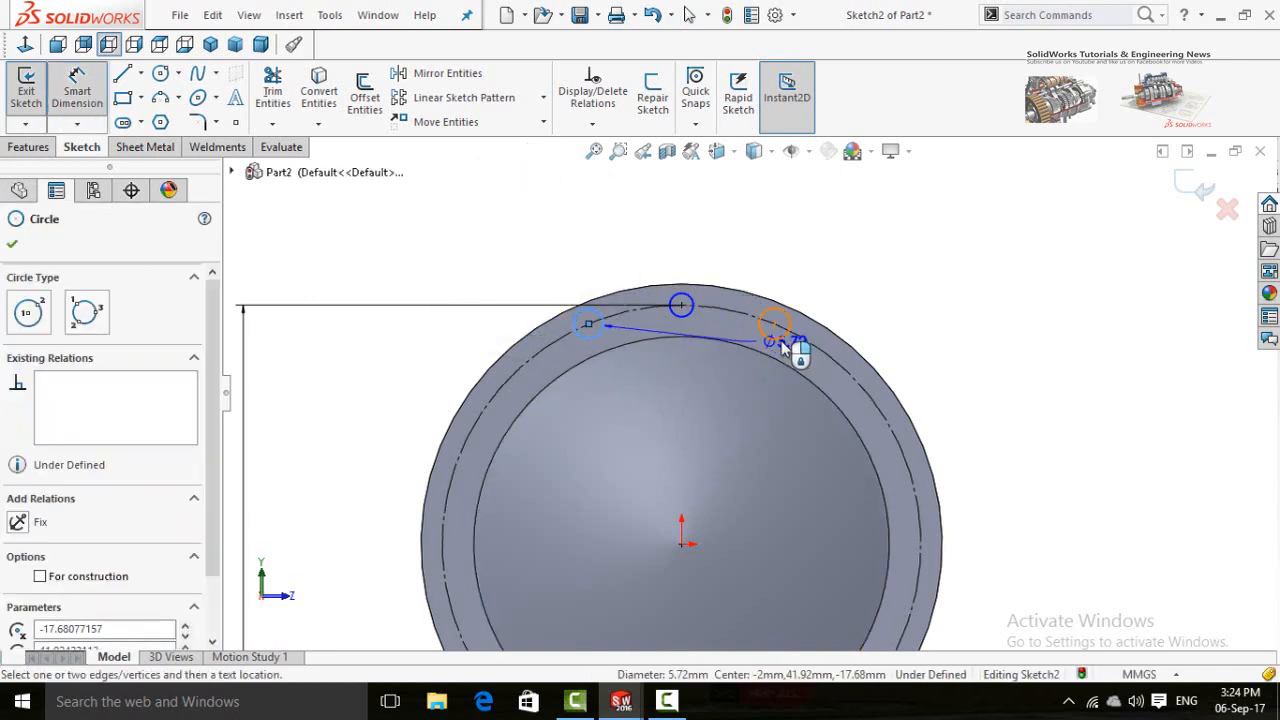
pyautogui.click(738, 232)
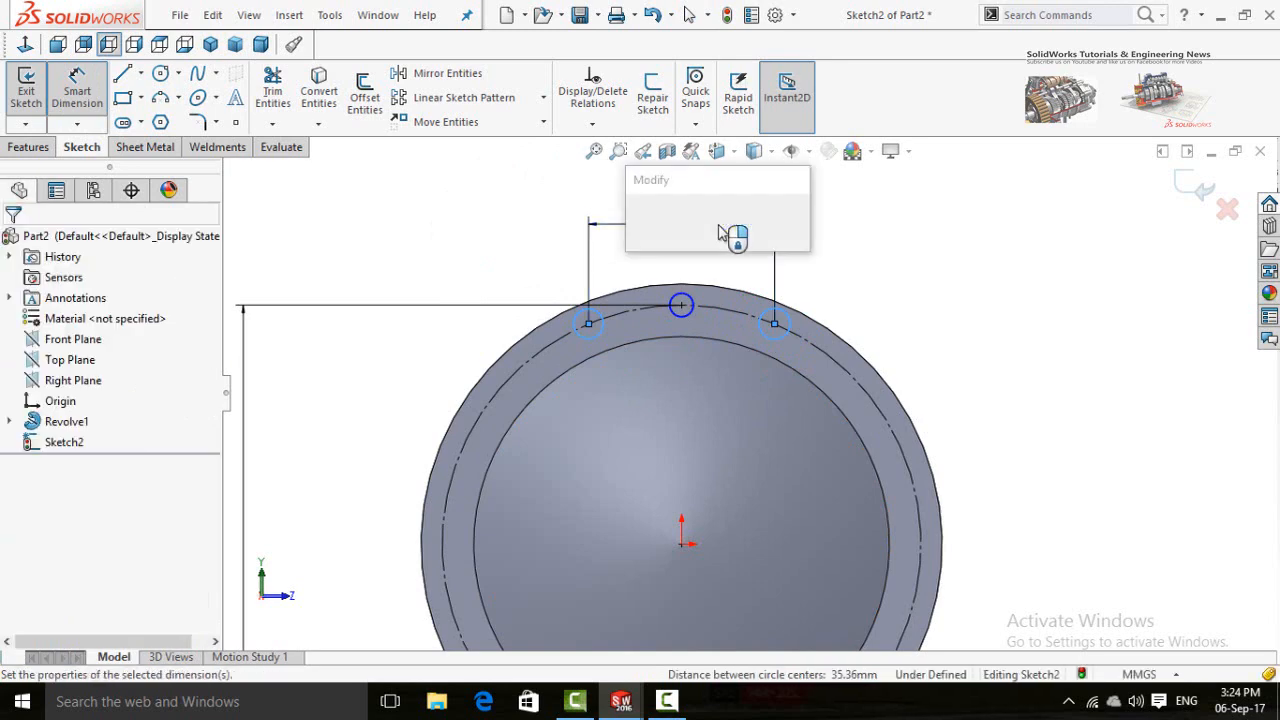
pyautogui.write('4')
pyautogui.press('BackSpace')
pyautogui.write('3')
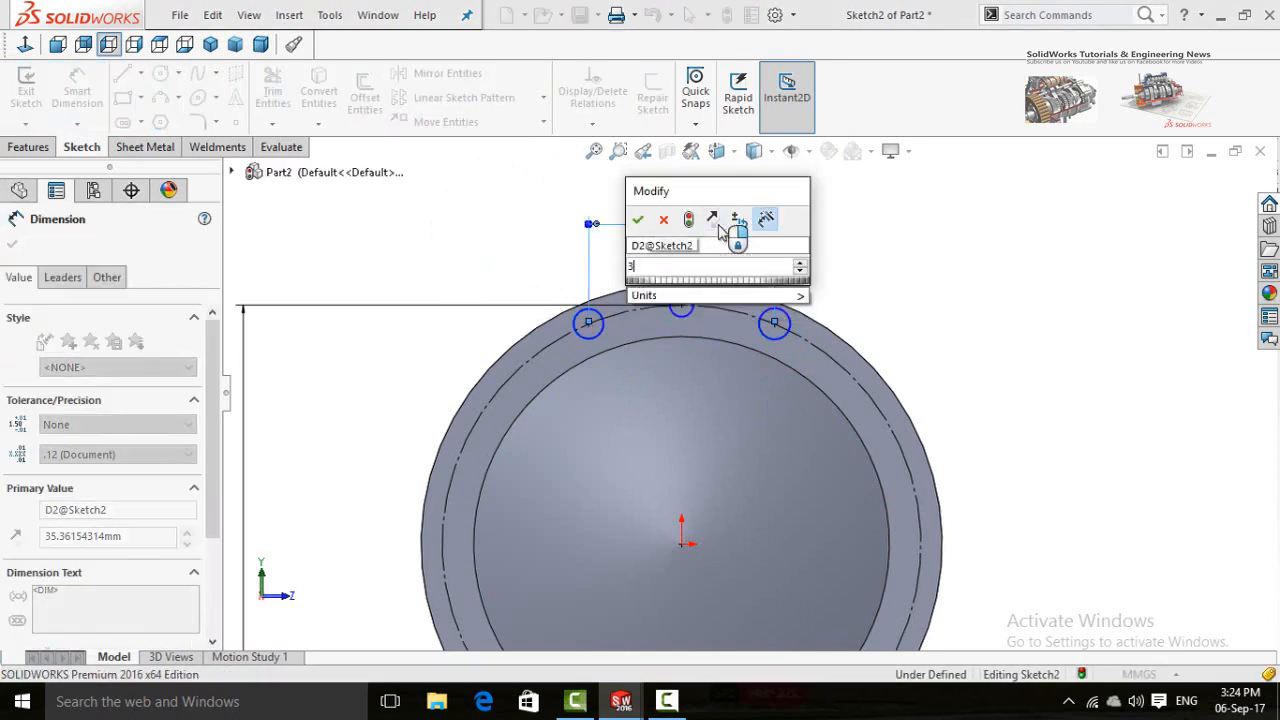
pyautogui.write('0')
pyautogui.press('Return')
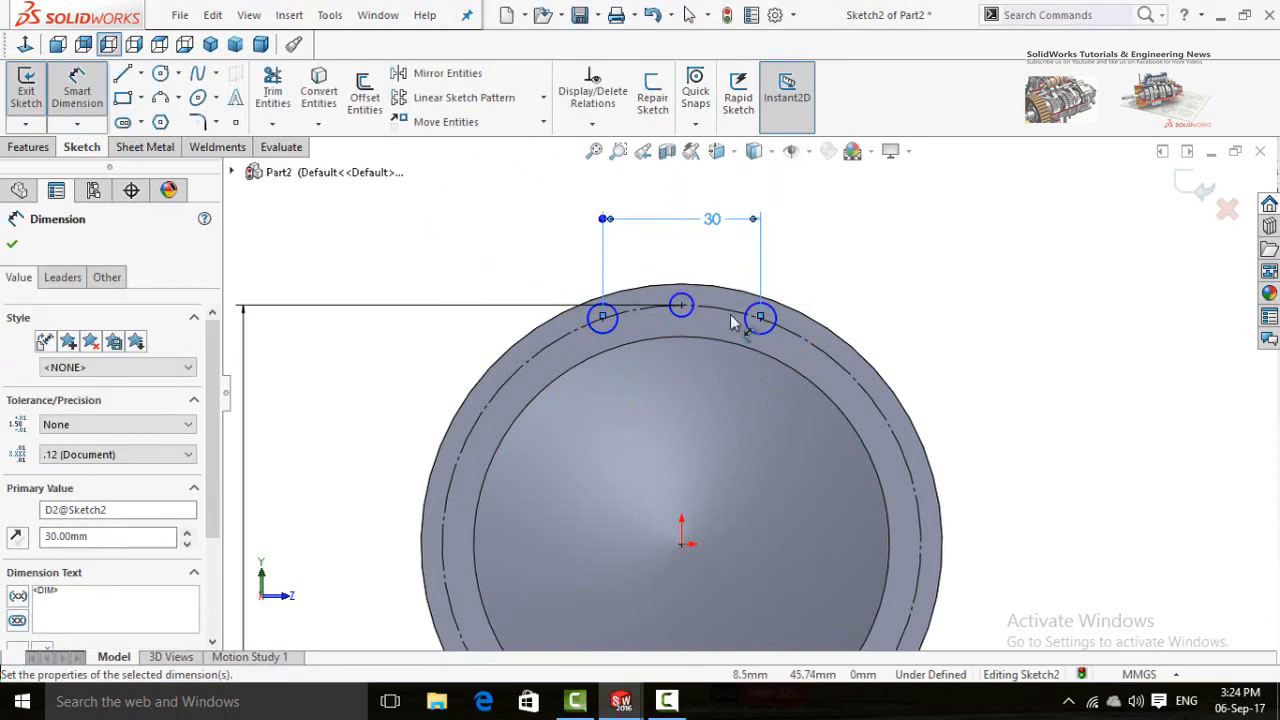
pyautogui.press('Escape')
pyautogui.press('Escape')
# Step: Make the three small circles equal in size
pyautogui.click(752, 330)
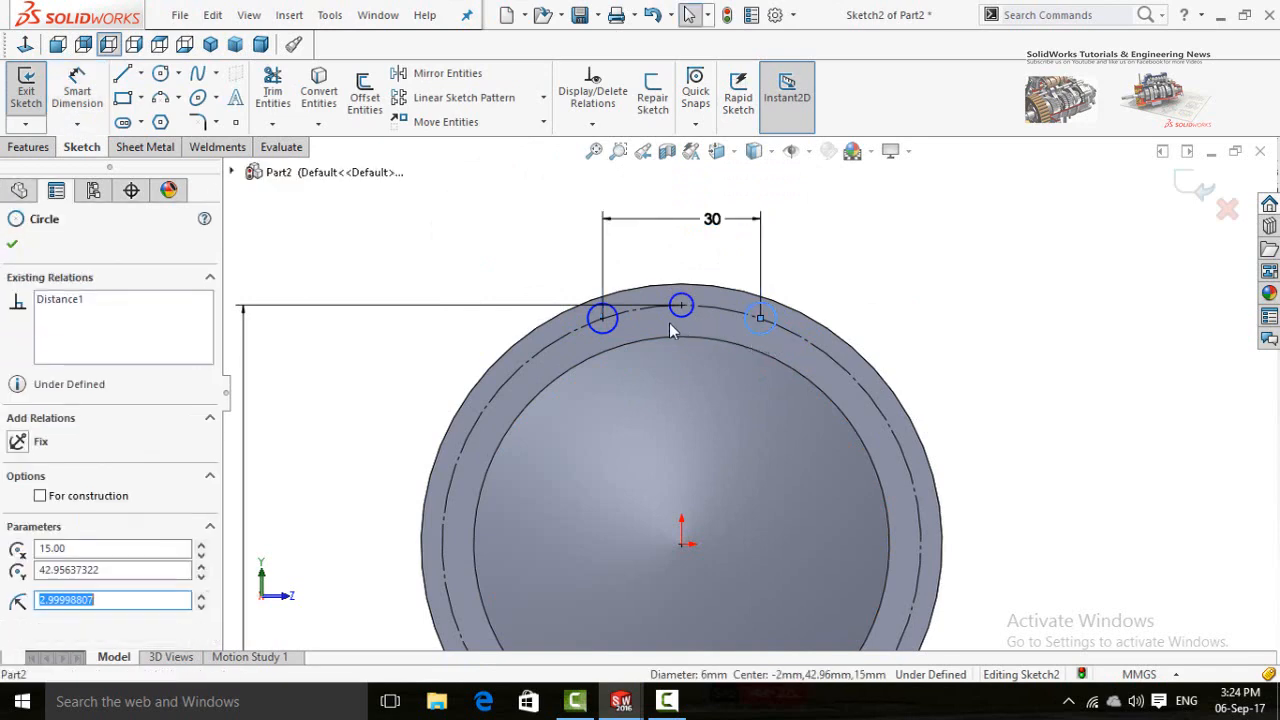
pyautogui.keyDown('ctrl'); pyautogui.click(603, 317); pyautogui.keyUp('ctrl')
pyautogui.keyDown('ctrl'); pyautogui.click(680, 305); pyautogui.keyUp('ctrl')
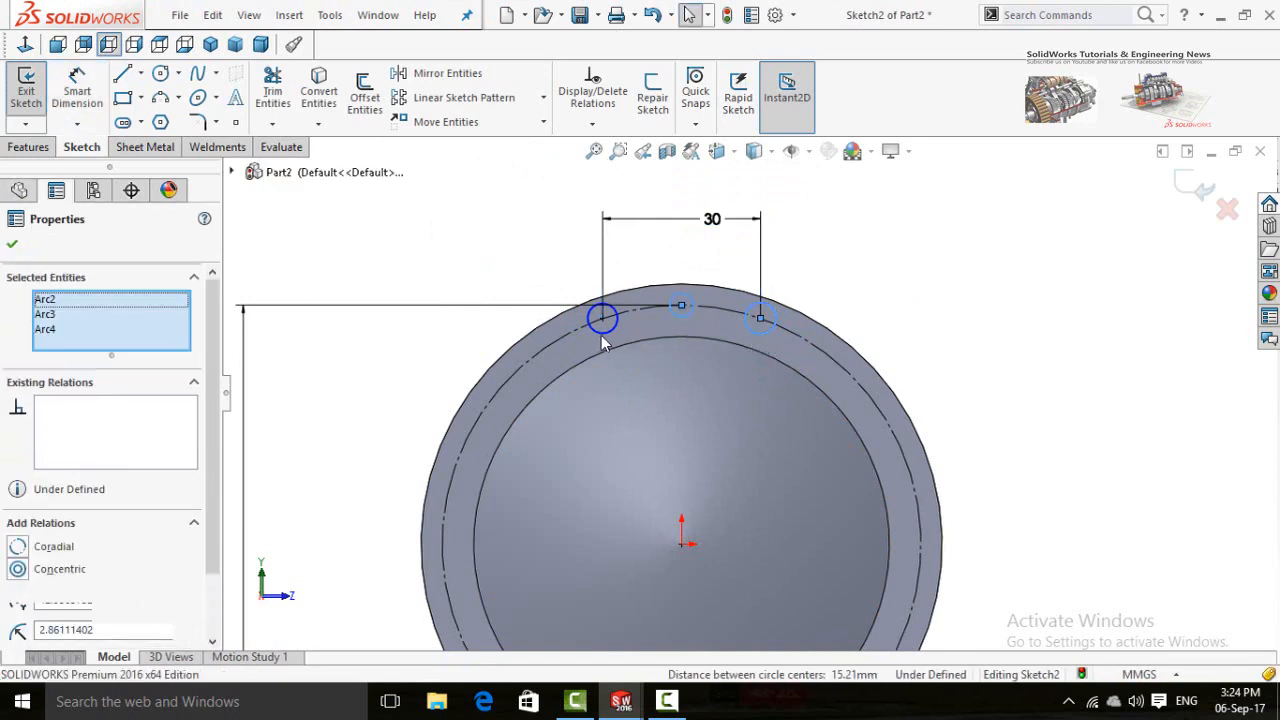
pyautogui.click(701, 259)
pyautogui.click(986, 342)
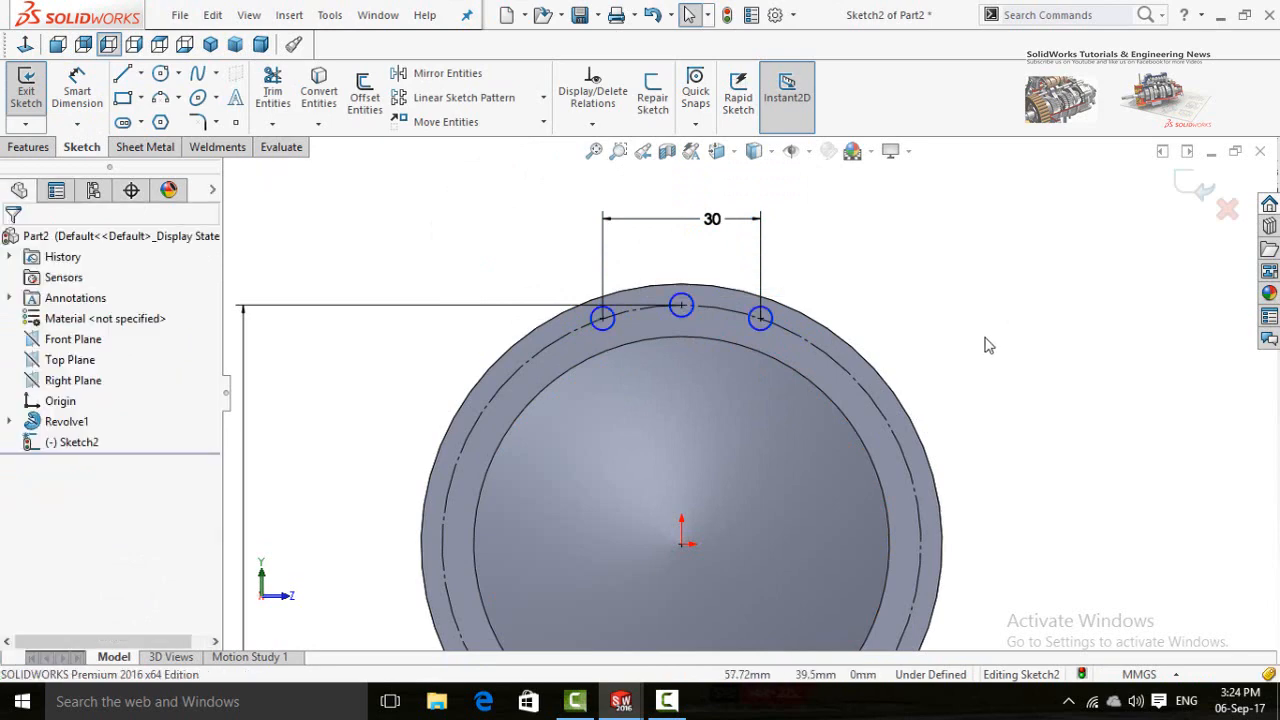
# Step: Dimension one of the outer small circles with a diameter of 3 mm
pyautogui.moveTo(986, 342); pyautogui.dragTo(974, 200, button='right')
pyautogui.click(771, 326)
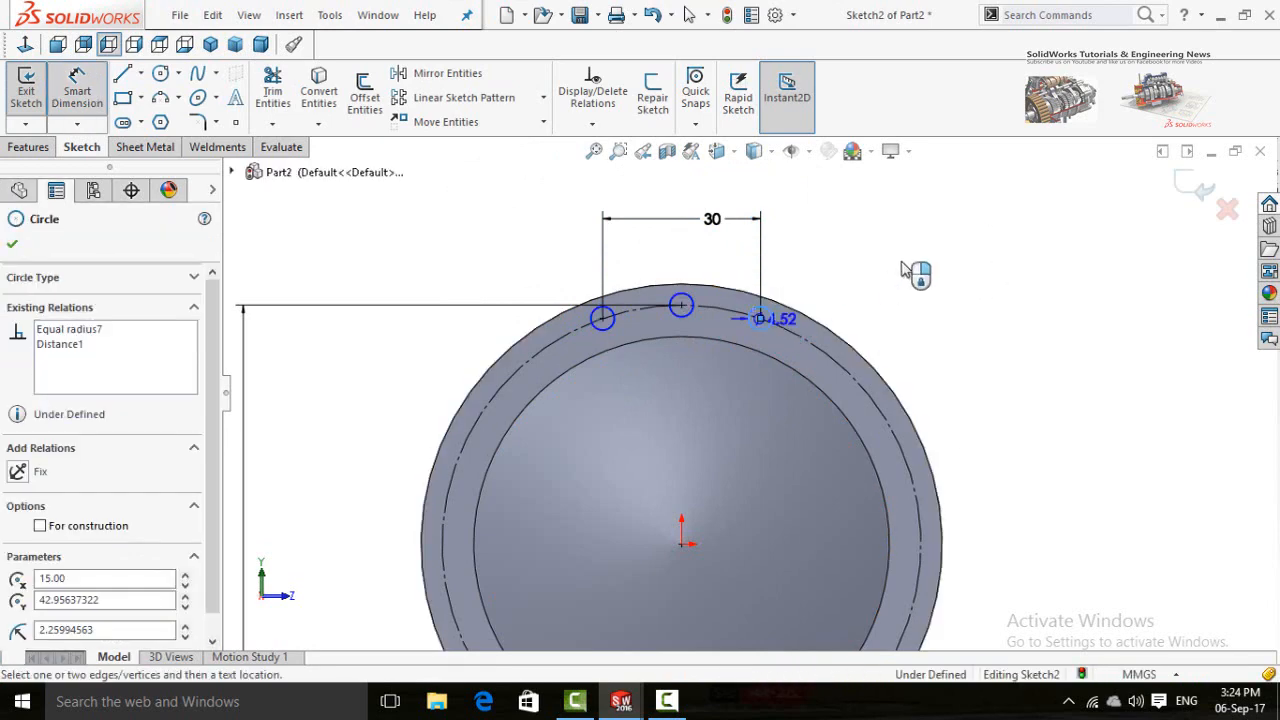
pyautogui.click(948, 283)
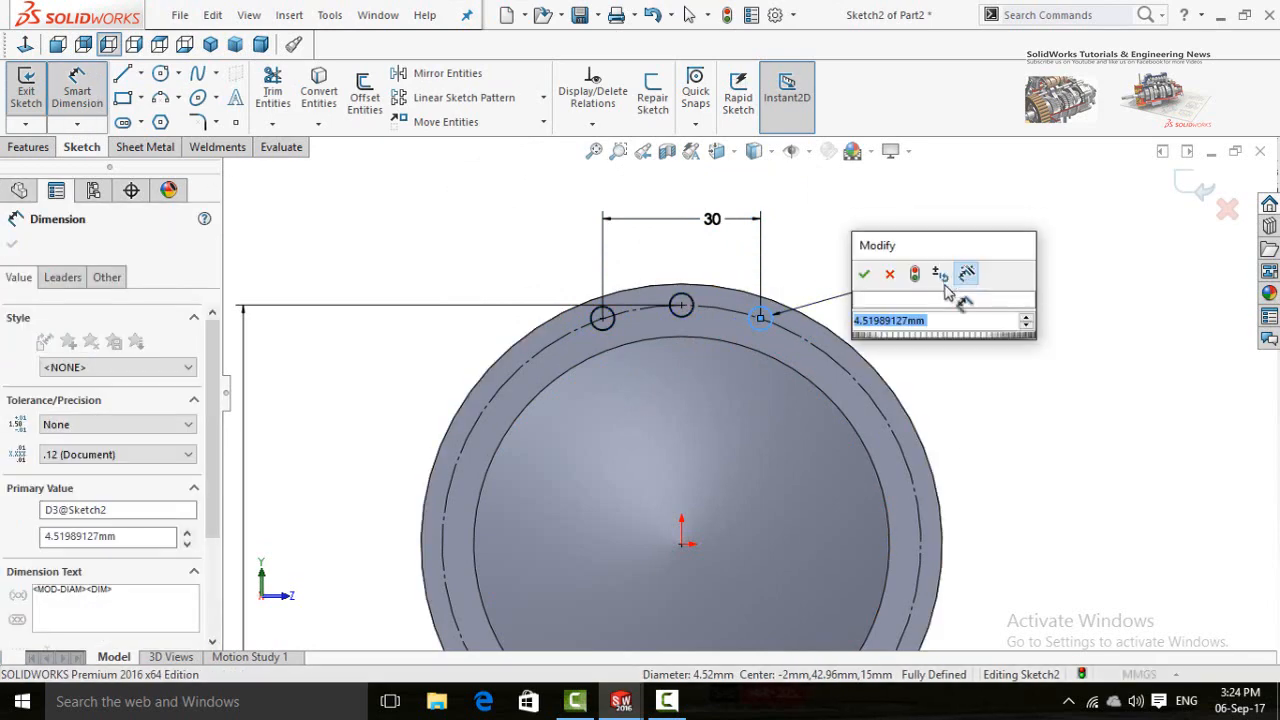
pyautogui.write('3')
pyautogui.click(864, 273)
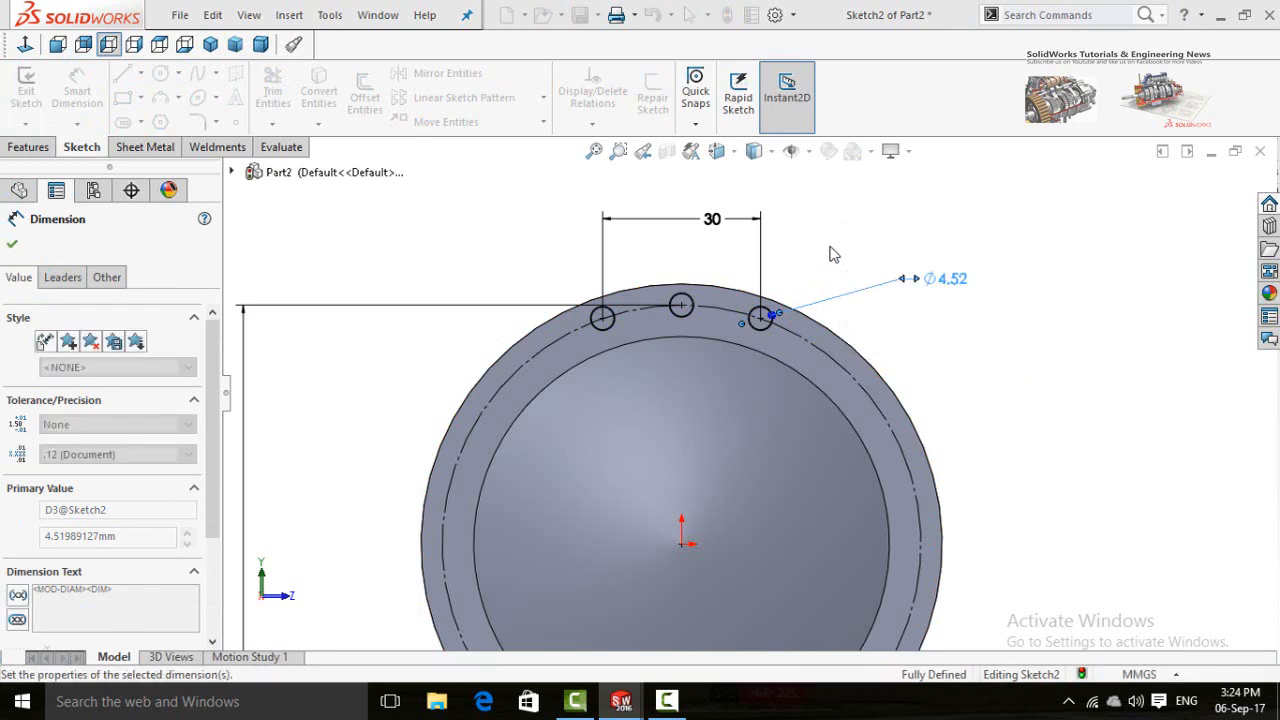
pyautogui.click(861, 238)
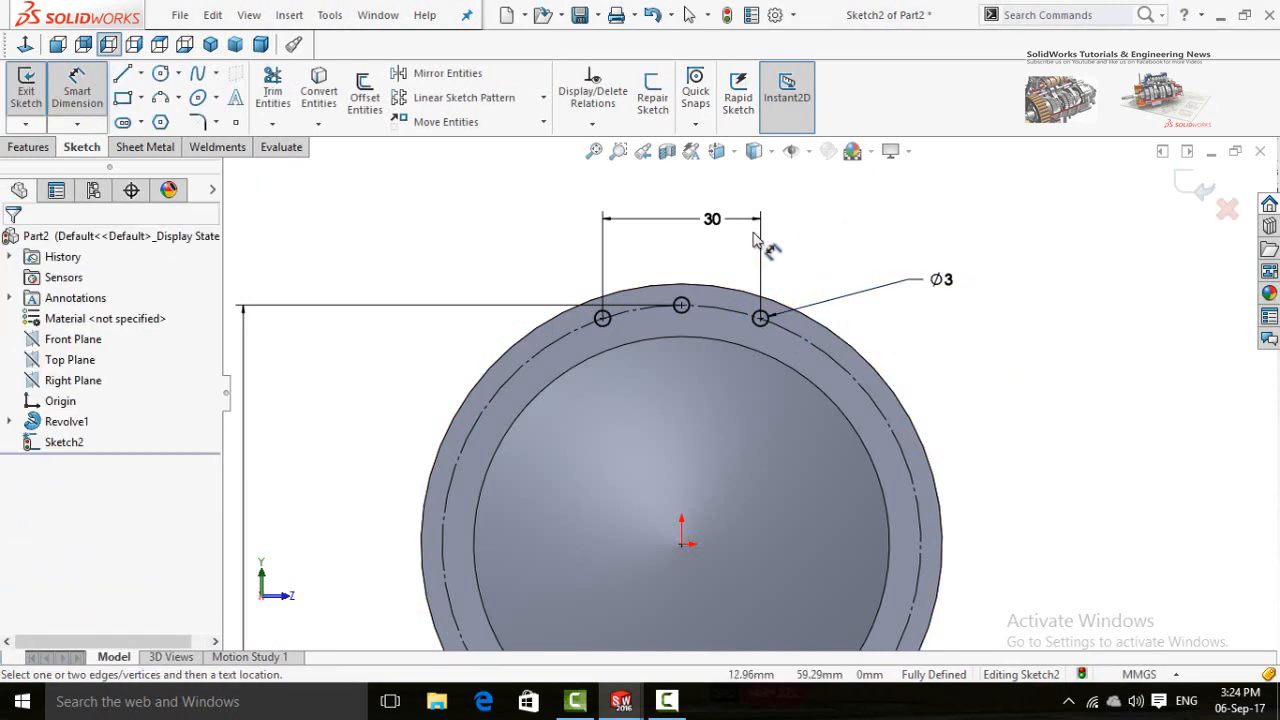
# Step: Cut the three small circles through the disc's rim with a blind extruded cut 10 mm deep
pyautogui.click(27, 148)
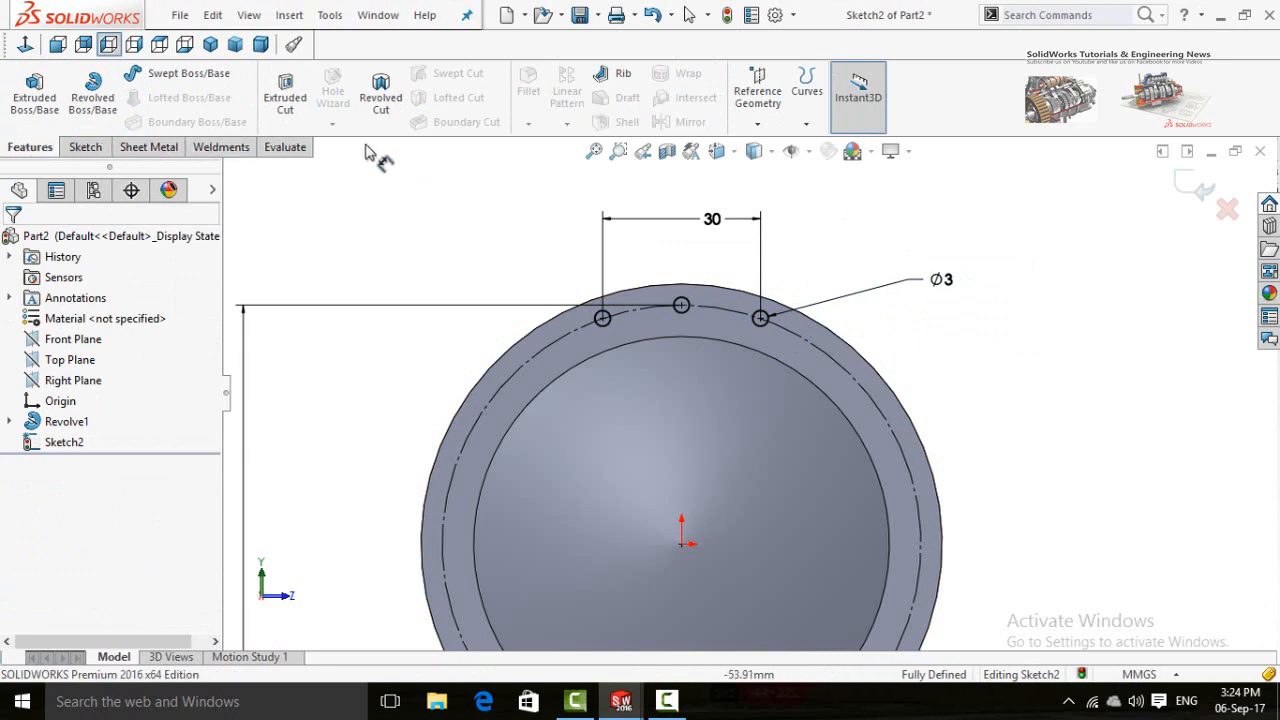
pyautogui.click(296, 108)
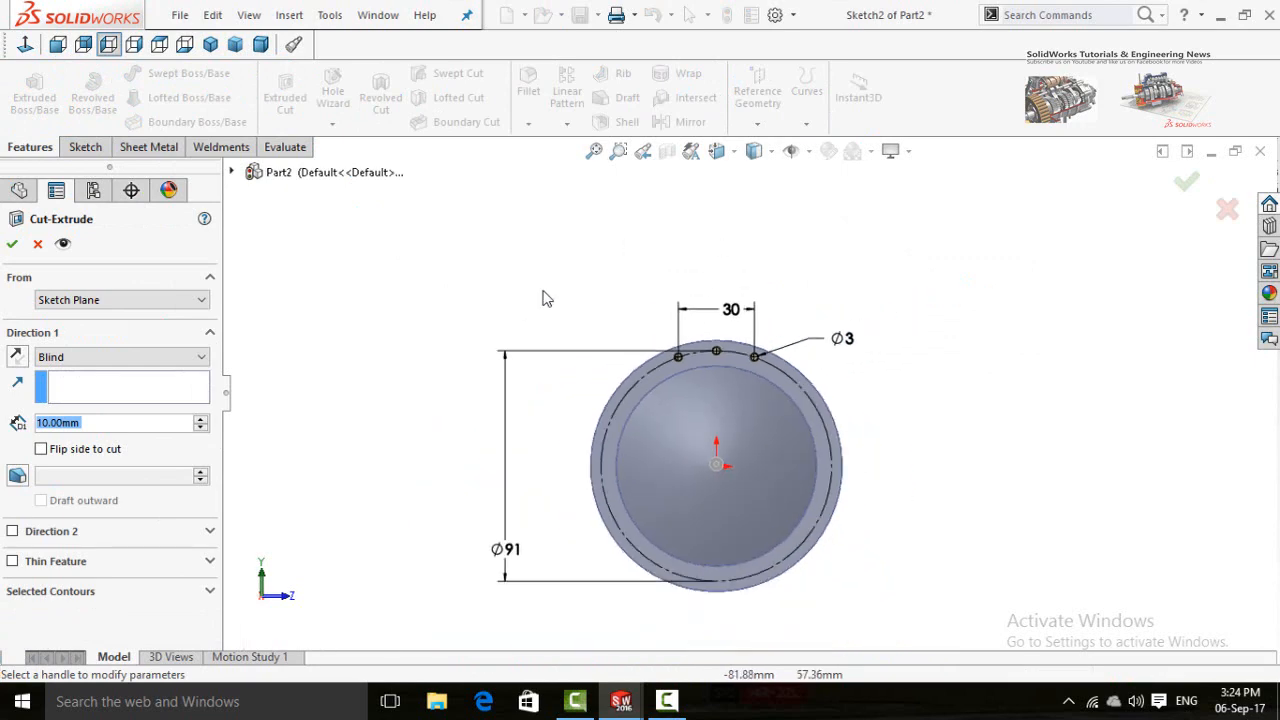
pyautogui.click(12, 246)
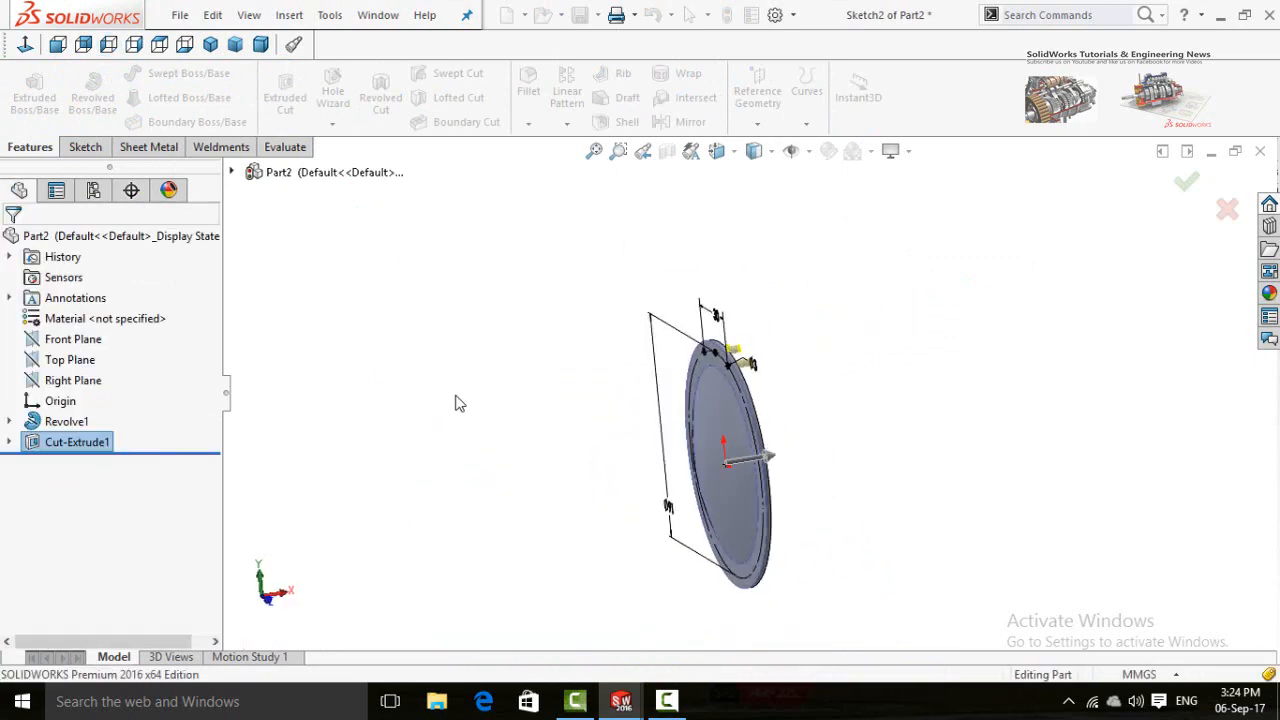
pyautogui.moveTo(454, 403); pyautogui.dragTo(582, 335, button='middle')
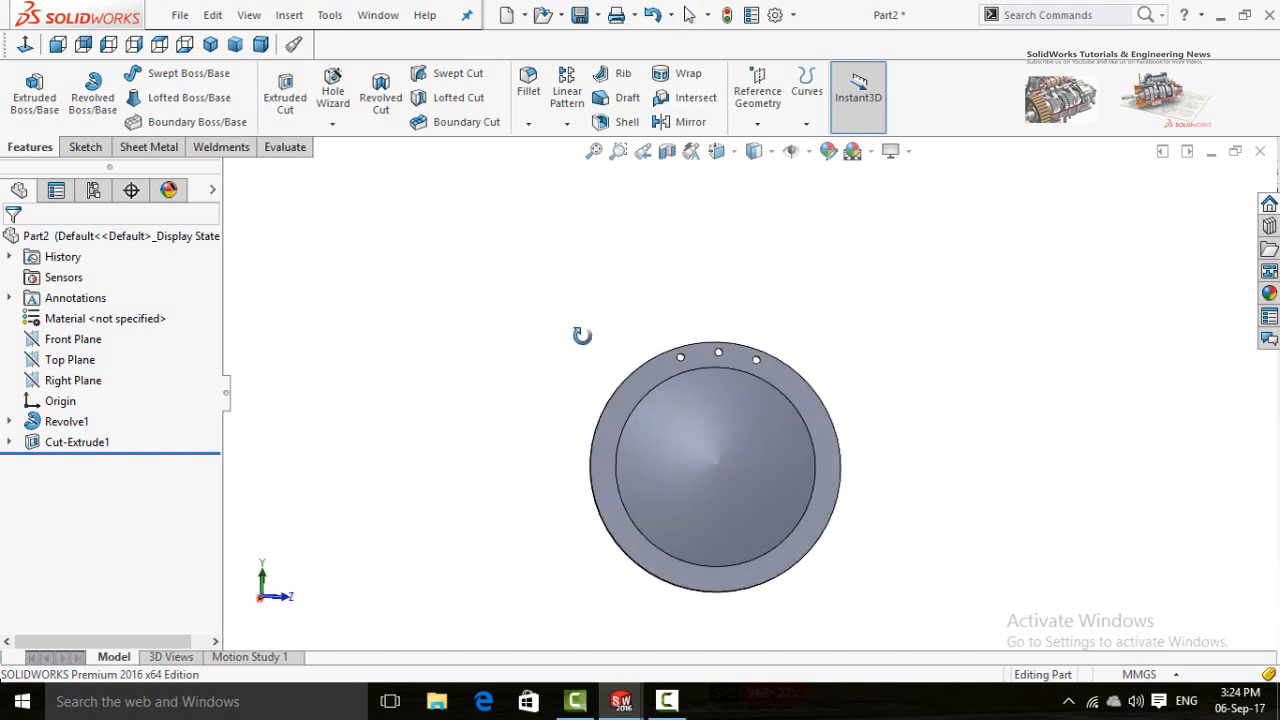
# Step: Create a circular pattern of the three-hole cut about the disc's outer edge, with 3 equally spaced instances over 360 degrees
pyautogui.click(566, 124)
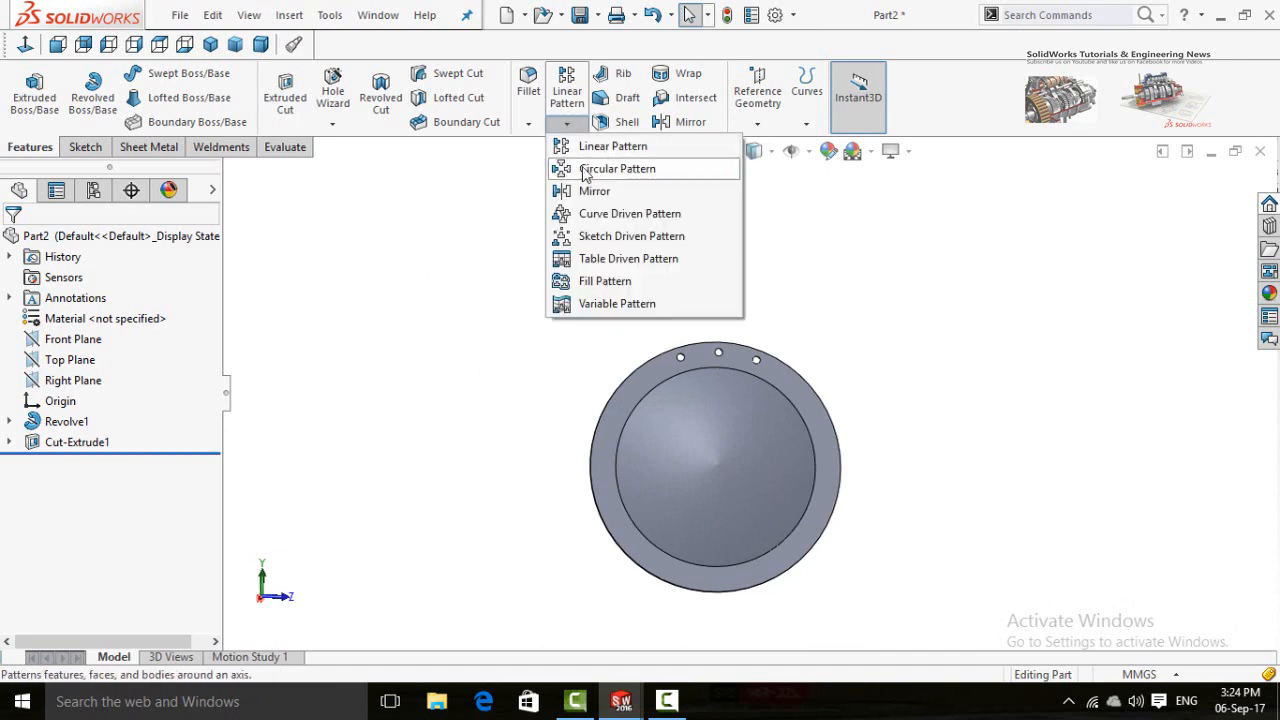
pyautogui.click(590, 169)
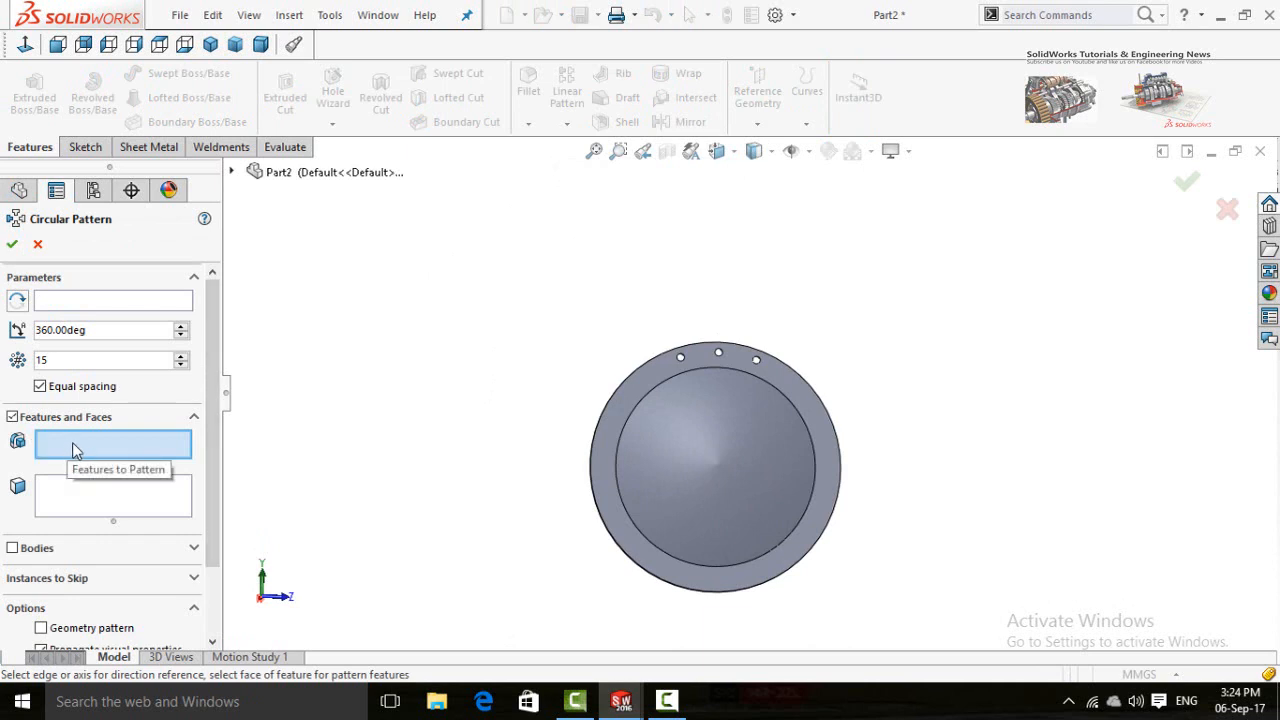
pyautogui.click(231, 173)
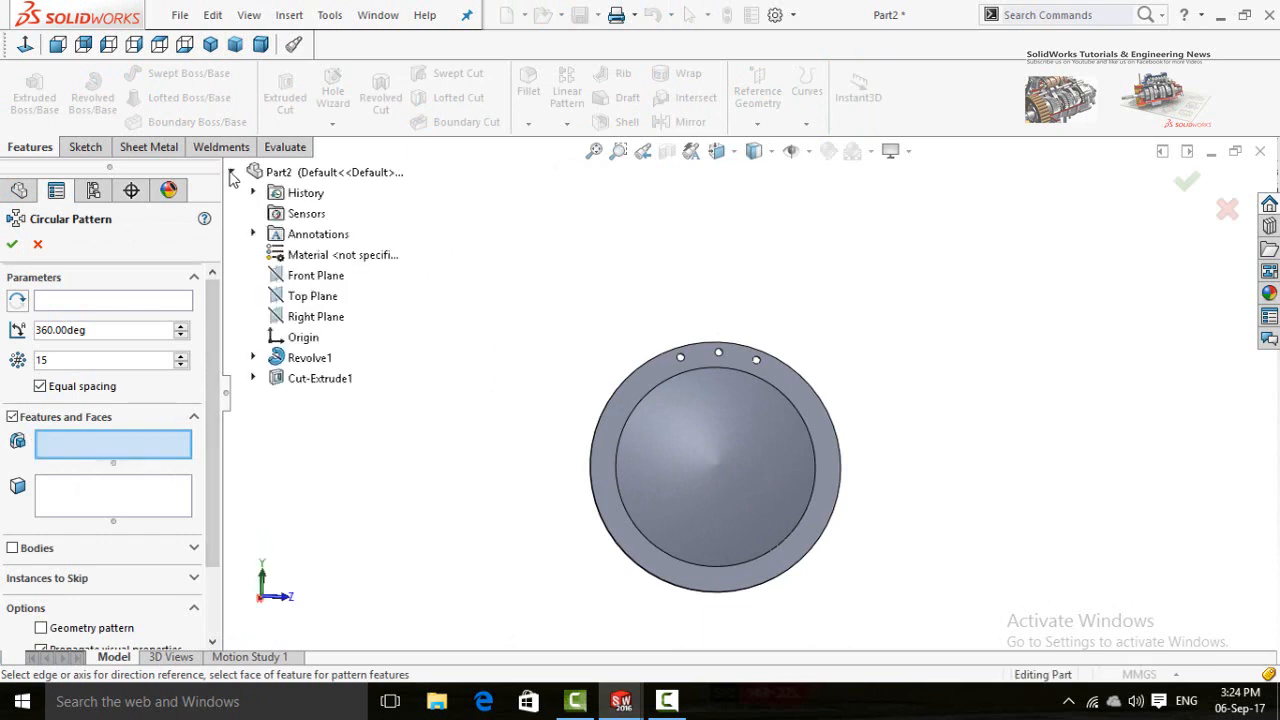
pyautogui.click(318, 378)
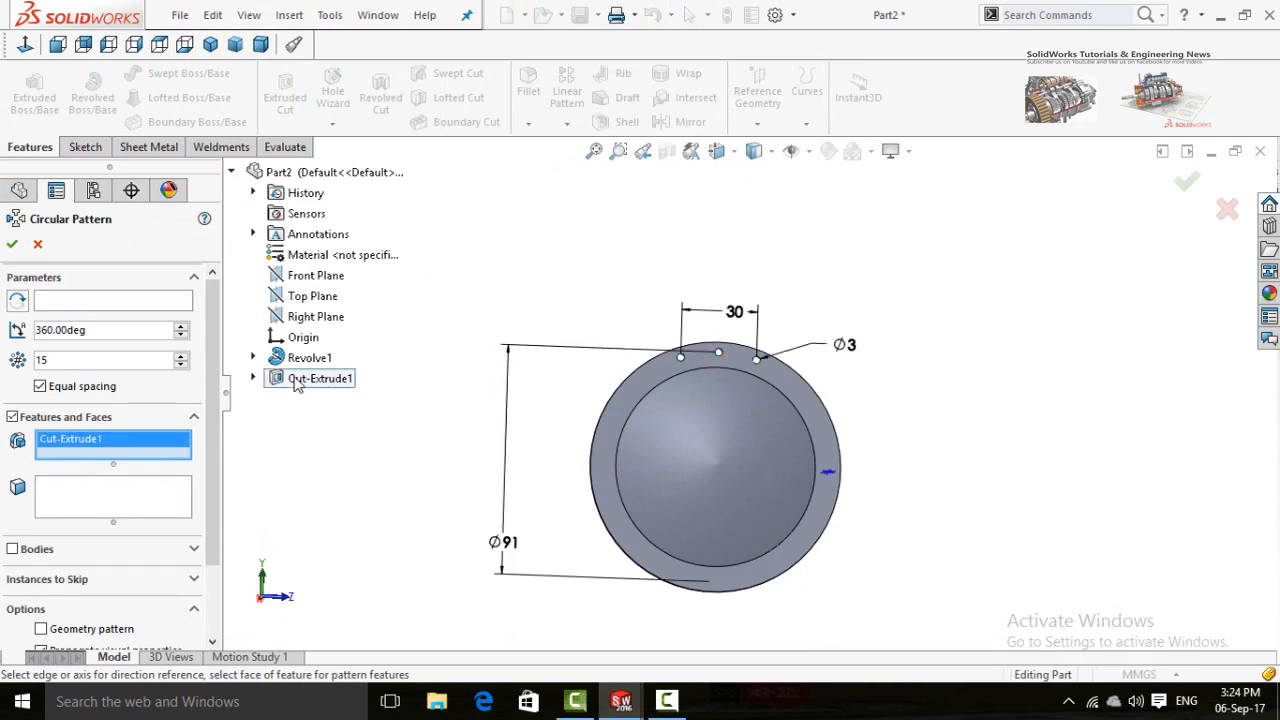
pyautogui.click(97, 303)
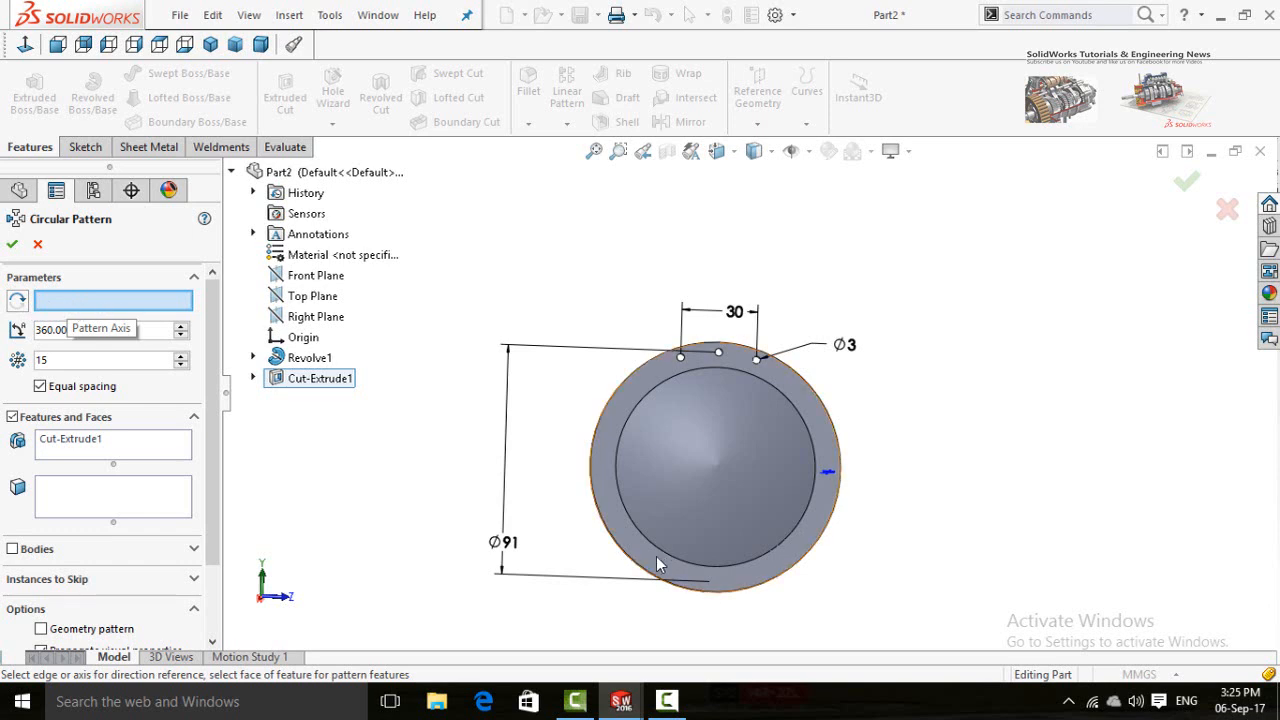
pyautogui.click(607, 536)
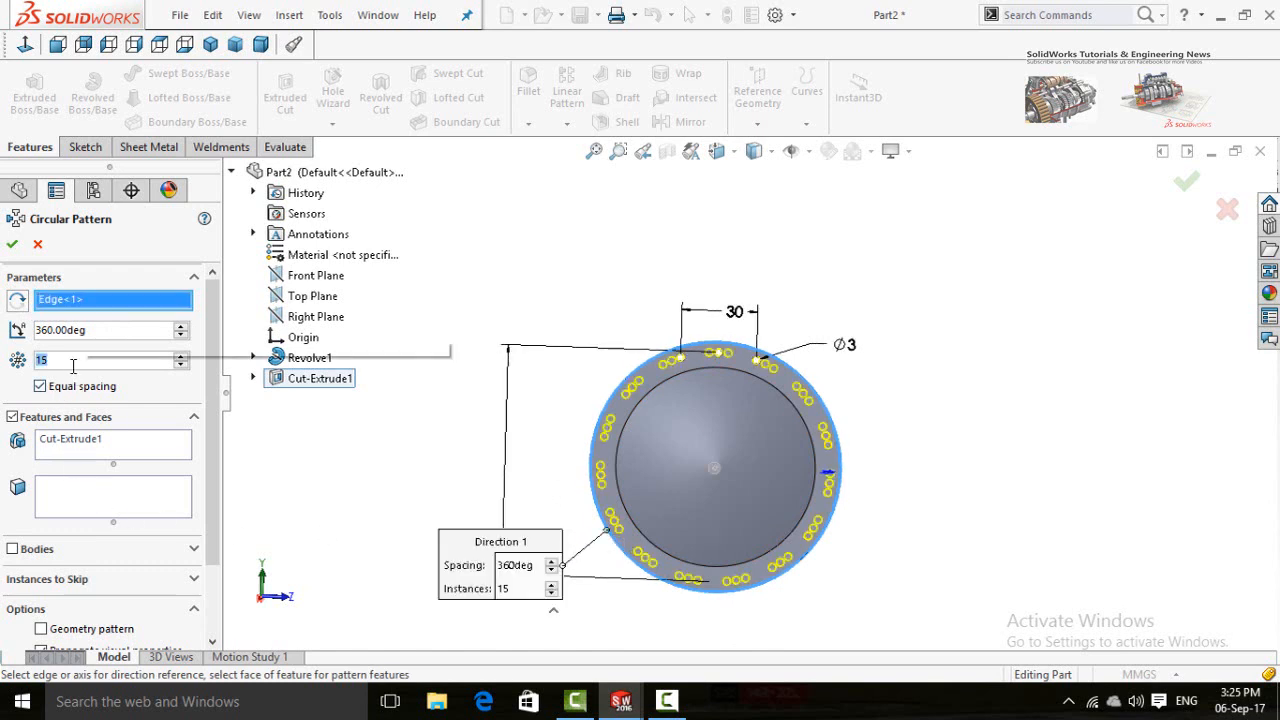
pyautogui.write('3')
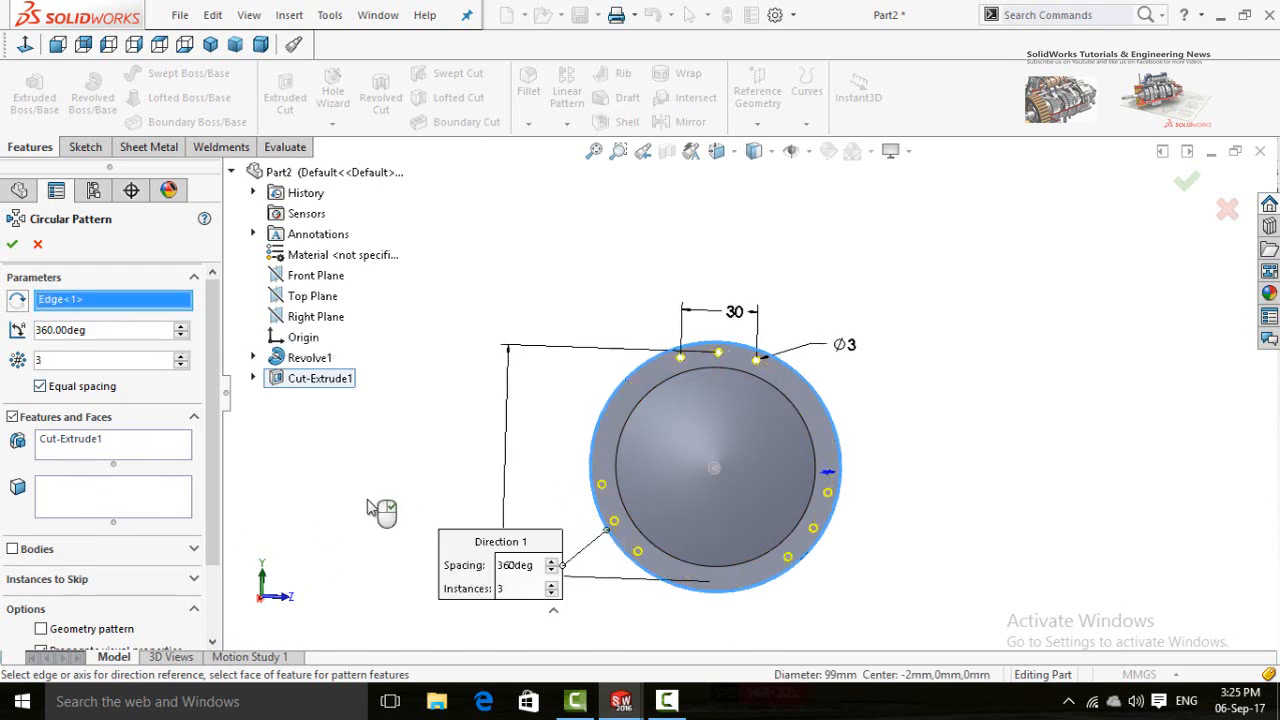
pyautogui.click(10, 245)
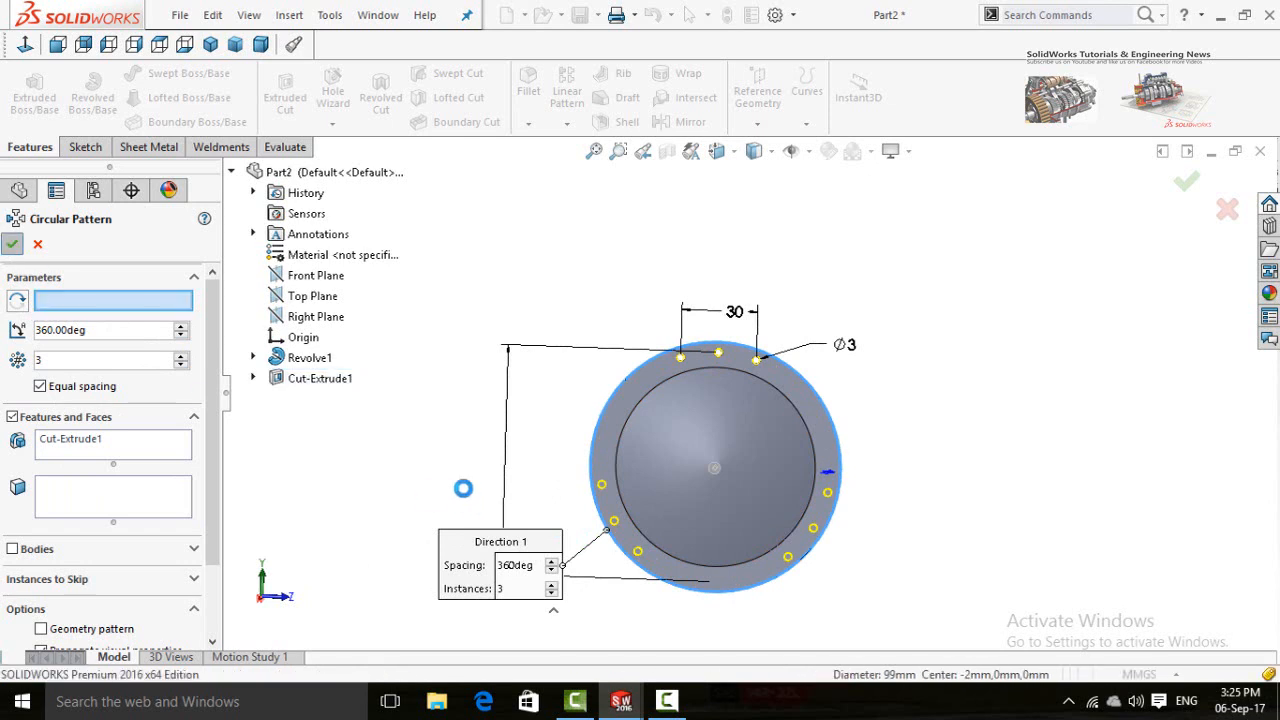
pyautogui.moveTo(766, 471); pyautogui.dragTo(968, 456, button='middle')
pyautogui.scroll(-3, 768, 468)
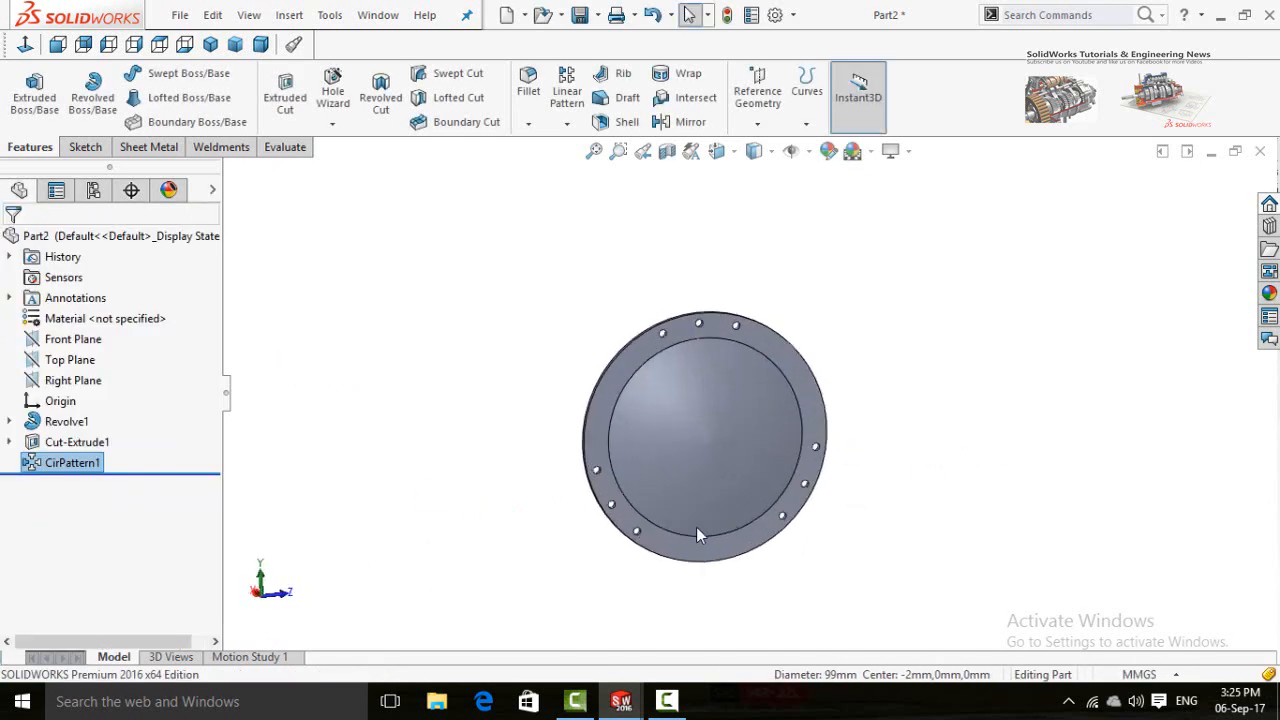
# Step: Save the disc part on the Desktop under the file name hub
pyautogui.moveTo(580, 531); pyautogui.dragTo(555, 486, button='middle')
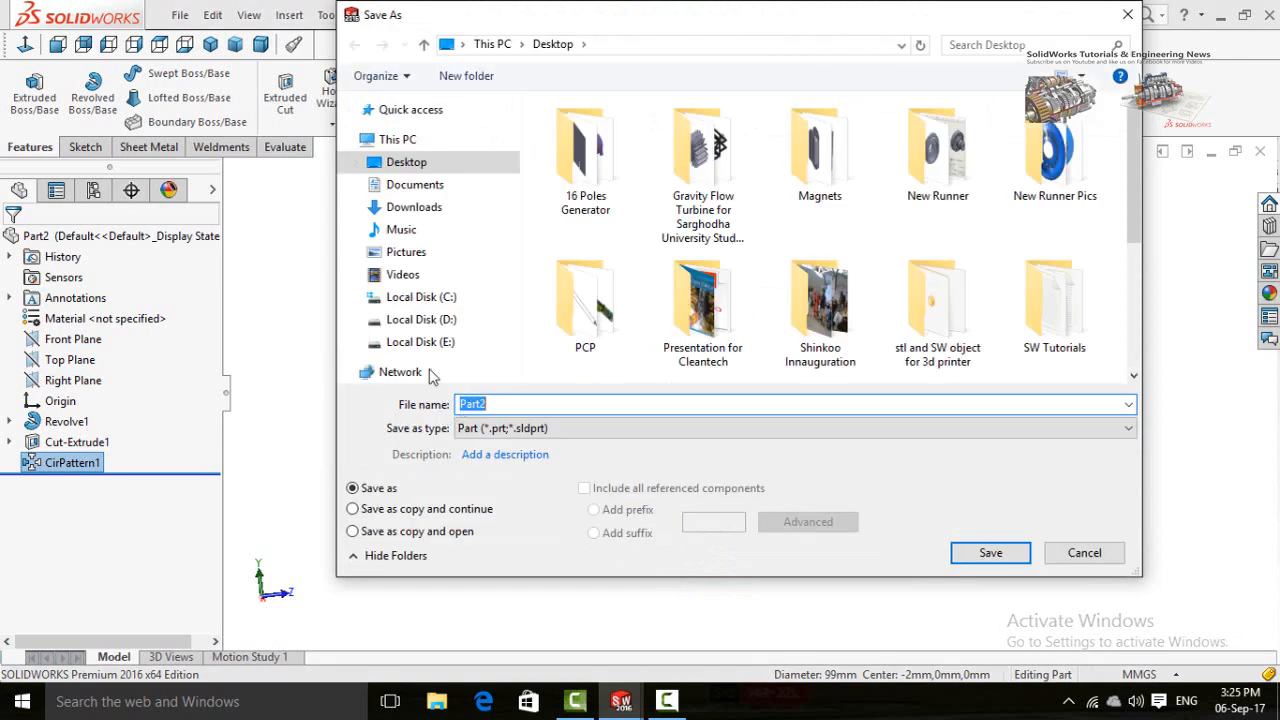
pyautogui.click(408, 163)
pyautogui.click(516, 403)
pyautogui.write('hub')
pyautogui.press('Return')
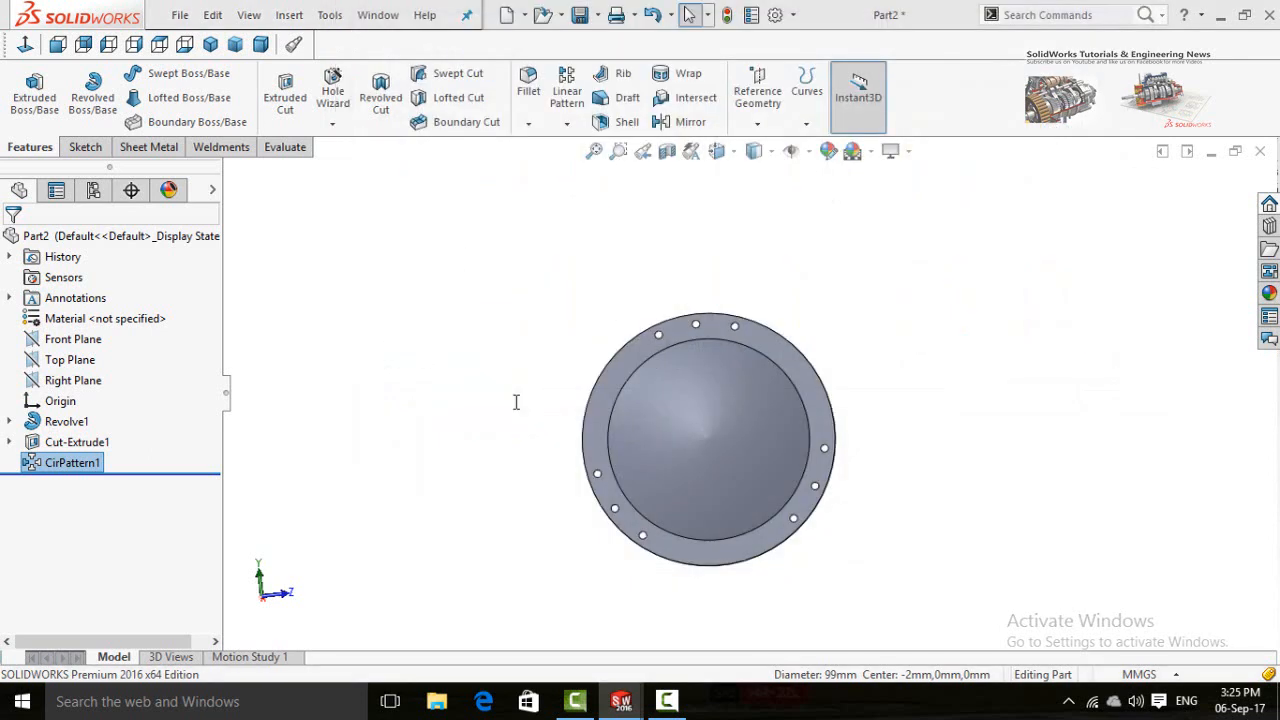
# Step: Switch to the open sheet metal blade part and save it on the Desktop as blade
pyautogui.click(622, 700)
pyautogui.click(500, 640)
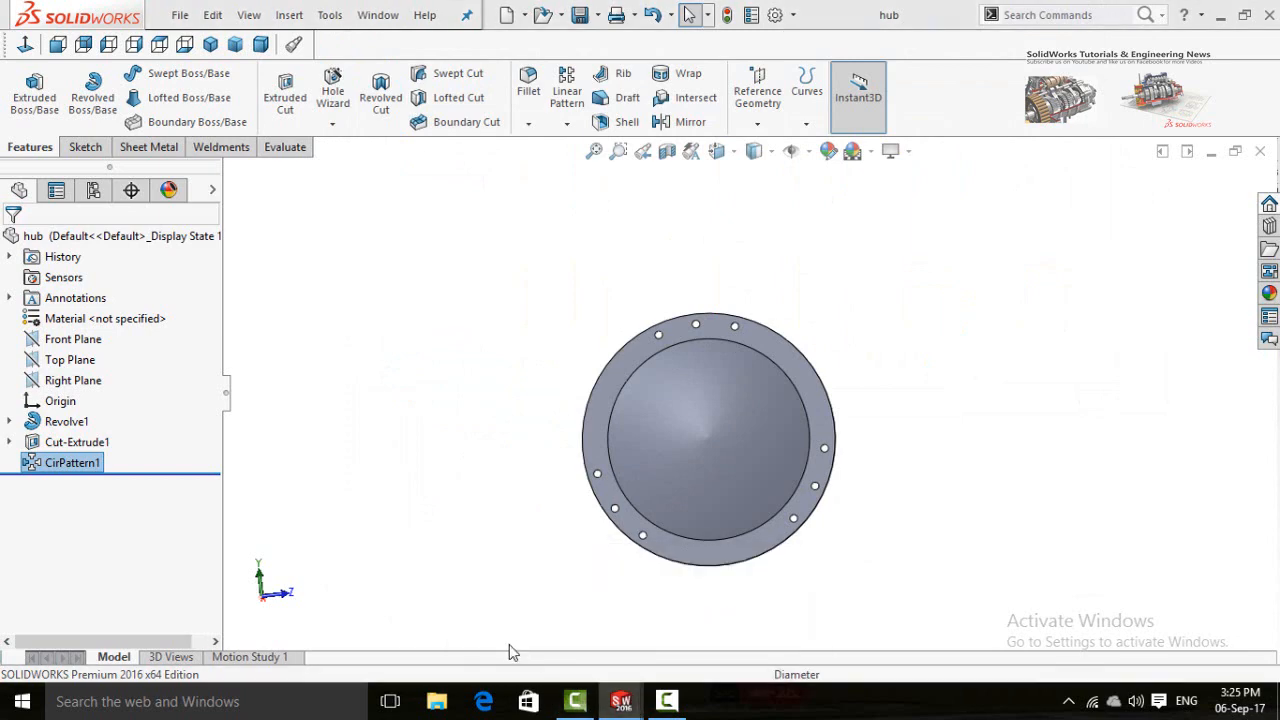
pyautogui.moveTo(489, 471); pyautogui.dragTo(566, 520, button='middle')
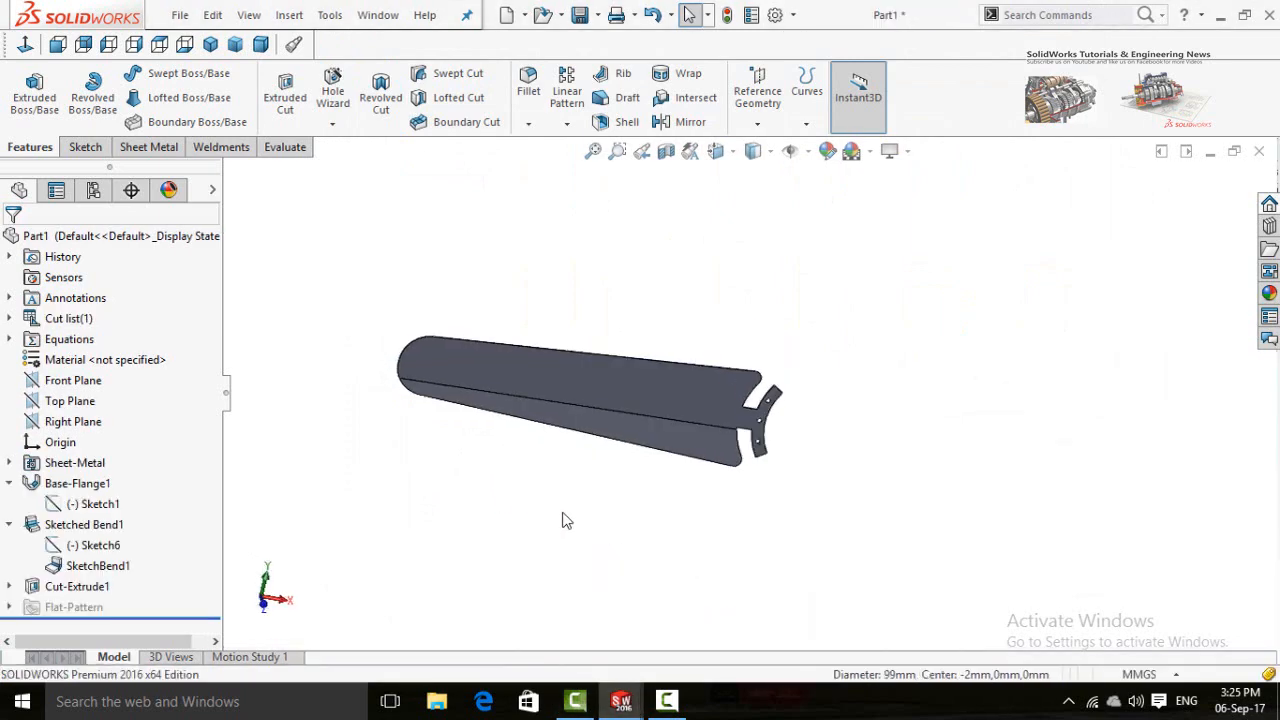
pyautogui.hotkey('ctrl', 's')
pyautogui.write('b')
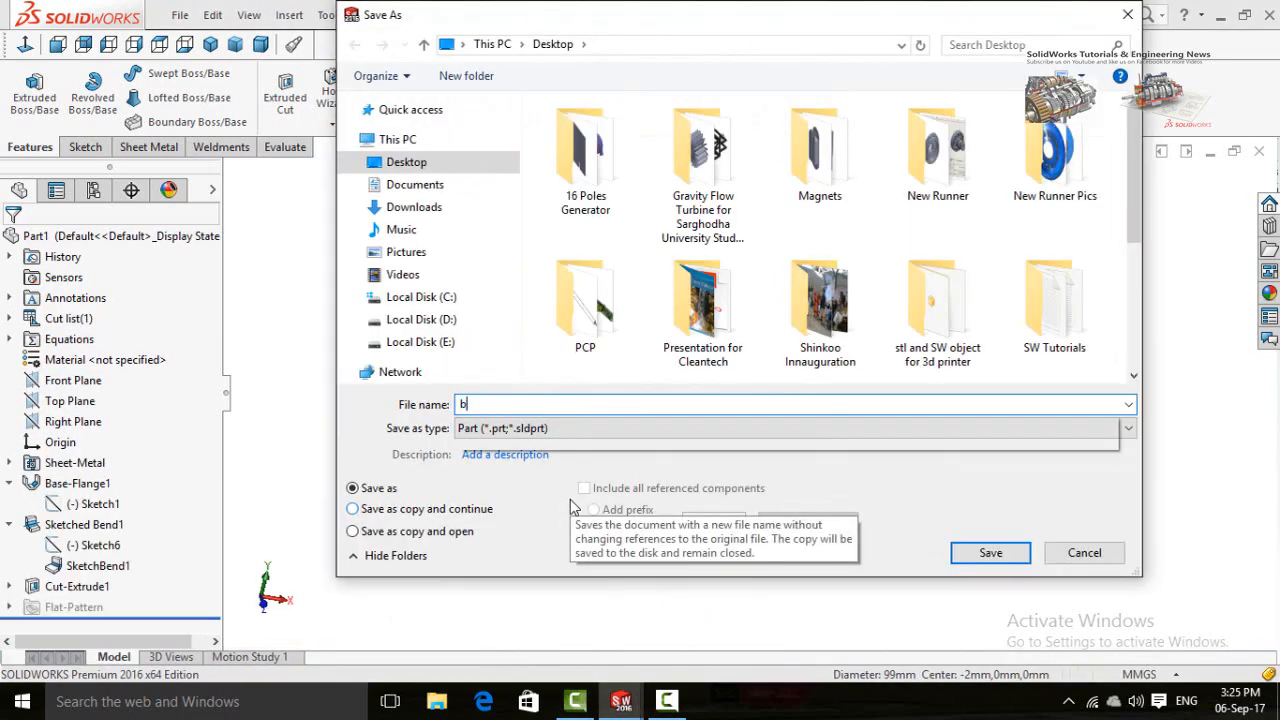
pyautogui.write('lade')
pyautogui.press('Return')
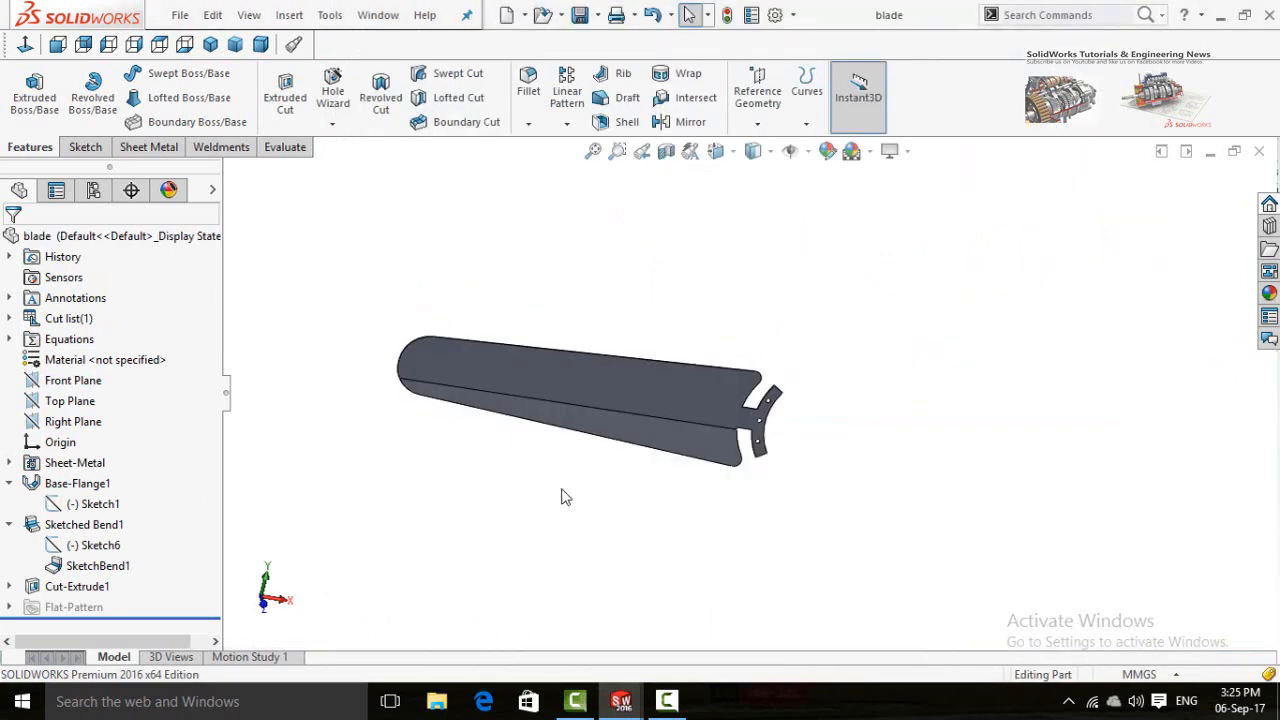
# Step: Create a new assembly and place the hub part in it as the first component
pyautogui.hotkey('ctrl', 'n')
pyautogui.click(547, 260)
pyautogui.doubleClick(544, 255)
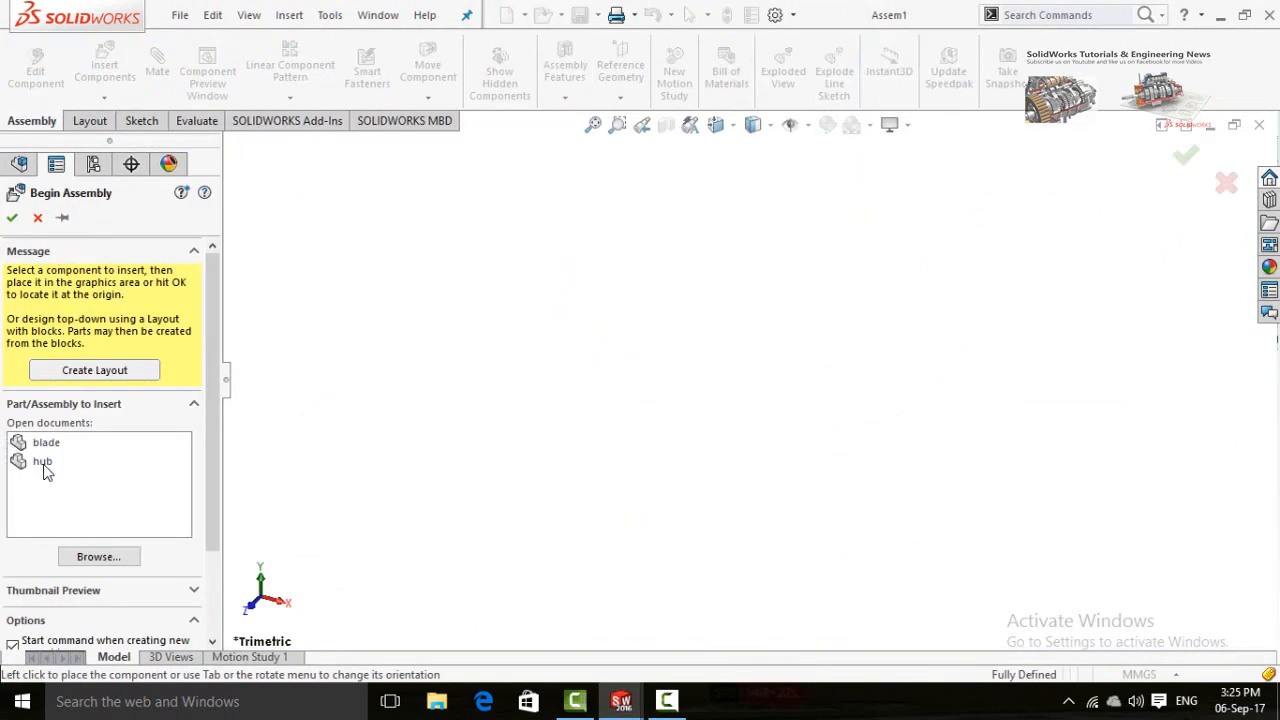
pyautogui.click(43, 464)
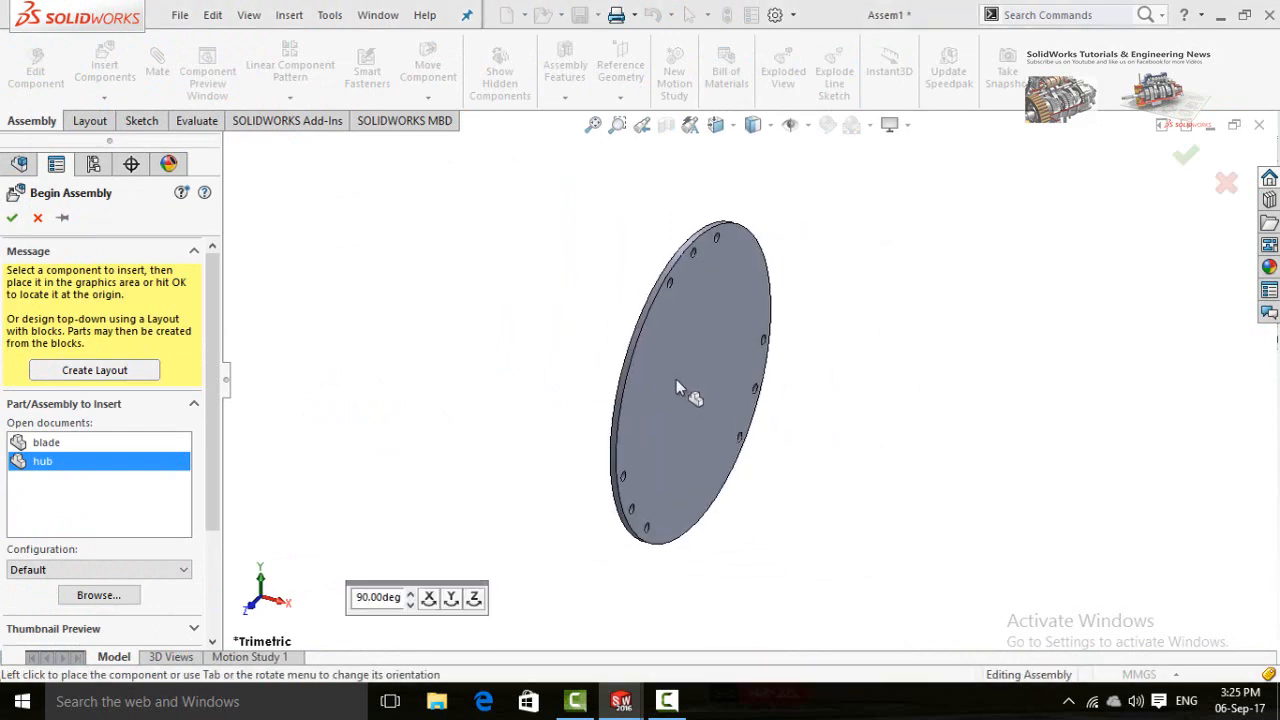
pyautogui.click(676, 379)
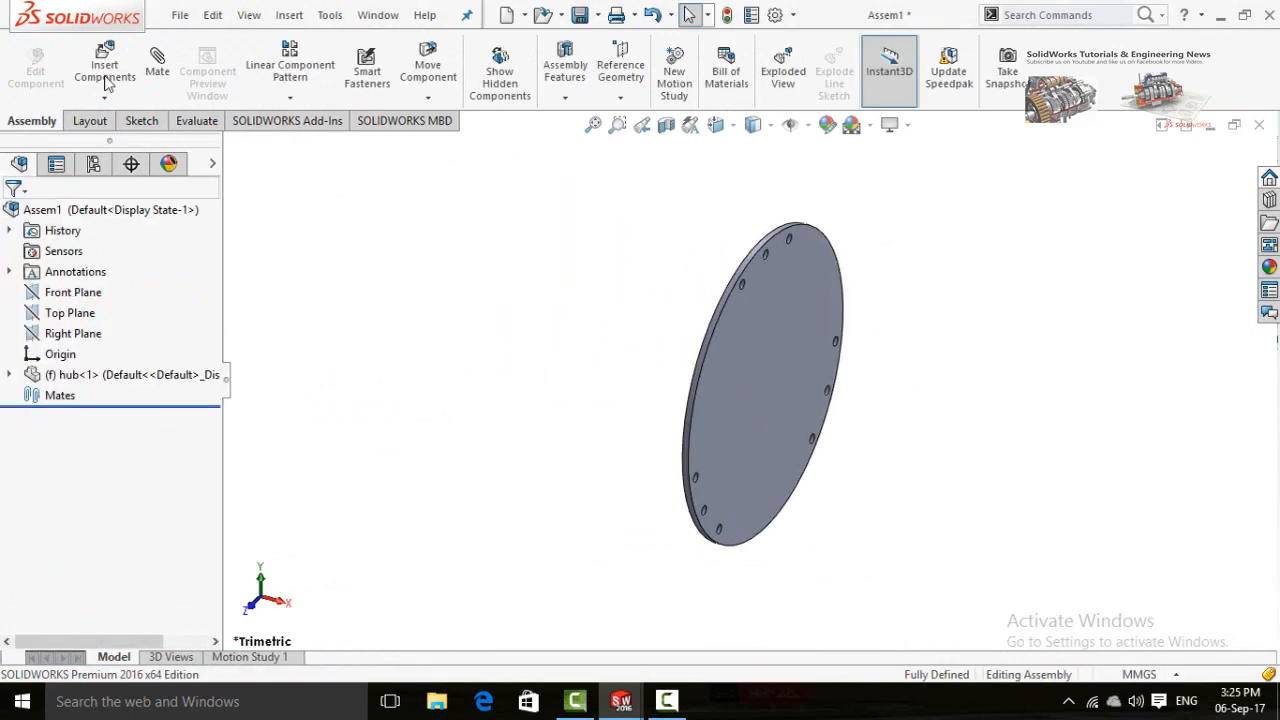
# Step: Insert the blade part into the assembly, placing it freely near the hub
pyautogui.click(106, 80)
pyautogui.click(45, 427)
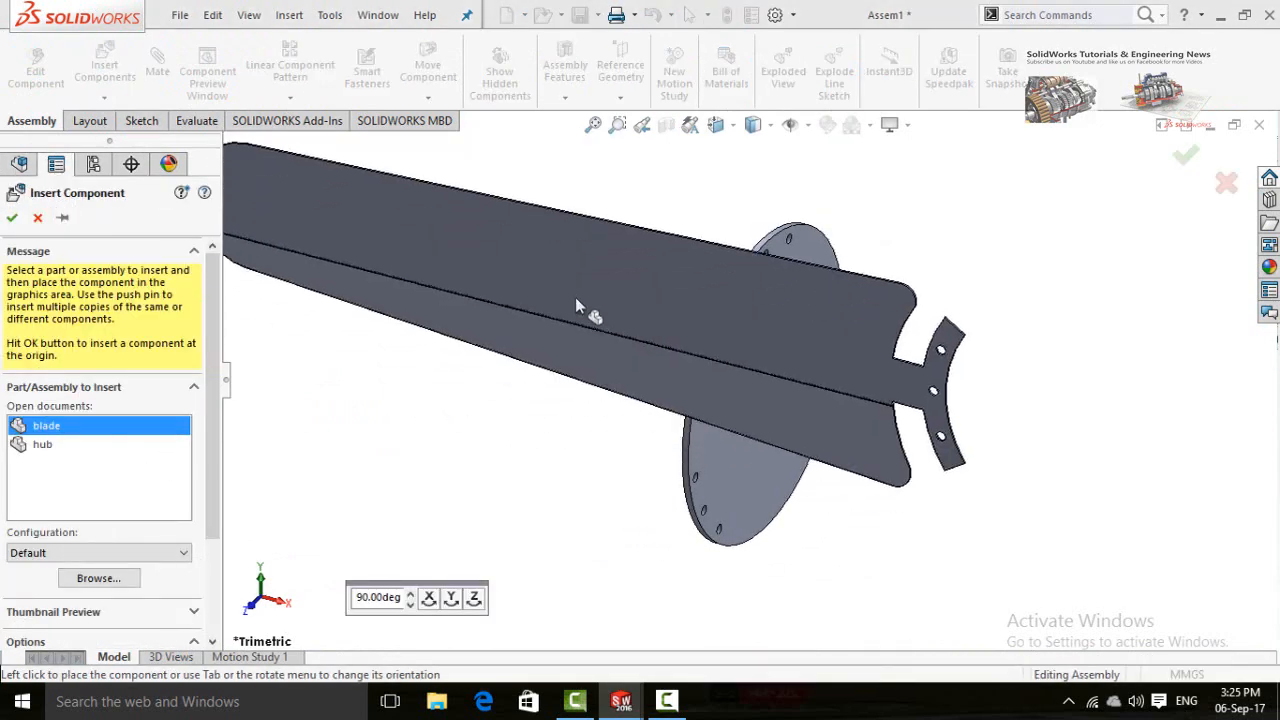
pyautogui.click(598, 337)
pyautogui.press('f')
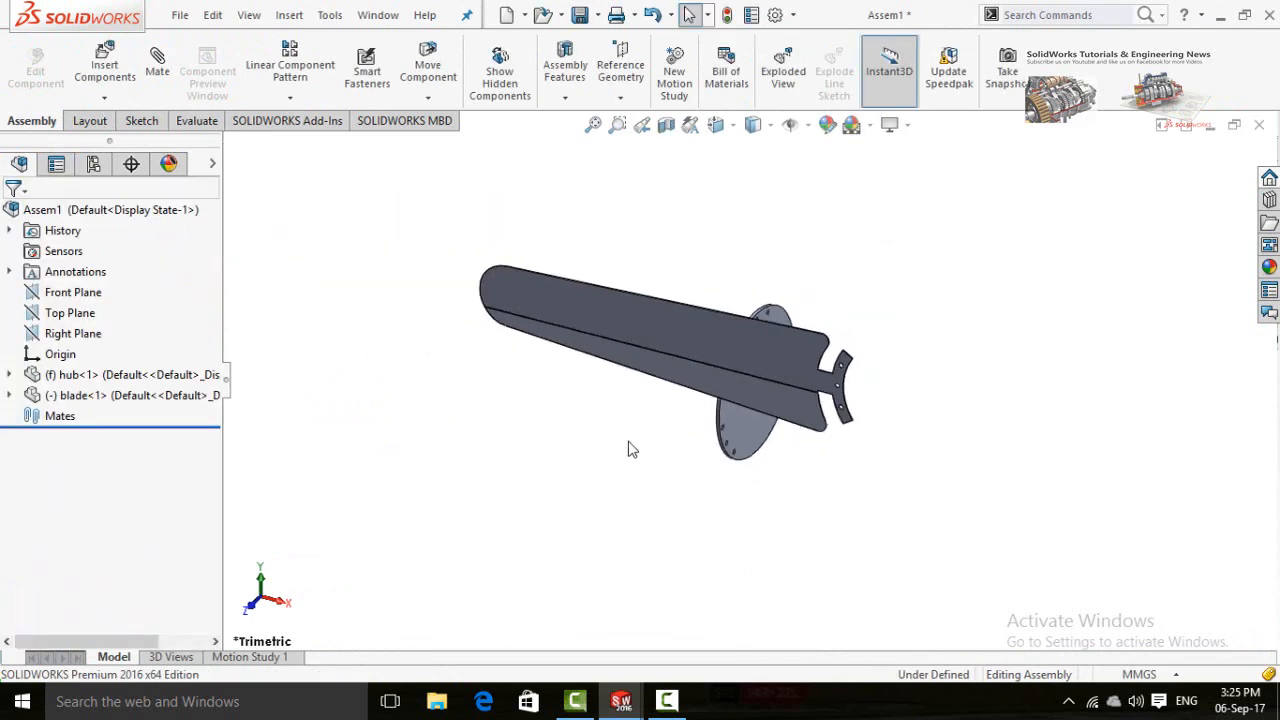
# Step: Mate the blade's flat face coincident with the hub's outer rim face and flip the mate alignment
pyautogui.moveTo(666, 434); pyautogui.dragTo(843, 286, button='middle')
pyautogui.scroll(-5, 643, 346)
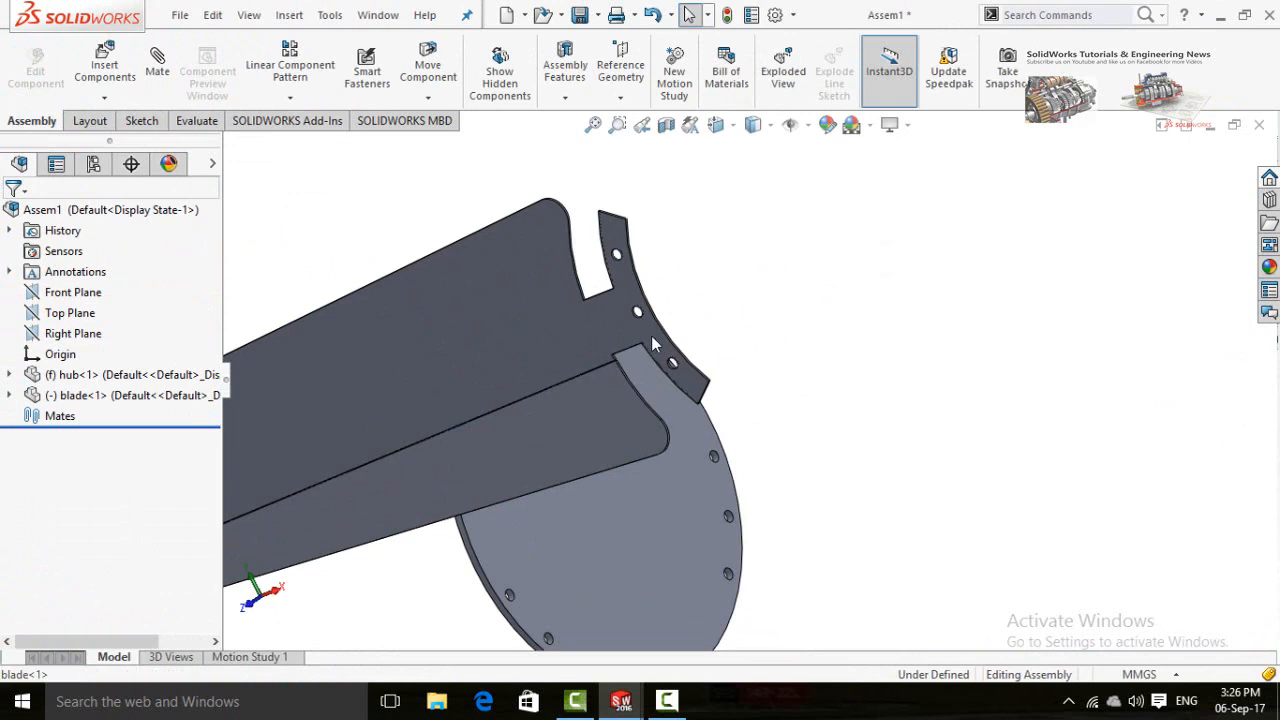
pyautogui.click(652, 344)
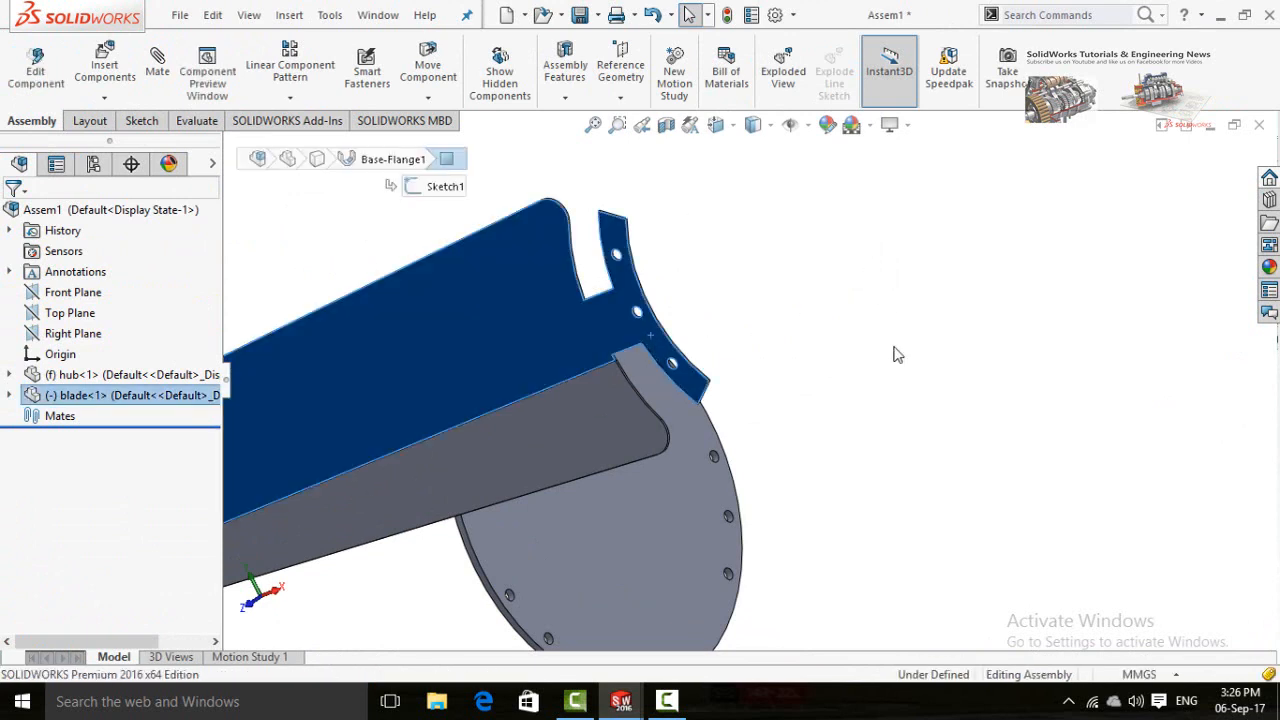
pyautogui.press('m')
pyautogui.scroll(4, 882, 333)
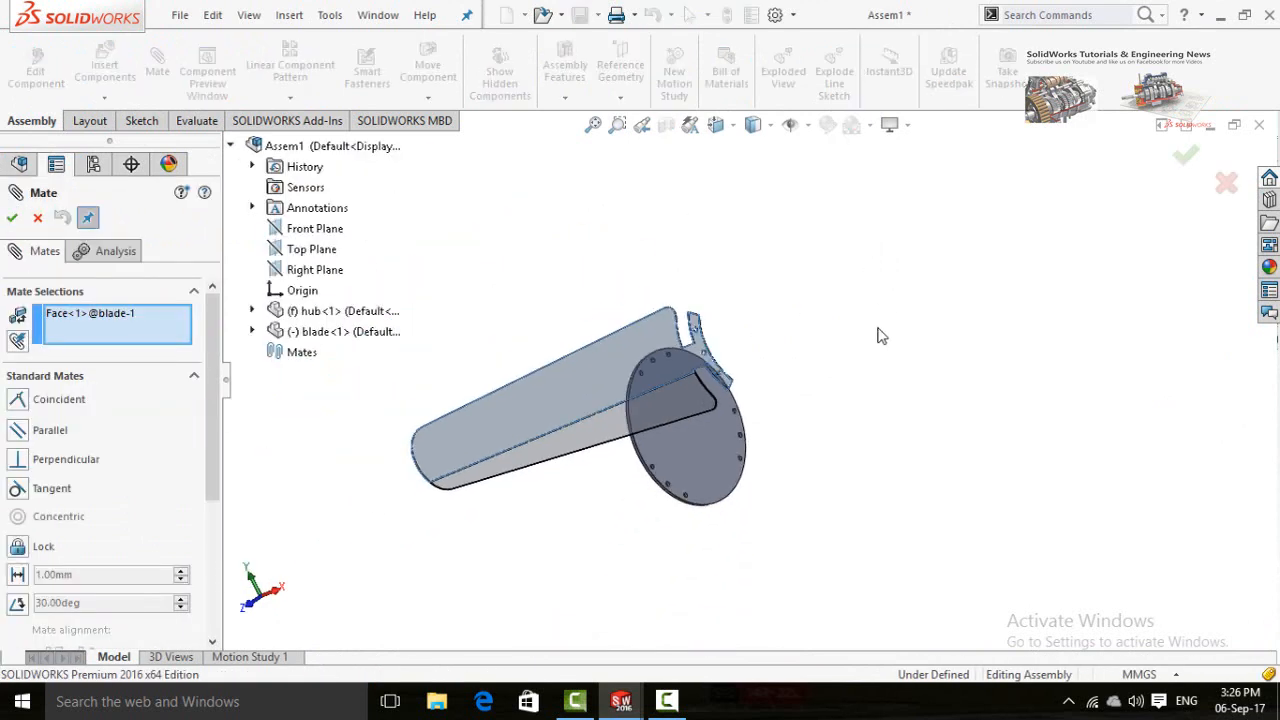
pyautogui.moveTo(856, 334); pyautogui.dragTo(581, 366, button='middle')
pyautogui.scroll(-3, 605, 447)
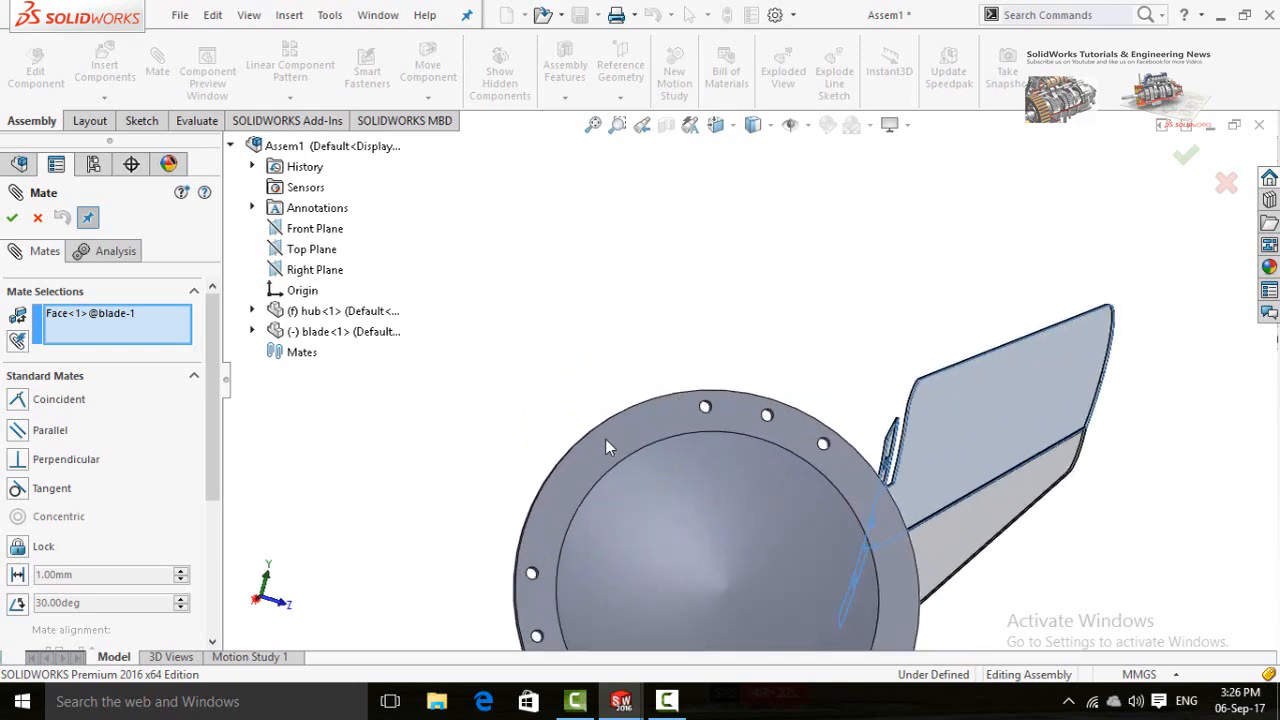
pyautogui.click(617, 440)
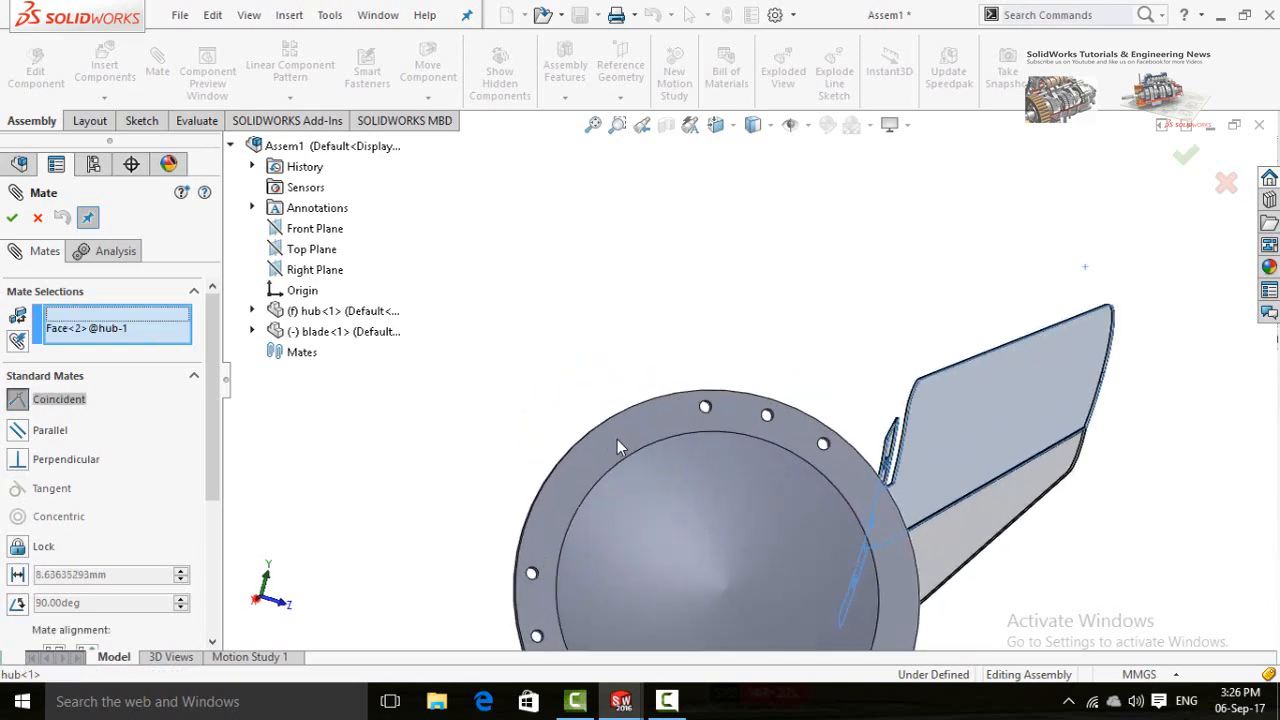
pyautogui.moveTo(947, 371)
pyautogui.mouseDown(button='middle')
pyautogui.moveTo(826, 310)
pyautogui.moveTo(934, 327)
pyautogui.moveTo(937, 370)
pyautogui.mouseUp(button='middle')
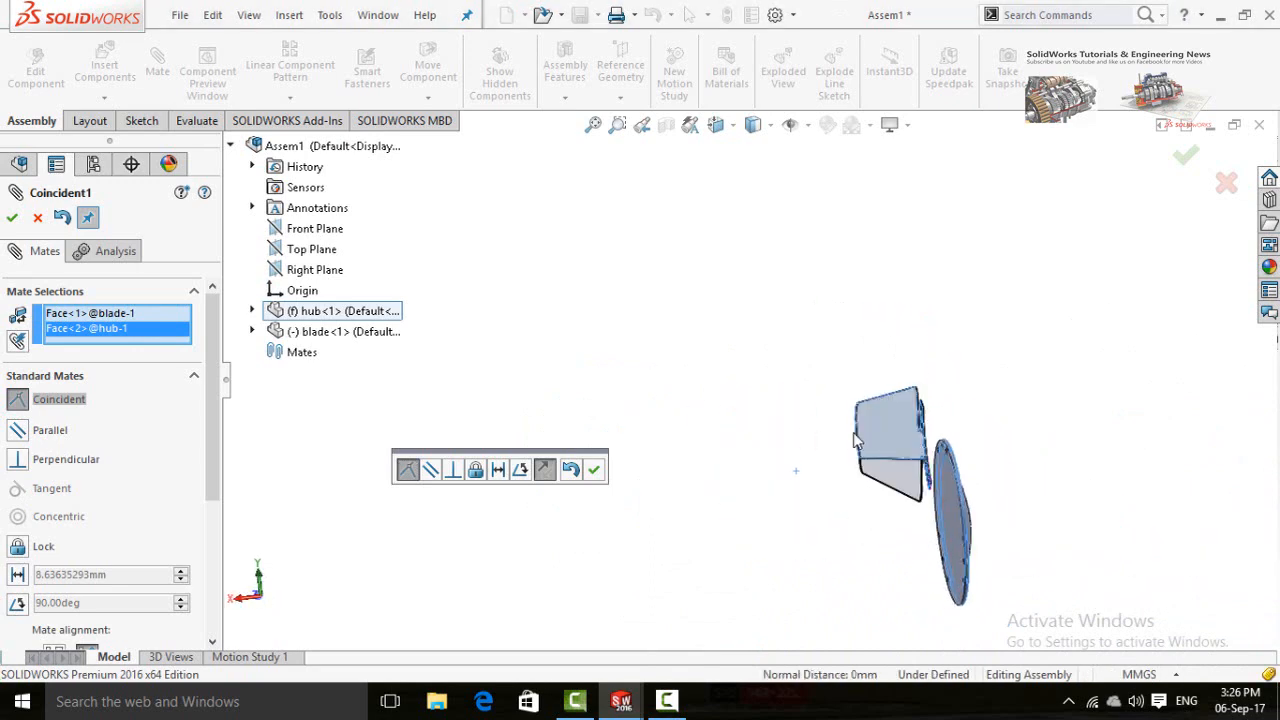
pyautogui.moveTo(855, 440); pyautogui.dragTo(801, 473, button='middle')
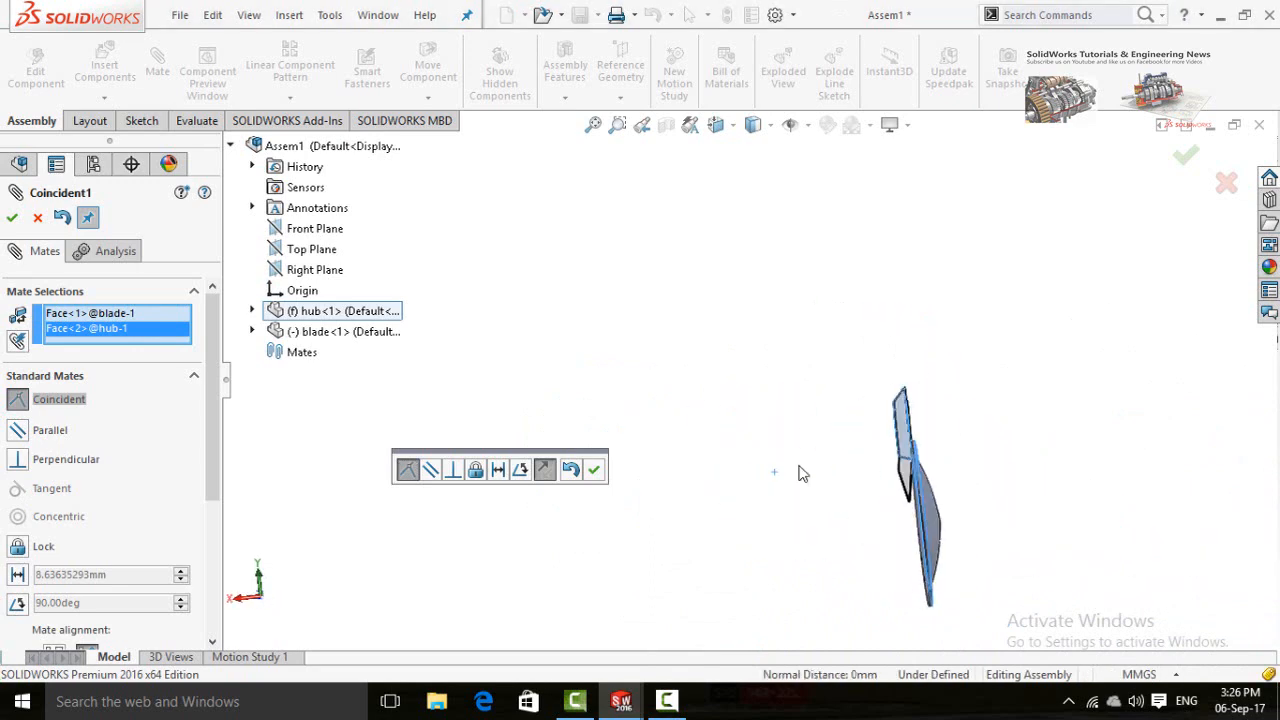
pyautogui.click(544, 469)
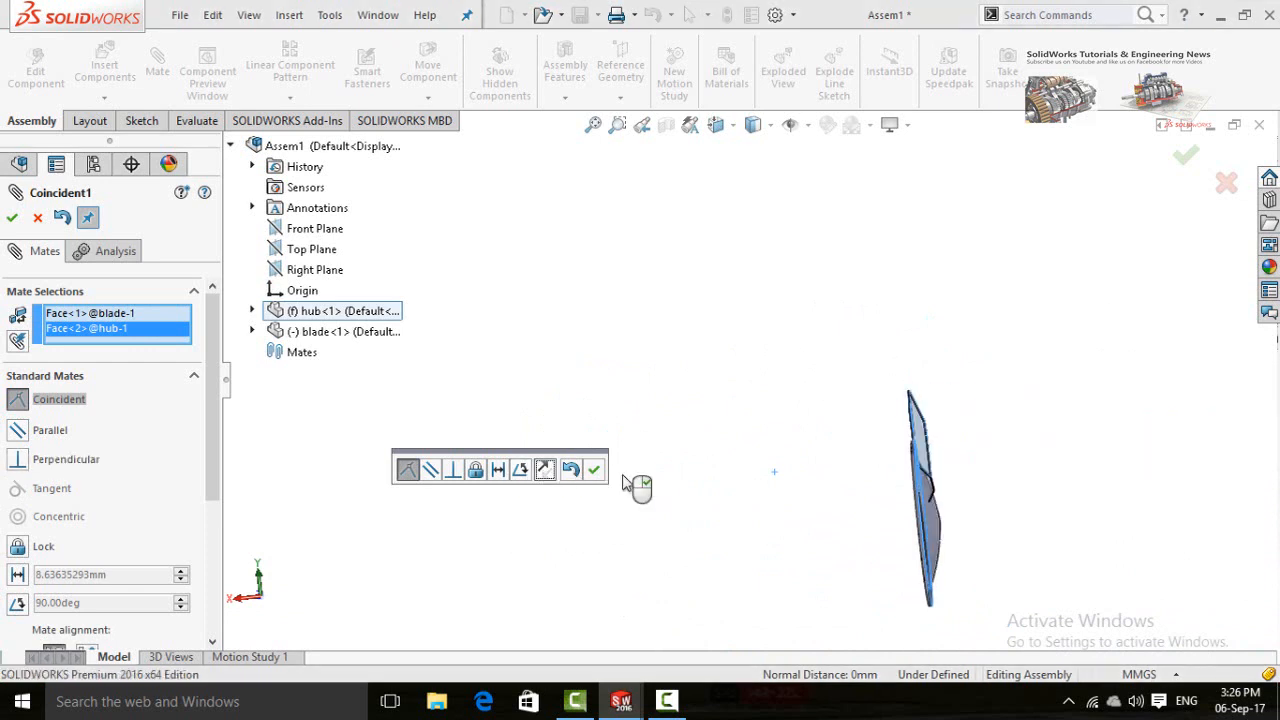
pyautogui.click(835, 460)
# Step: Add a concentric mate between the end hole of the blade's curved mounting tab and a hub rim hole
pyautogui.moveTo(835, 460); pyautogui.dragTo(745, 317, button='middle')
pyautogui.scroll(-5, 1046, 479)
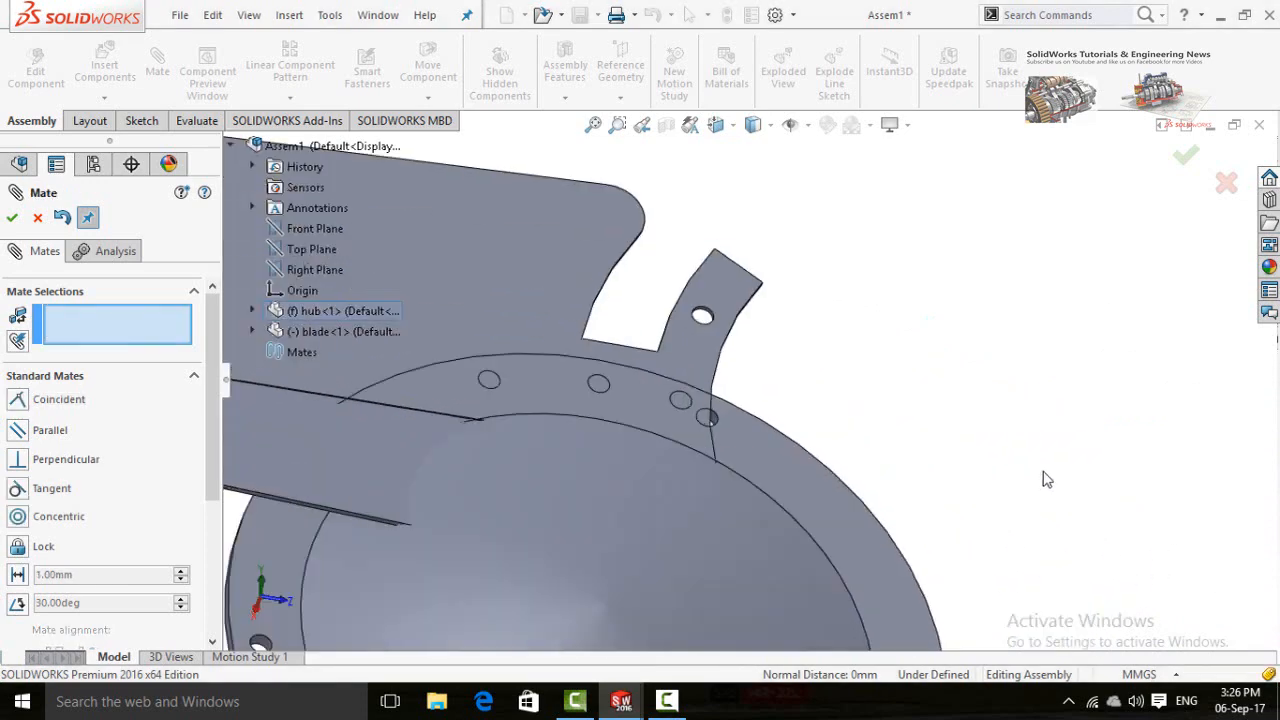
pyautogui.scroll(-6, 737, 370)
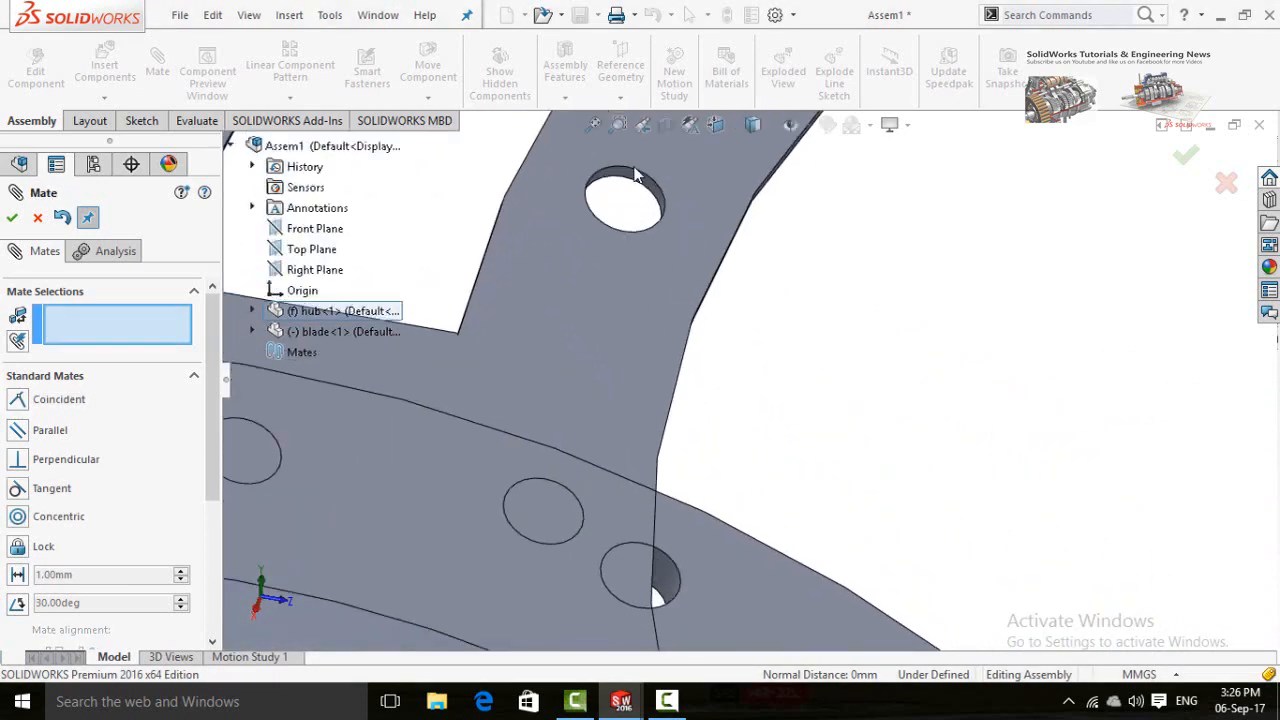
pyautogui.click(645, 203)
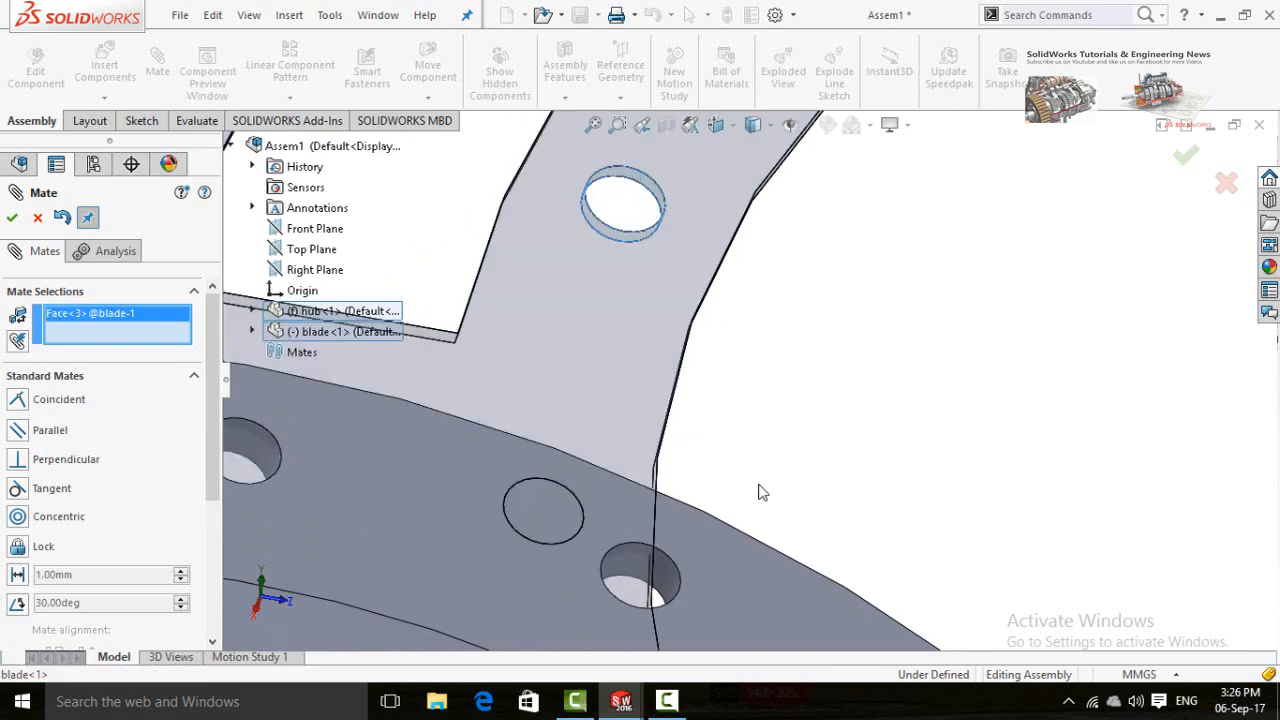
pyautogui.scroll(3, 720, 524)
pyautogui.scroll(-5, 727, 467)
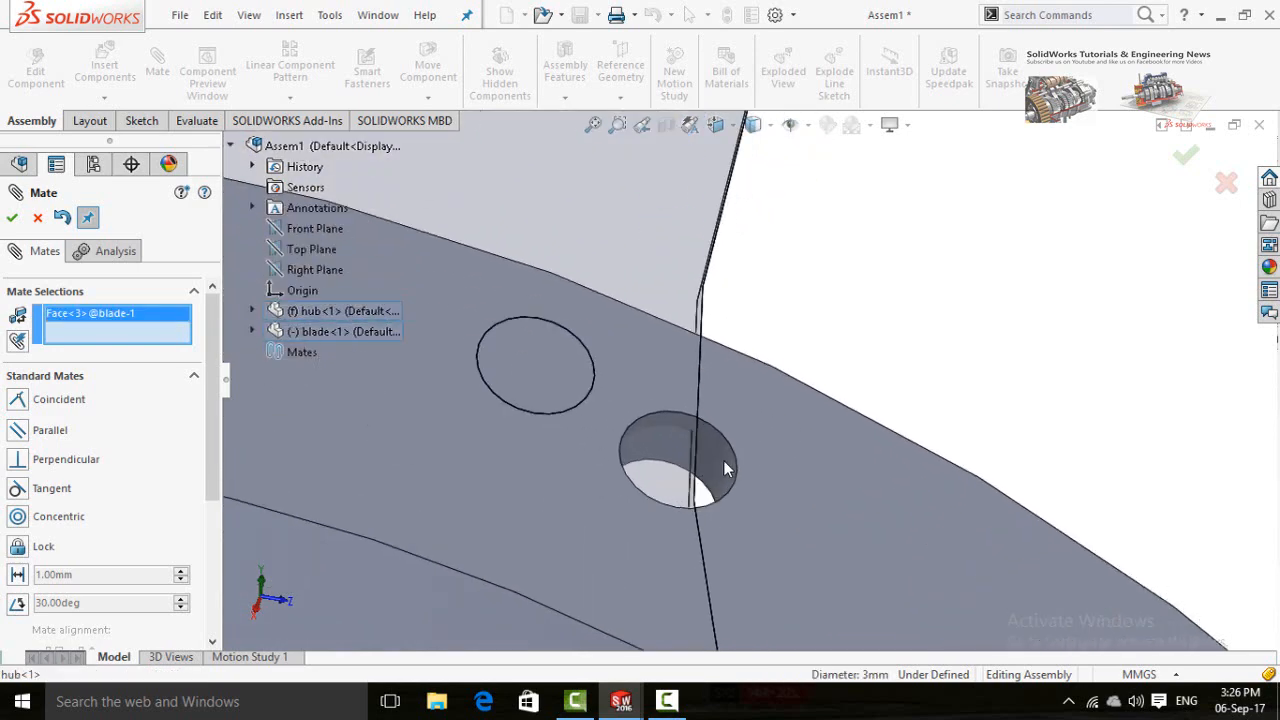
pyautogui.click(725, 468)
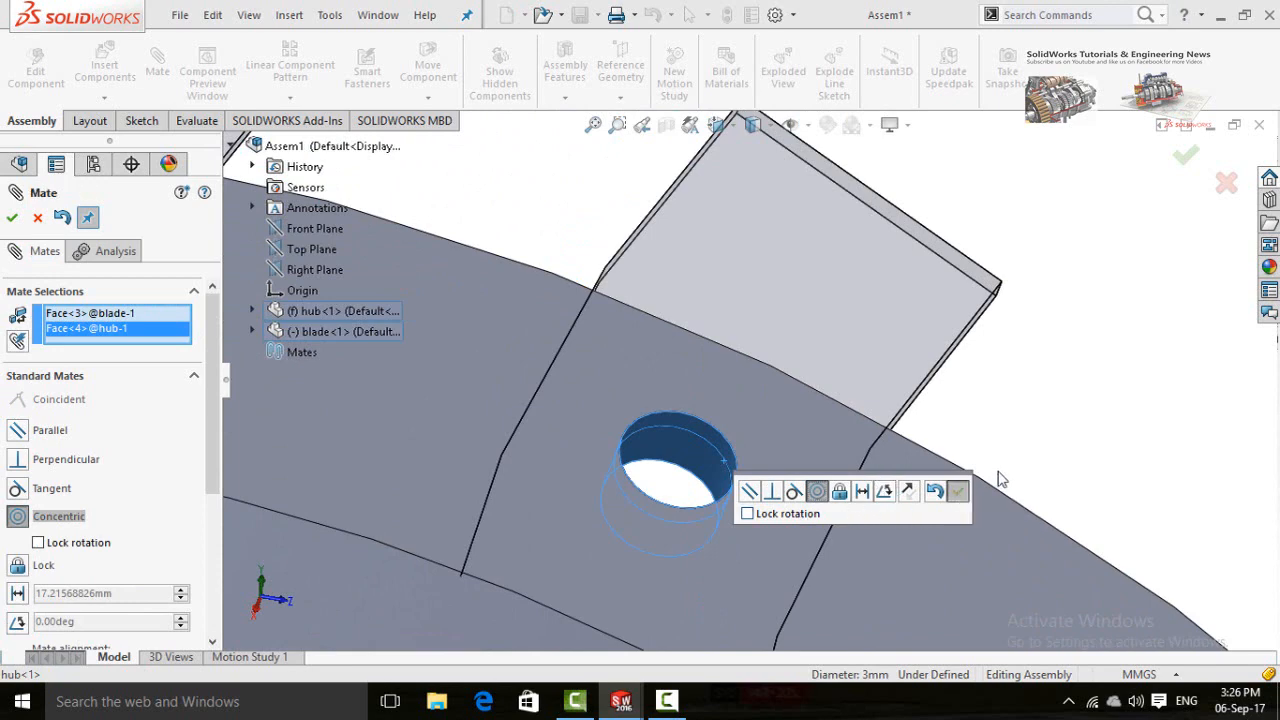
pyautogui.scroll(4, 1046, 440)
pyautogui.moveTo(908, 478); pyautogui.dragTo(895, 453, button='middle')
pyautogui.click(665, 374)
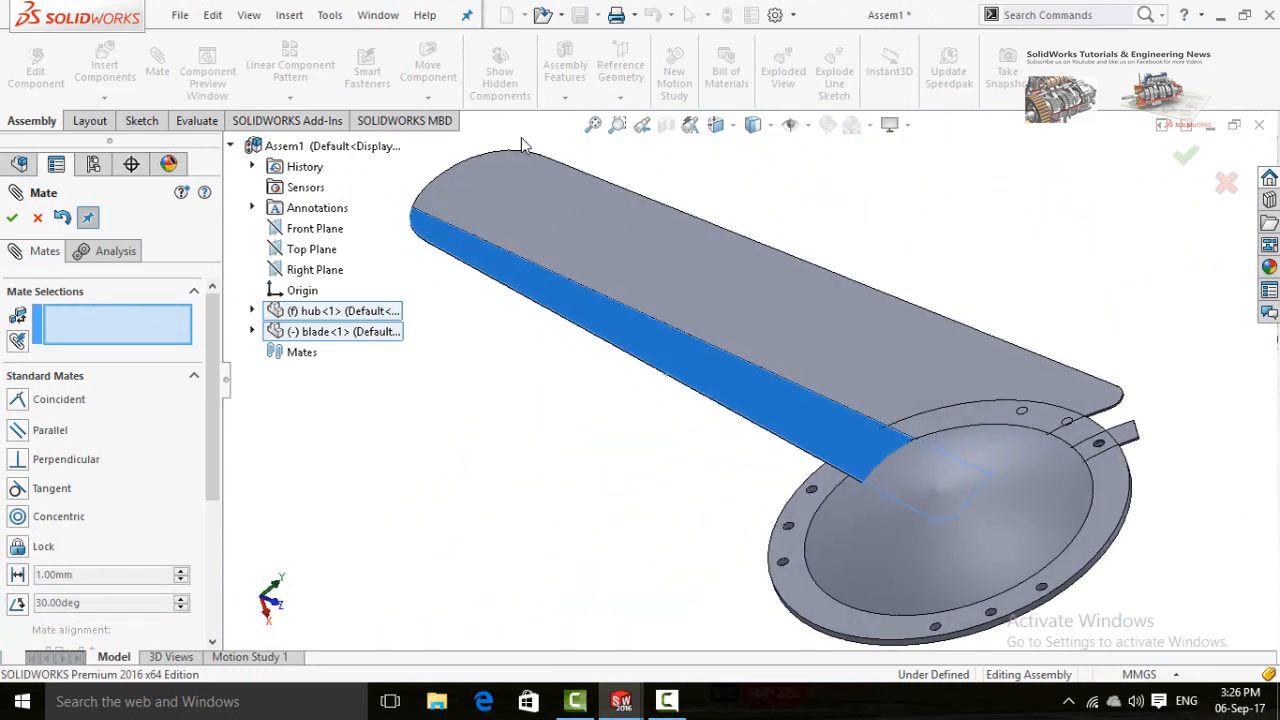
# Step: Swing the blade around its mated hole, mate the tab's opposite end hole concentric with its matching hub hole, and finish mating
pyautogui.moveTo(520, 145); pyautogui.dragTo(1249, 355)
pyautogui.scroll(-3, 1107, 356)
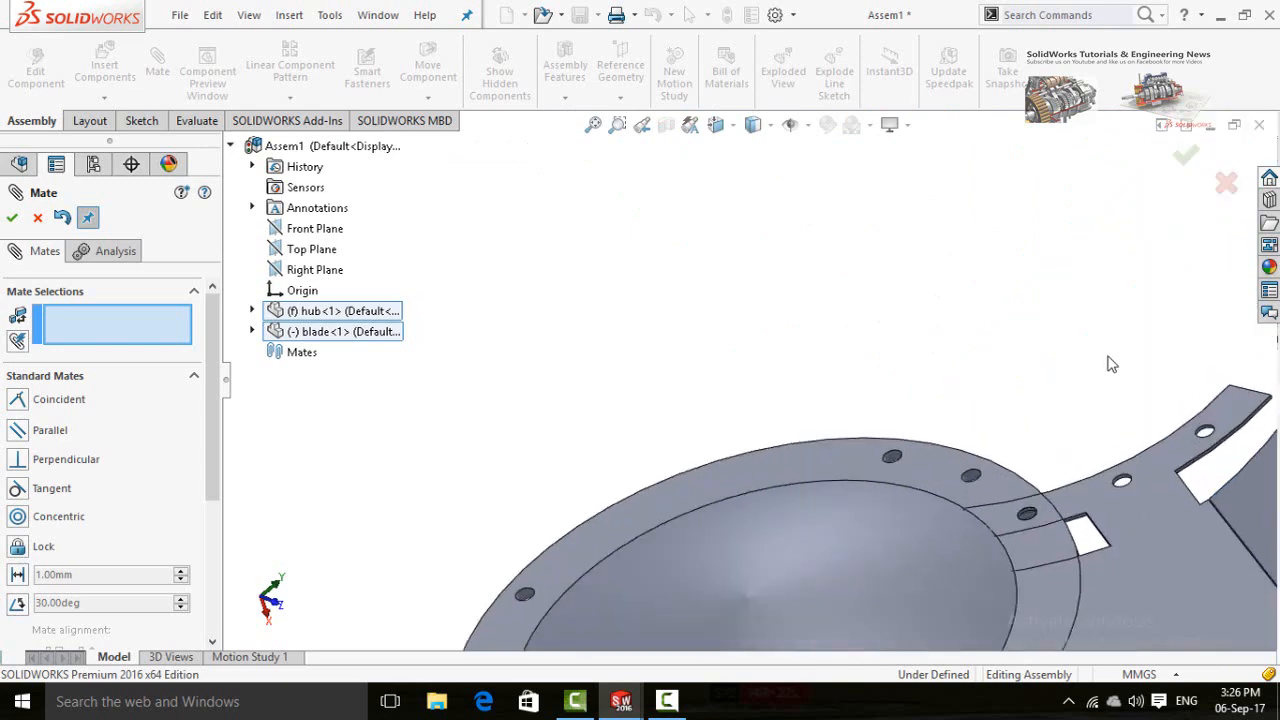
pyautogui.scroll(-4, 1110, 362)
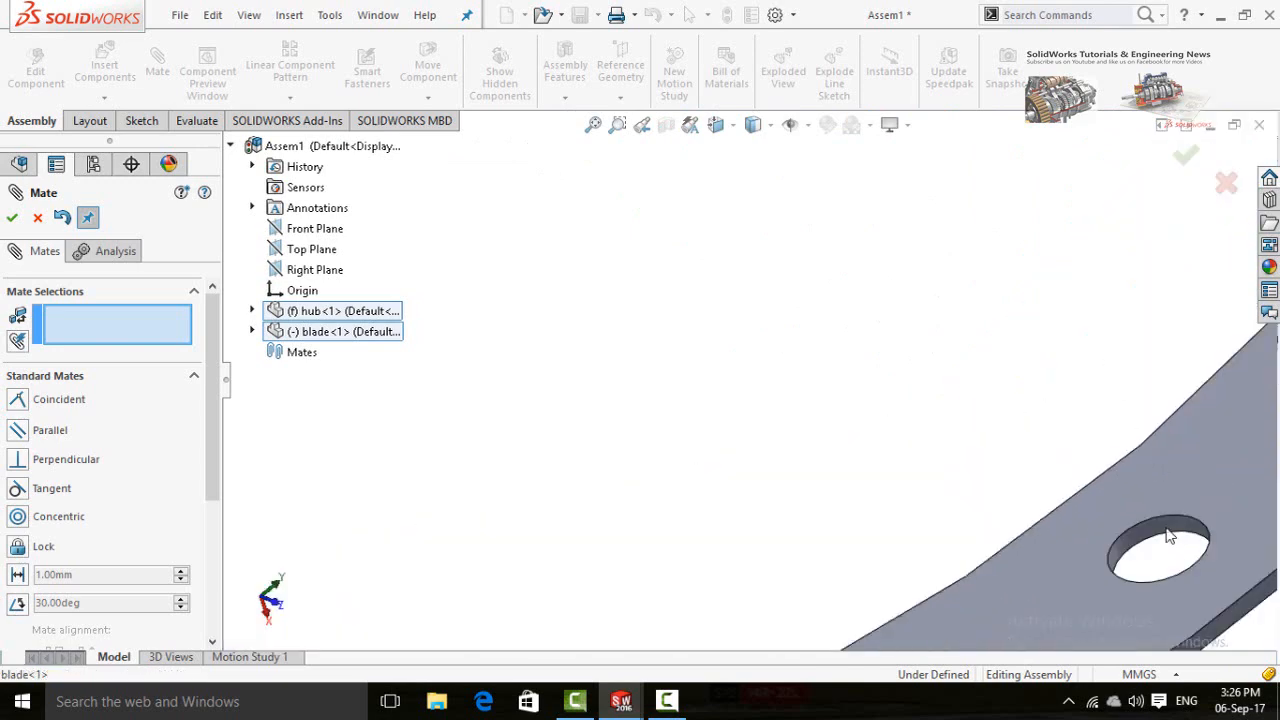
pyautogui.click(1168, 537)
pyautogui.scroll(6, 1157, 527)
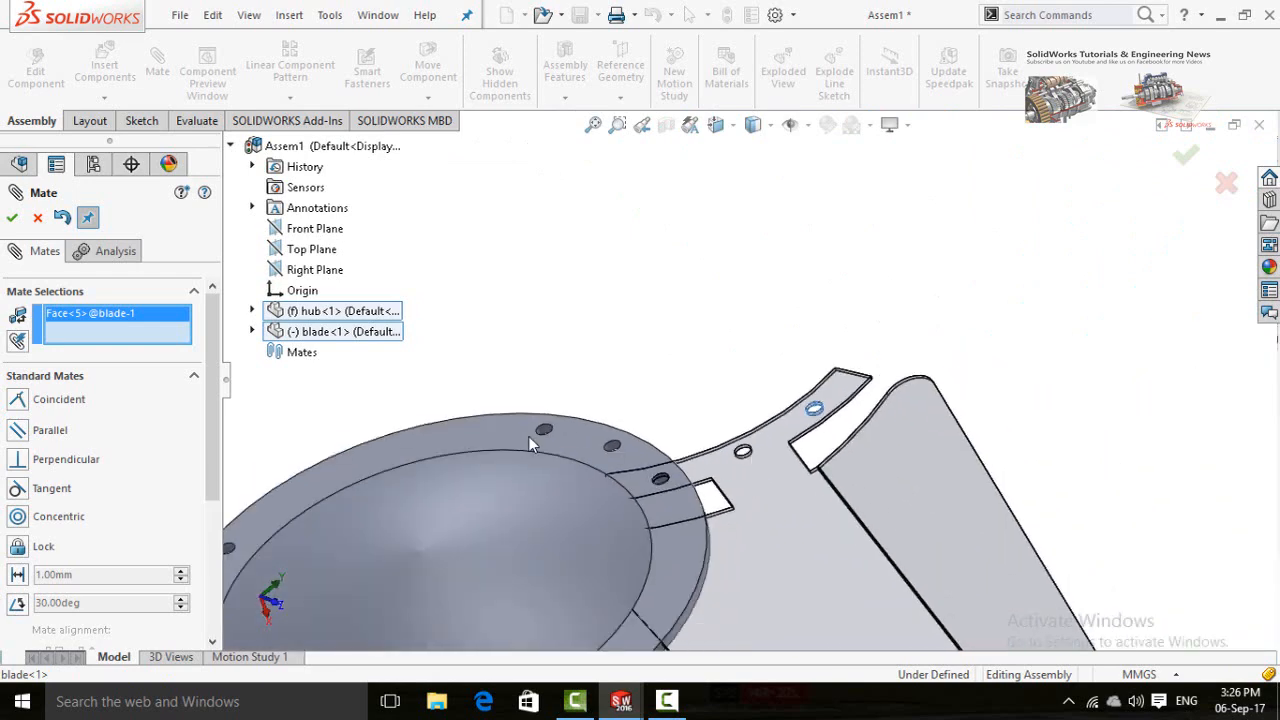
pyautogui.scroll(-6, 575, 438)
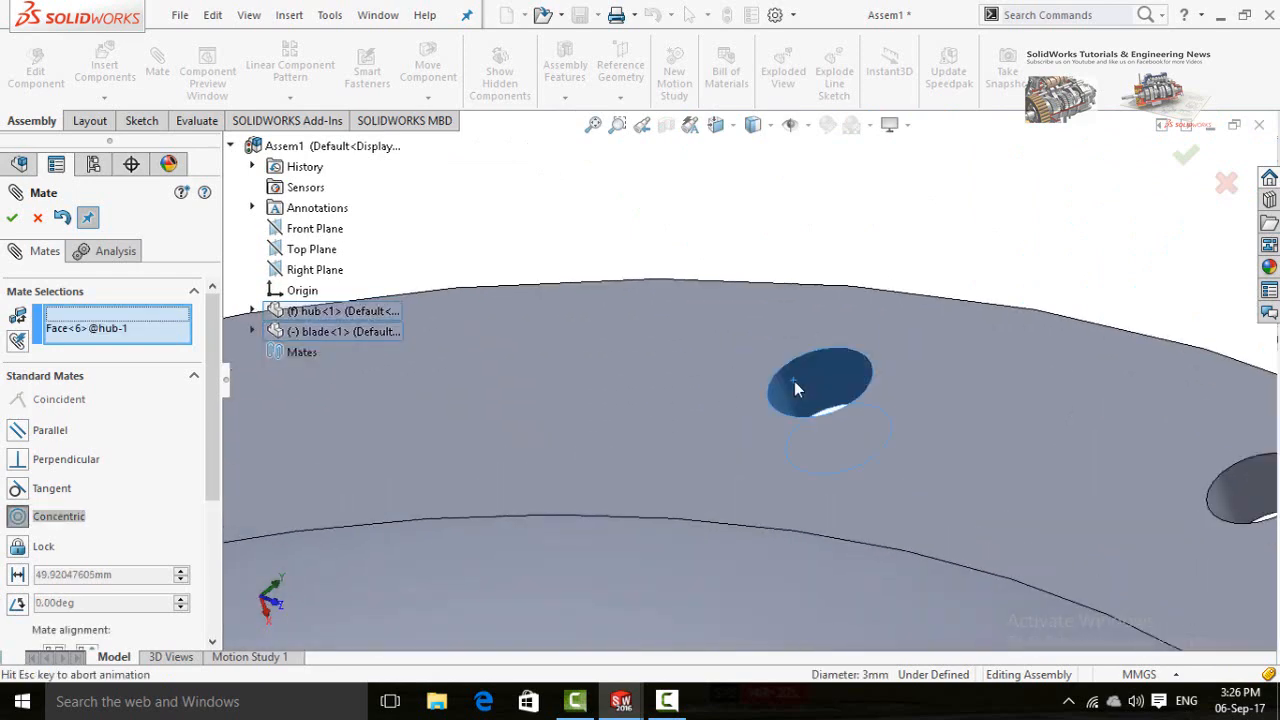
pyautogui.click(794, 381)
pyautogui.scroll(1, 1035, 375)
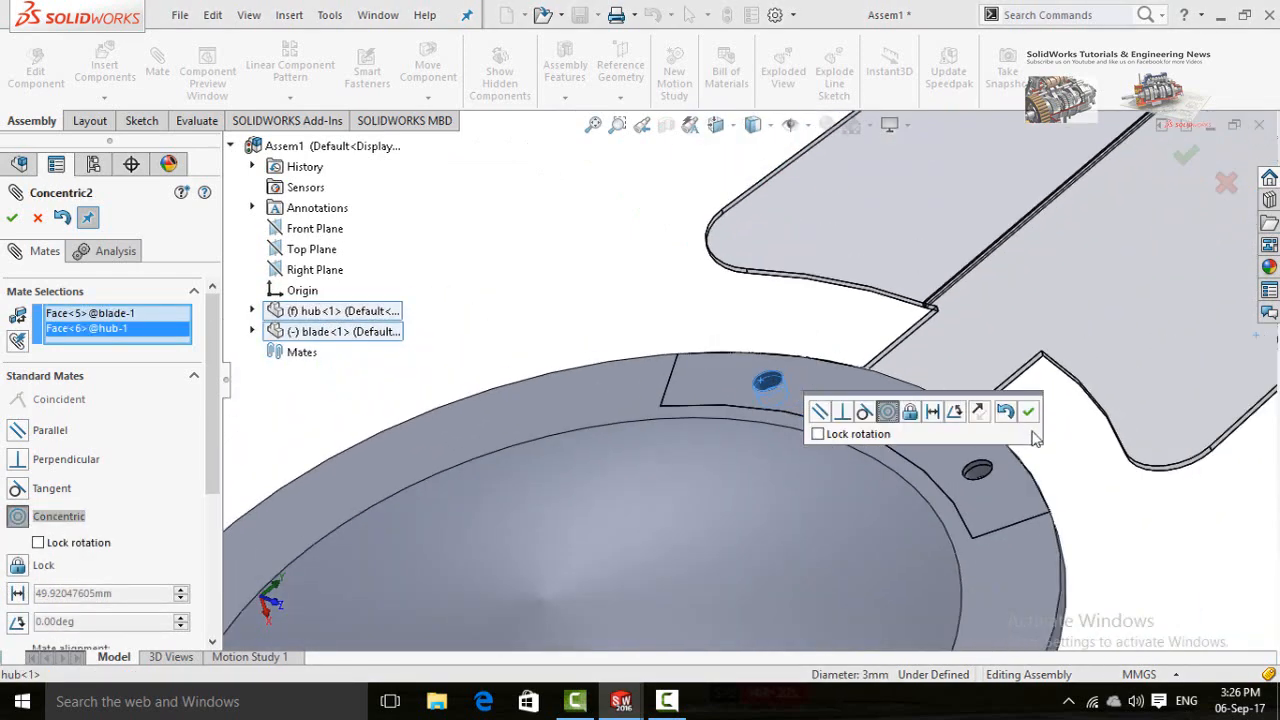
pyautogui.scroll(3, 1117, 476)
pyautogui.moveTo(1084, 440); pyautogui.dragTo(1063, 456, button='middle')
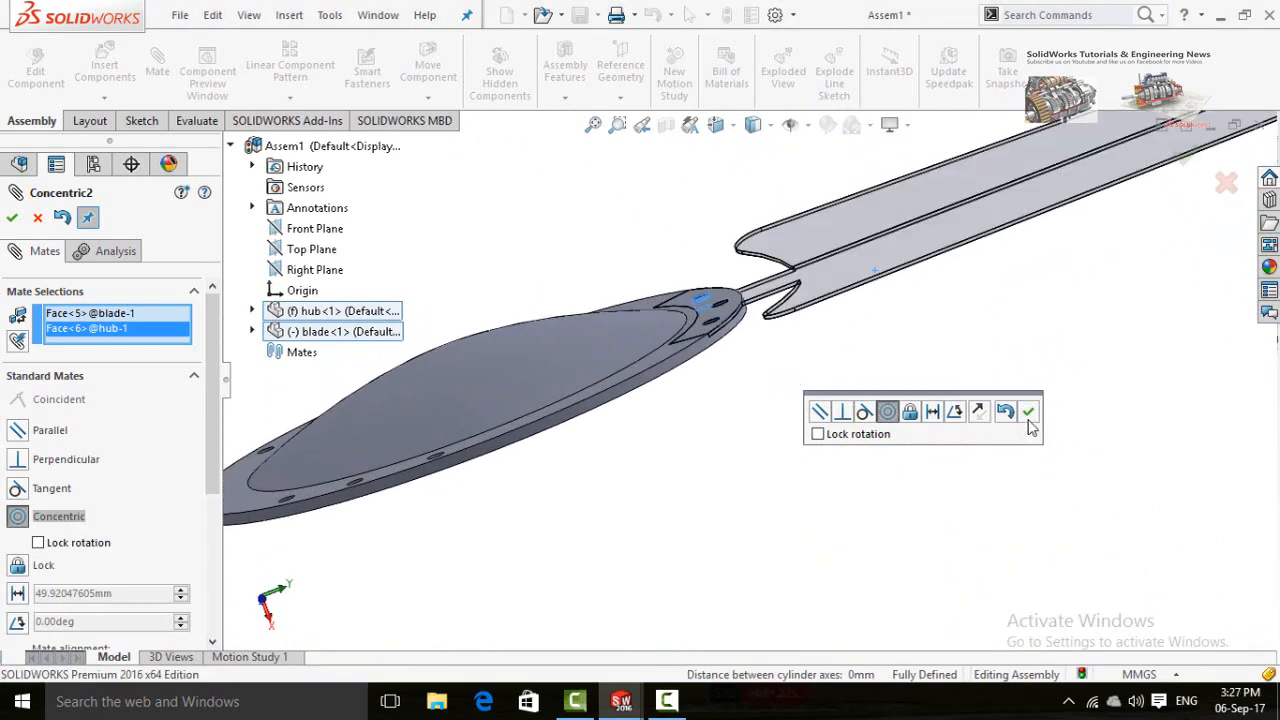
pyautogui.click(1028, 411)
pyautogui.scroll(-3, 741, 331)
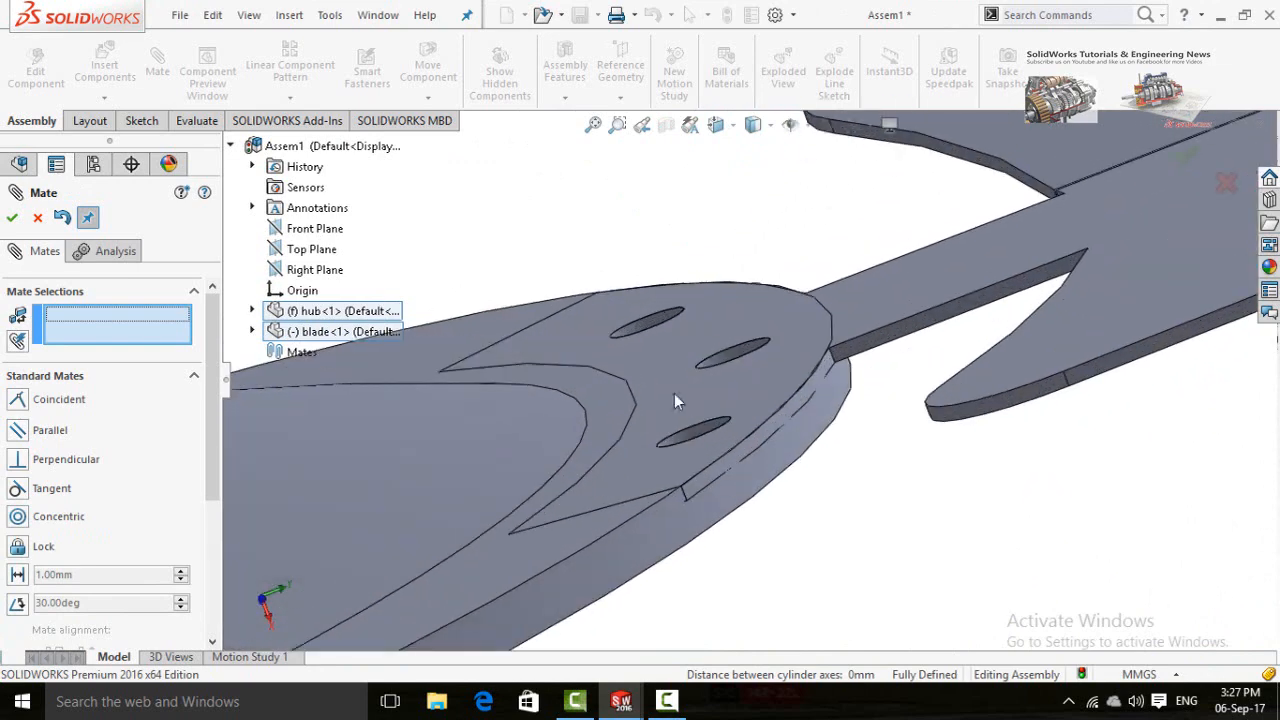
pyautogui.moveTo(674, 393); pyautogui.dragTo(495, 405, button='middle')
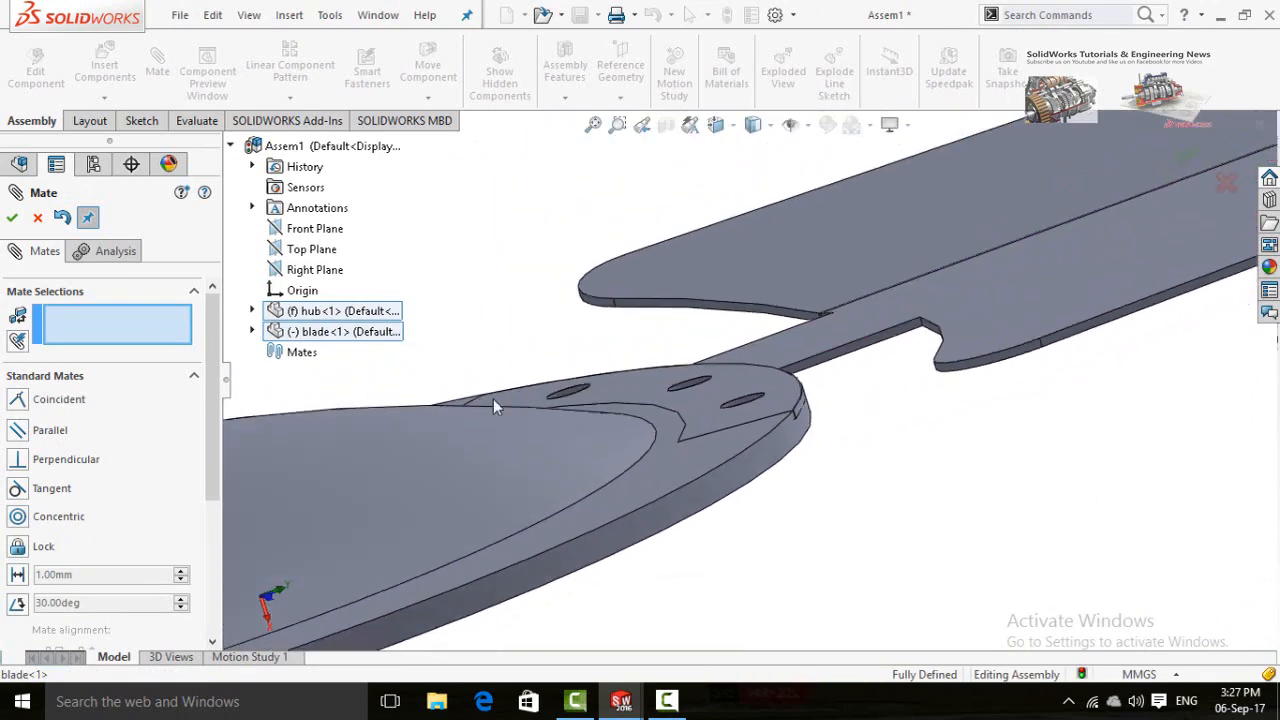
pyautogui.click(12, 218)
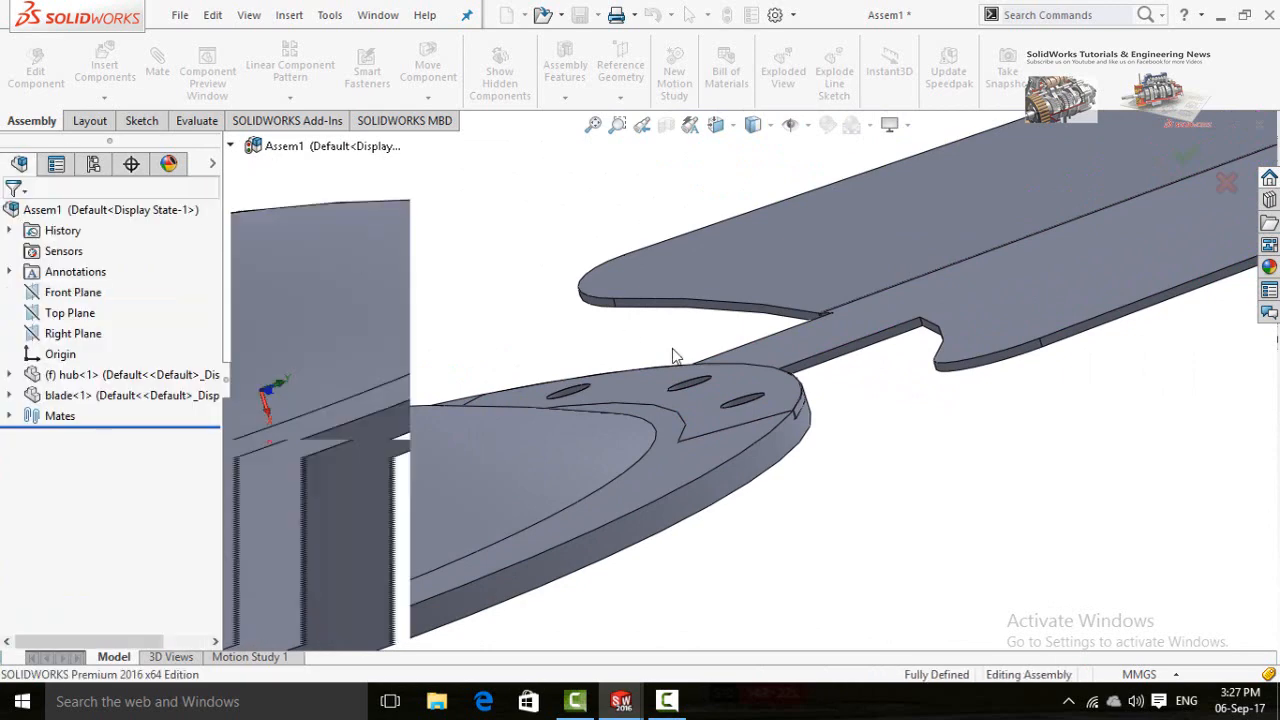
# Step: Edit the coincident mate between hub and blade and remove the blade face from its selections
pyautogui.press('f')
pyautogui.moveTo(760, 457); pyautogui.dragTo(726, 387, button='middle')
pyautogui.scroll(-5, 726, 387)
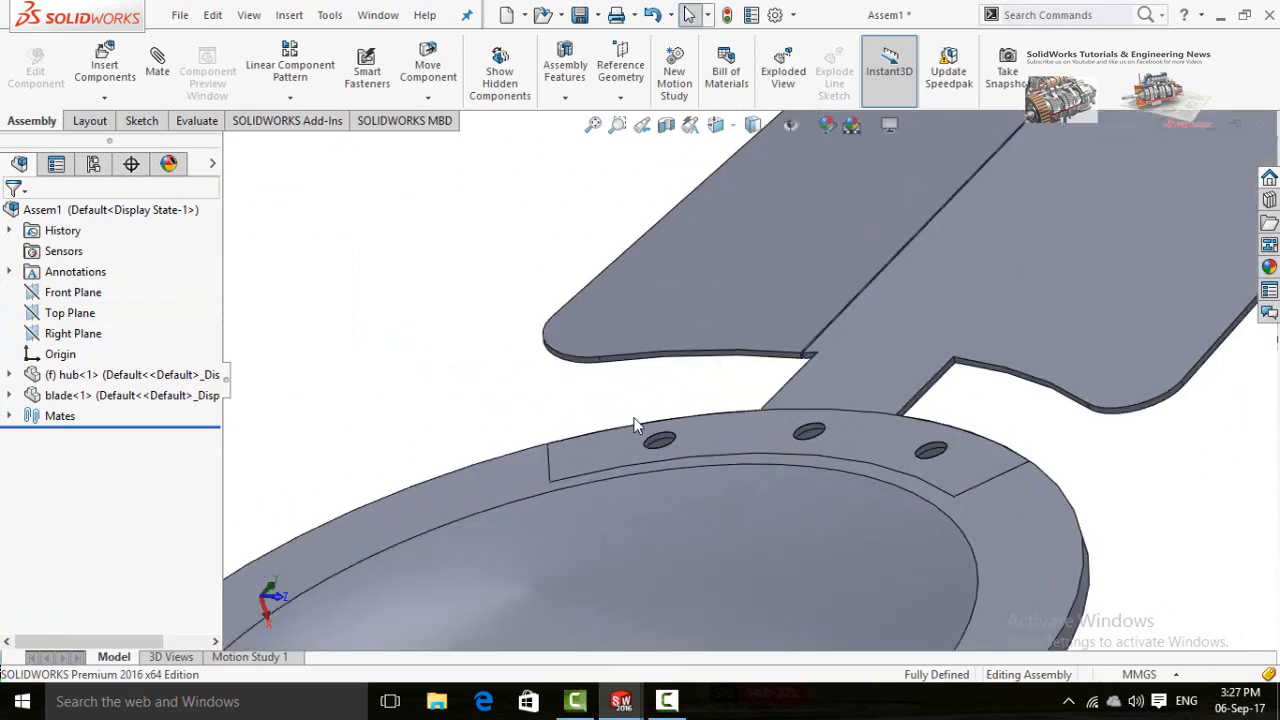
pyautogui.moveTo(639, 426); pyautogui.dragTo(792, 450, button='middle')
pyautogui.scroll(-3, 792, 450)
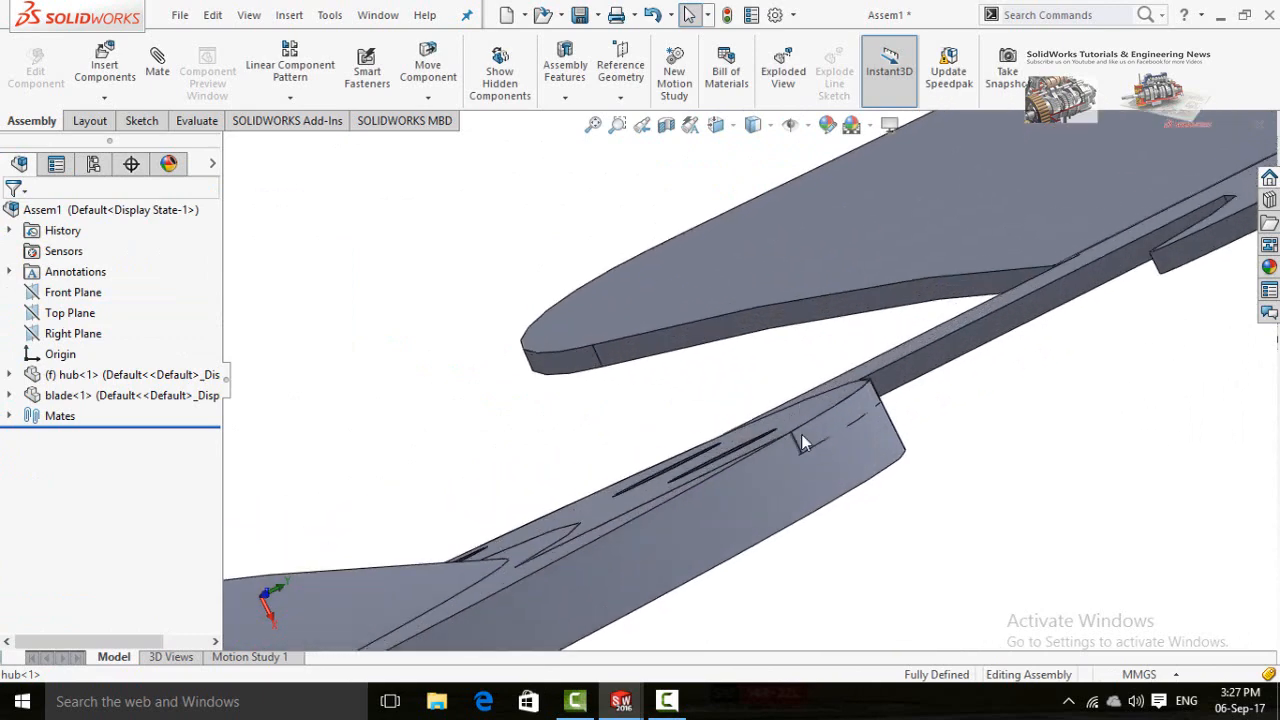
pyautogui.scroll(3, 729, 390)
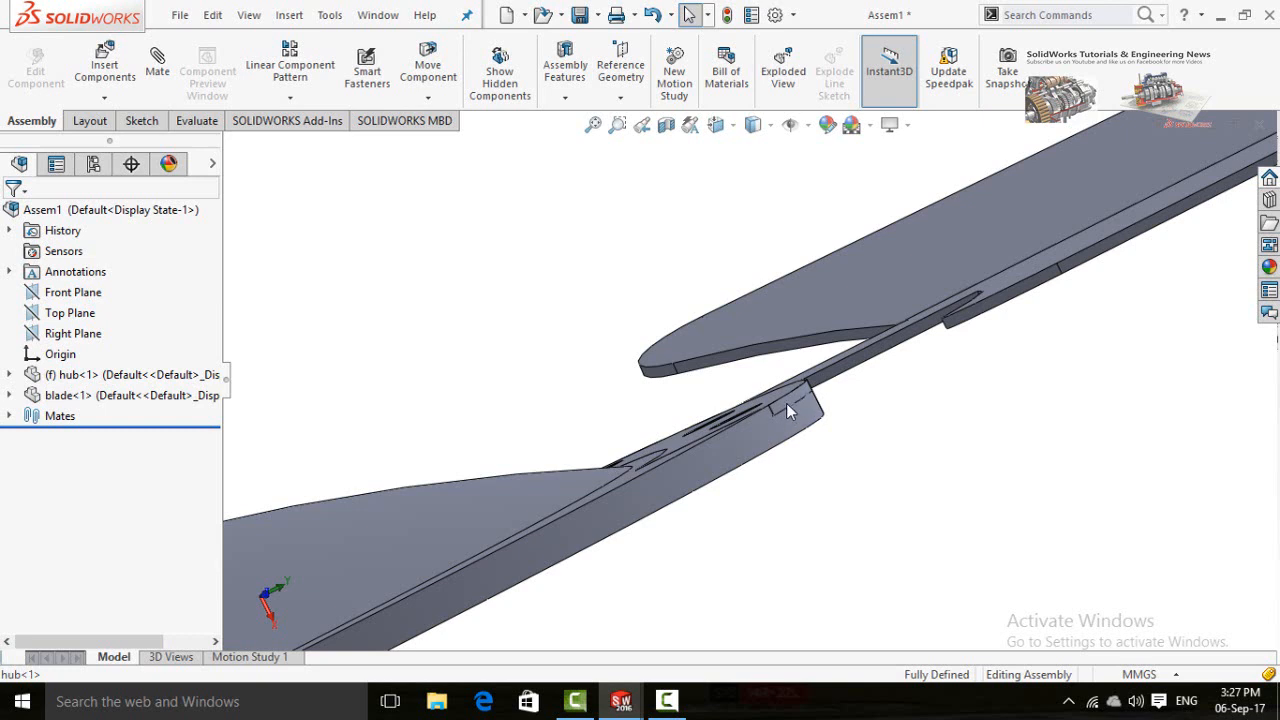
pyautogui.click(9, 416)
pyautogui.click(96, 436)
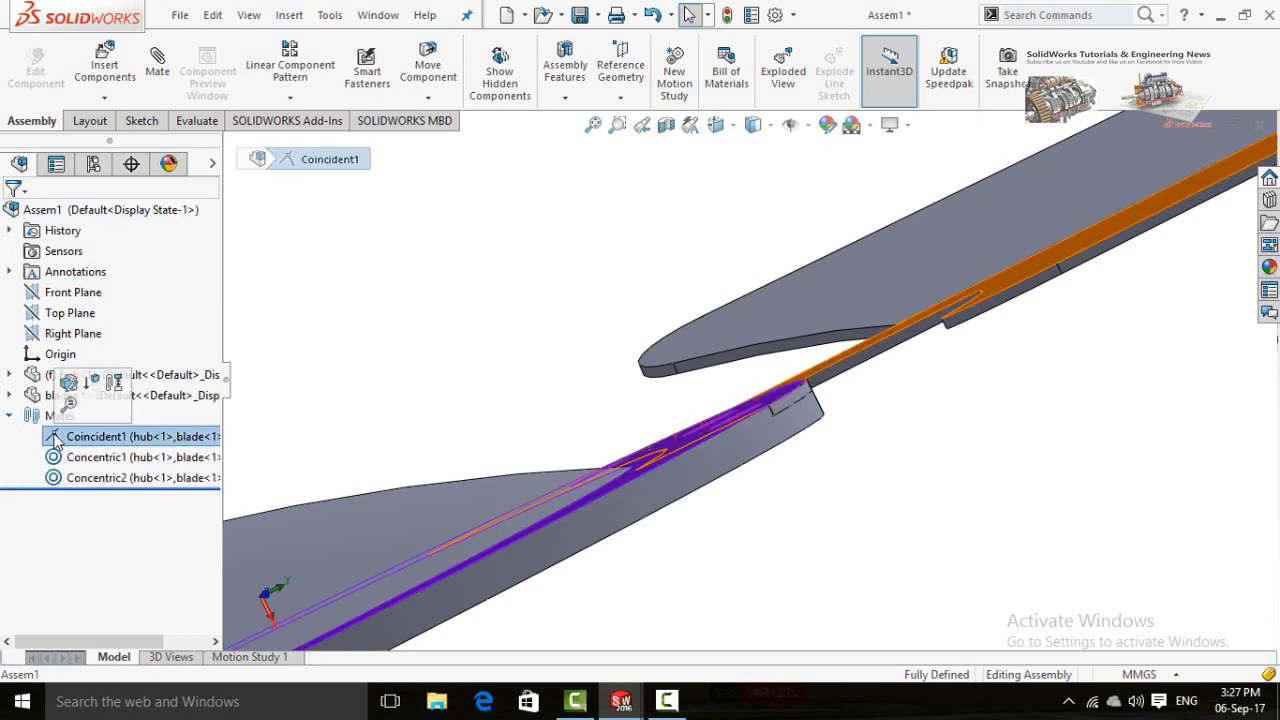
pyautogui.click(69, 388)
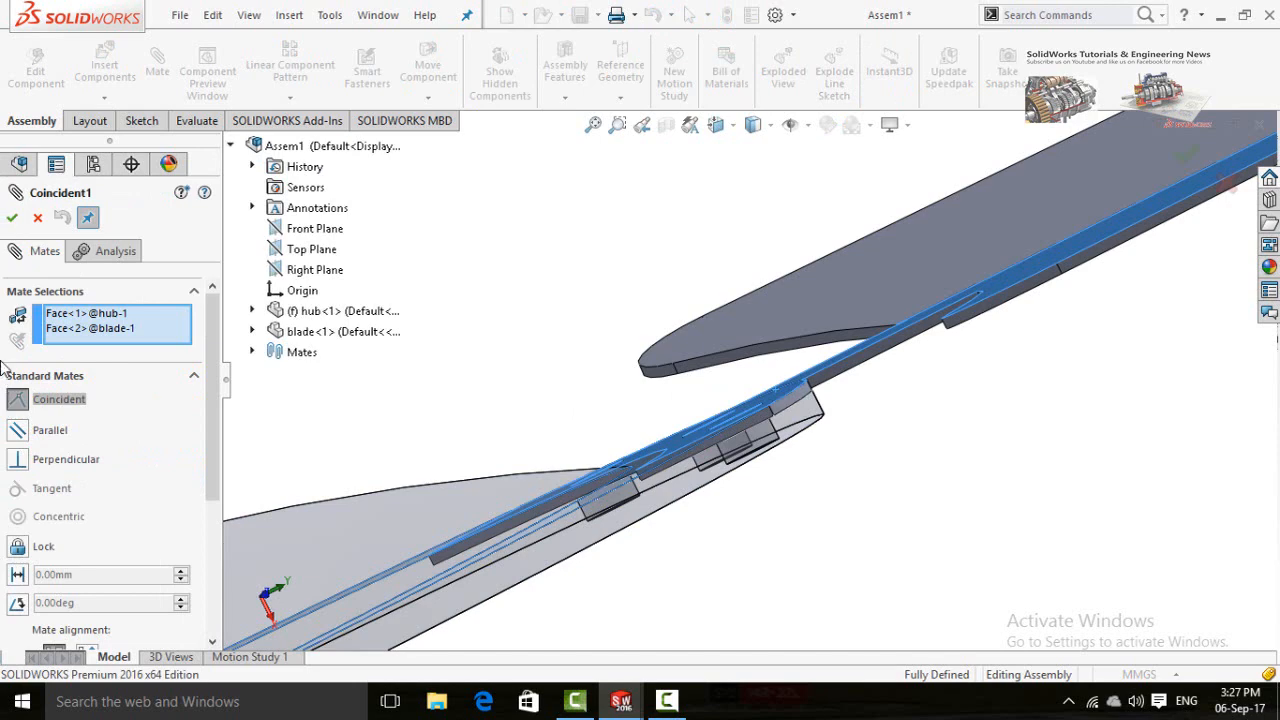
pyautogui.click(92, 335)
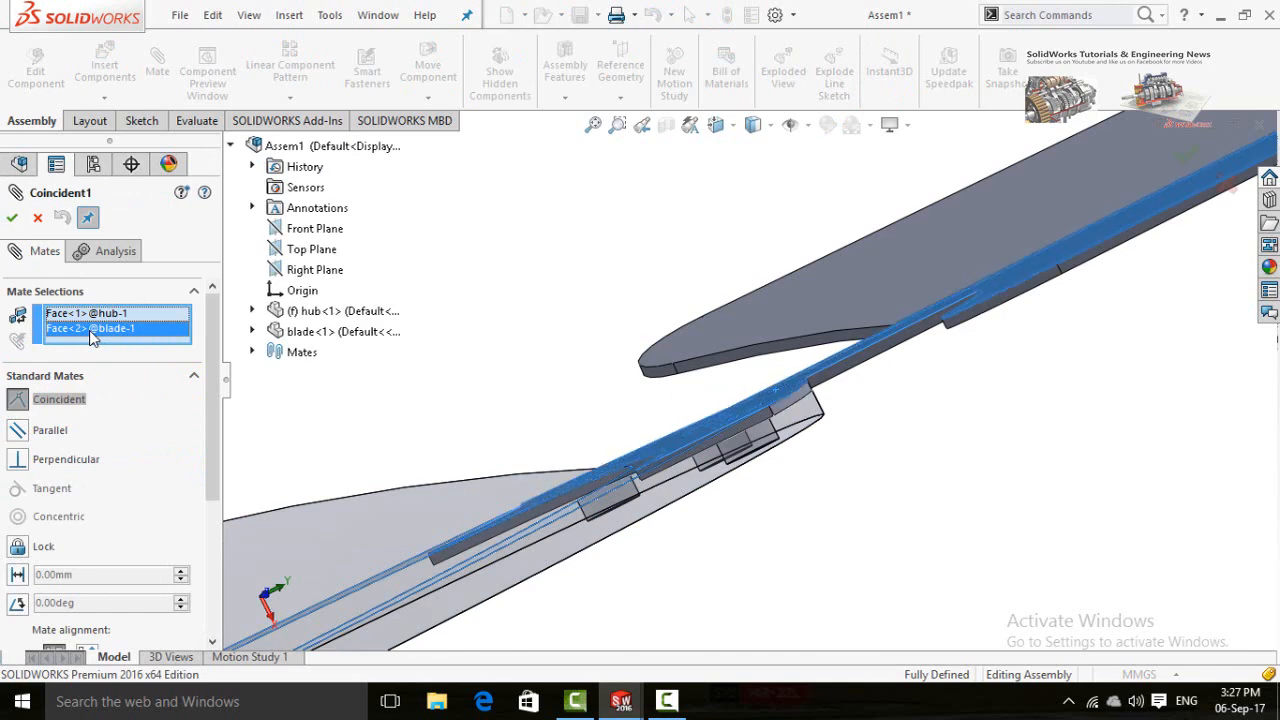
pyautogui.rightClick(90, 338)
pyautogui.click(137, 366)
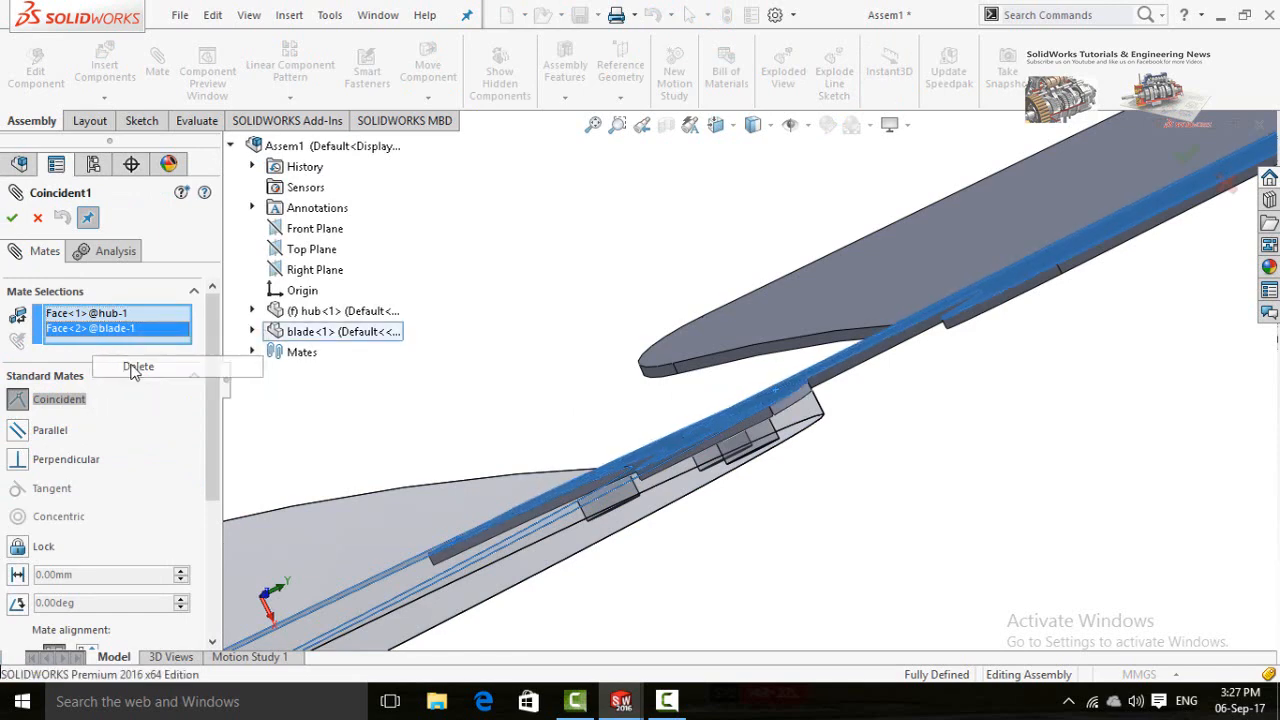
# Step: Select the blade's opposite face for the coincident mate, flip the alignment, and accept the reversed concentric mates
pyautogui.moveTo(582, 378); pyautogui.dragTo(564, 345, button='middle')
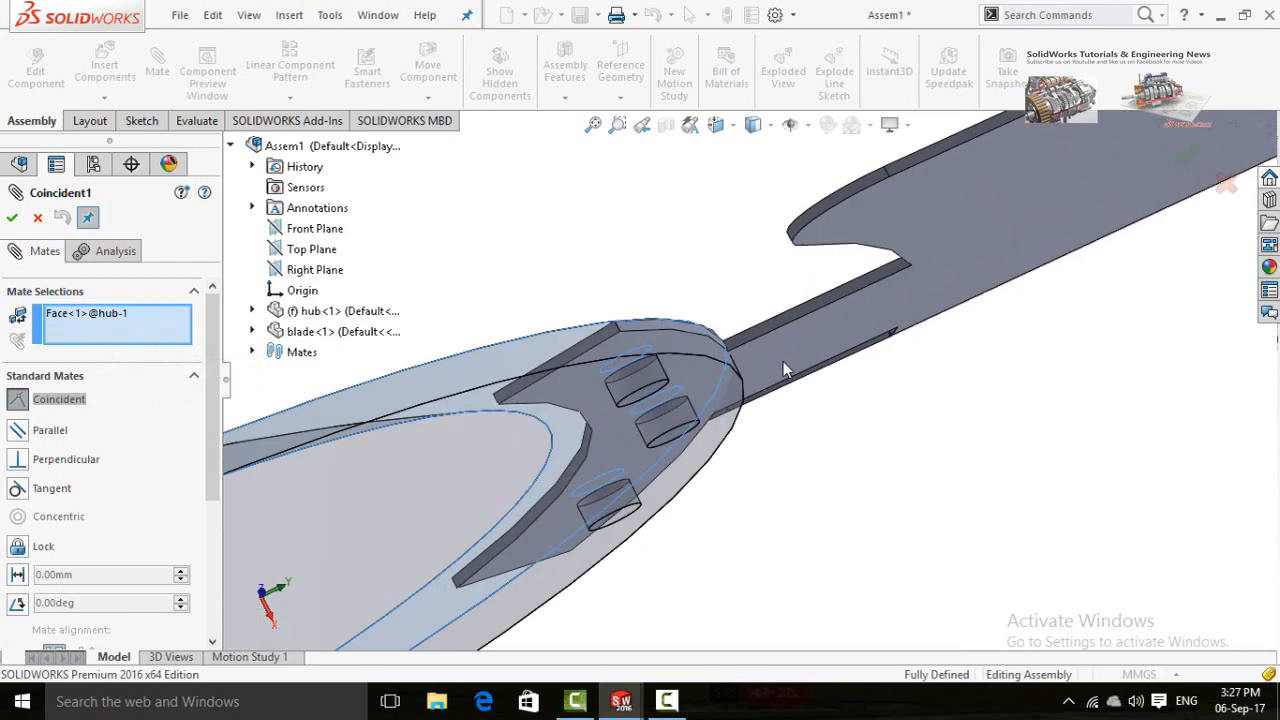
pyautogui.click(782, 357)
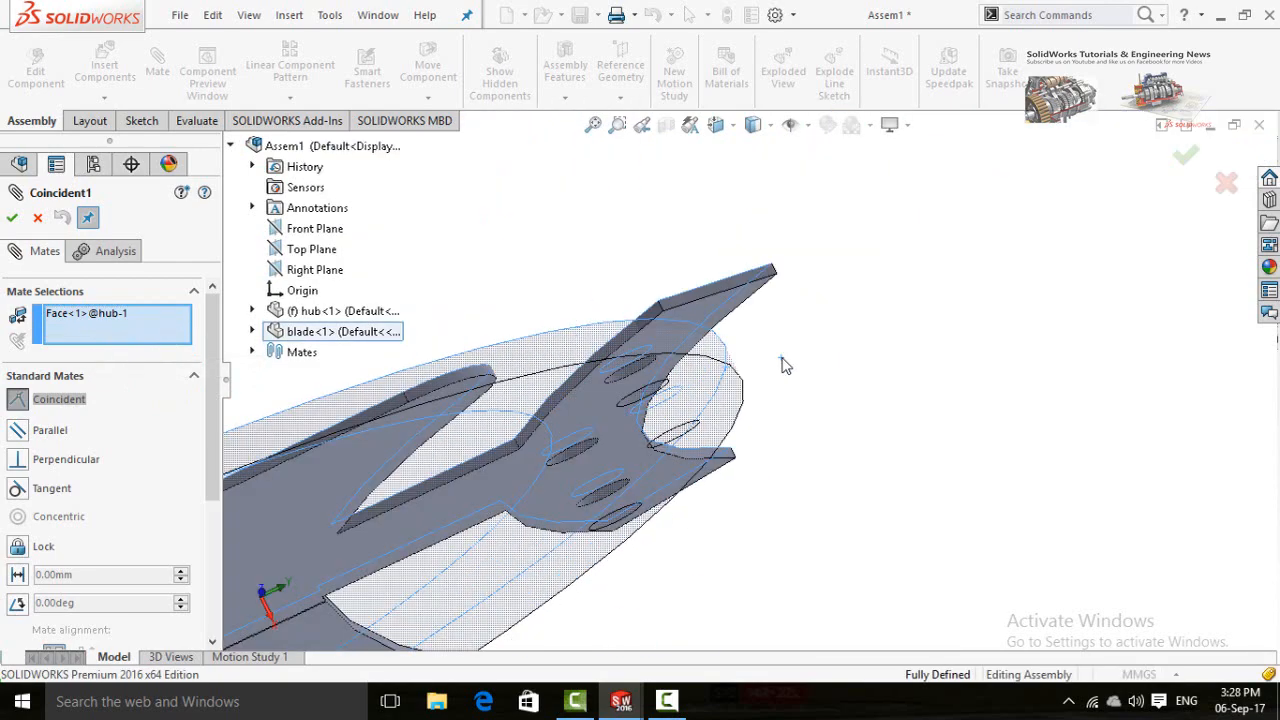
pyautogui.click(776, 368)
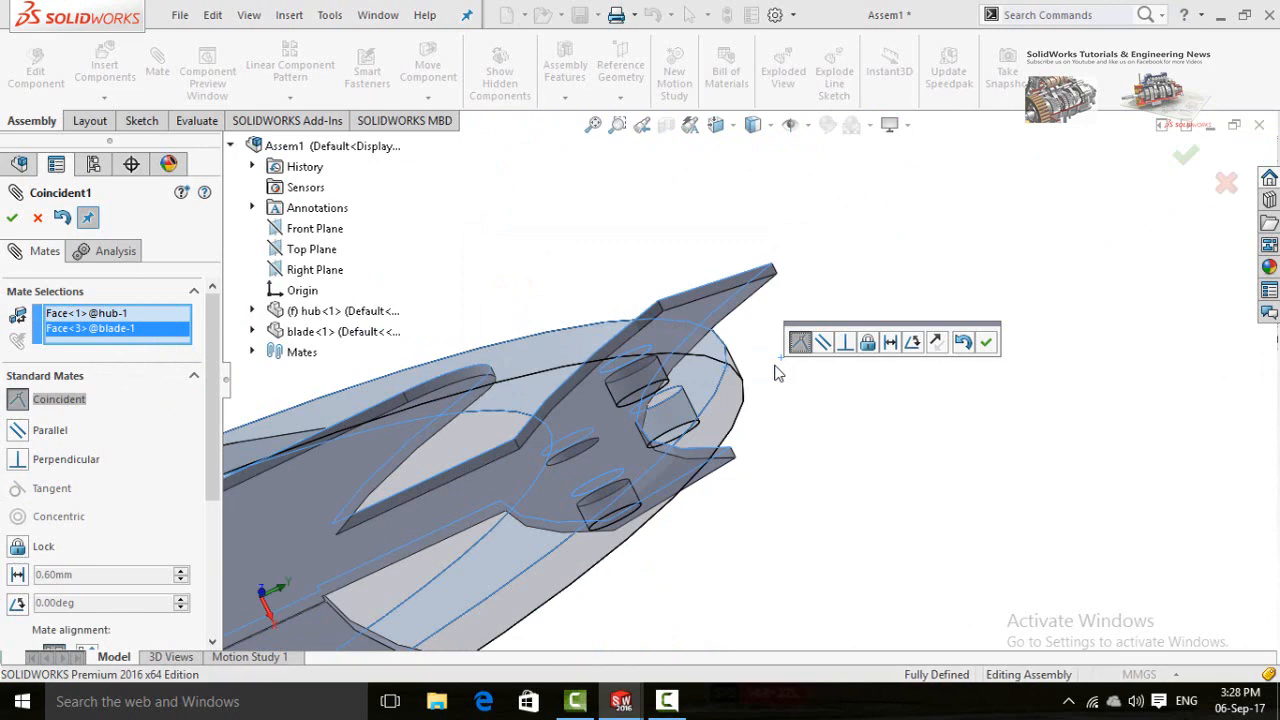
pyautogui.click(937, 343)
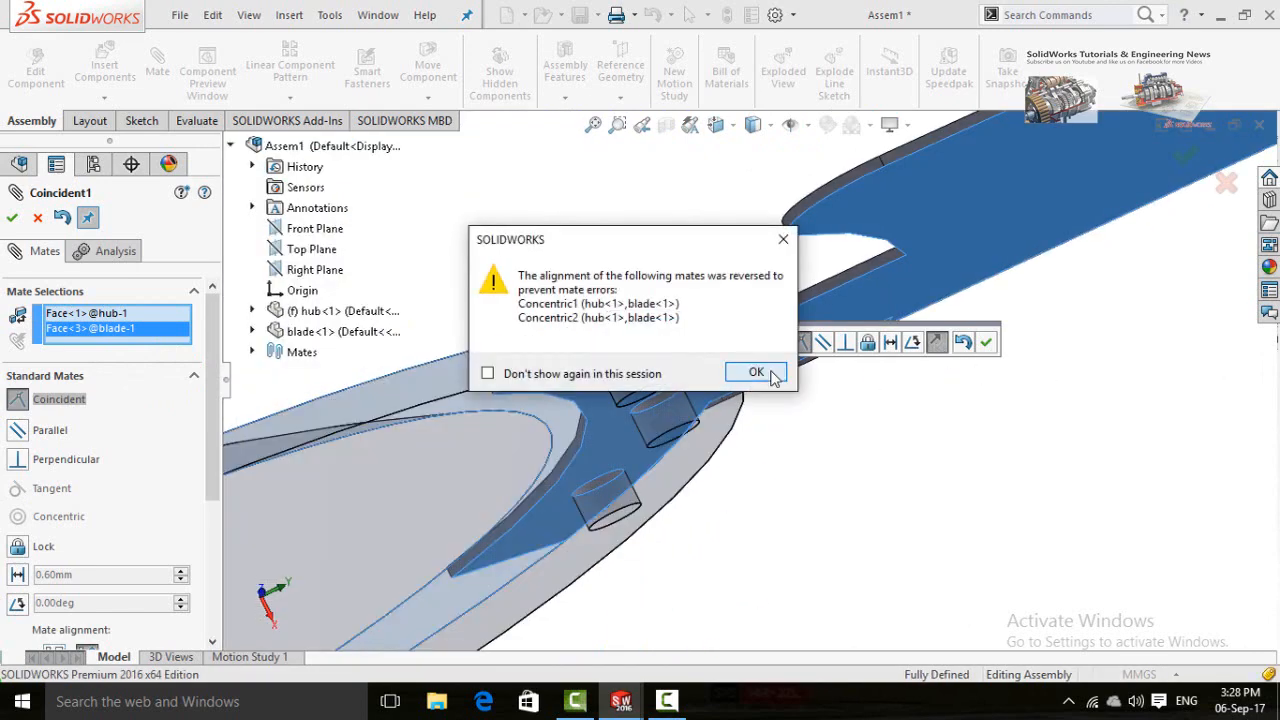
pyautogui.click(766, 372)
pyautogui.click(985, 345)
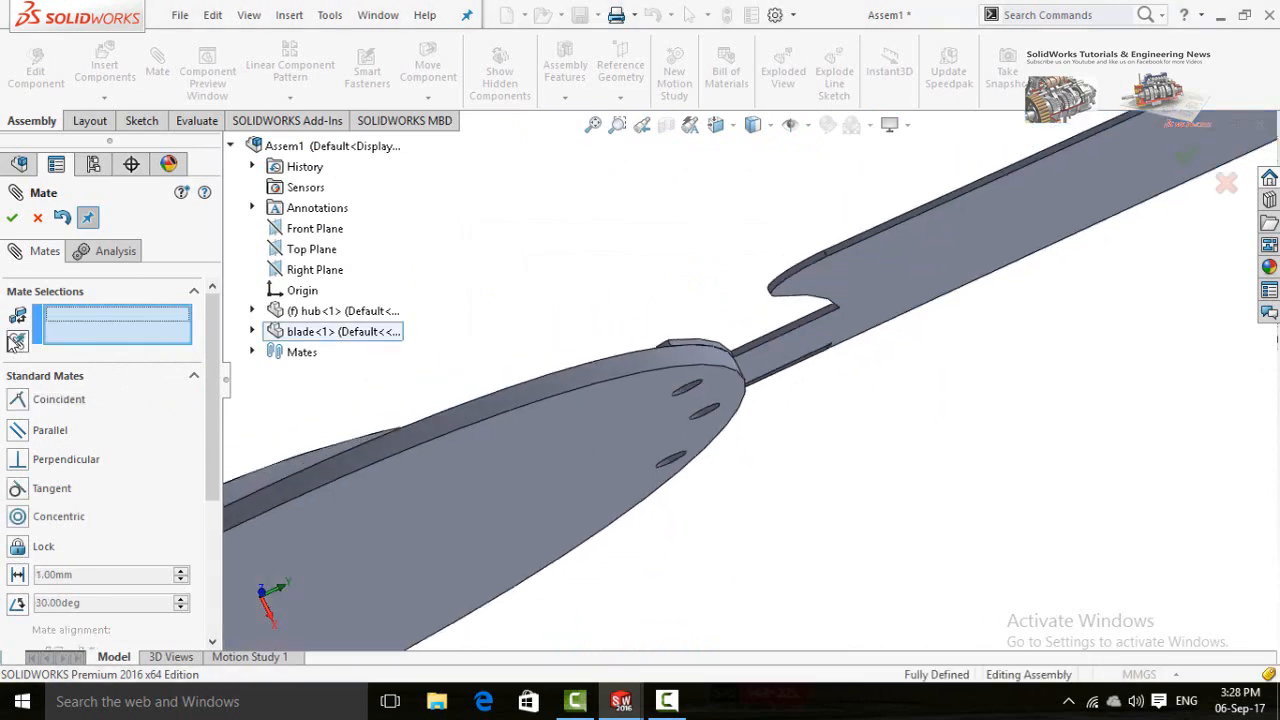
# Step: Finish mating and inspect how the blade's curved mounting tab sits on the hub rim
pyautogui.click(11, 218)
pyautogui.moveTo(673, 428); pyautogui.dragTo(929, 467, button='middle')
pyautogui.scroll(-5, 920, 465)
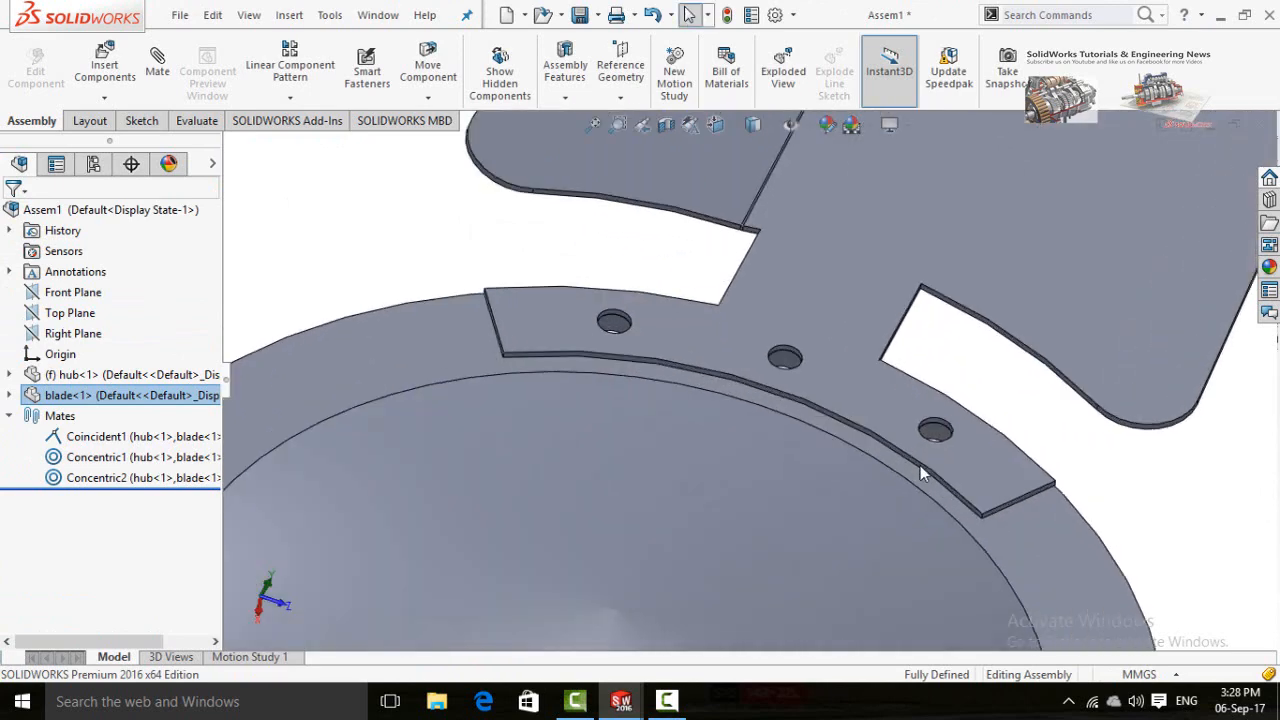
pyautogui.scroll(8, 879, 420)
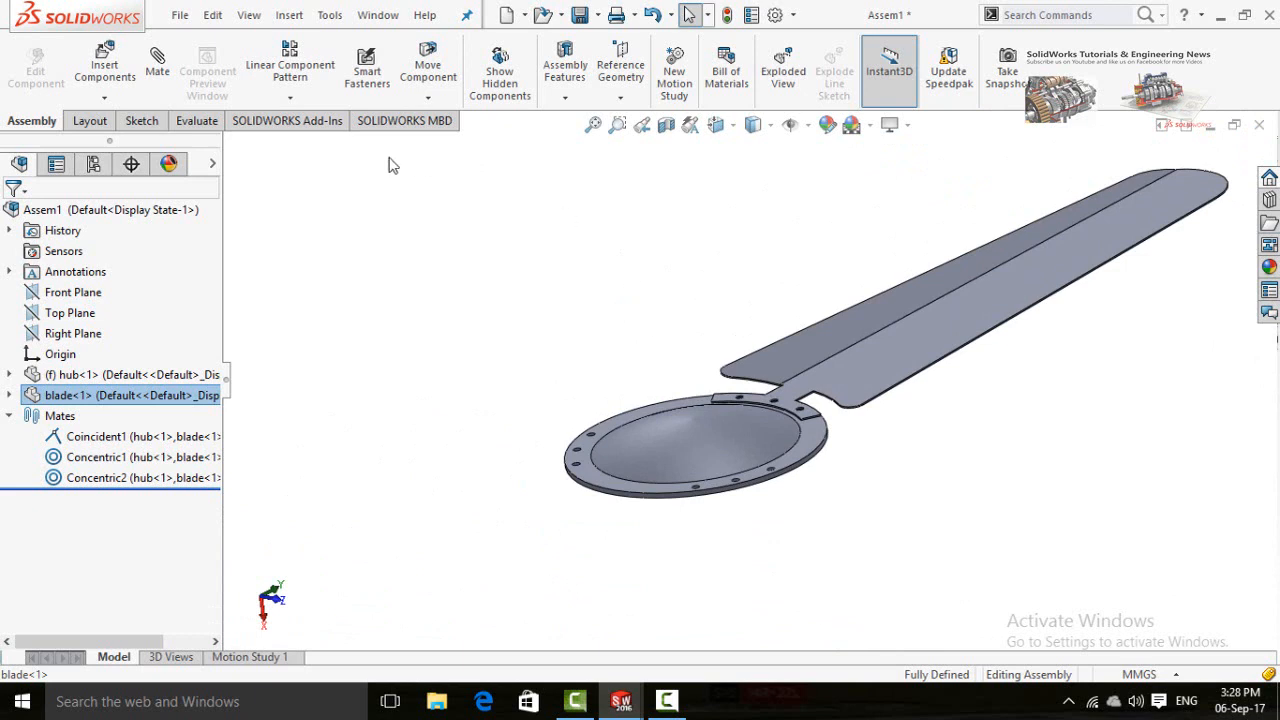
# Step: Create a circular component pattern of the blade around the hub's outer circular edge, with 3 equally spaced instances over 360 degrees
pyautogui.click(291, 100)
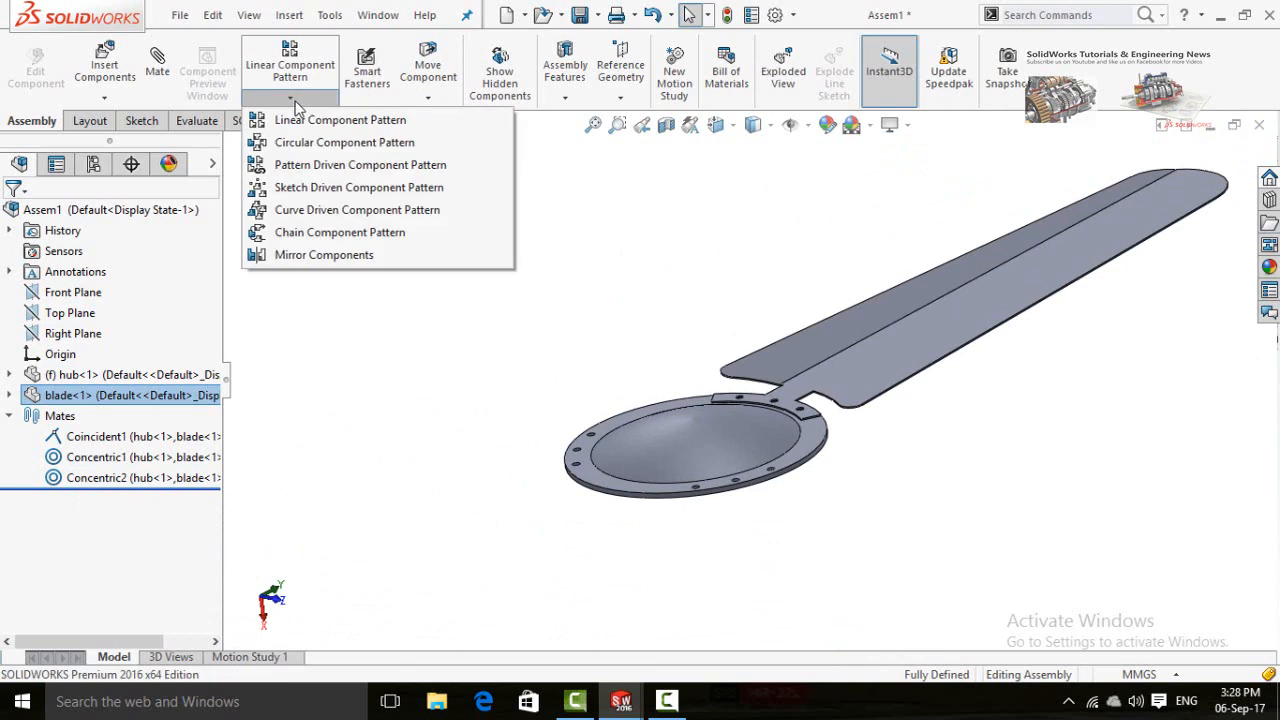
pyautogui.click(331, 146)
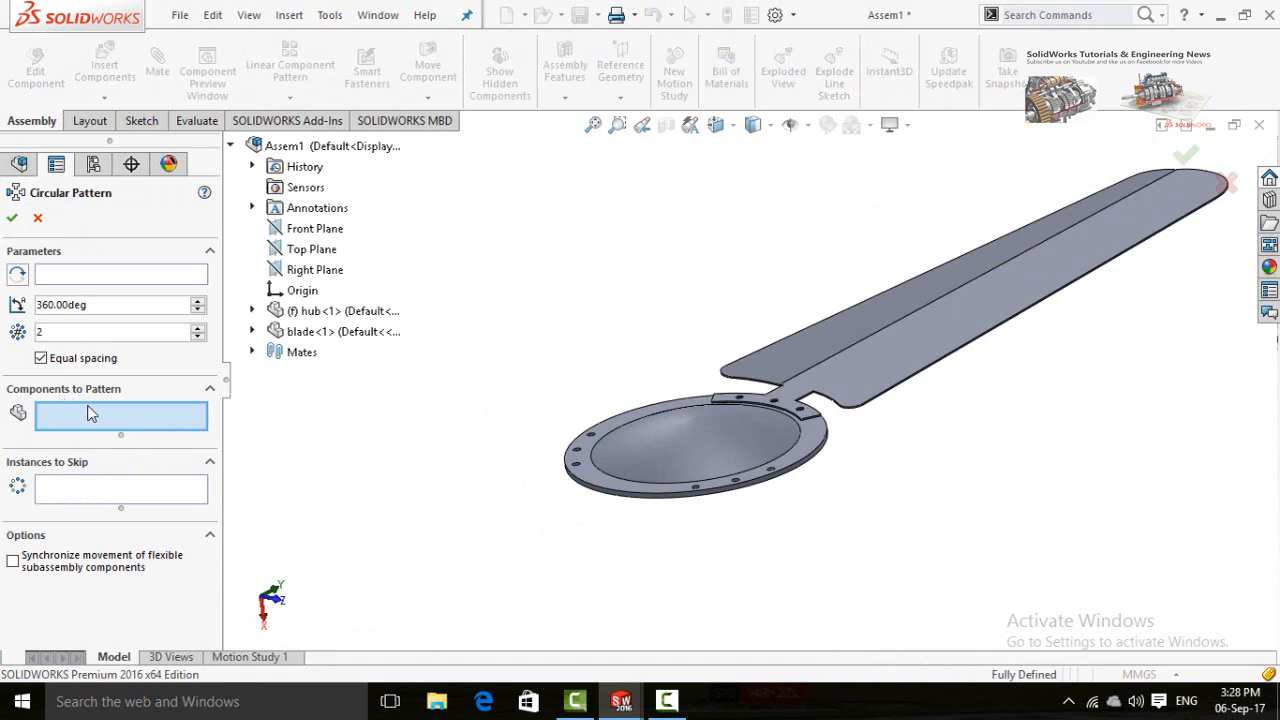
pyautogui.click(912, 364)
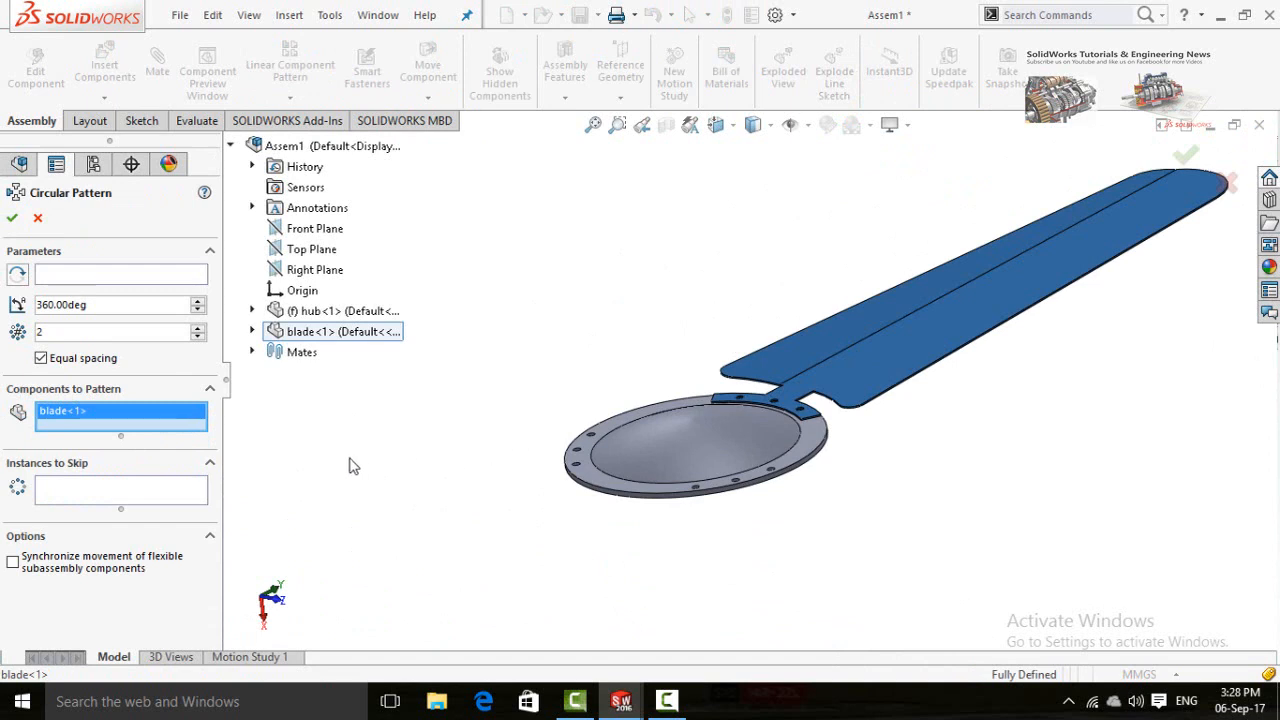
pyautogui.click(72, 281)
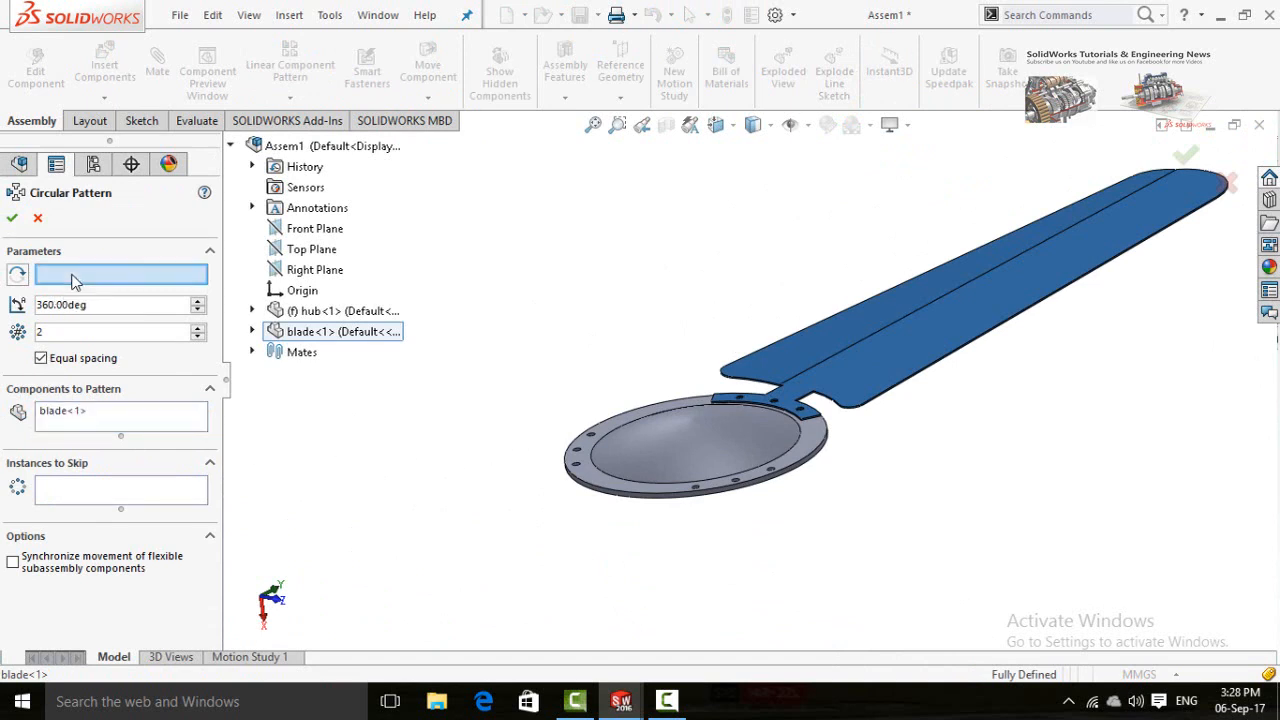
pyautogui.click(609, 490)
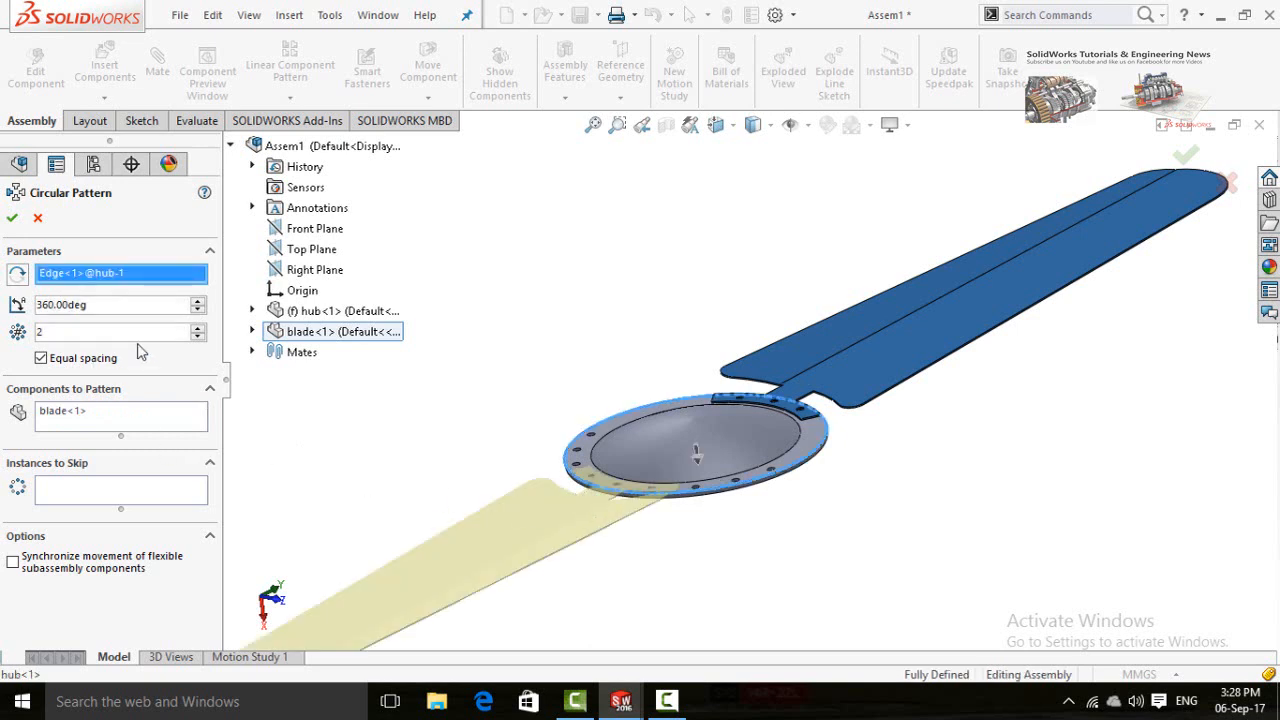
pyautogui.click(197, 329)
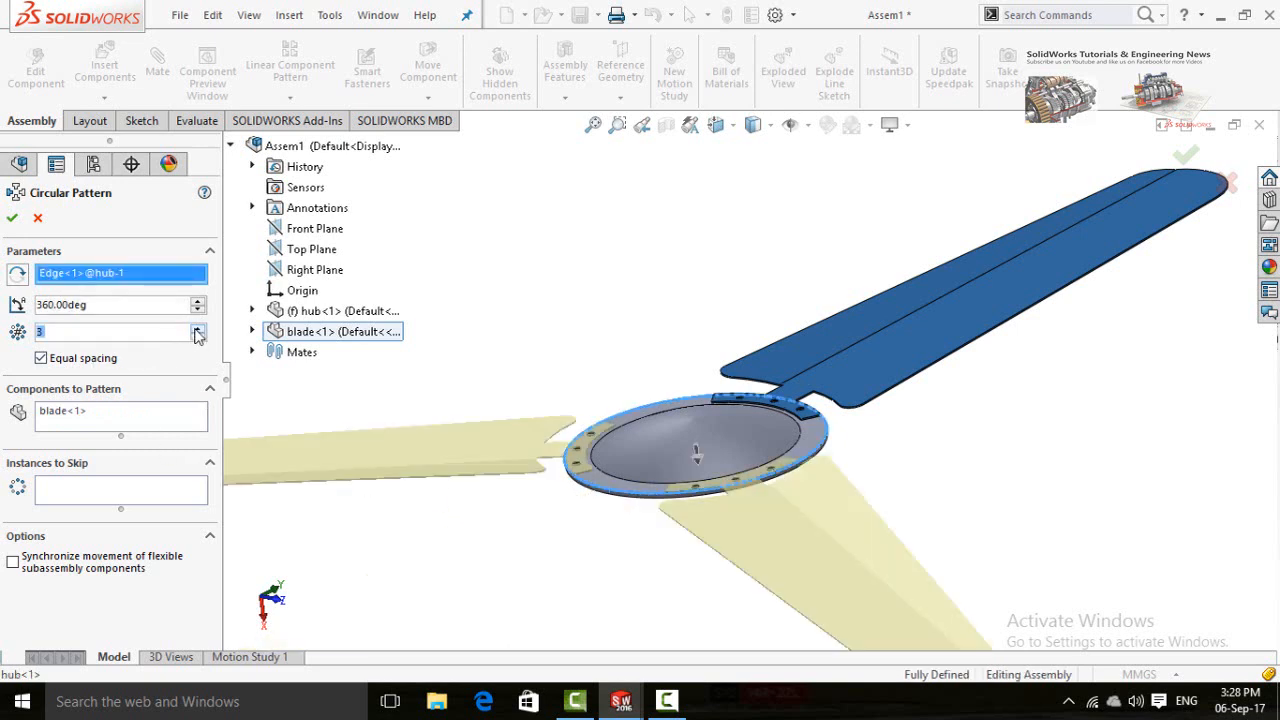
pyautogui.click(11, 218)
pyautogui.scroll(4, 648, 447)
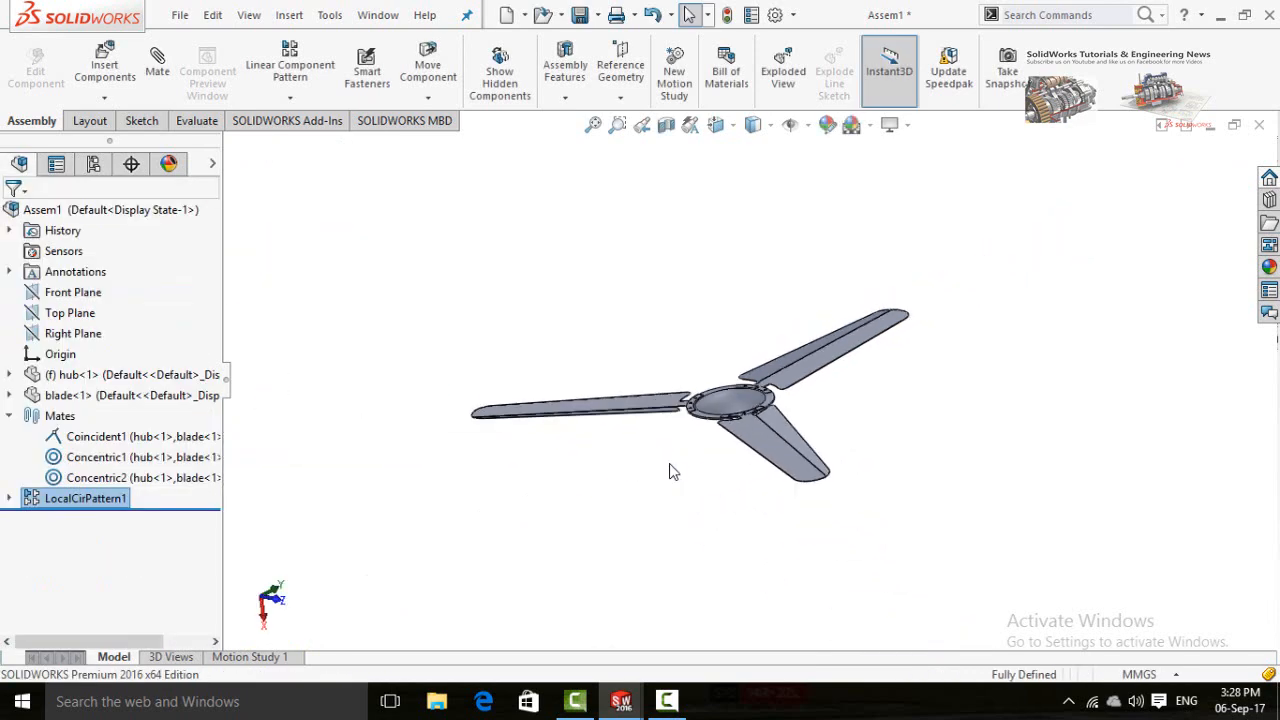
pyautogui.moveTo(648, 447); pyautogui.dragTo(615, 400, button='middle')
pyautogui.scroll(-3, 628, 428)
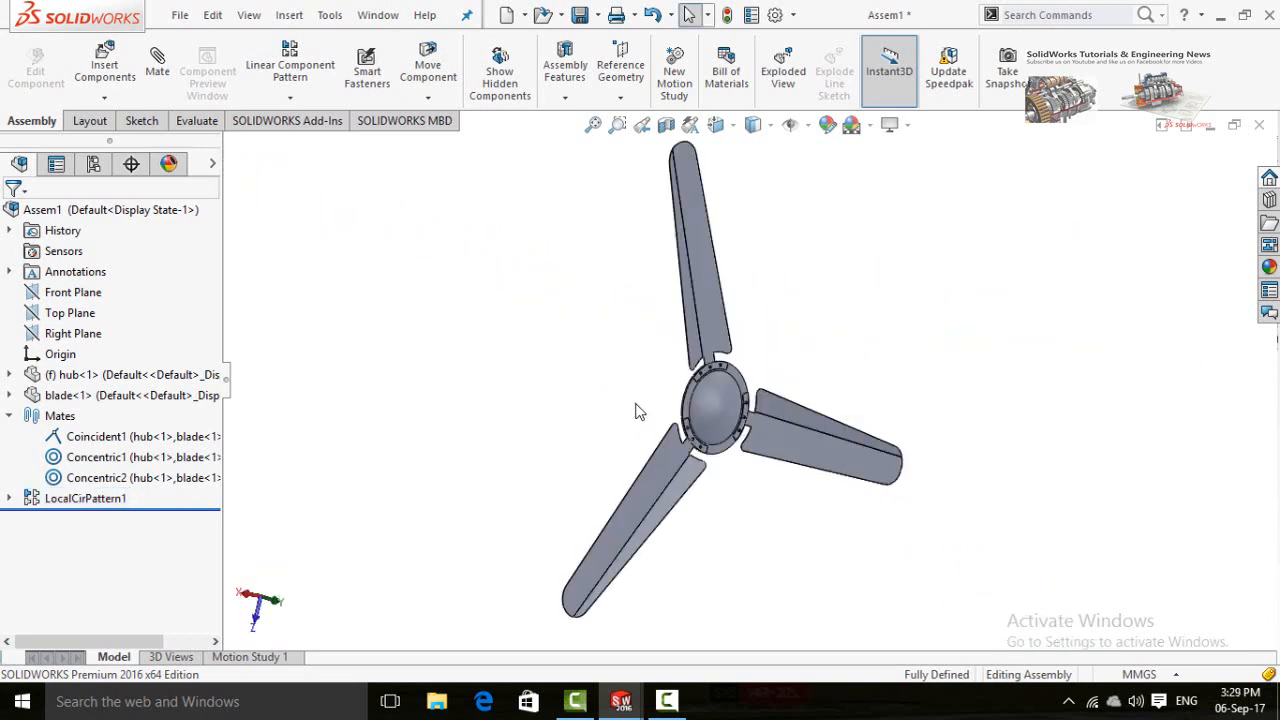